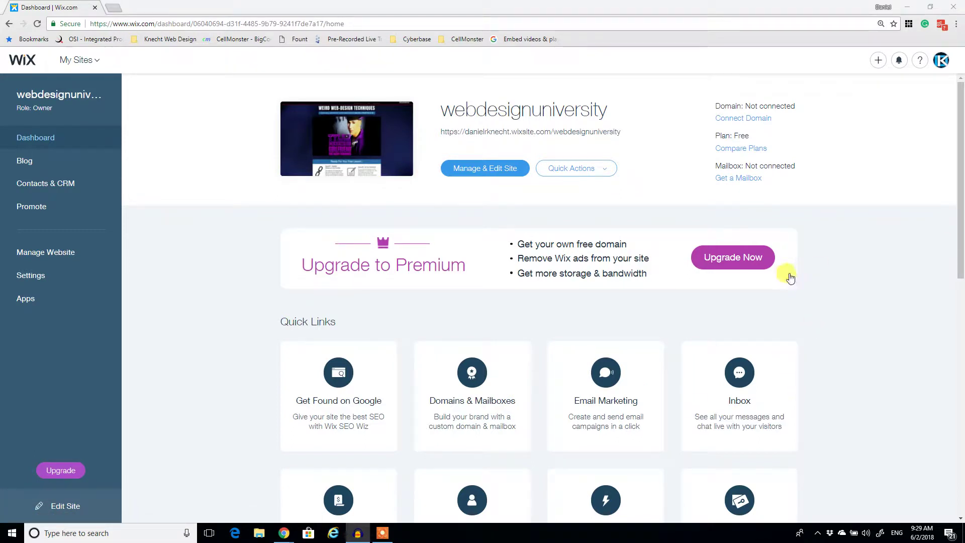
# Step: From My Sites, start a new site of type Other to reach the template gallery
pyautogui.click(861, 297)
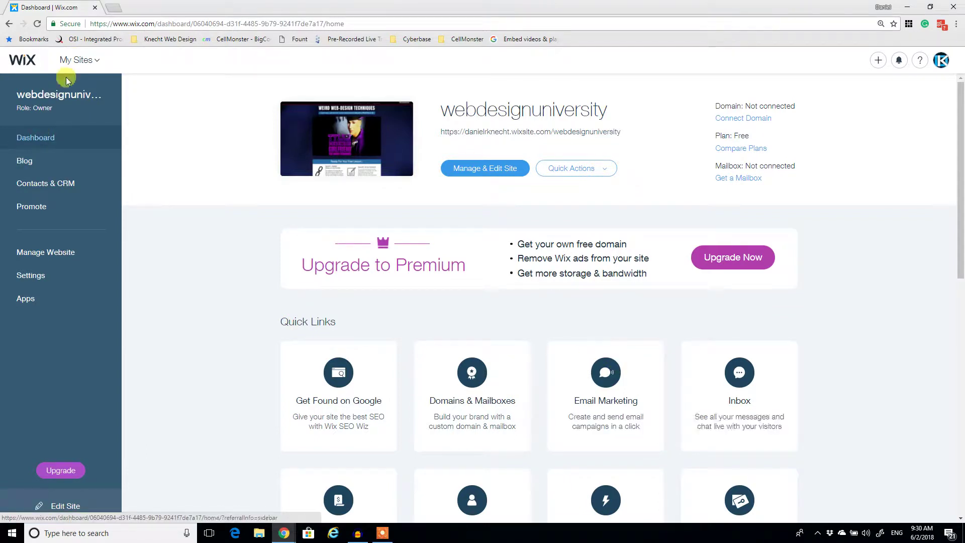
pyautogui.click(76, 60)
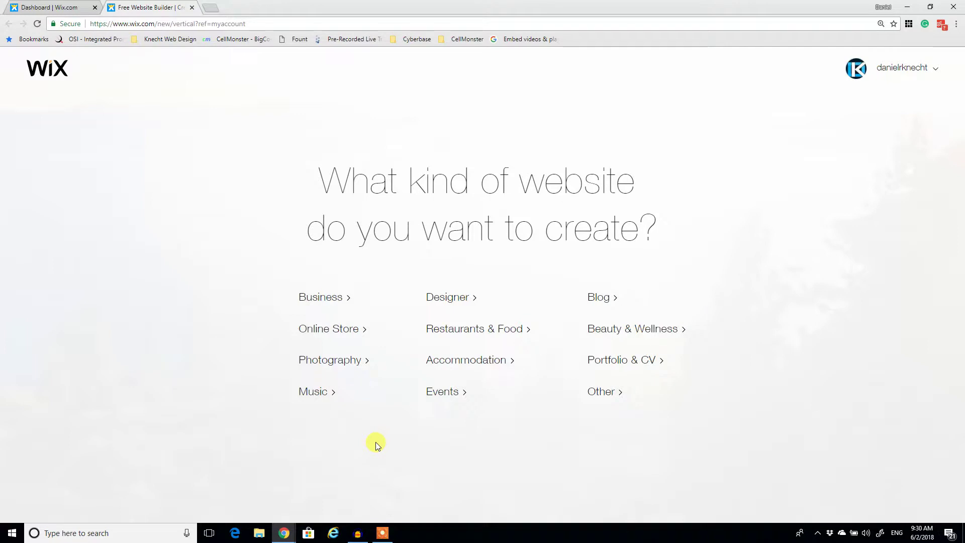
pyautogui.click(608, 392)
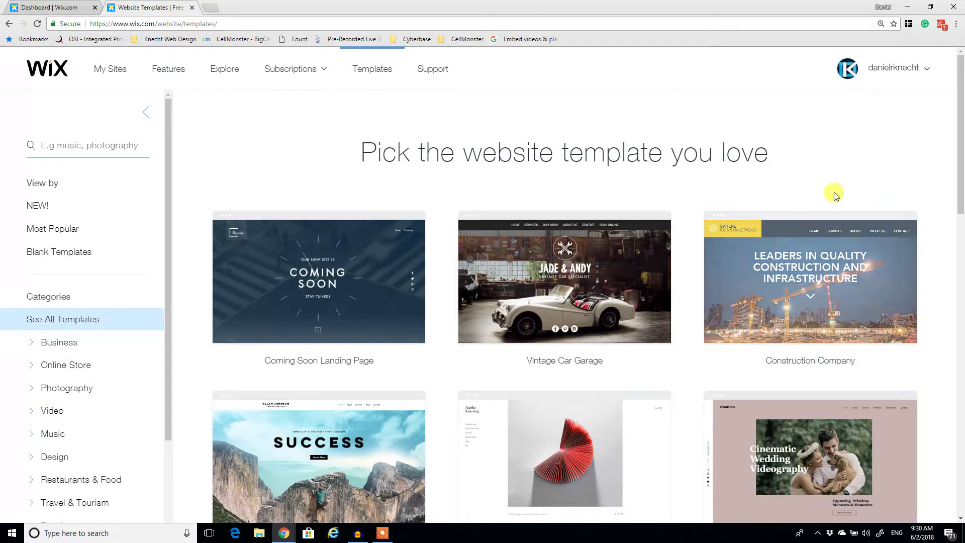
# Step: Filter the gallery to Blank Templates and pick the Start from Scratch template
pyautogui.scroll(-3, 703, 236)
pyautogui.scroll(-5, 504, 291)
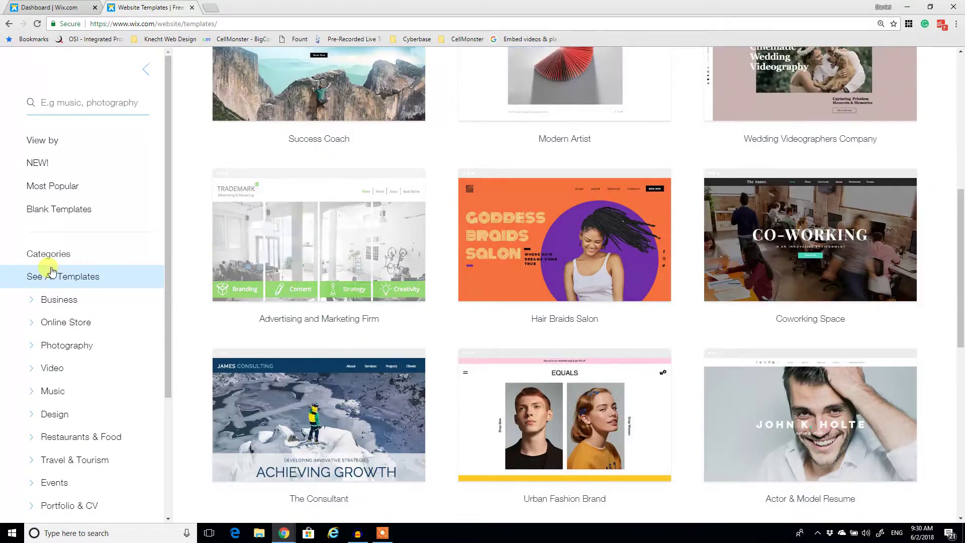
pyautogui.click(60, 207)
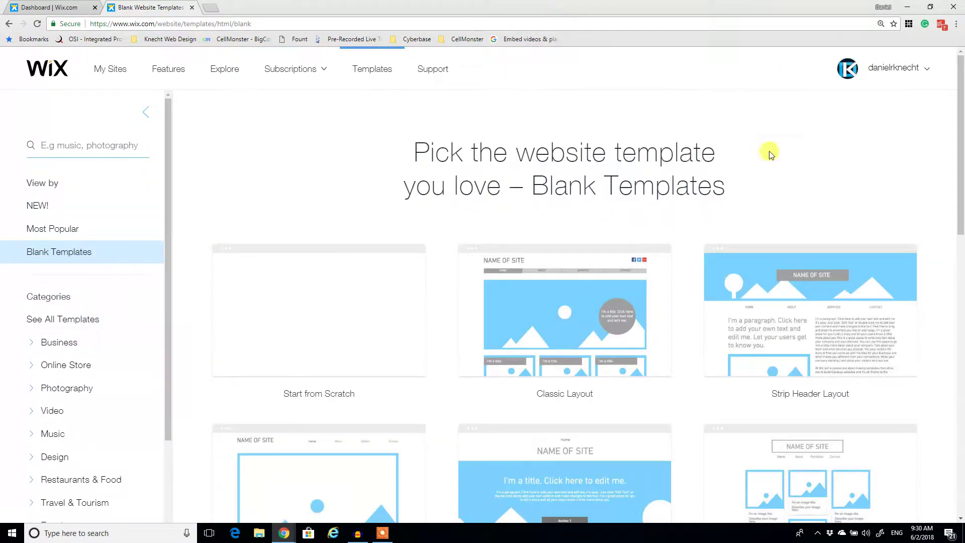
pyautogui.scroll(-3, 586, 190)
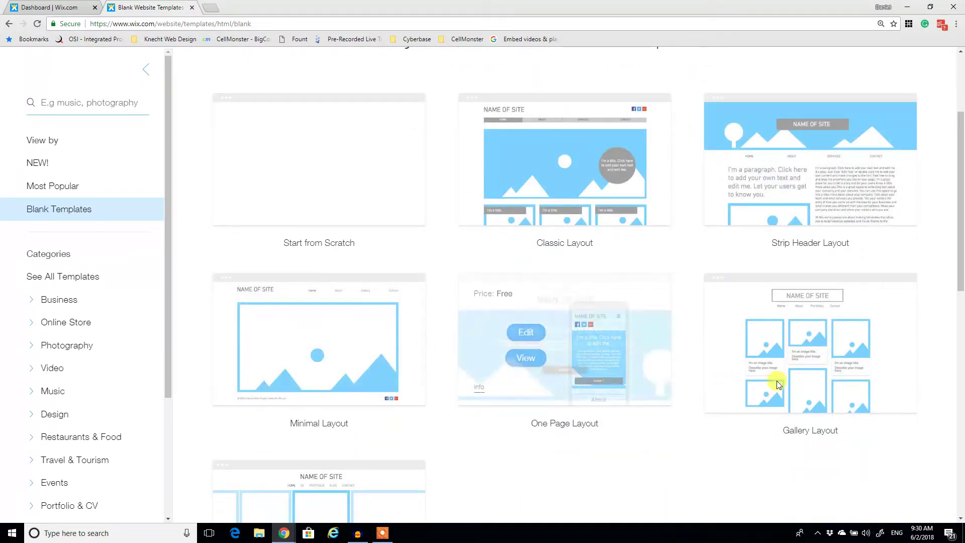
pyautogui.scroll(-3, 797, 383)
pyautogui.scroll(2, 503, 362)
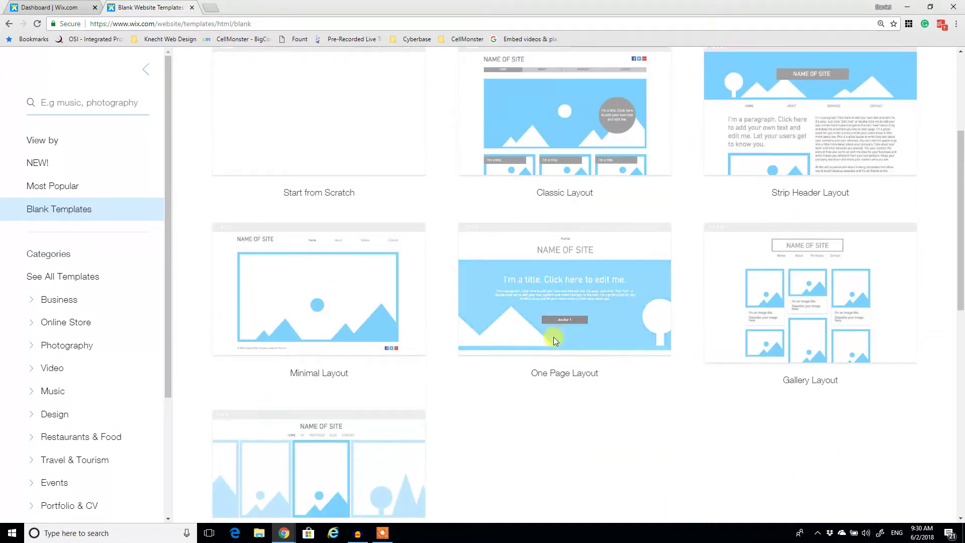
pyautogui.scroll(2, 828, 157)
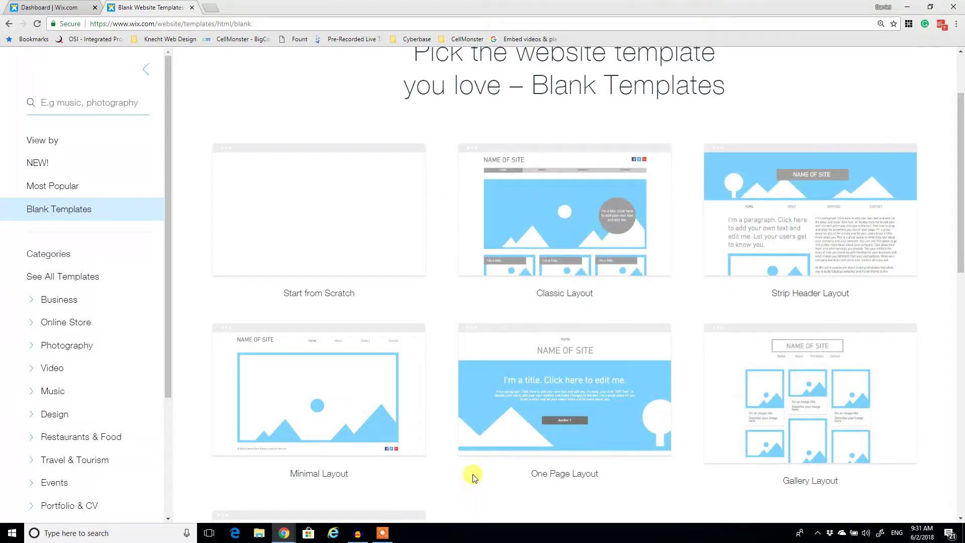
pyautogui.moveTo(298, 227)
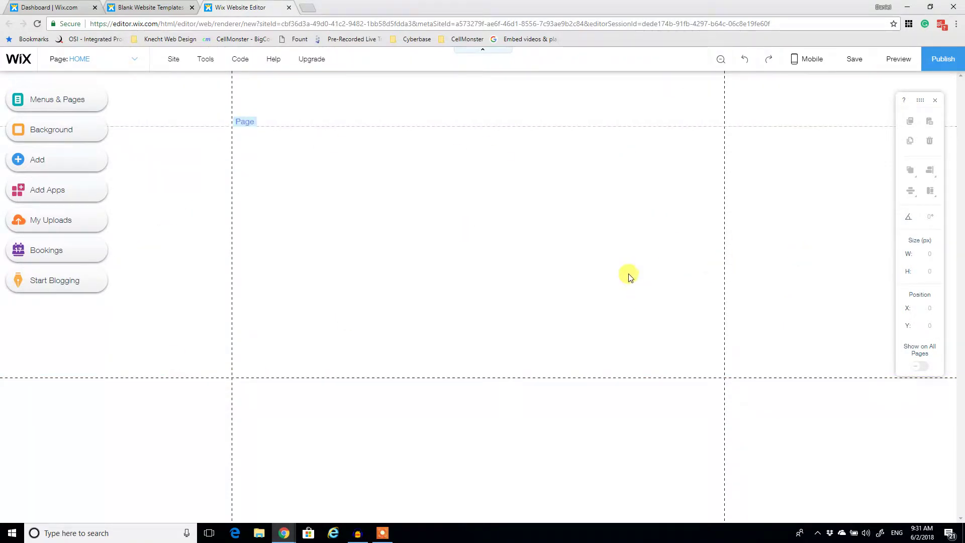
pyautogui.click(373, 211)
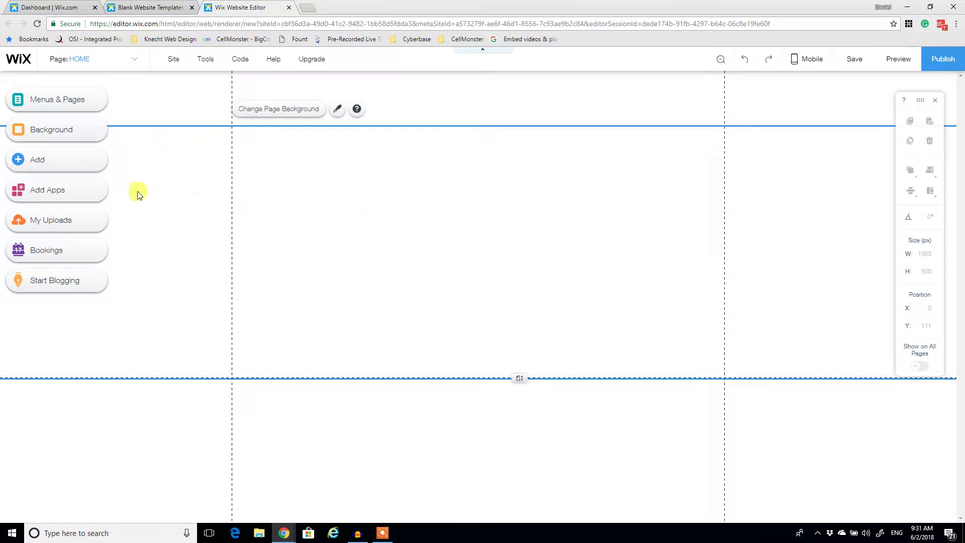
pyautogui.click(59, 166)
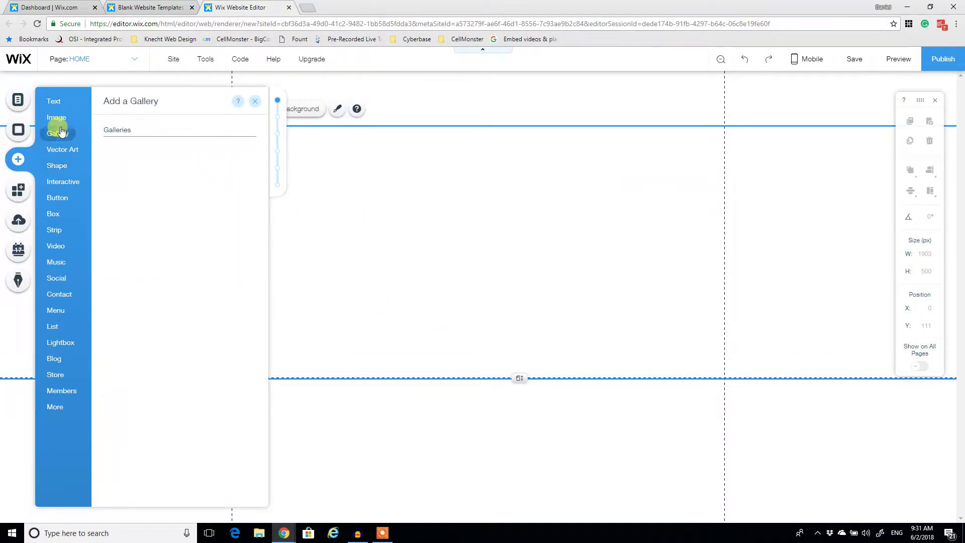
pyautogui.click(54, 232)
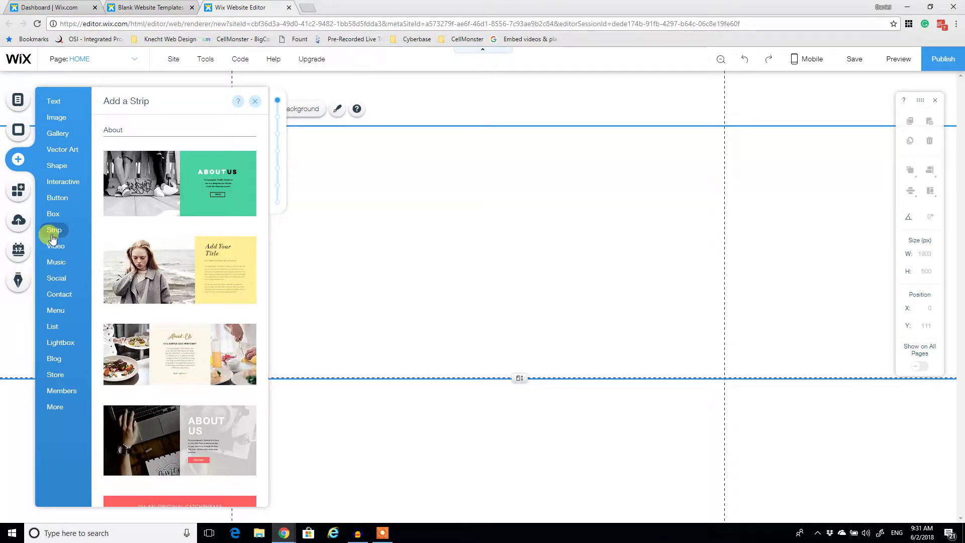
pyautogui.scroll(-8, 169, 317)
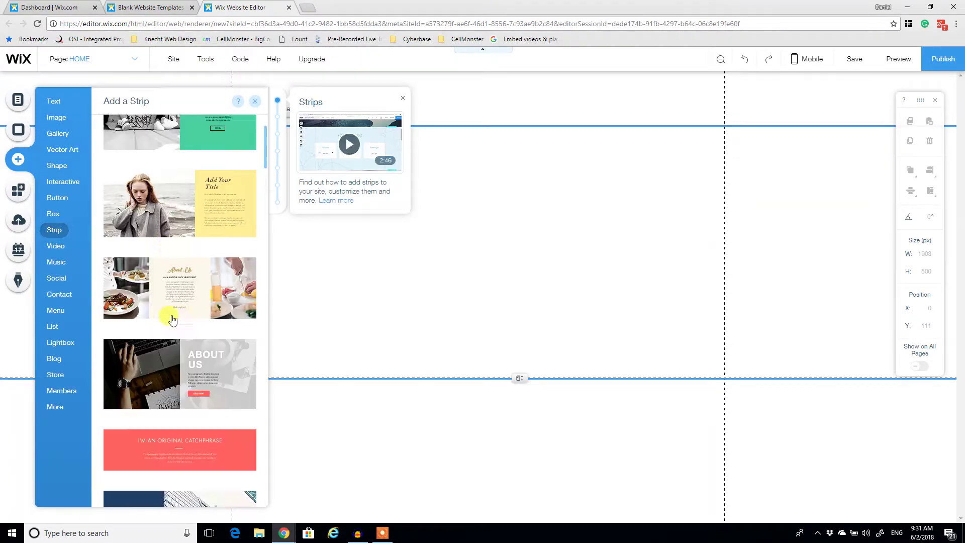
pyautogui.scroll(4, 171, 319)
pyautogui.scroll(-10, 171, 319)
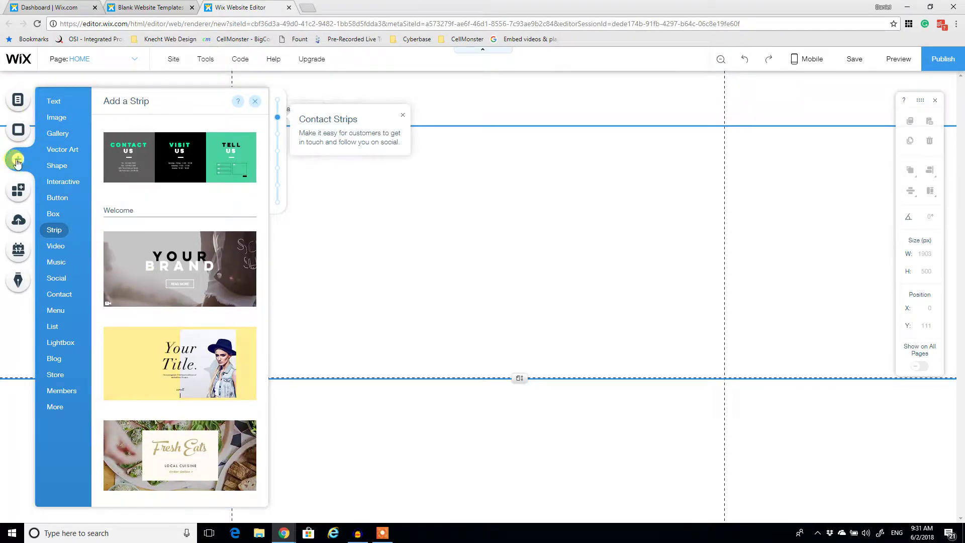
pyautogui.click(455, 182)
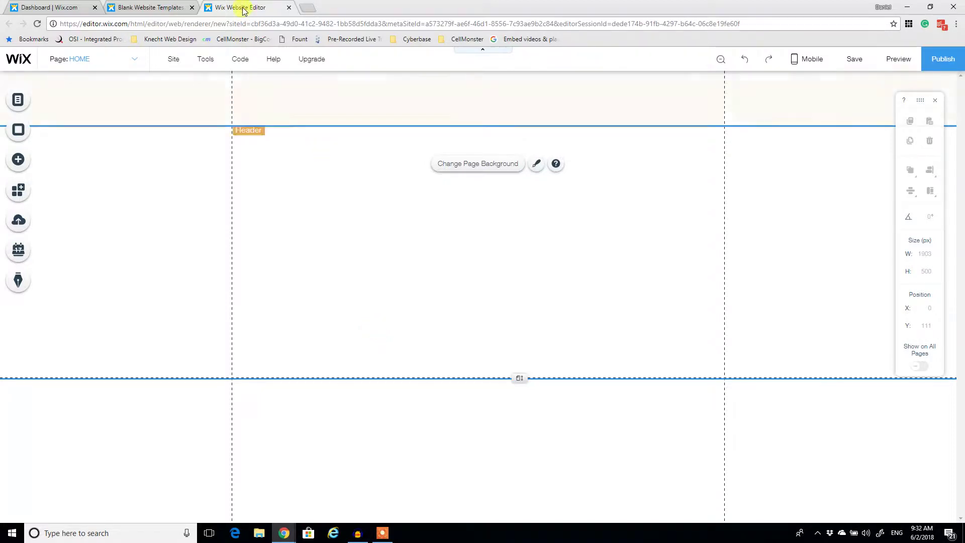
pyautogui.moveTo(242, 65)
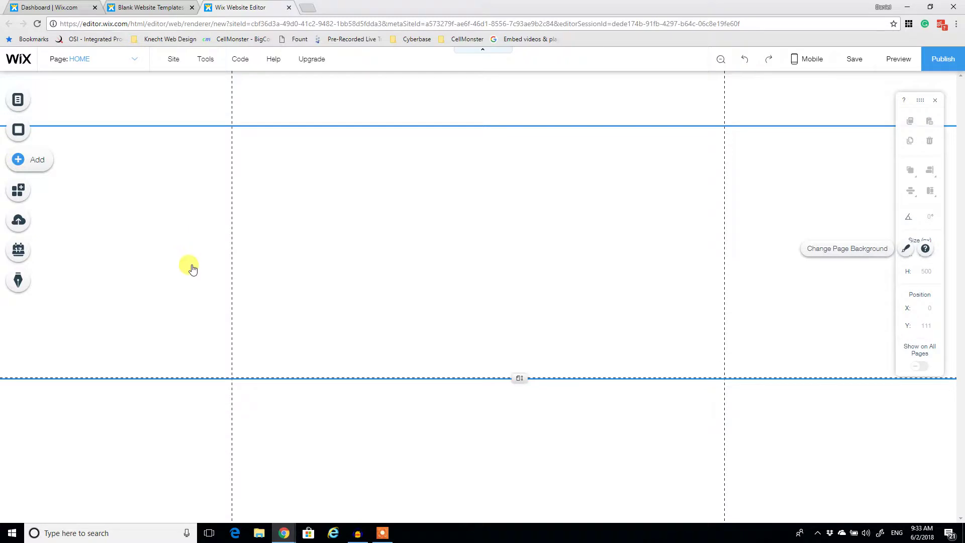
# Step: Add the black Classic strip from the strip designs to the top of the page
pyautogui.click(18, 160)
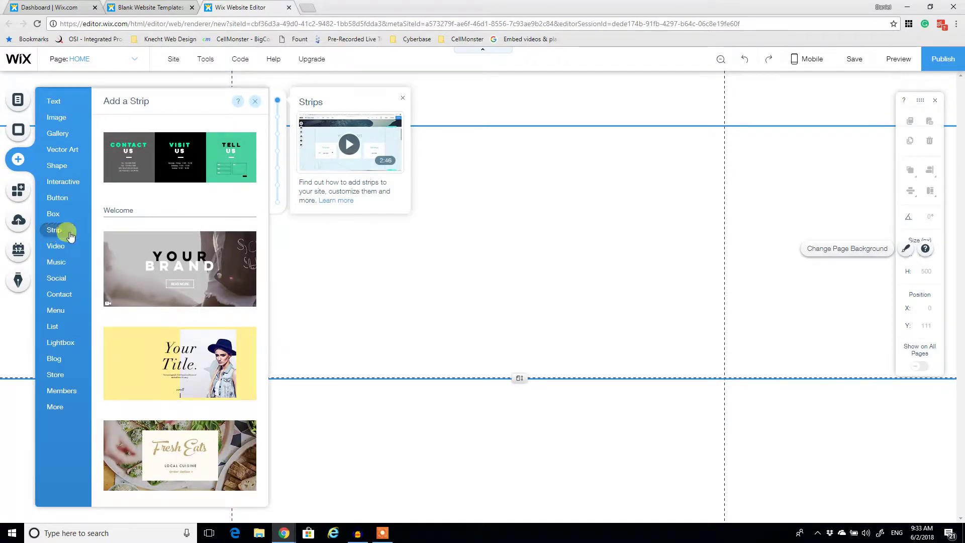
pyautogui.scroll(-15, 177, 267)
pyautogui.scroll(-15, 177, 267)
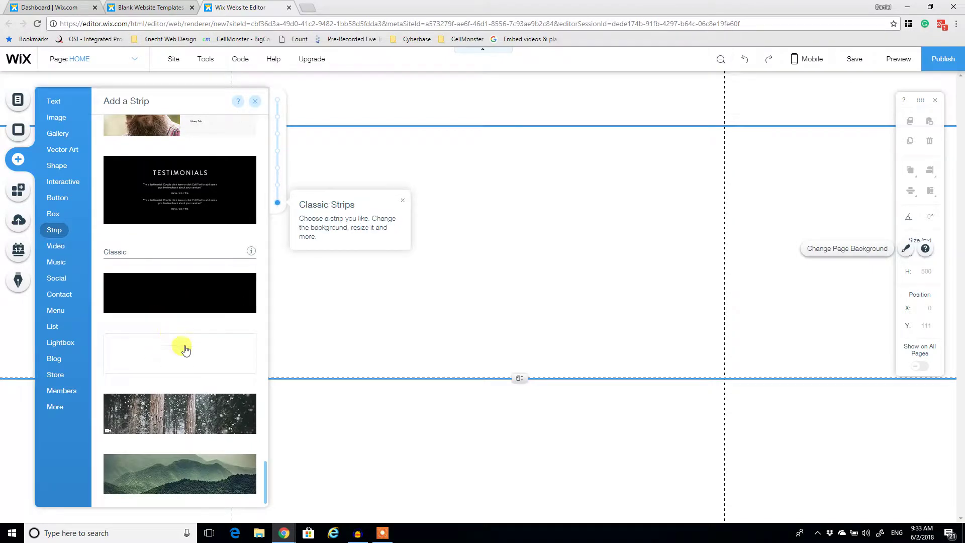
pyautogui.moveTo(179, 304); pyautogui.dragTo(400, 79)
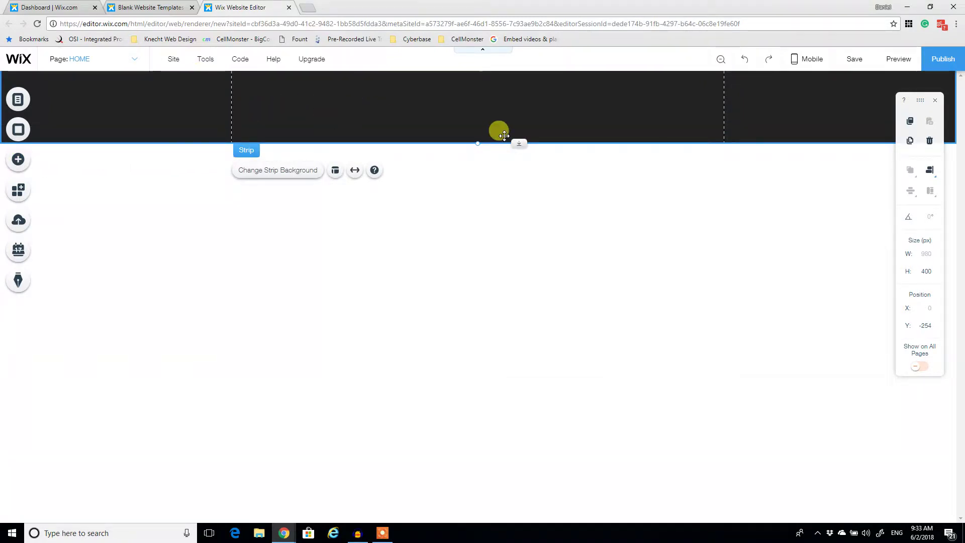
# Step: Try shrinking the dark strip to 80 and 66 px, undoing both attempts
pyautogui.moveTo(513, 143); pyautogui.dragTo(517, 123)
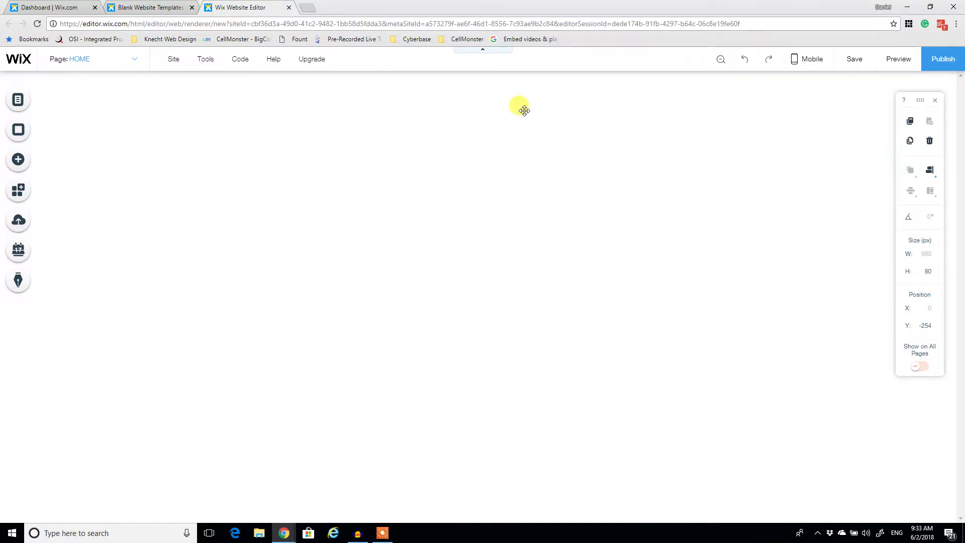
pyautogui.click(519, 183)
pyautogui.click(489, 107)
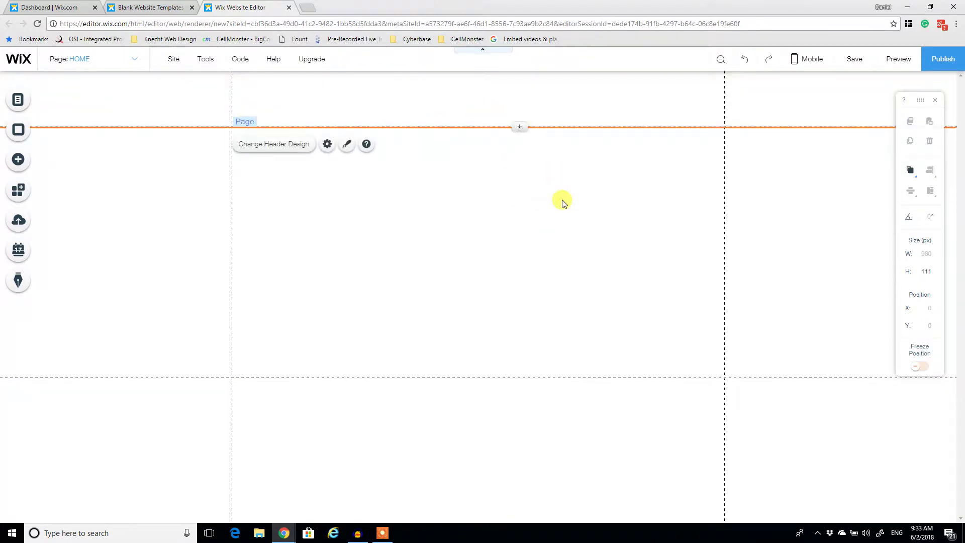
pyautogui.hotkey('ctrl', 'z')
pyautogui.click(475, 113)
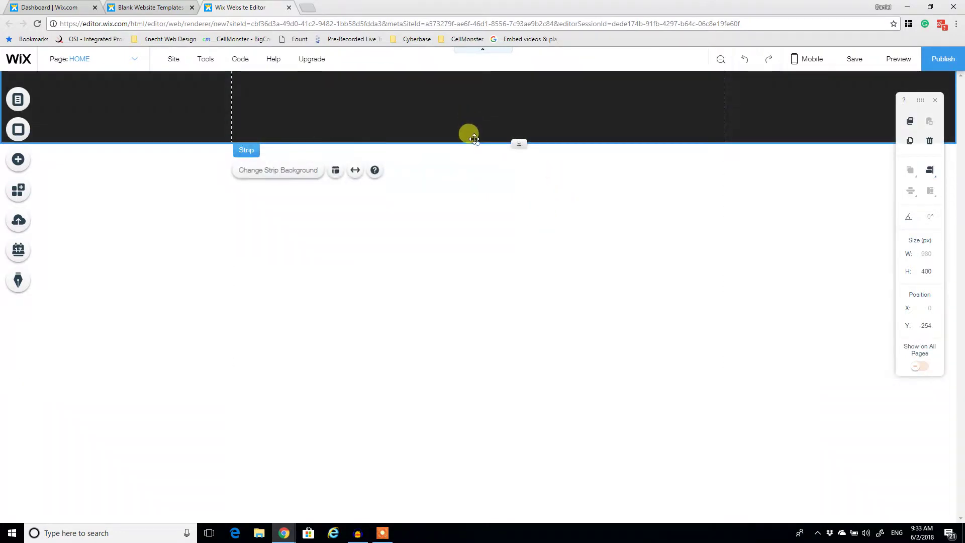
pyautogui.moveTo(516, 141); pyautogui.dragTo(521, 103)
pyautogui.click(553, 181)
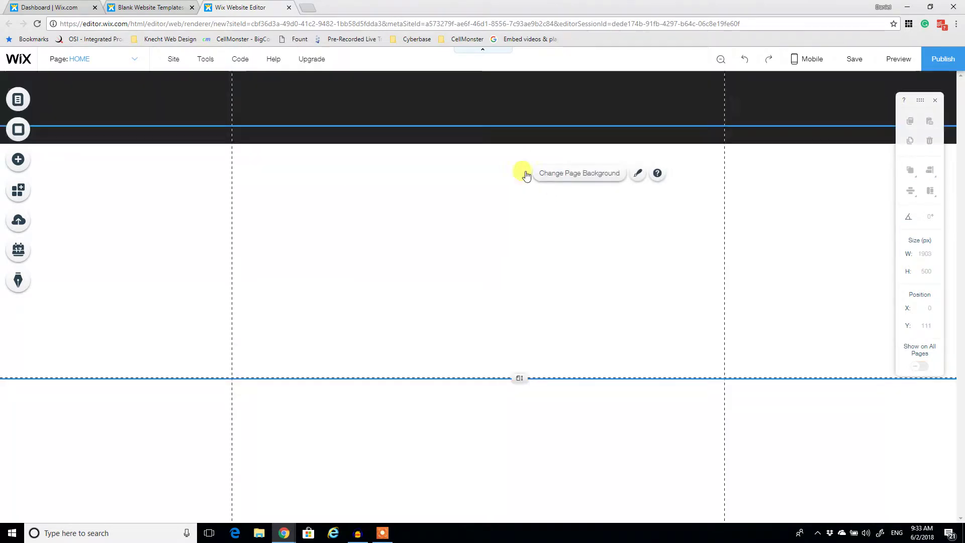
pyautogui.hotkey('ctrl', 'z')
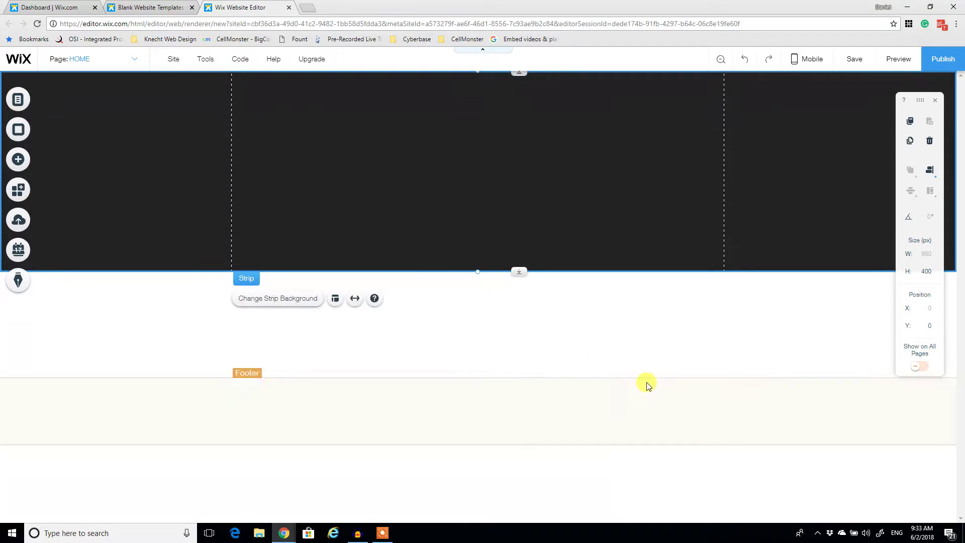
# Step: Shorten the dark strip to 87 px and attach it to the header
pyautogui.click(644, 386)
pyautogui.click(455, 211)
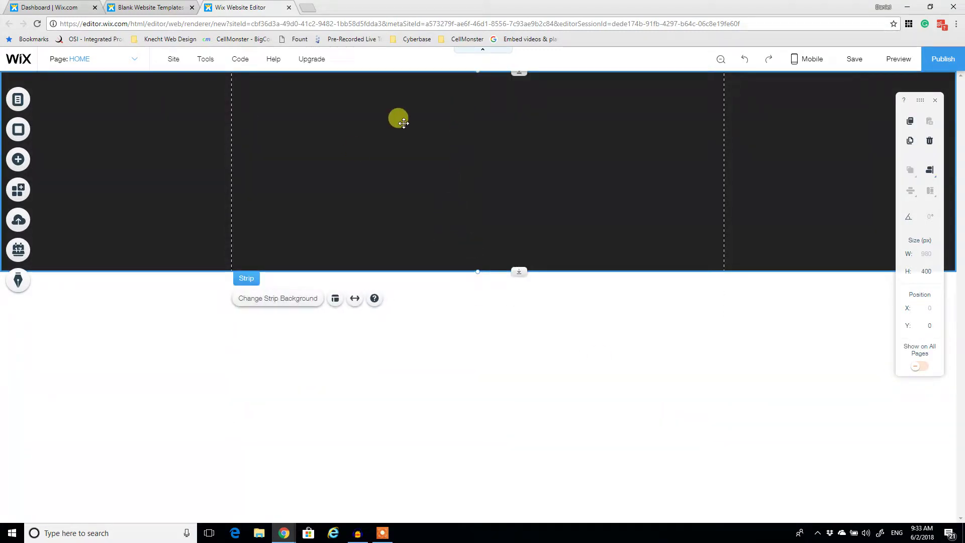
pyautogui.moveTo(475, 269); pyautogui.dragTo(468, 100)
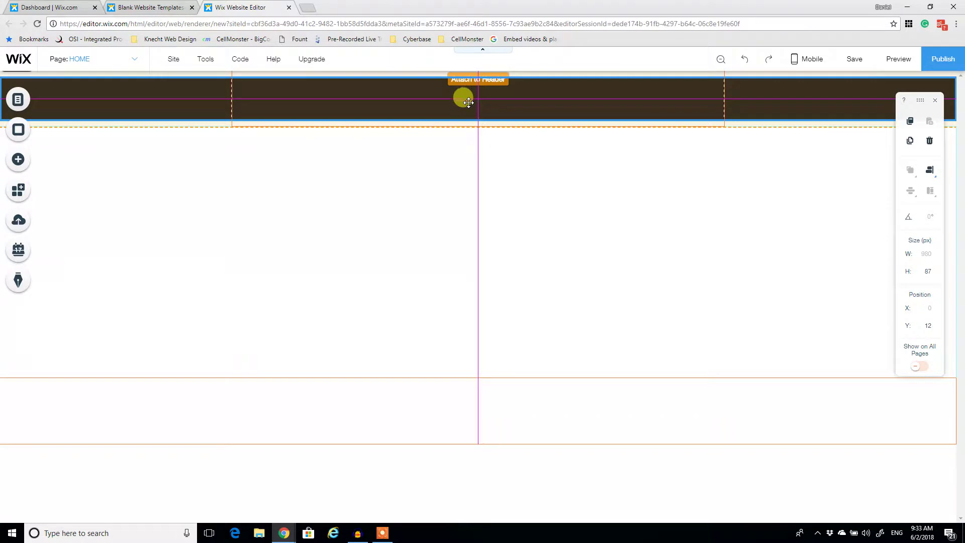
pyautogui.moveTo(465, 99); pyautogui.dragTo(461, 101)
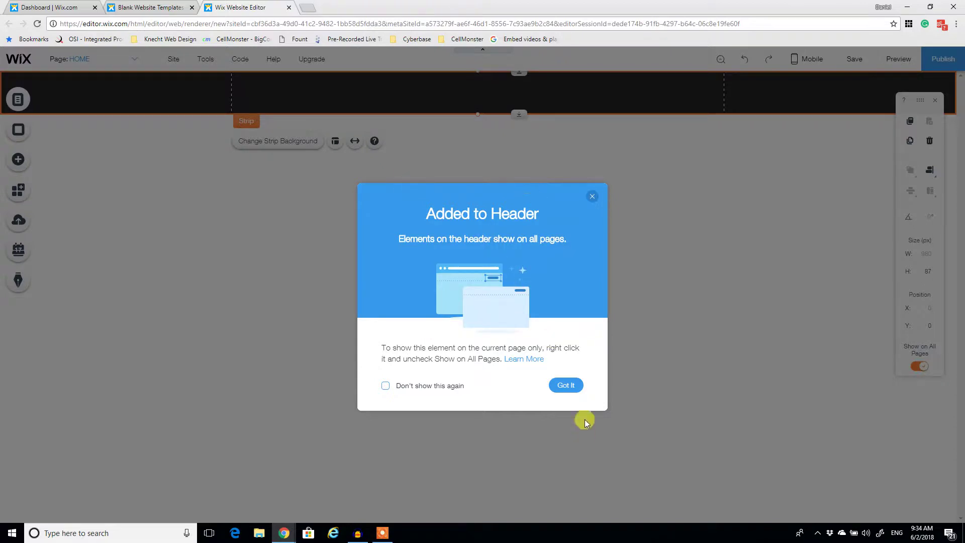
pyautogui.click(565, 385)
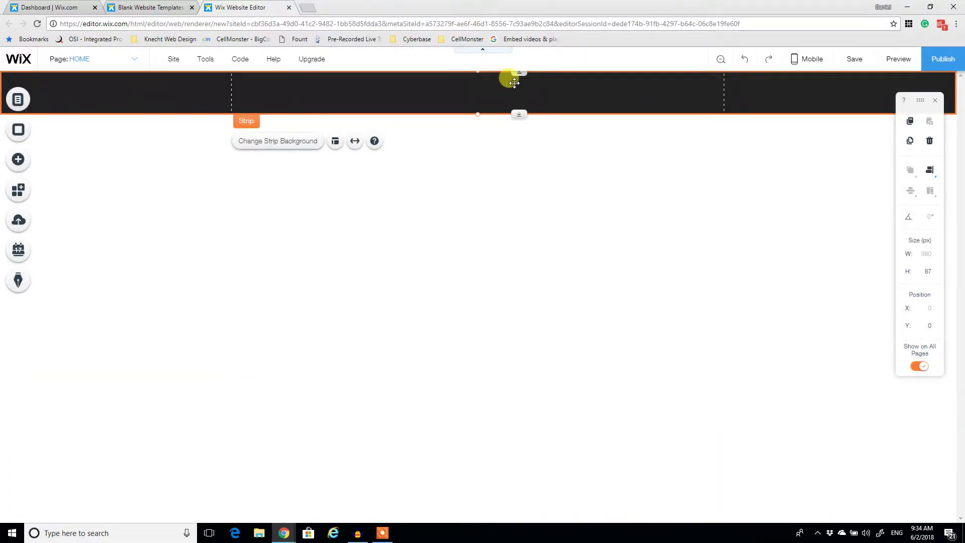
# Step: Resize the dark header strip from 173 px through 138 px to a final 44 px
pyautogui.moveTo(517, 114); pyautogui.dragTo(519, 158)
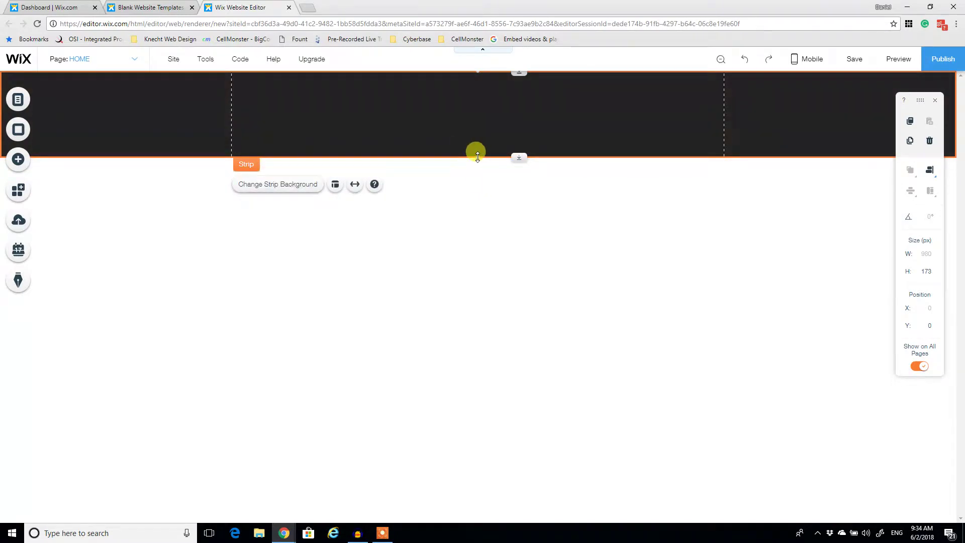
pyautogui.moveTo(477, 151); pyautogui.dragTo(447, 131)
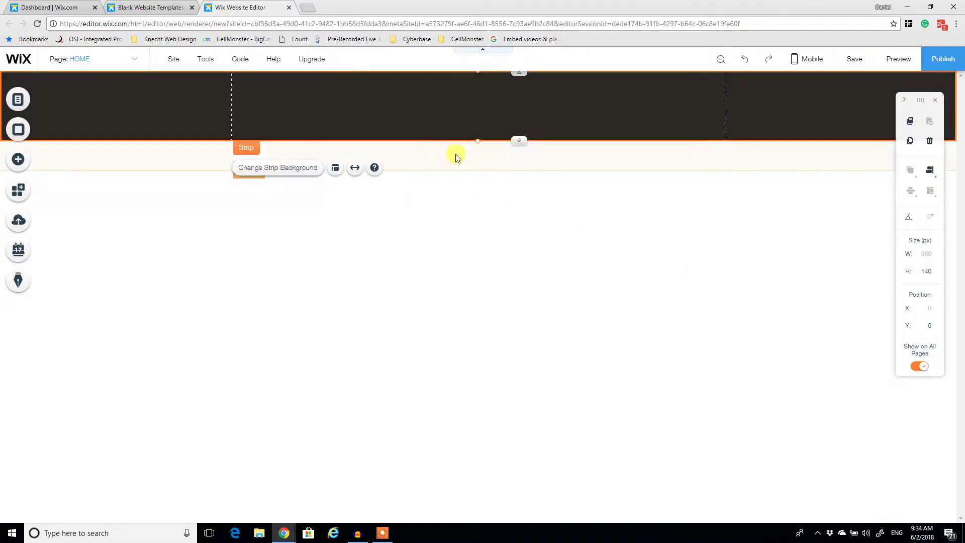
pyautogui.moveTo(478, 140); pyautogui.dragTo(480, 92)
# Step: Copy the dark top strip and paste a duplicate onto the page
pyautogui.rightClick(485, 82)
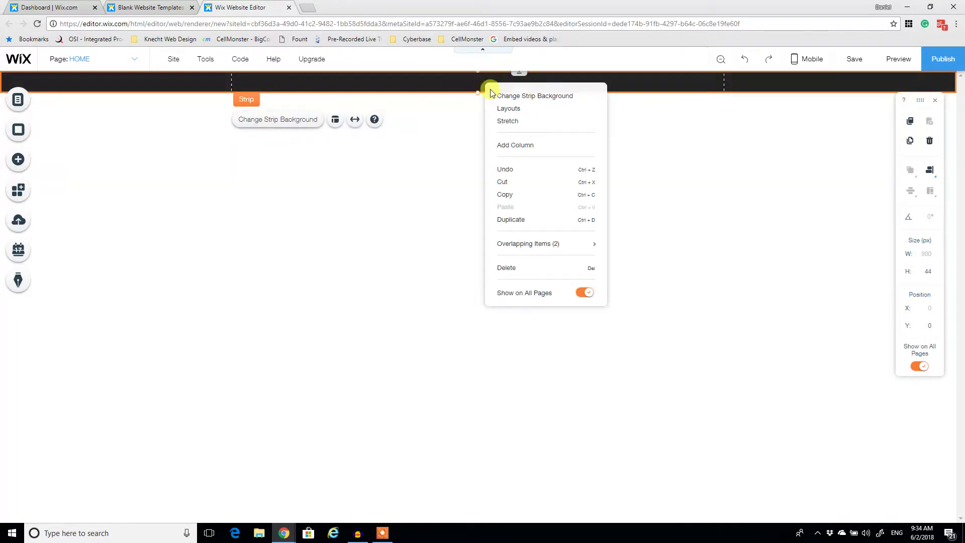
pyautogui.click(513, 192)
pyautogui.click(447, 208)
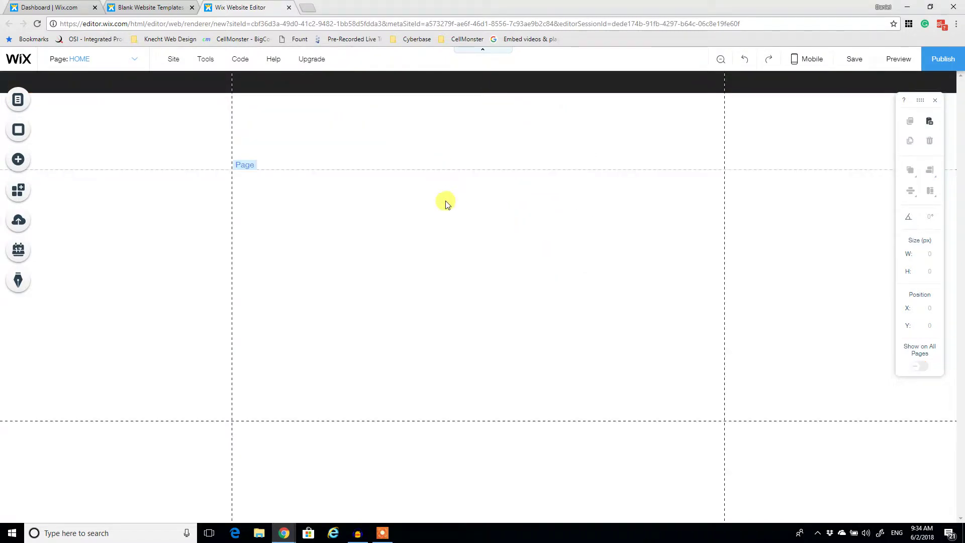
pyautogui.rightClick(449, 219)
pyautogui.click(490, 296)
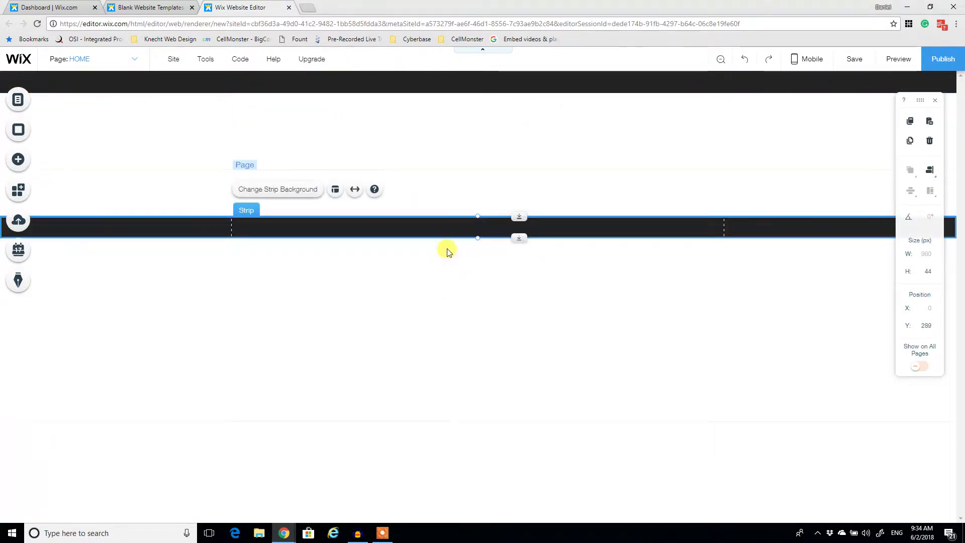
# Step: Give the copied strip a light blue background and move it up near the header
pyautogui.click(276, 189)
pyautogui.click(106, 281)
pyautogui.click(162, 334)
pyautogui.click(162, 329)
pyautogui.click(210, 196)
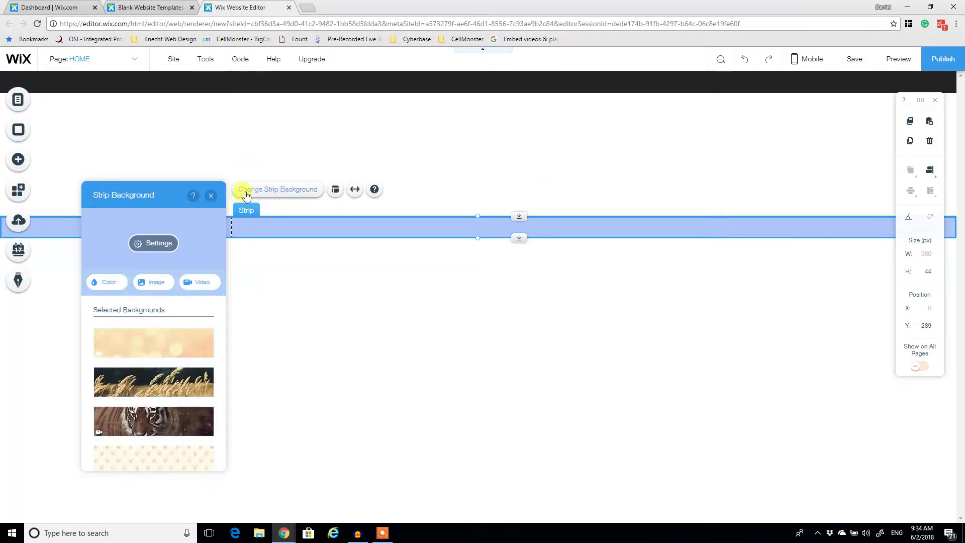
pyautogui.click(210, 198)
pyautogui.moveTo(433, 226); pyautogui.dragTo(447, 121)
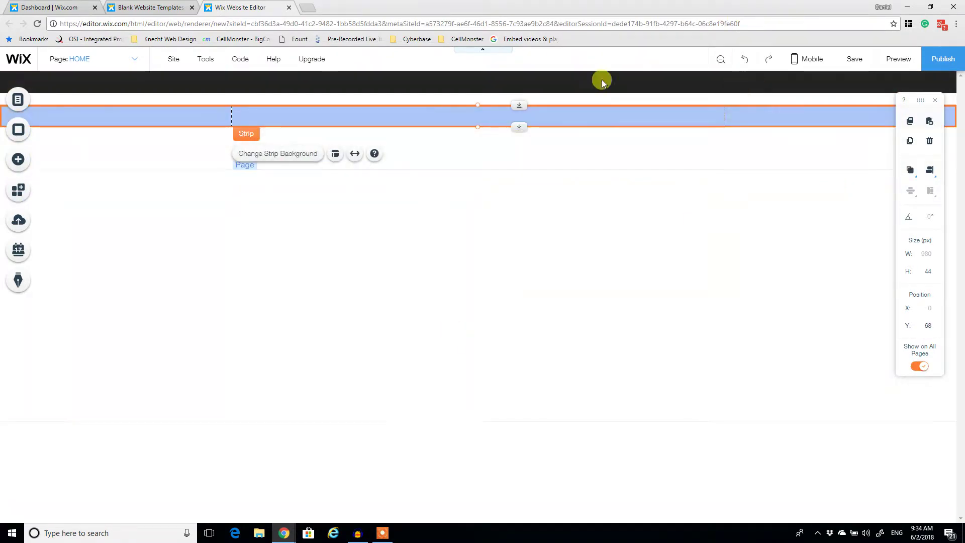
# Step: Move the blue strip flush under the dark bar and stretch it to 136 px
pyautogui.moveTo(517, 100); pyautogui.dragTo(576, 65)
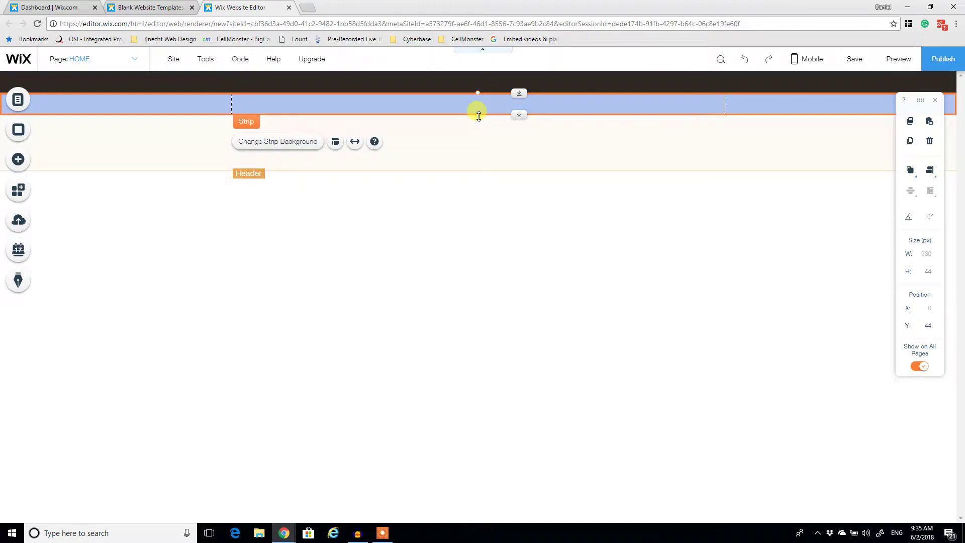
pyautogui.moveTo(476, 112); pyautogui.dragTo(477, 162)
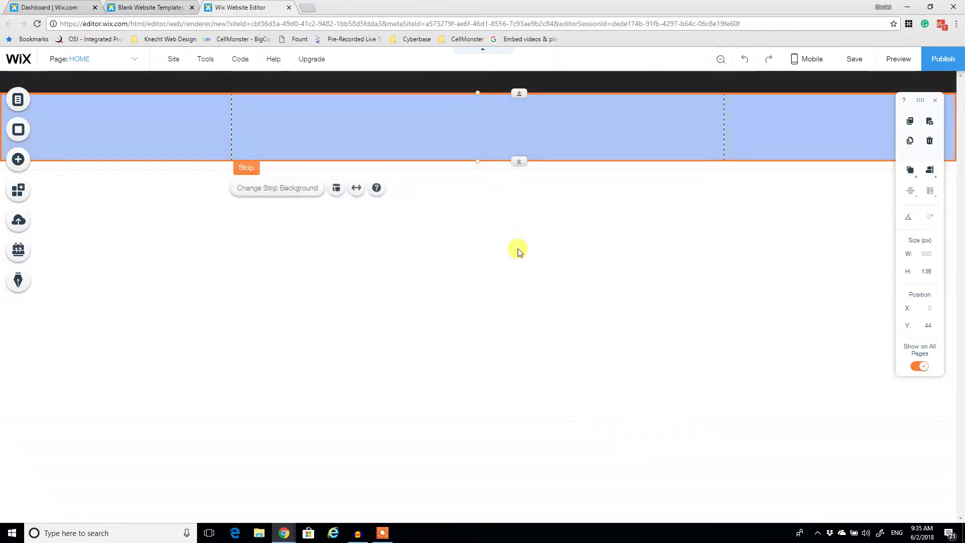
pyautogui.click(536, 174)
# Step: Shorten the header from 197 to 180 px to fit the strips
pyautogui.click(690, 166)
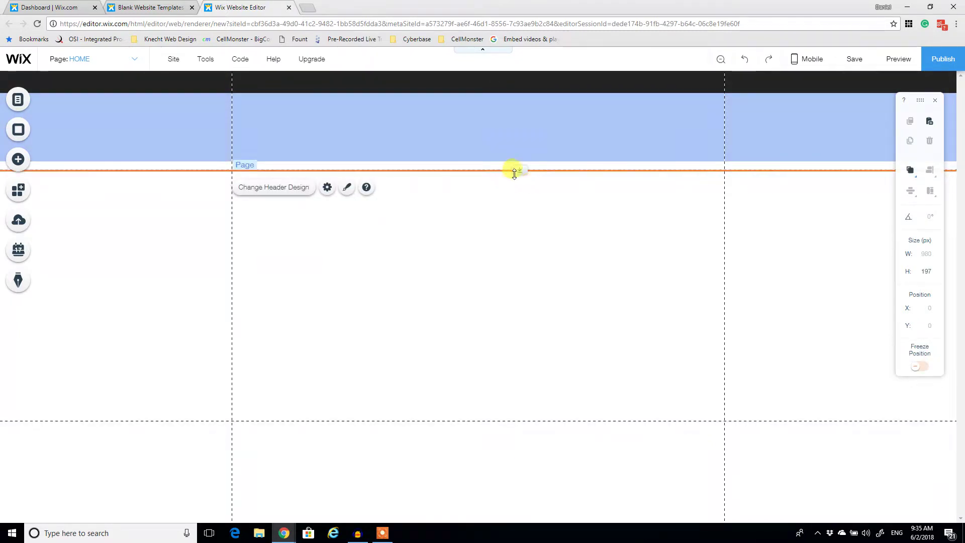
pyautogui.moveTo(517, 168)
pyautogui.mouseDown()
pyautogui.moveTo(516, 152)
pyautogui.moveTo(514, 174)
pyautogui.moveTo(511, 161)
pyautogui.mouseUp()
pyautogui.click(508, 107)
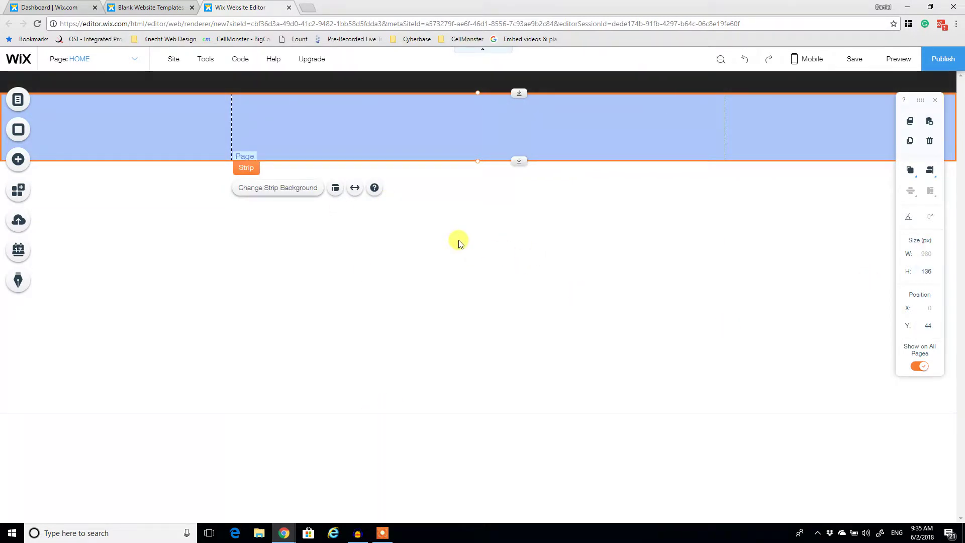
pyautogui.click(526, 245)
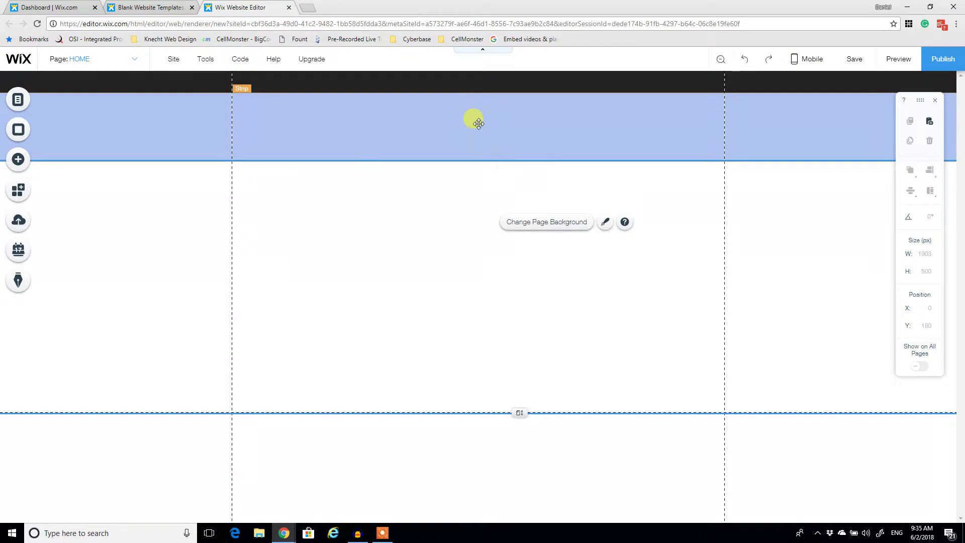
pyautogui.click(364, 80)
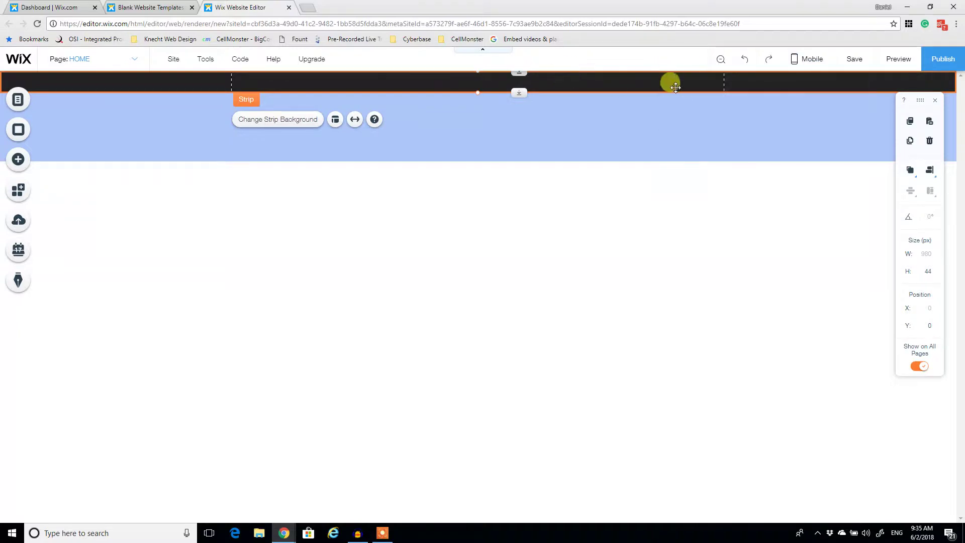
pyautogui.click(633, 132)
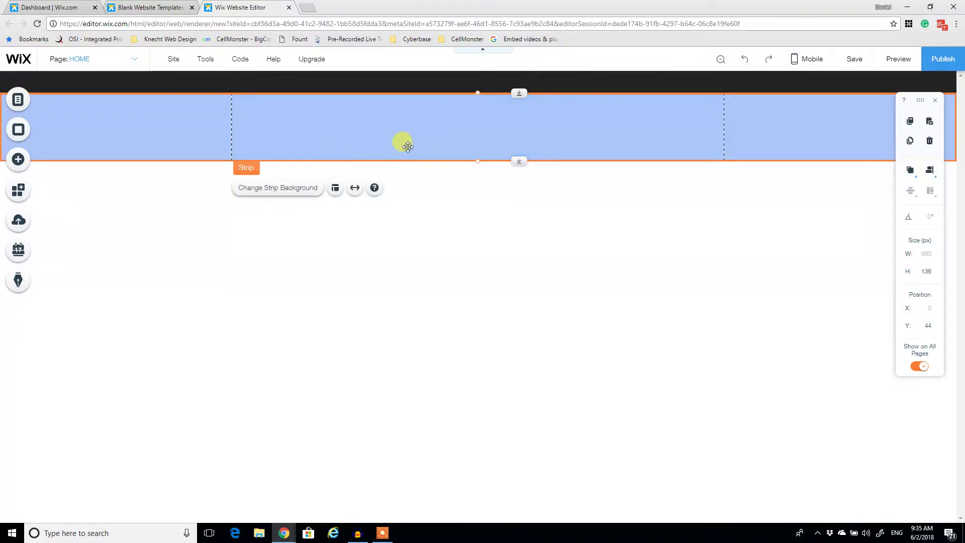
# Step: Add the Entitled title to the blue strip and move it to the left side
pyautogui.click(16, 160)
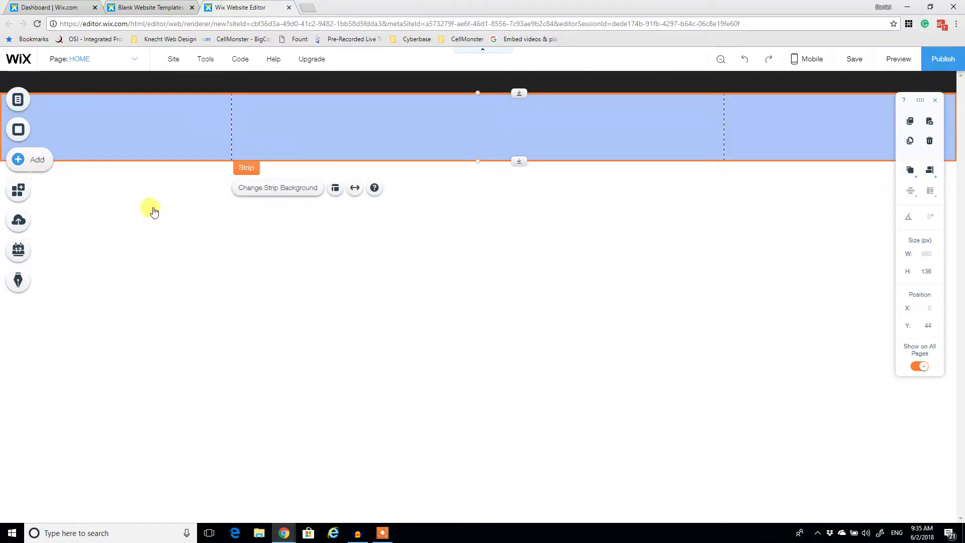
pyautogui.scroll(-10, 171, 211)
pyautogui.moveTo(52, 101)
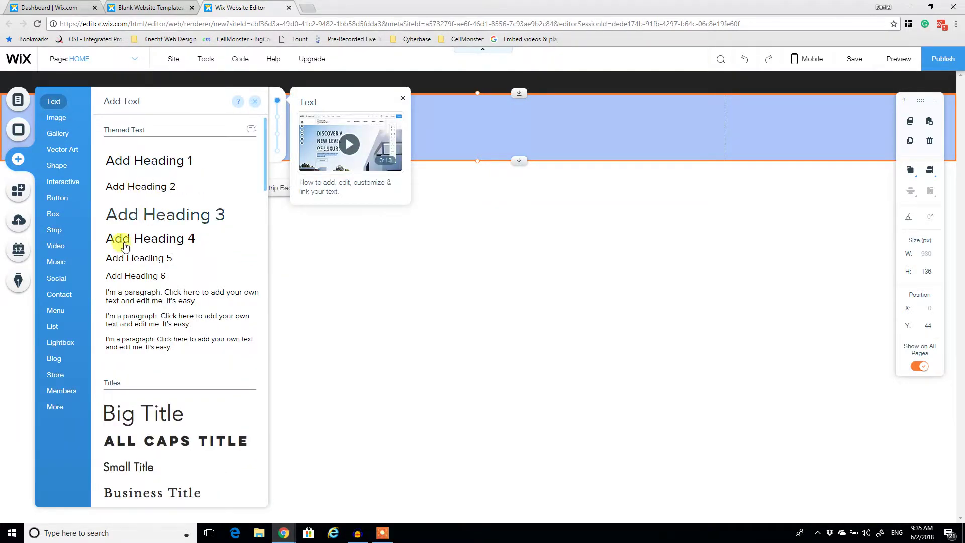
pyautogui.scroll(-3, 123, 312)
pyautogui.scroll(-15, 123, 341)
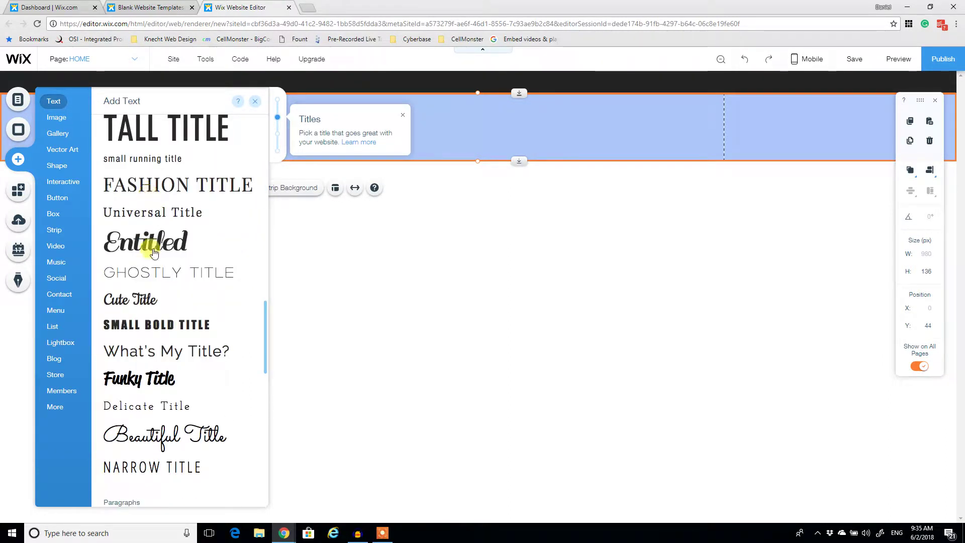
pyautogui.moveTo(144, 245); pyautogui.dragTo(398, 128)
pyautogui.moveTo(338, 127); pyautogui.dragTo(287, 129)
# Step: Set the title's font to Trend at 32 px
pyautogui.doubleClick(287, 129)
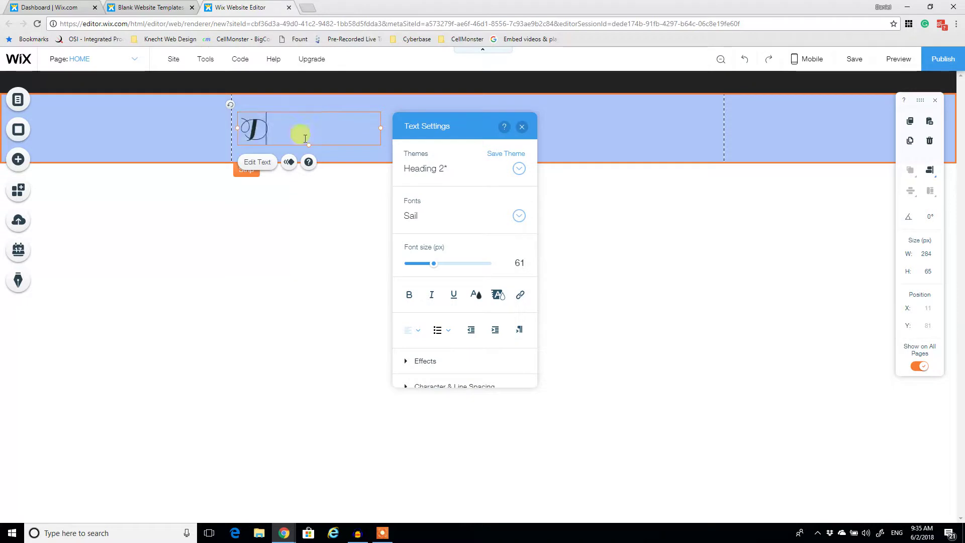
pyautogui.press('BackSpace')
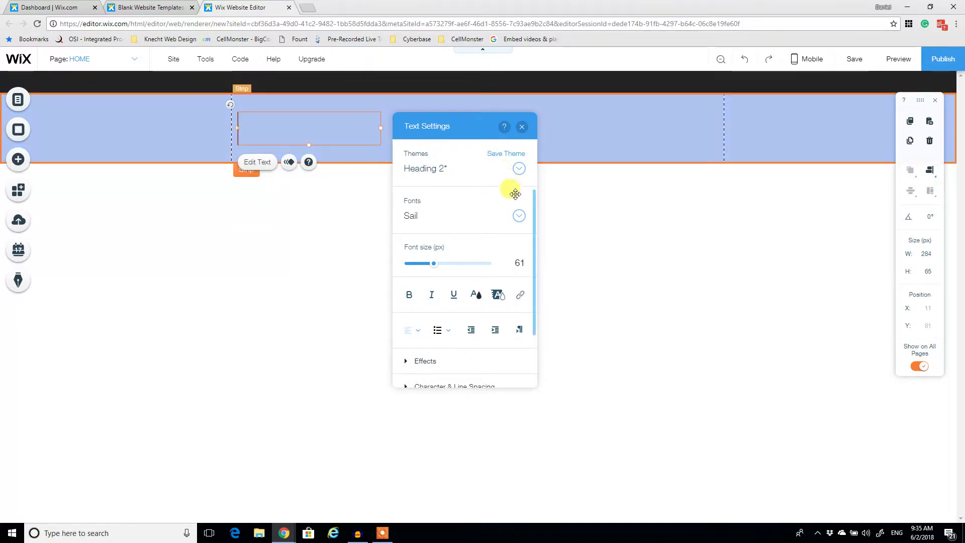
pyautogui.click(519, 215)
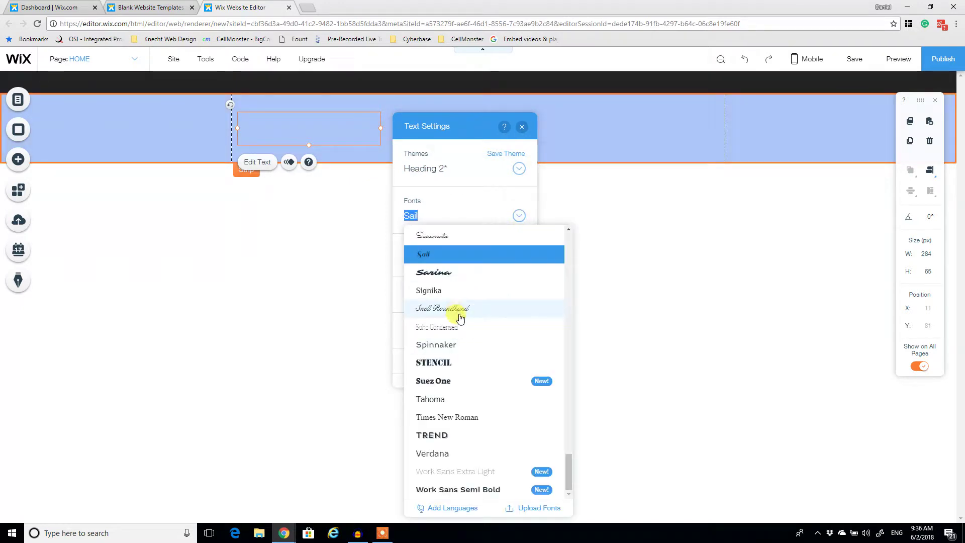
pyautogui.click(436, 436)
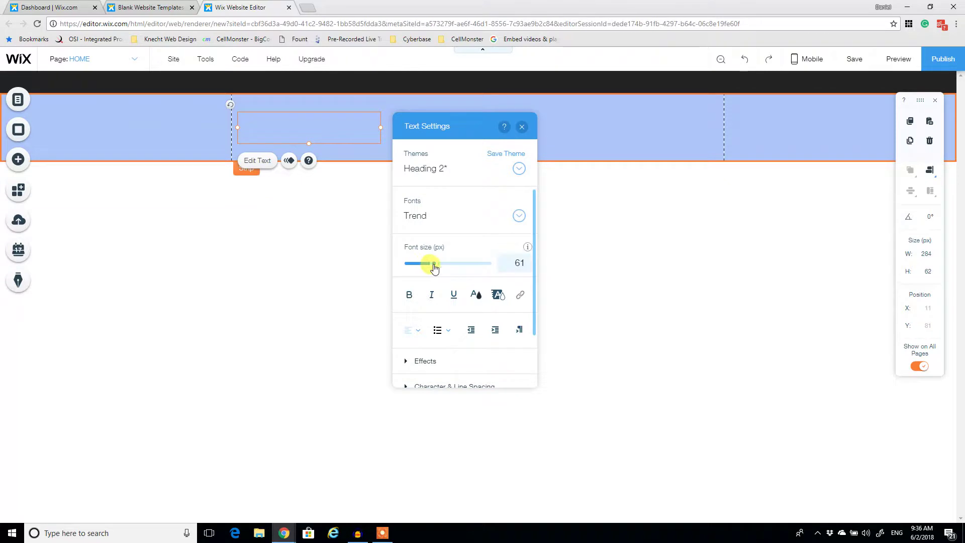
pyautogui.moveTo(425, 265); pyautogui.dragTo(421, 264)
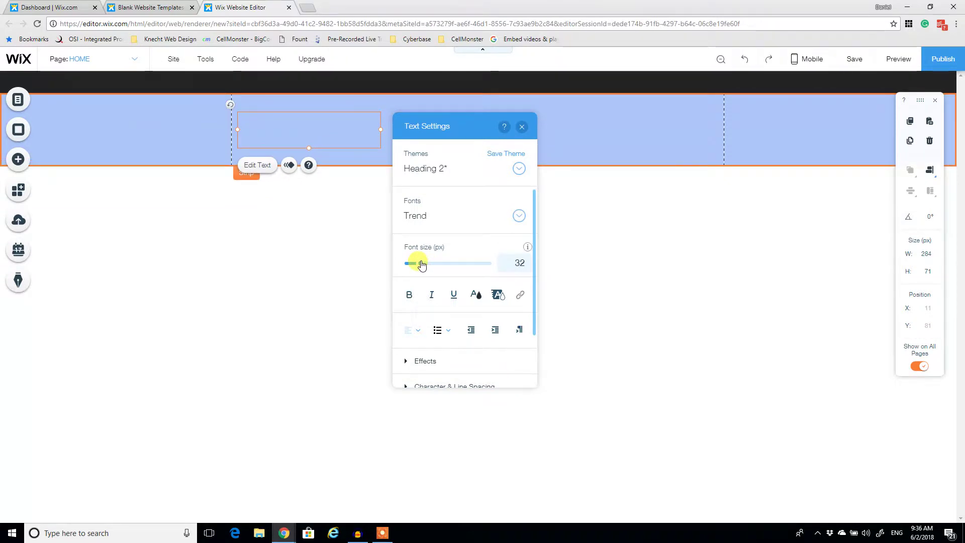
pyautogui.click(522, 129)
# Step: Inspect the blue strip's background settings and options menu, then dismiss them
pyautogui.click(264, 128)
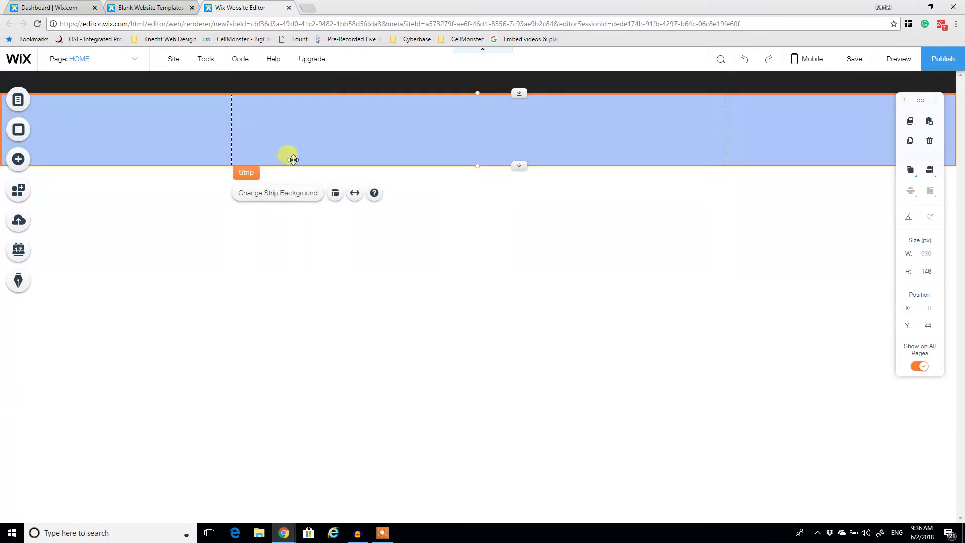
pyautogui.doubleClick(280, 138)
pyautogui.rightClick(262, 138)
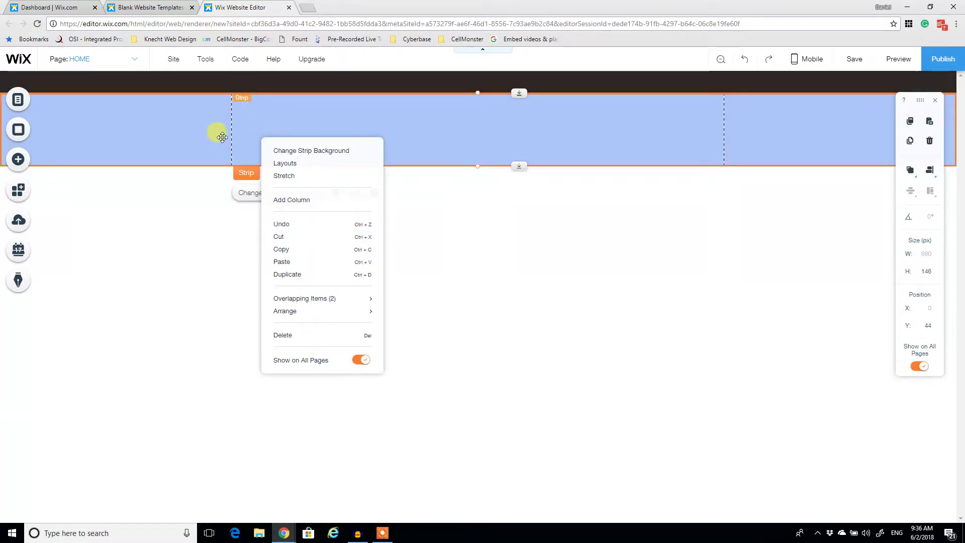
pyautogui.click(513, 246)
pyautogui.rightClick(261, 132)
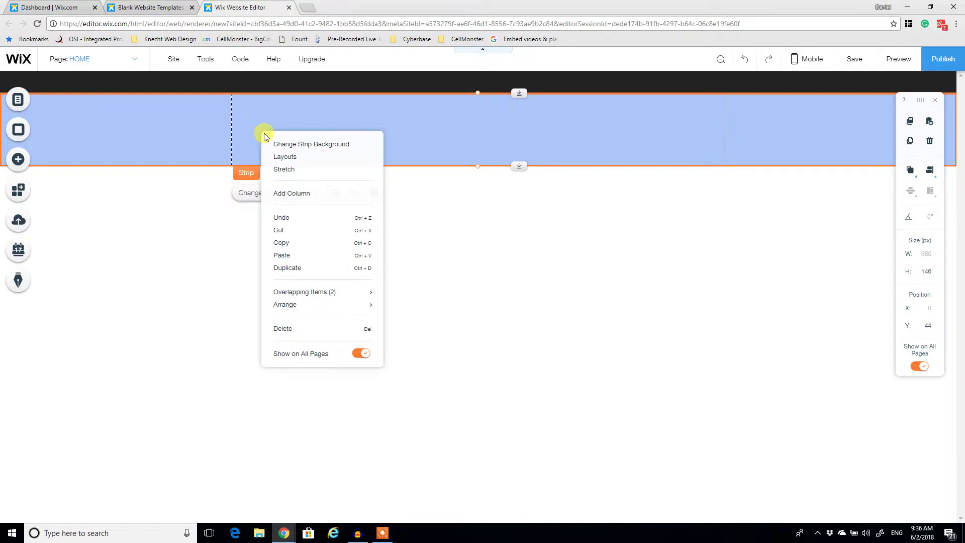
pyautogui.moveTo(318, 306)
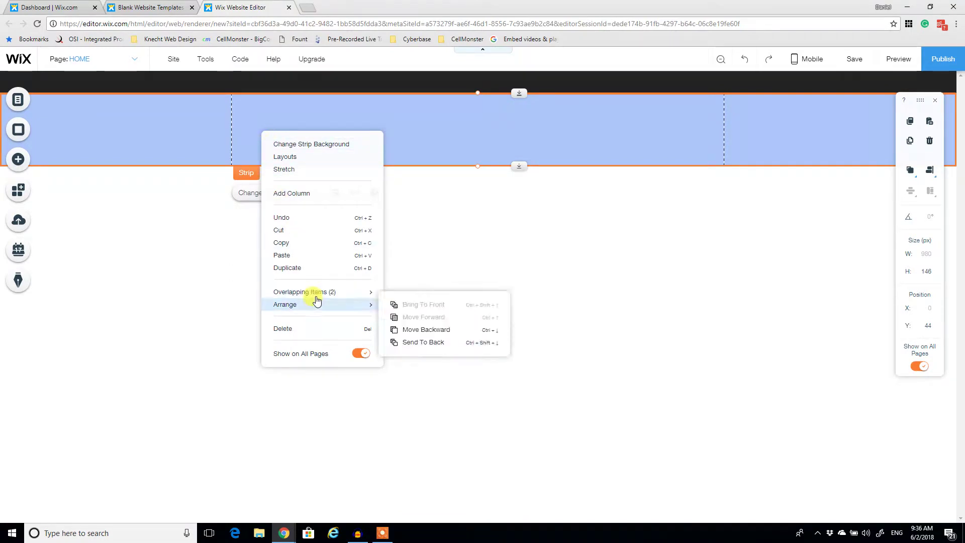
pyautogui.click(437, 182)
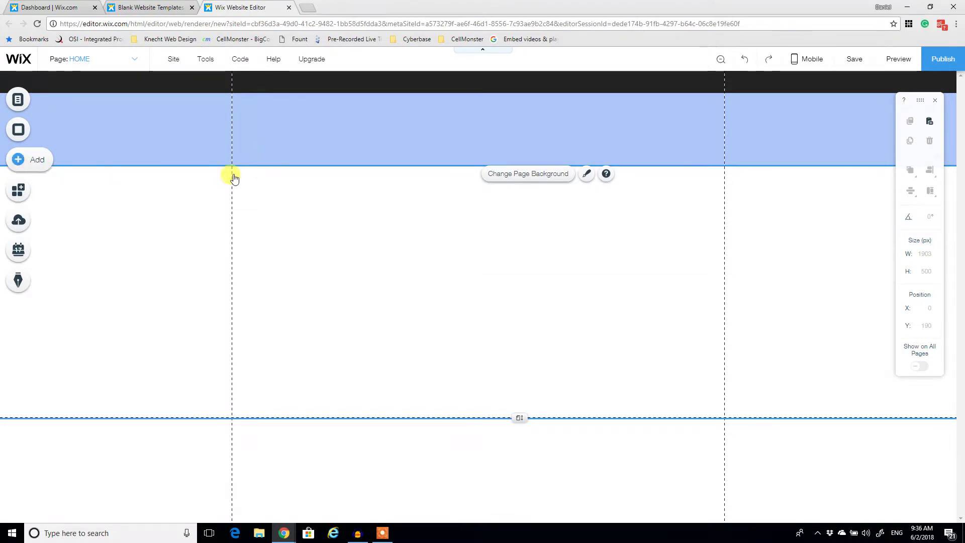
# Step: Drop a What's My Title? text into the blue strip and type SDAASD
pyautogui.click(29, 159)
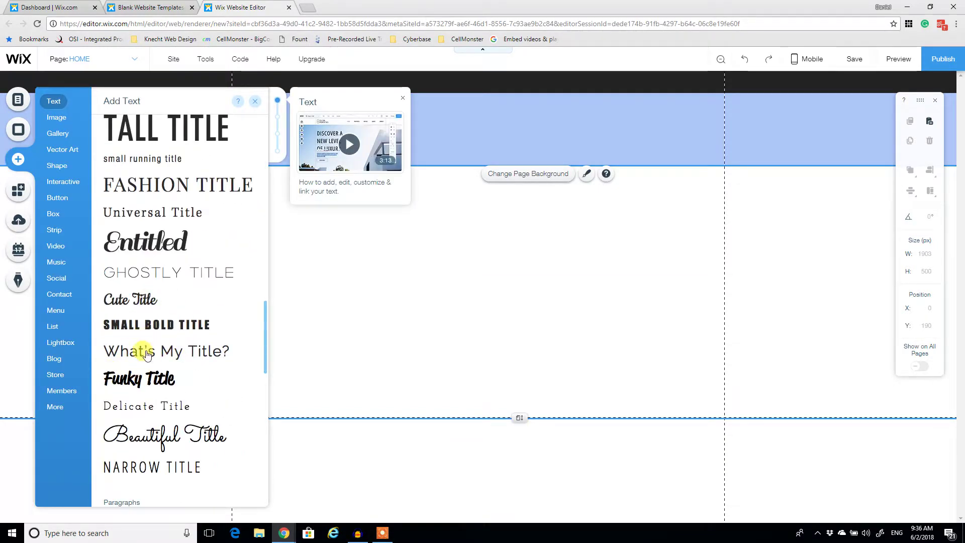
pyautogui.moveTo(140, 348); pyautogui.dragTo(412, 123)
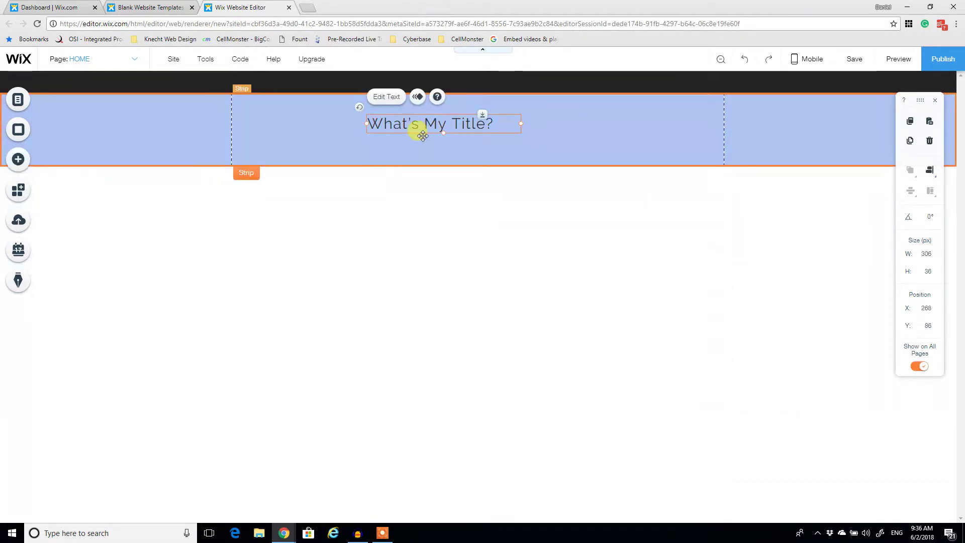
pyautogui.doubleClick(416, 124)
pyautogui.write('SDAASD')
# Step: Set the SDAASD text to the Trend font and move it left within the strip
pyautogui.doubleClick(408, 123)
pyautogui.click(657, 218)
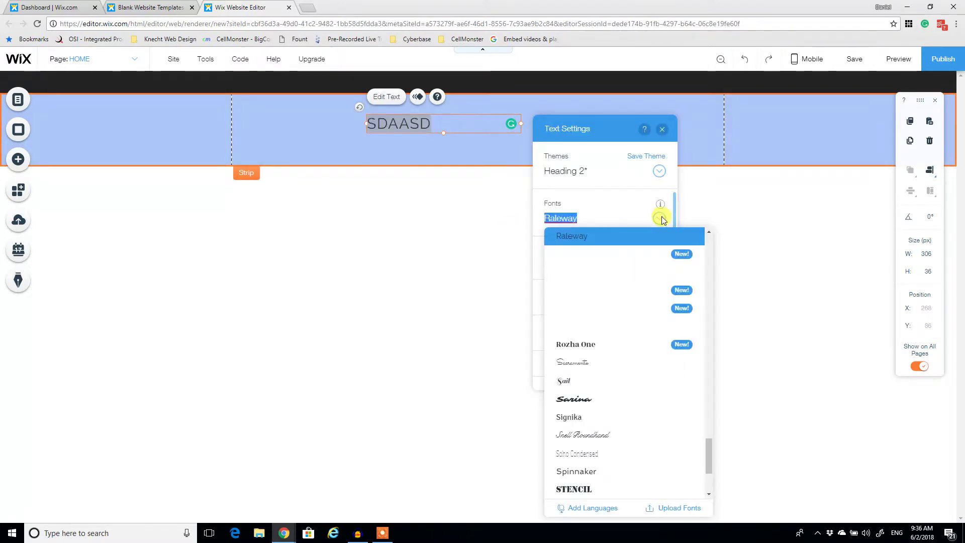
pyautogui.scroll(-4, 624, 413)
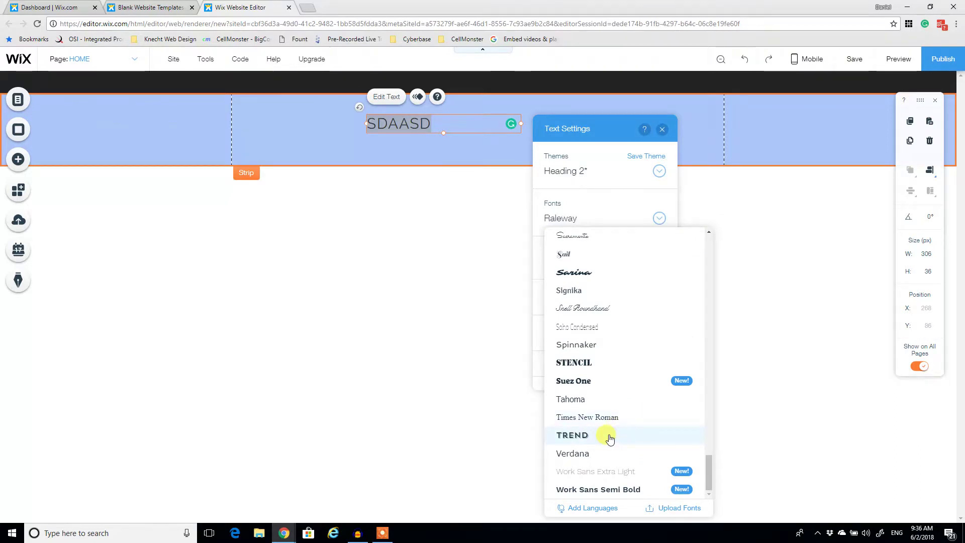
pyautogui.click(610, 435)
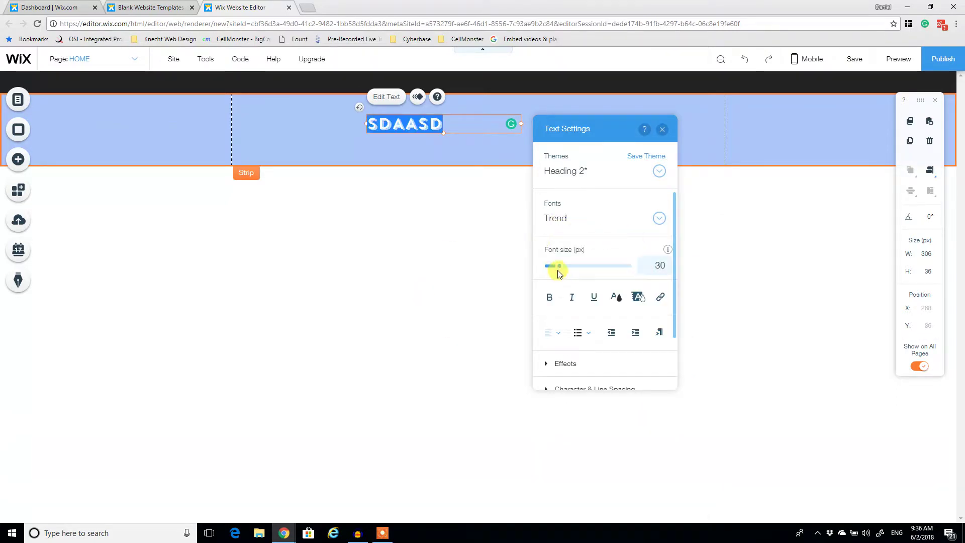
pyautogui.click(662, 129)
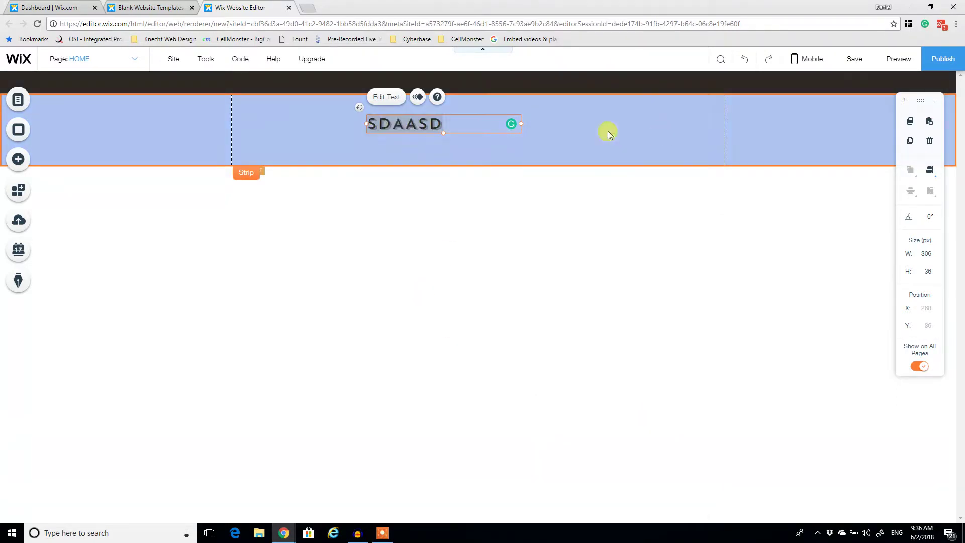
pyautogui.click(474, 261)
pyautogui.moveTo(435, 124); pyautogui.dragTo(309, 132)
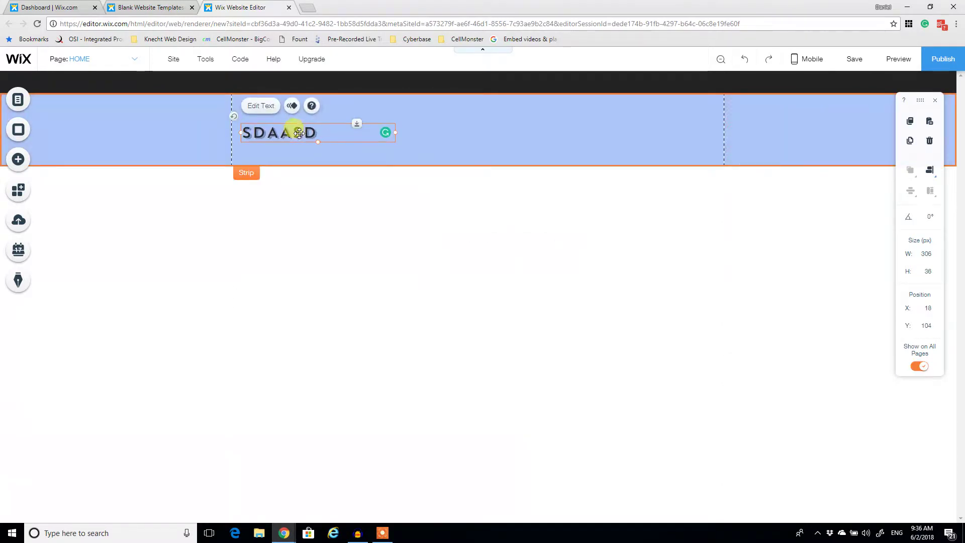
# Step: Retype the heading as DK WEB DESIGN and widen its box to 366 px
pyautogui.doubleClick(307, 131)
pyautogui.write('DK W')
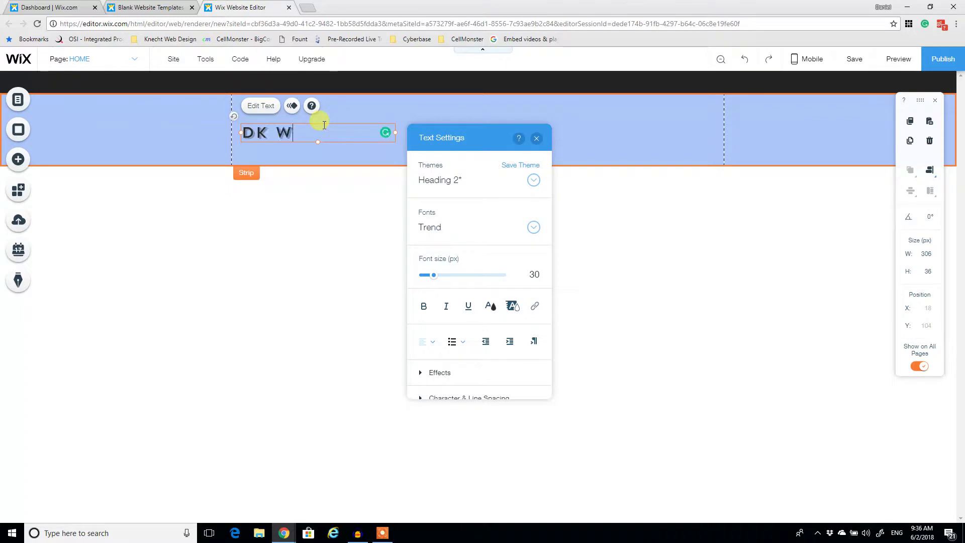
pyautogui.write('EB DESIGN')
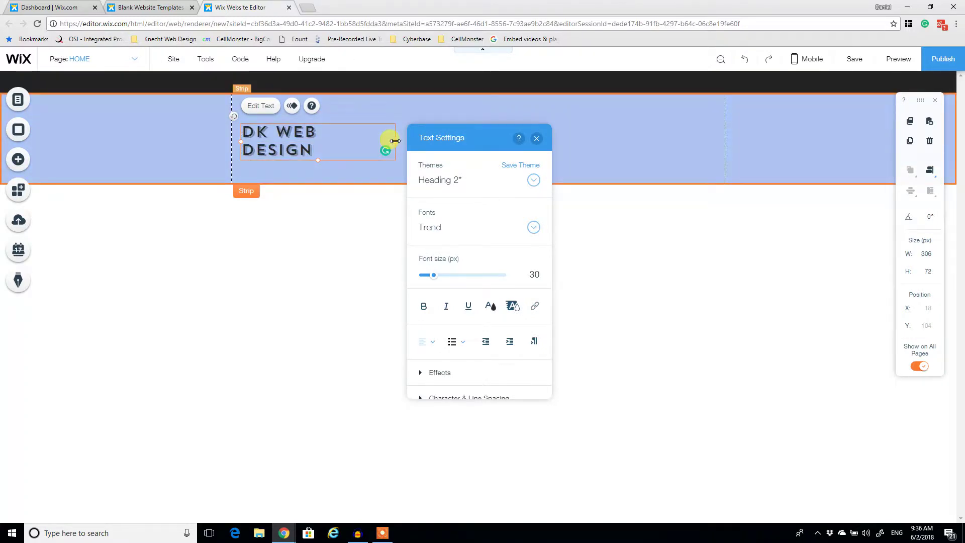
pyautogui.moveTo(392, 142); pyautogui.dragTo(425, 134)
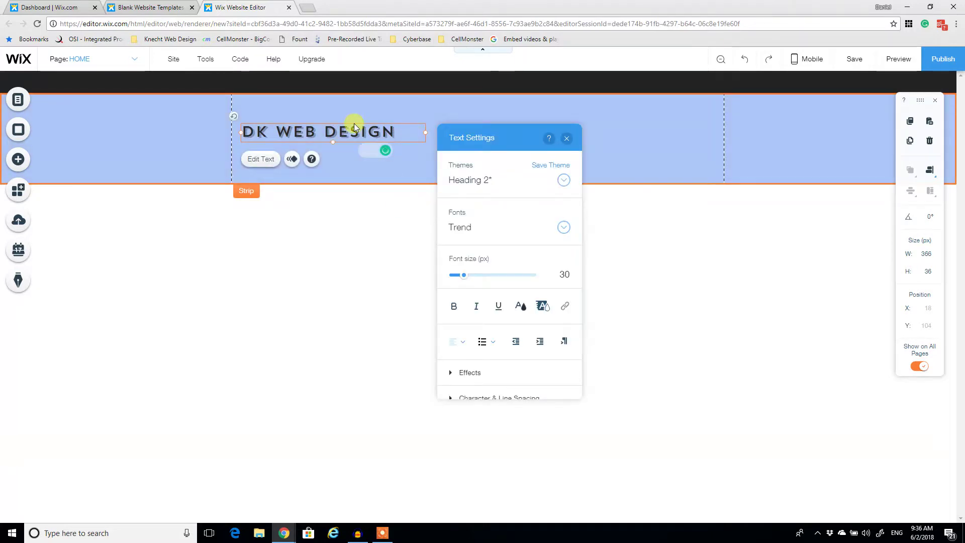
pyautogui.click(351, 194)
pyautogui.click(412, 146)
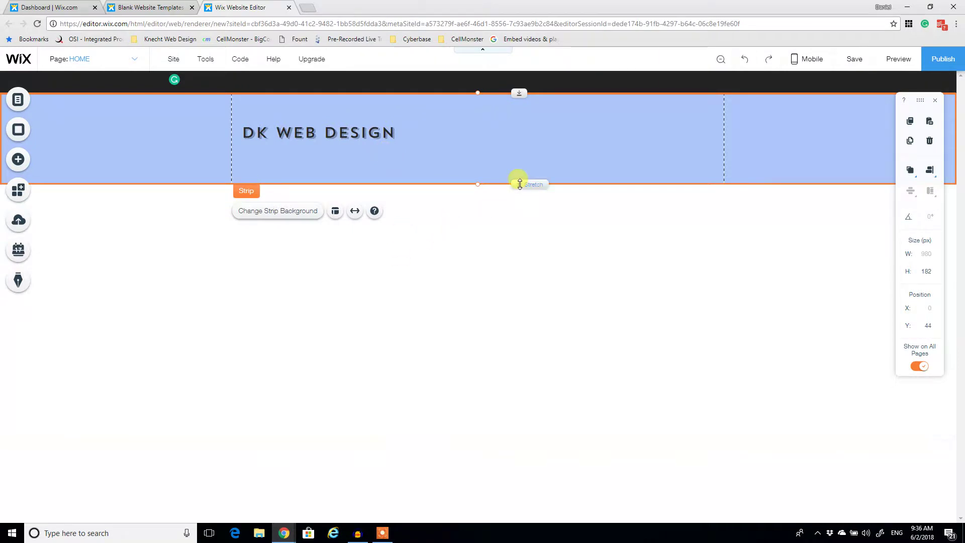
# Step: Set the blue header strip's height to 130 px
pyautogui.moveTo(517, 183); pyautogui.dragTo(518, 168)
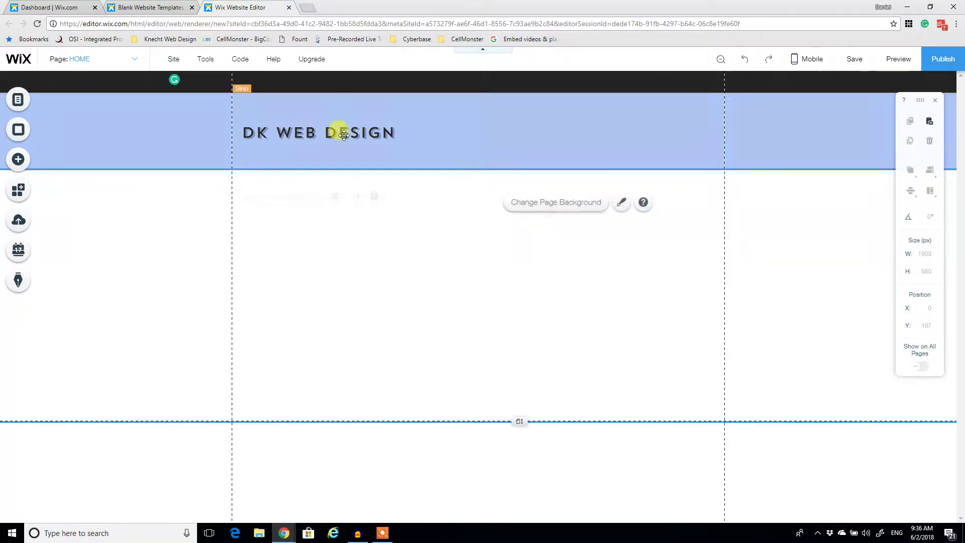
pyautogui.rightClick(629, 125)
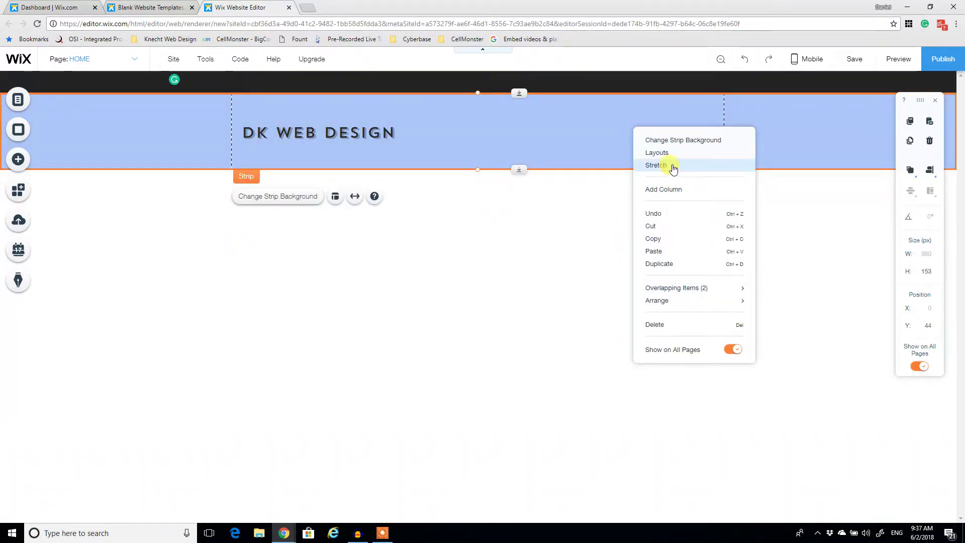
pyautogui.click(528, 145)
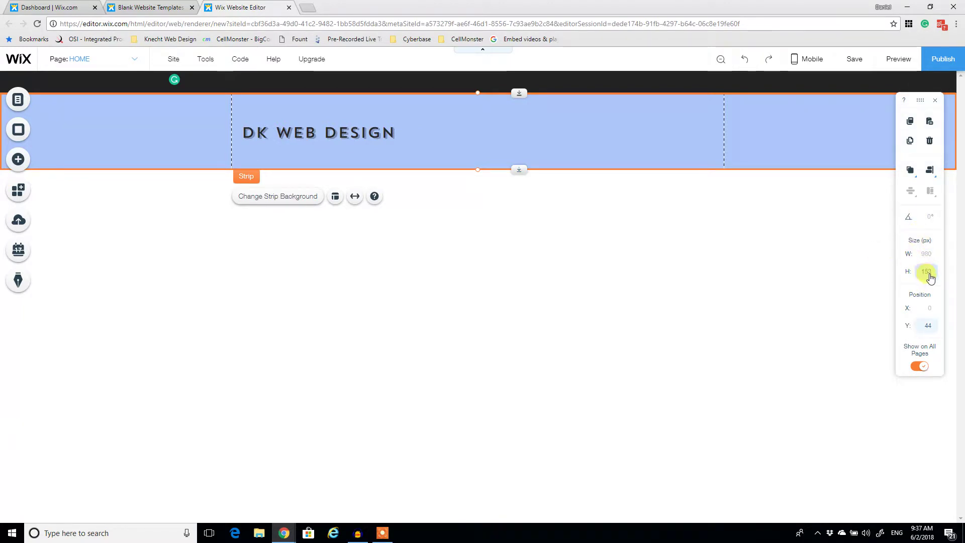
pyautogui.press('BackSpace')
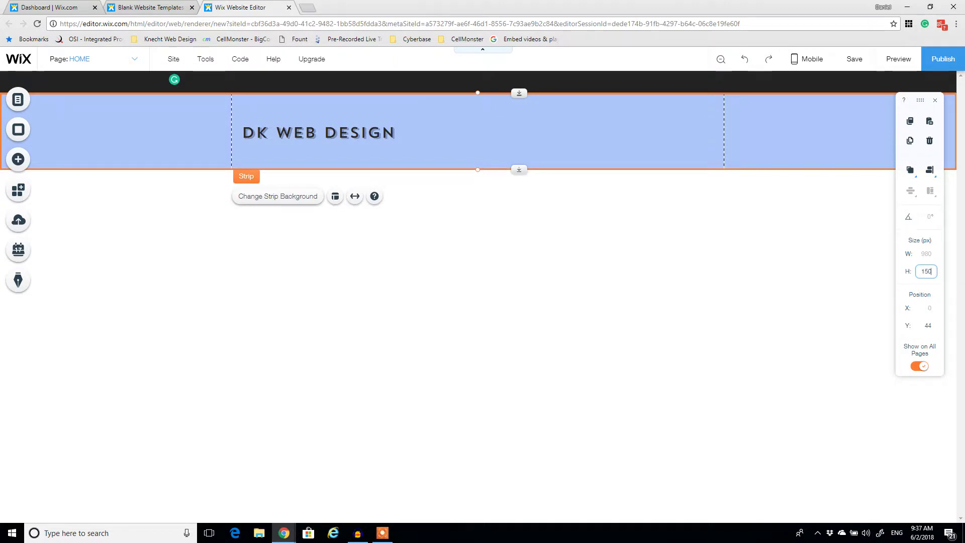
pyautogui.click(829, 235)
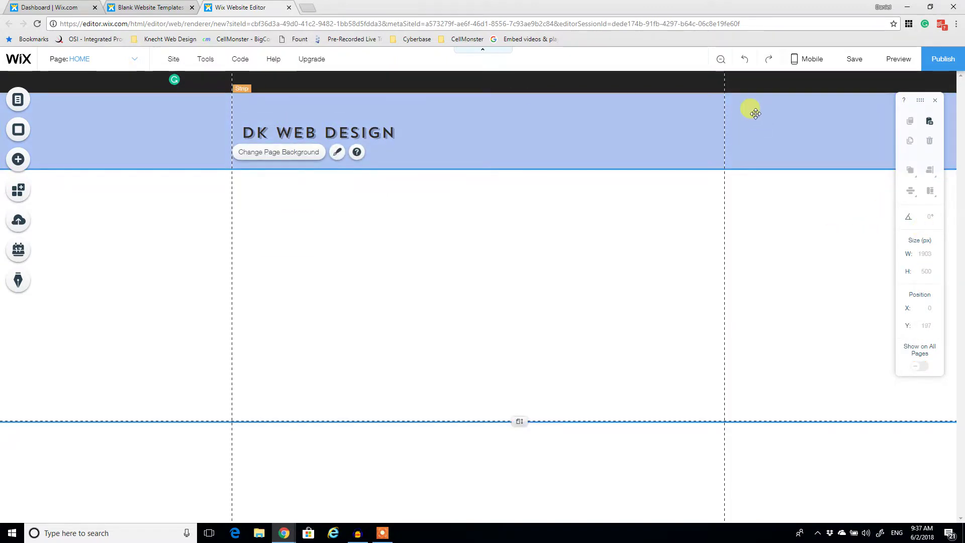
pyautogui.click(785, 142)
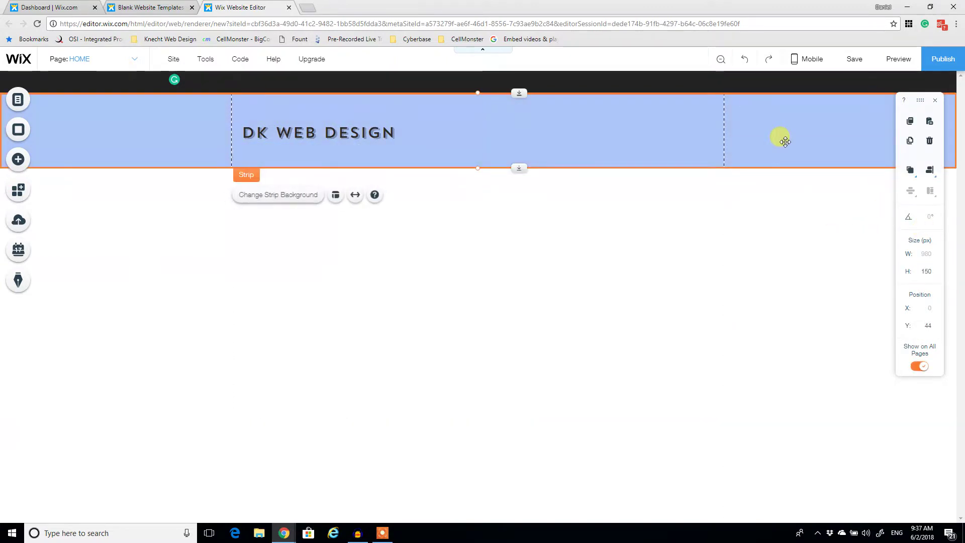
pyautogui.click(929, 274)
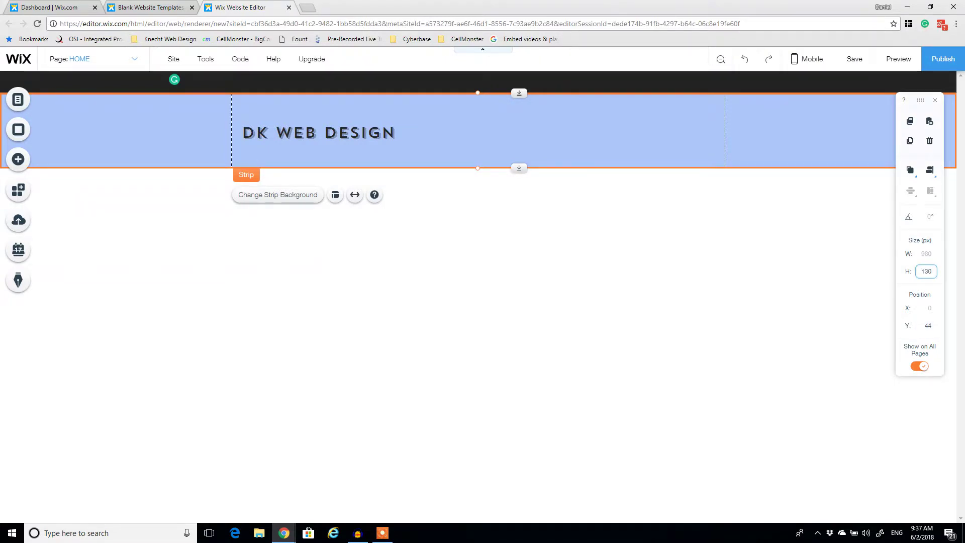
pyautogui.press('Return')
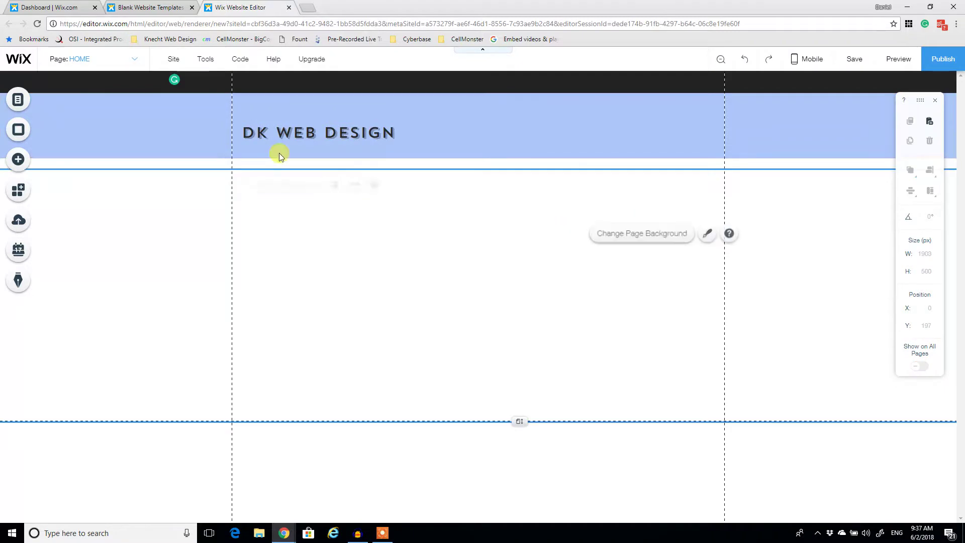
# Step: Reduce the whole header area's height to 174 px
pyautogui.click(263, 131)
pyautogui.click(428, 163)
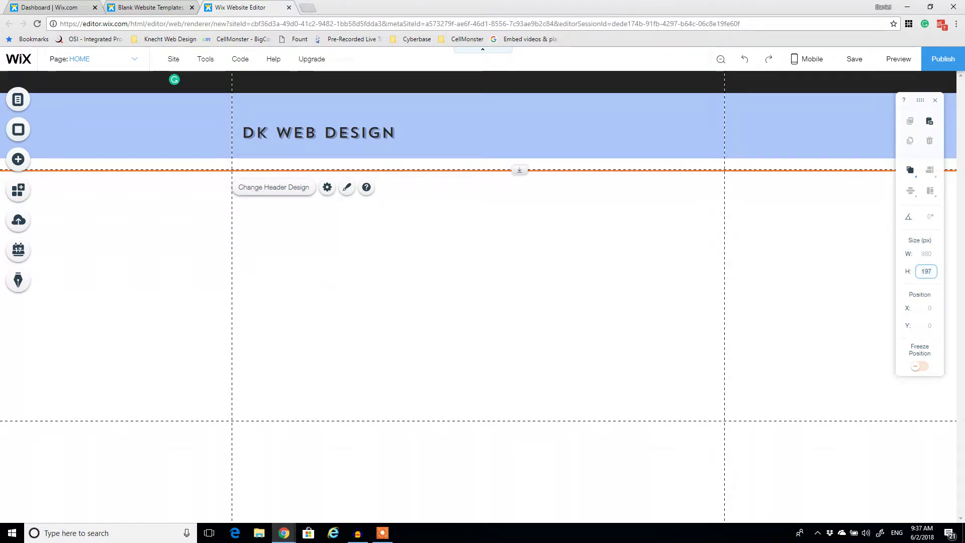
pyautogui.click(926, 271)
pyautogui.write('13')
pyautogui.press('Return')
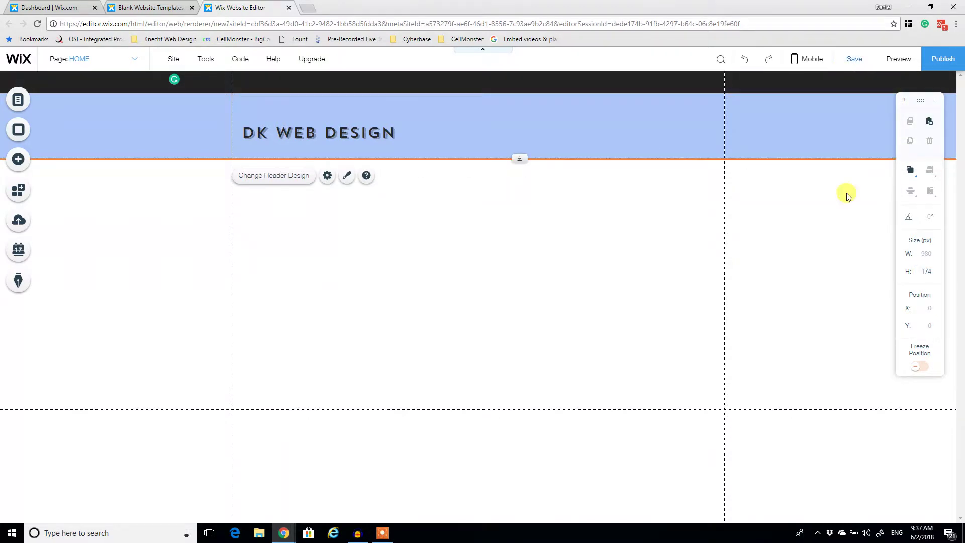
pyautogui.click(609, 274)
pyautogui.click(539, 129)
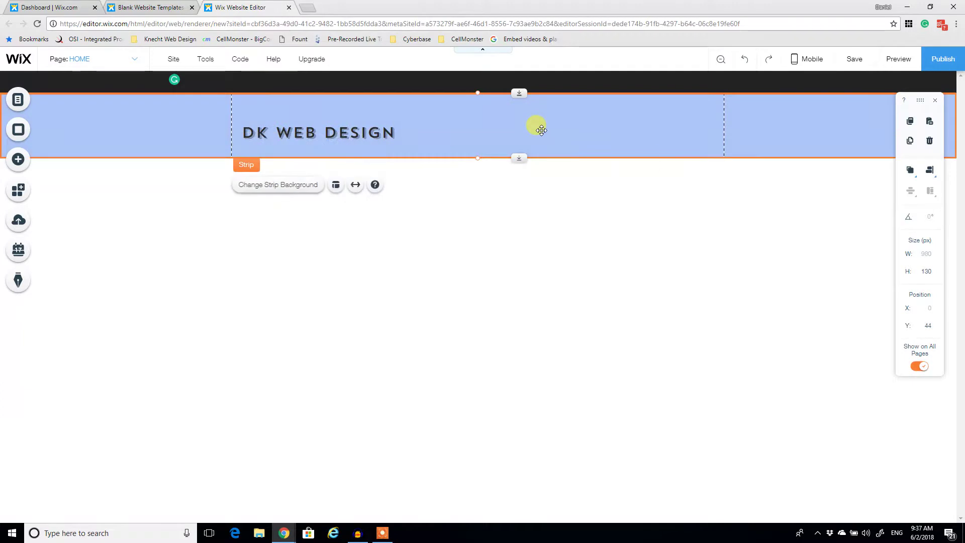
pyautogui.click(578, 191)
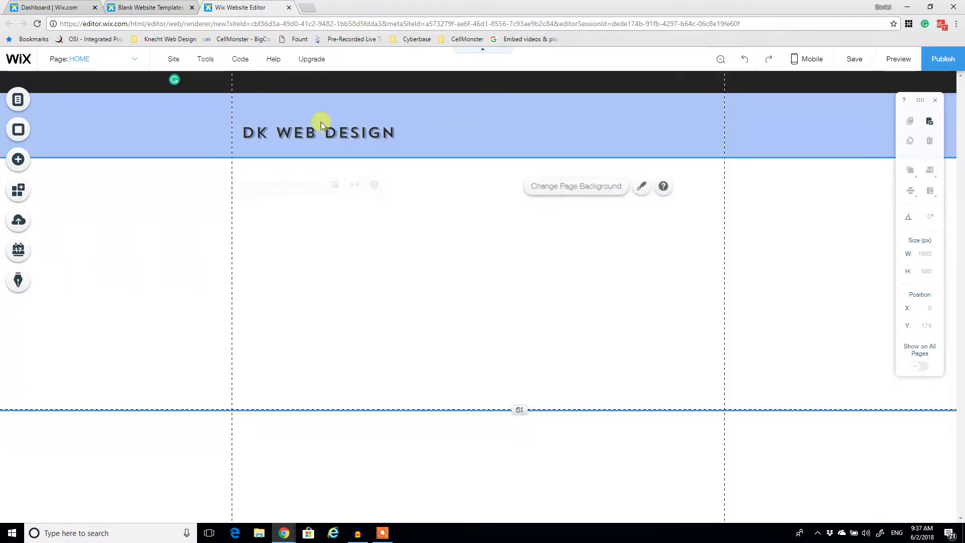
# Step: Centre-align the DK WEB DESIGN heading text in its Text Settings
pyautogui.click(287, 132)
pyautogui.moveTo(286, 131)
pyautogui.mouseDown()
pyautogui.moveTo(324, 125)
pyautogui.moveTo(324, 136)
pyautogui.moveTo(326, 126)
pyautogui.mouseUp()
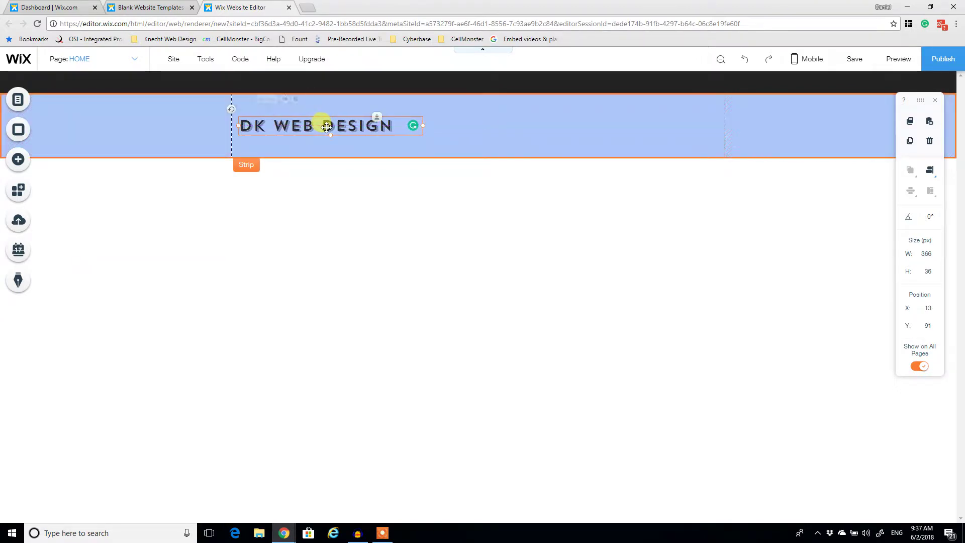
pyautogui.rightClick(356, 130)
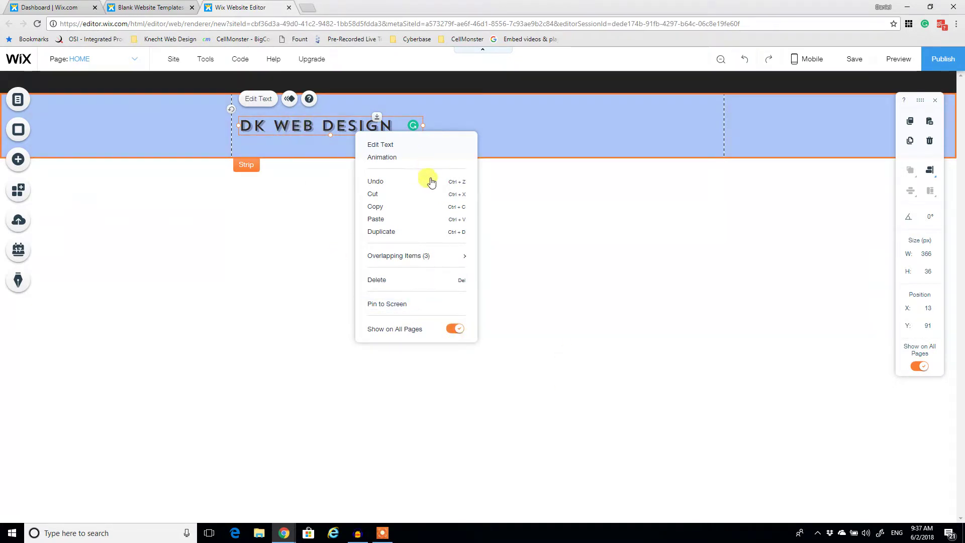
pyautogui.click(380, 145)
pyautogui.scroll(-1, 508, 342)
pyautogui.click(460, 284)
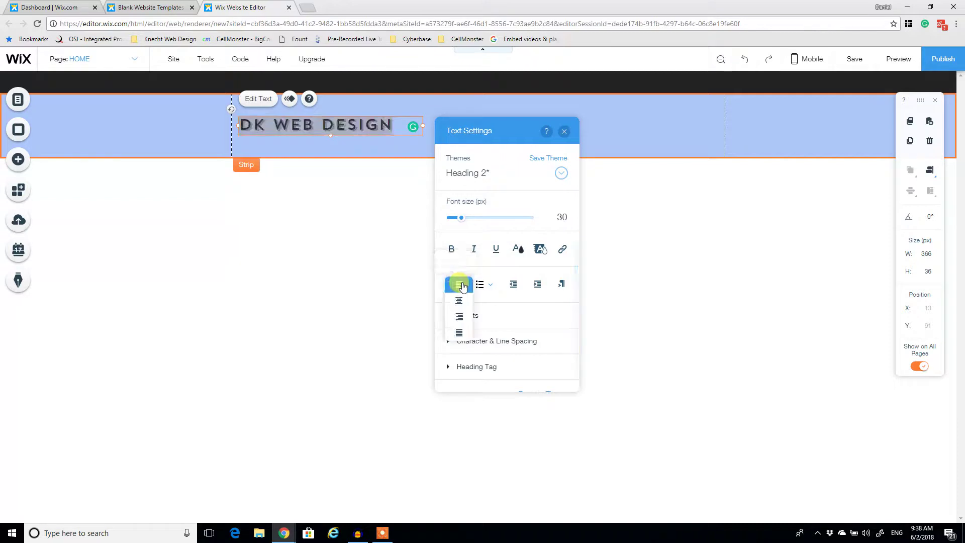
pyautogui.click(459, 302)
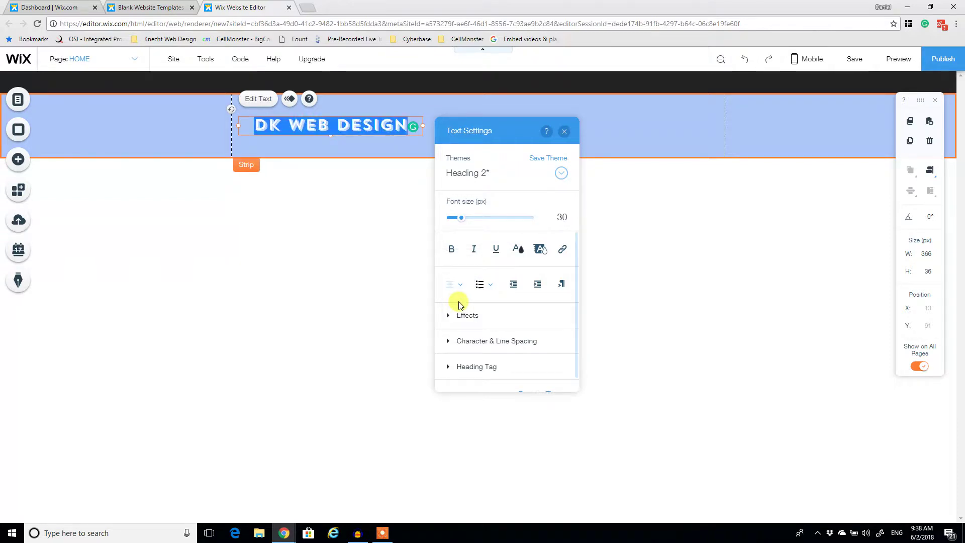
pyautogui.click(323, 286)
# Step: Snap the heading box to X 0 and stretch it to 979 px across the strip
pyautogui.click(249, 121)
pyautogui.moveTo(249, 121); pyautogui.dragTo(230, 123)
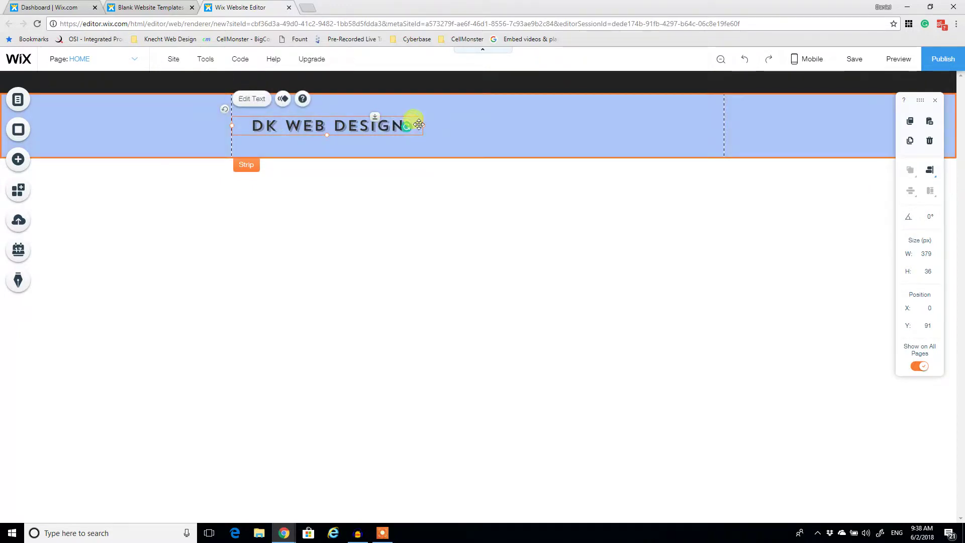
pyautogui.moveTo(423, 125); pyautogui.dragTo(717, 123)
pyautogui.click(715, 282)
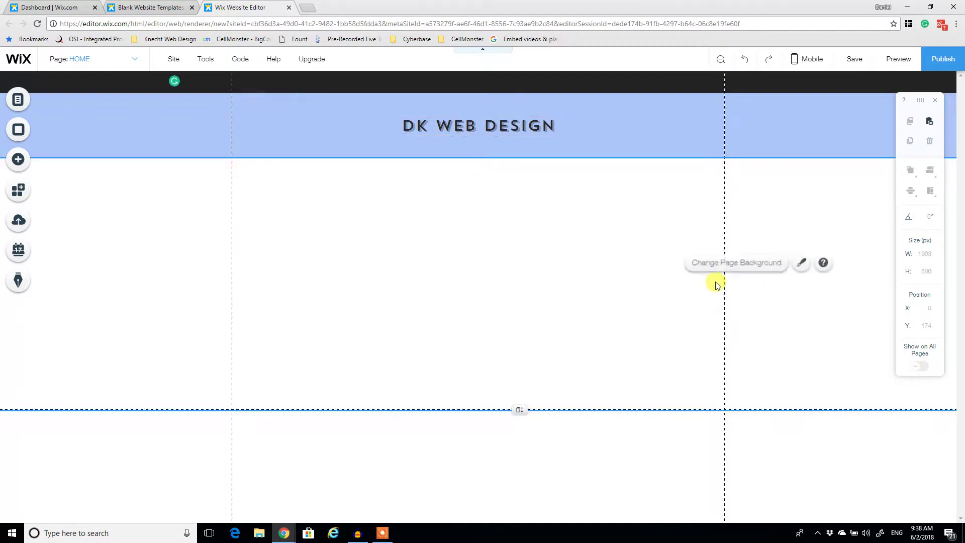
pyautogui.click(469, 124)
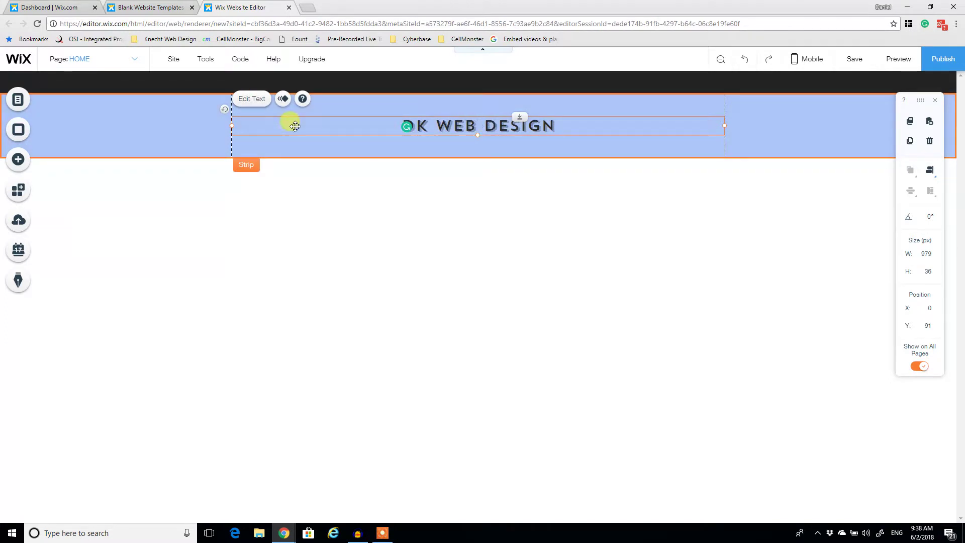
# Step: Browse the Add panel's Social and Contact categories, then view the themed, horizontal, vertical and anchor menus
pyautogui.click(511, 252)
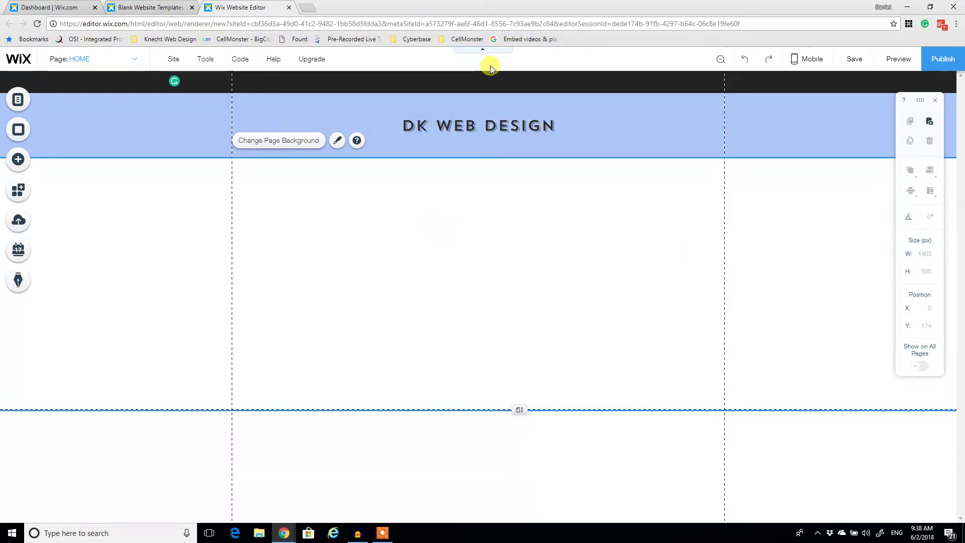
pyautogui.click(20, 164)
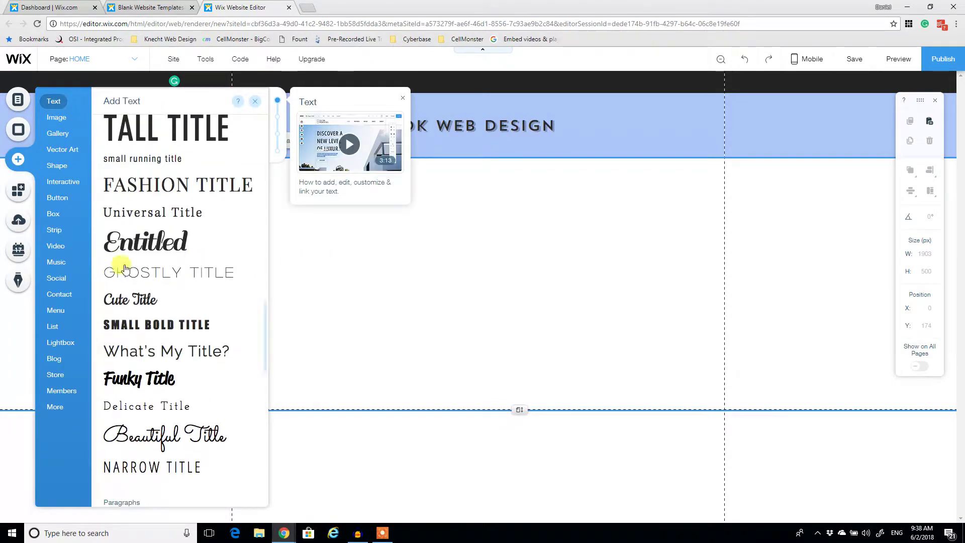
pyautogui.click(57, 279)
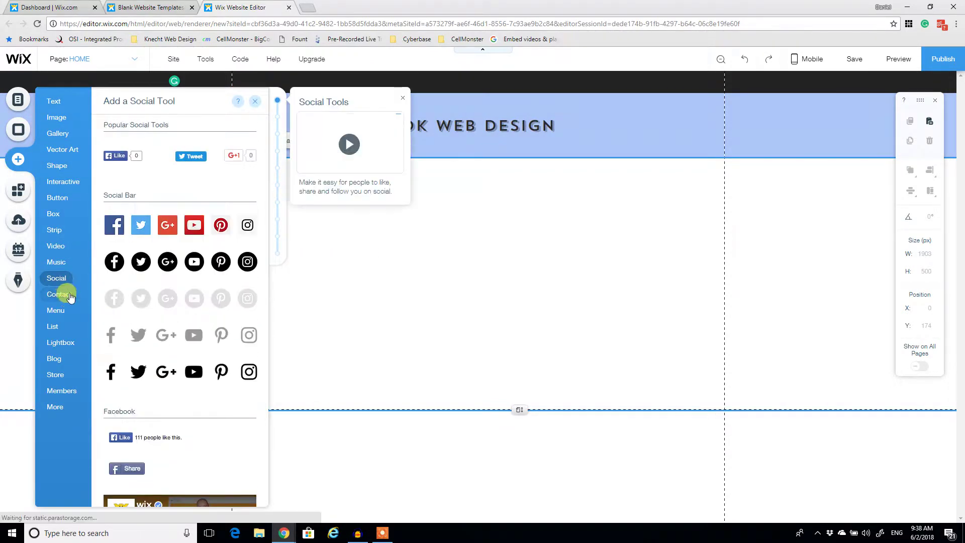
pyautogui.click(70, 294)
pyautogui.click(56, 310)
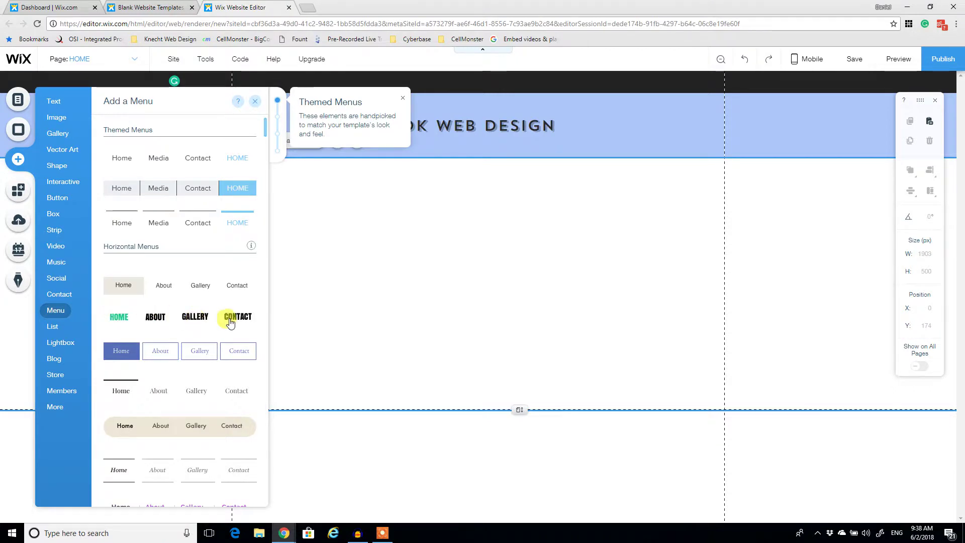
pyautogui.scroll(-15, 215, 222)
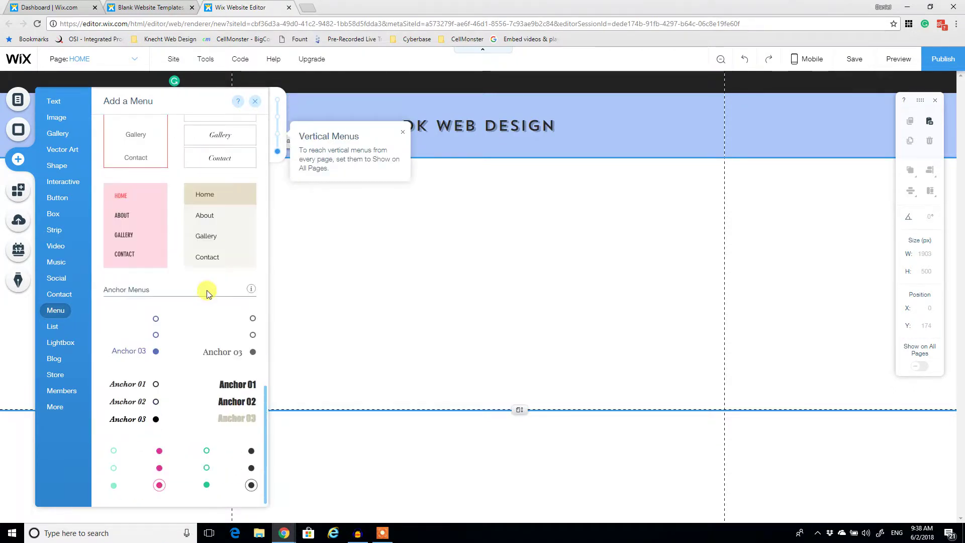
pyautogui.scroll(13, 206, 303)
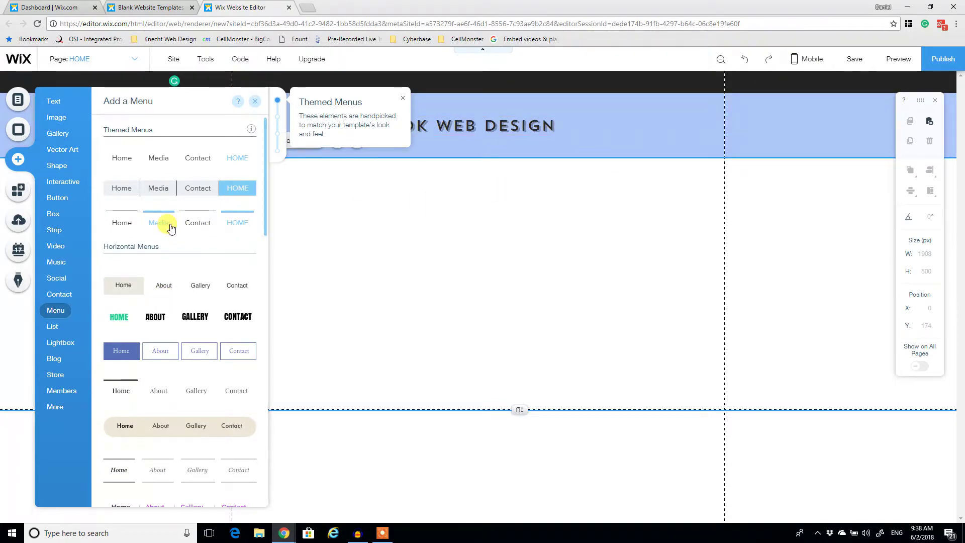
# Step: Place a themed horizontal menu on the blue strip and open its Design styles
pyautogui.moveTo(161, 226); pyautogui.dragTo(493, 116)
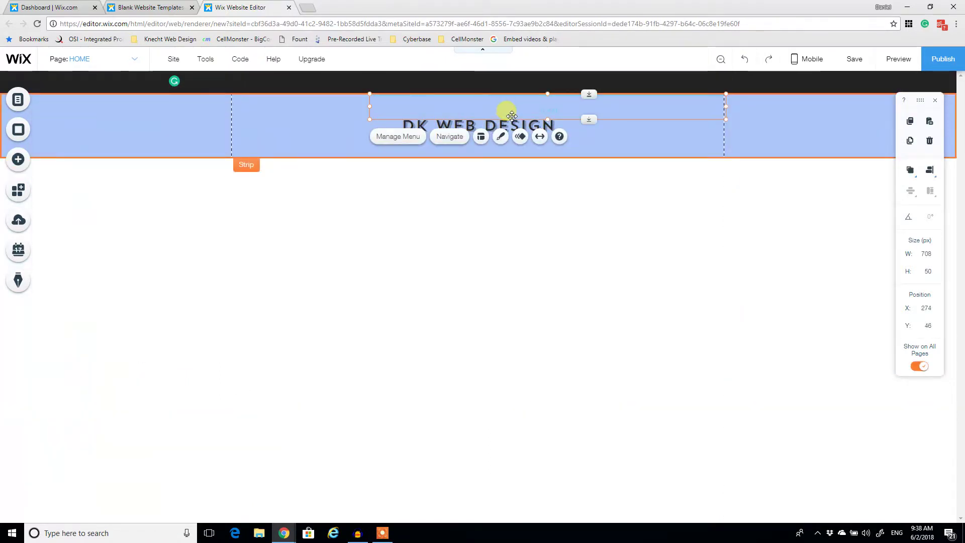
pyautogui.rightClick(555, 108)
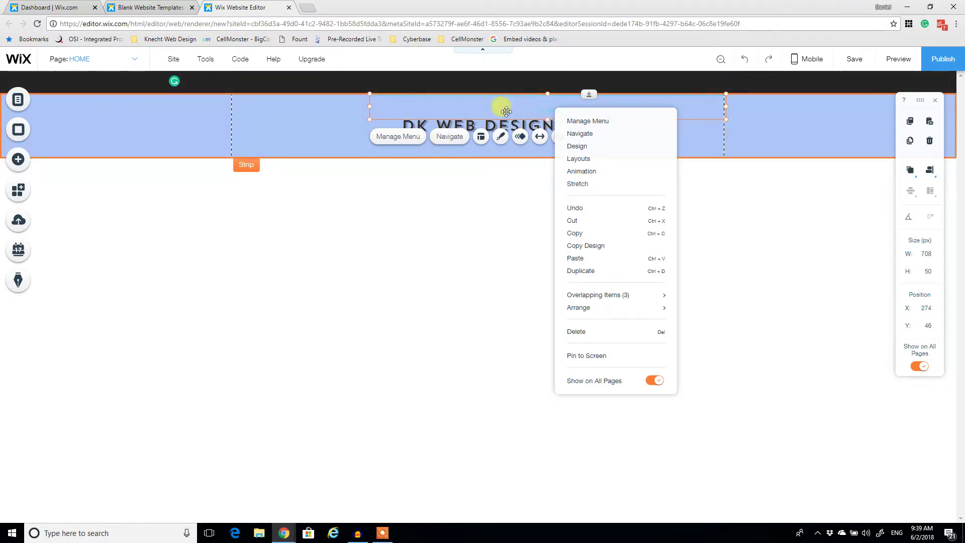
pyautogui.click(598, 149)
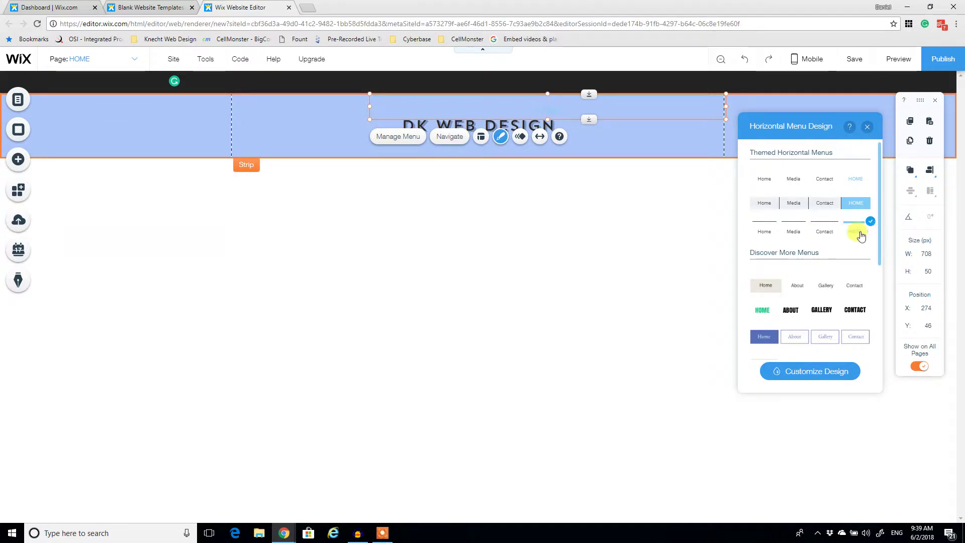
# Step: Compare the beige boxed, underlined themed and plain underlined presets, scrolling toward the yellow pill style
pyautogui.click(810, 291)
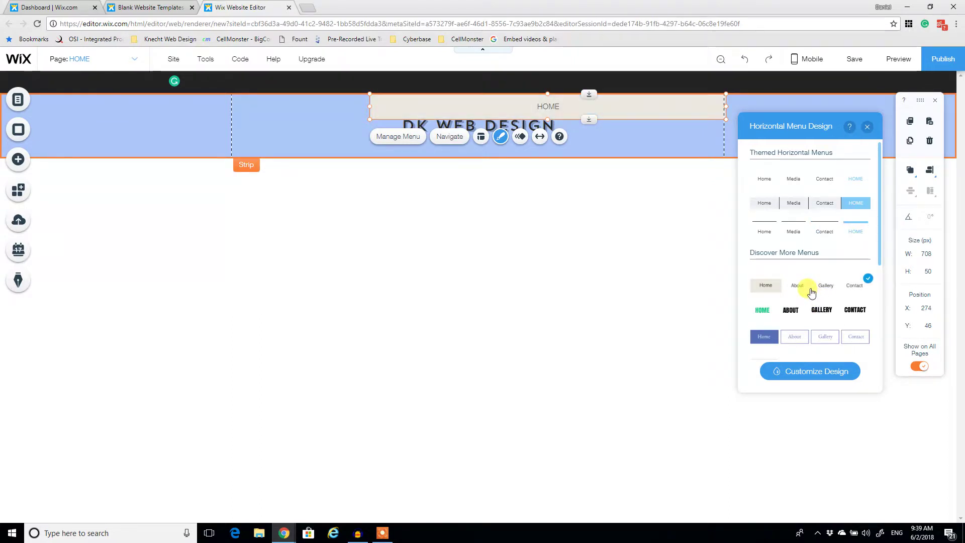
pyautogui.click(822, 224)
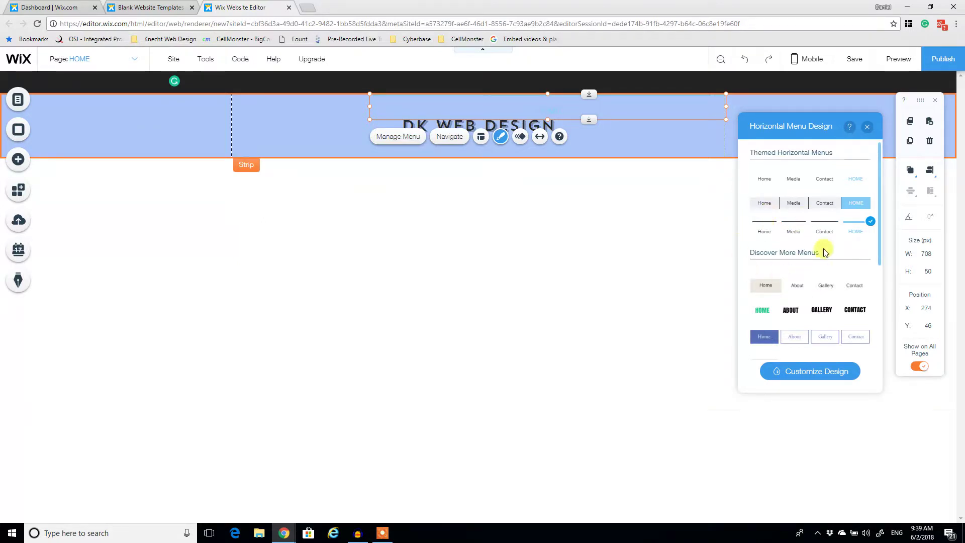
pyautogui.scroll(-3, 807, 334)
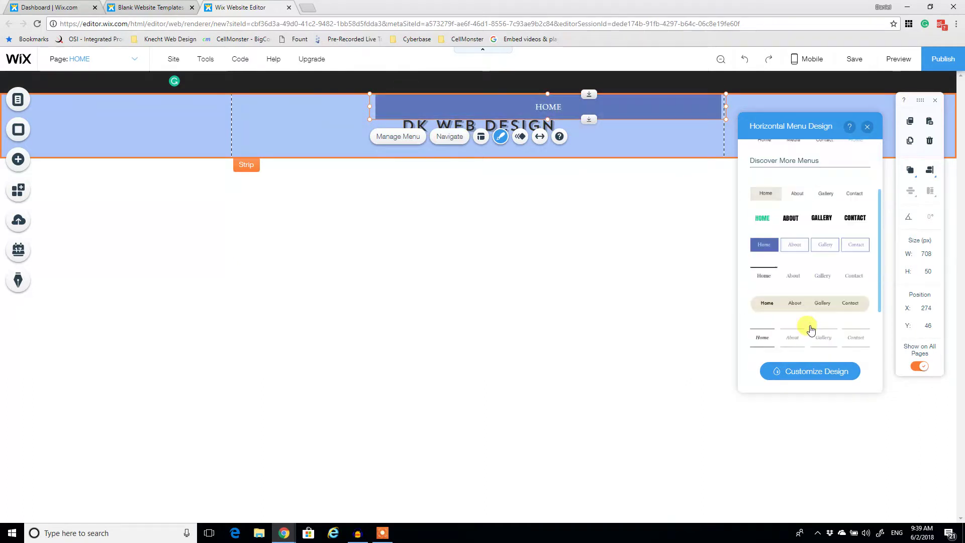
pyautogui.click(810, 267)
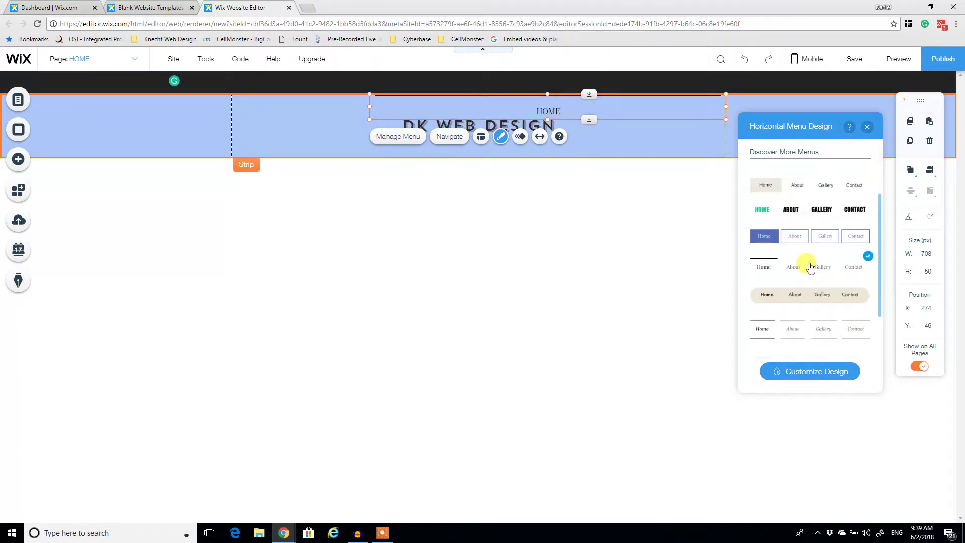
pyautogui.scroll(-2, 804, 266)
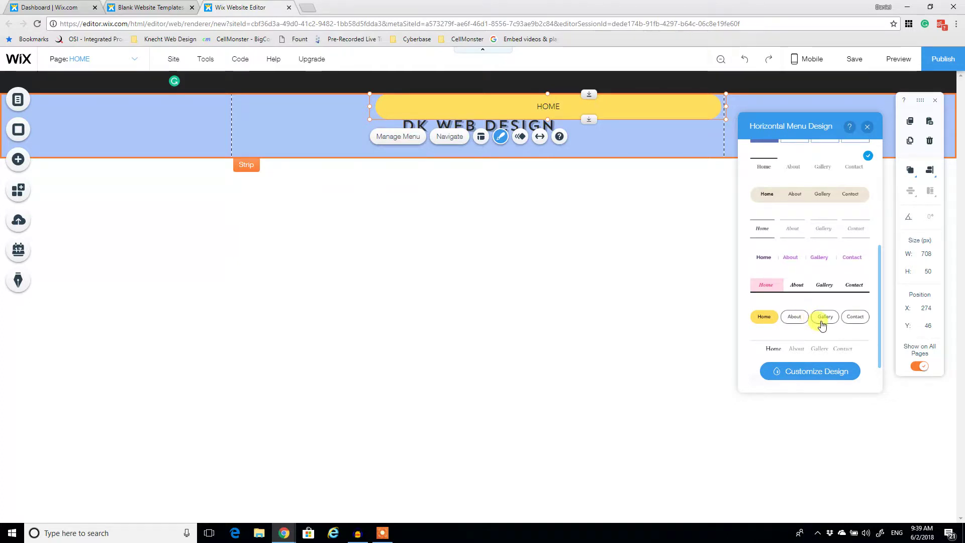
# Step: Narrow the menu to 219 px, then drag the yellow HOME menu into the header
pyautogui.click(867, 127)
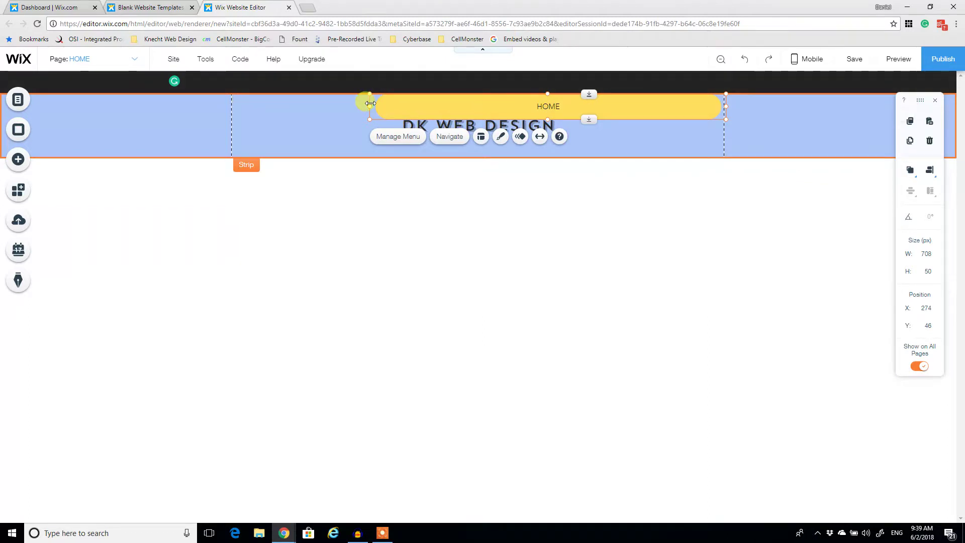
pyautogui.moveTo(369, 106); pyautogui.dragTo(638, 105)
pyautogui.click(706, 281)
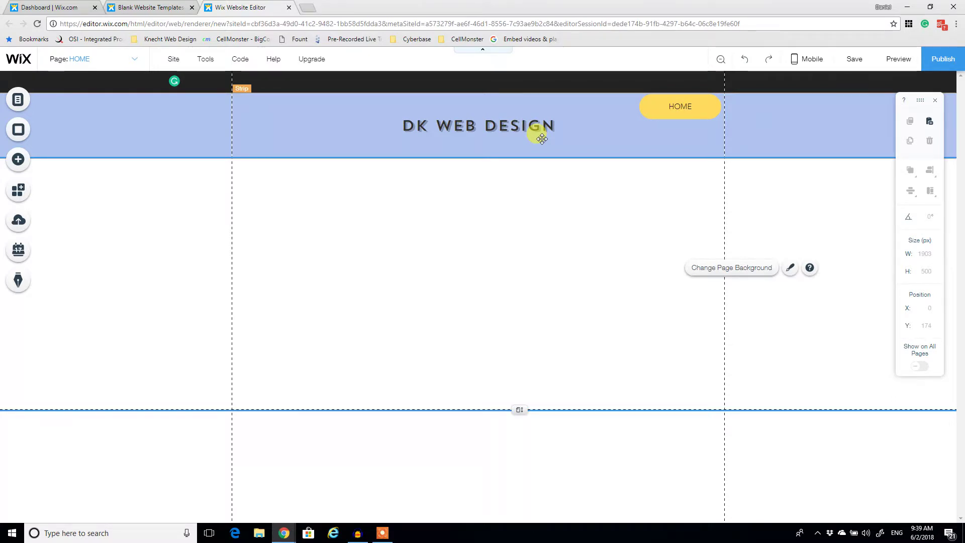
pyautogui.click(17, 160)
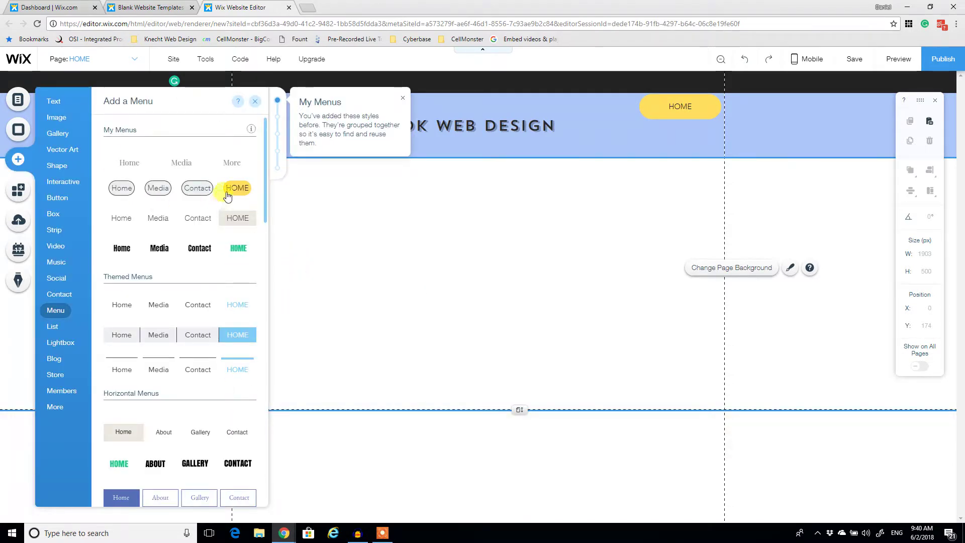
pyautogui.moveTo(255, 197); pyautogui.dragTo(681, 106)
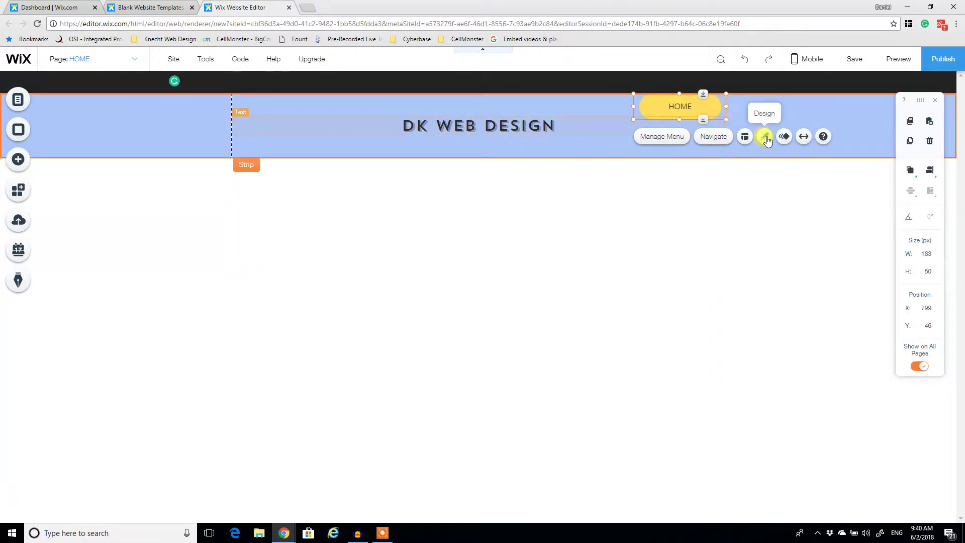
# Step: Set the HOME menu's background in Fill Color & Opacity to navy #071F4E, replacing white
pyautogui.click(764, 137)
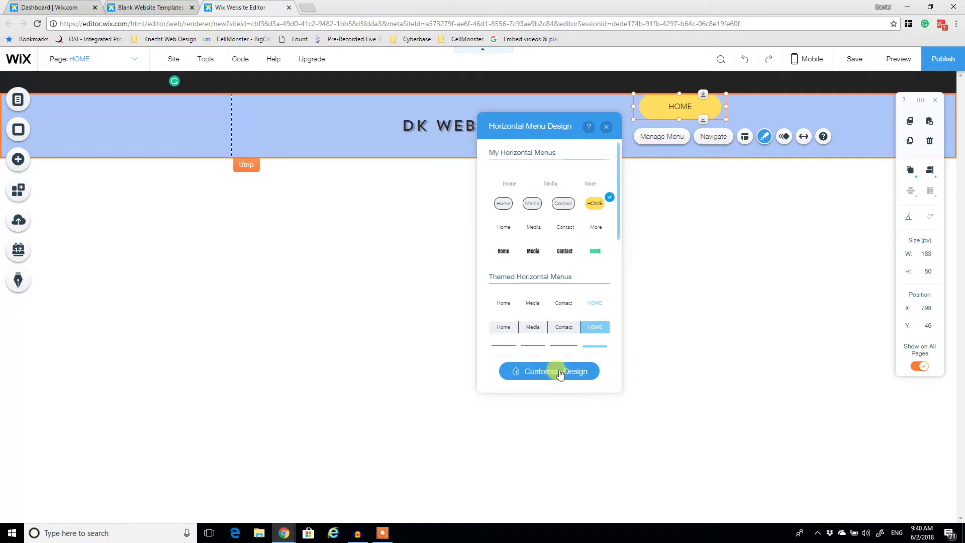
pyautogui.click(560, 372)
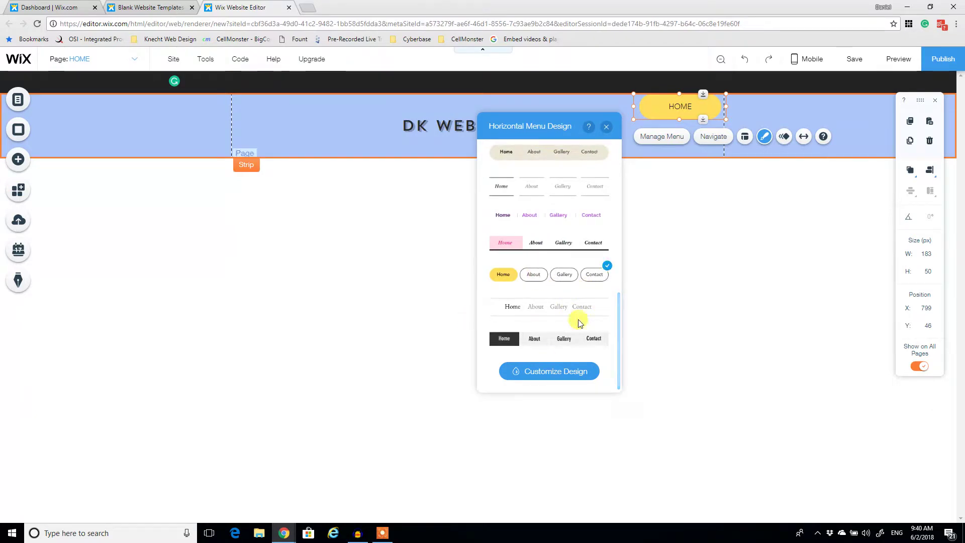
pyautogui.click(573, 371)
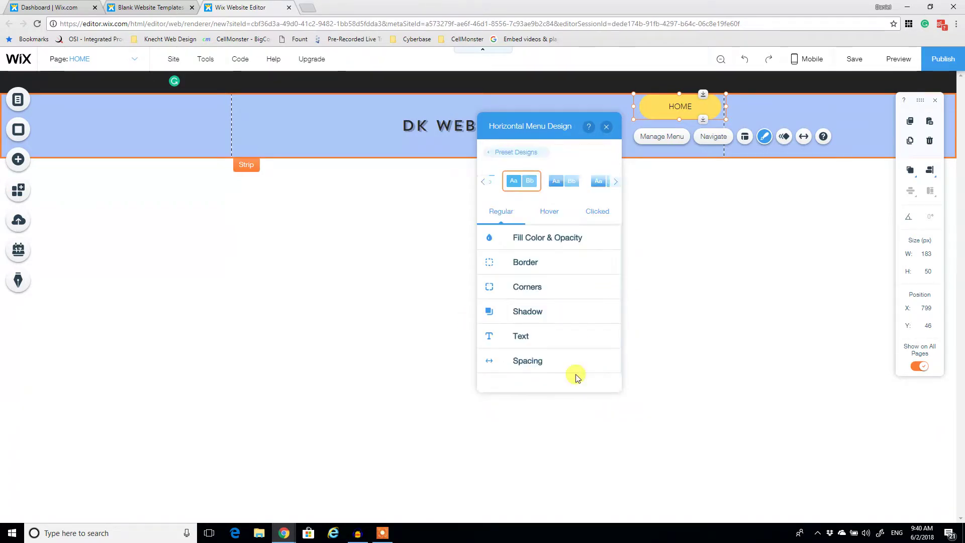
pyautogui.click(530, 242)
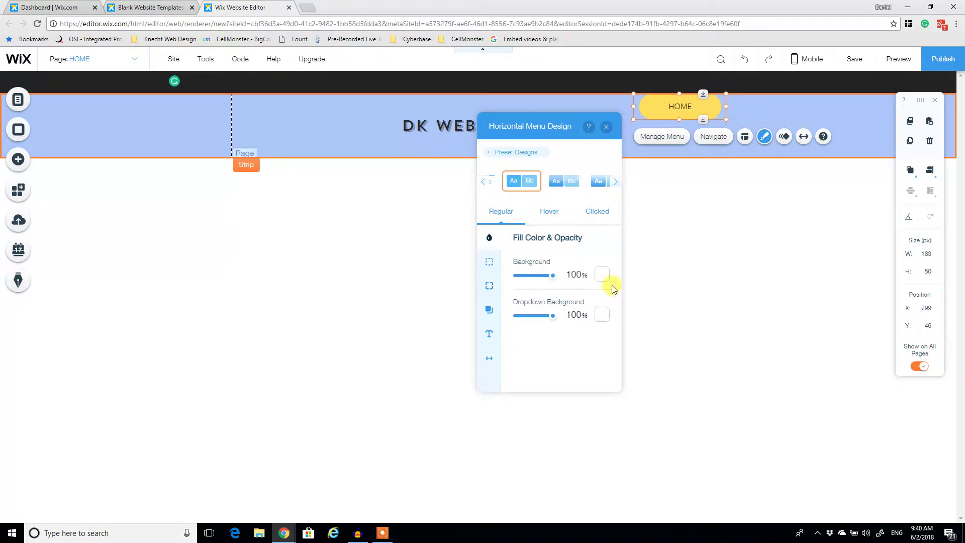
pyautogui.click(601, 275)
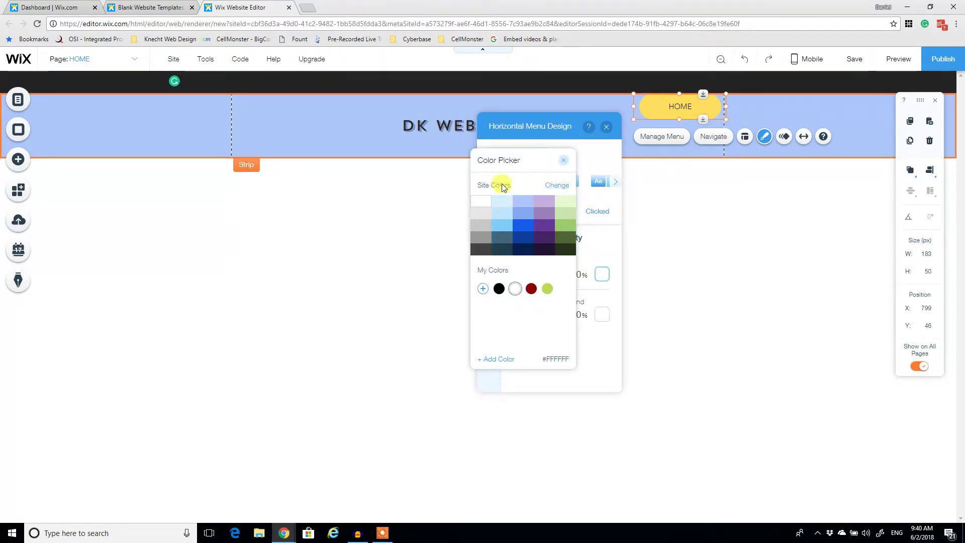
pyautogui.click(563, 163)
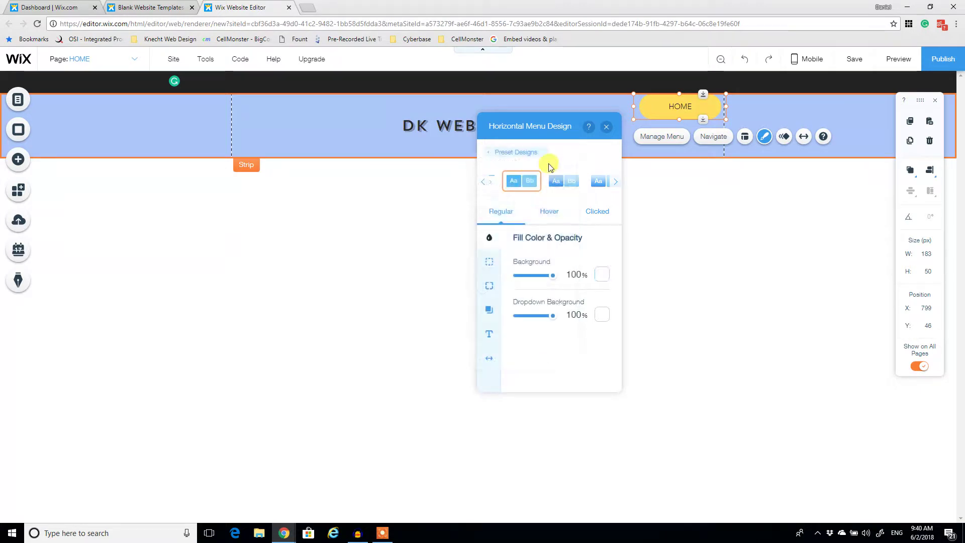
pyautogui.click(601, 274)
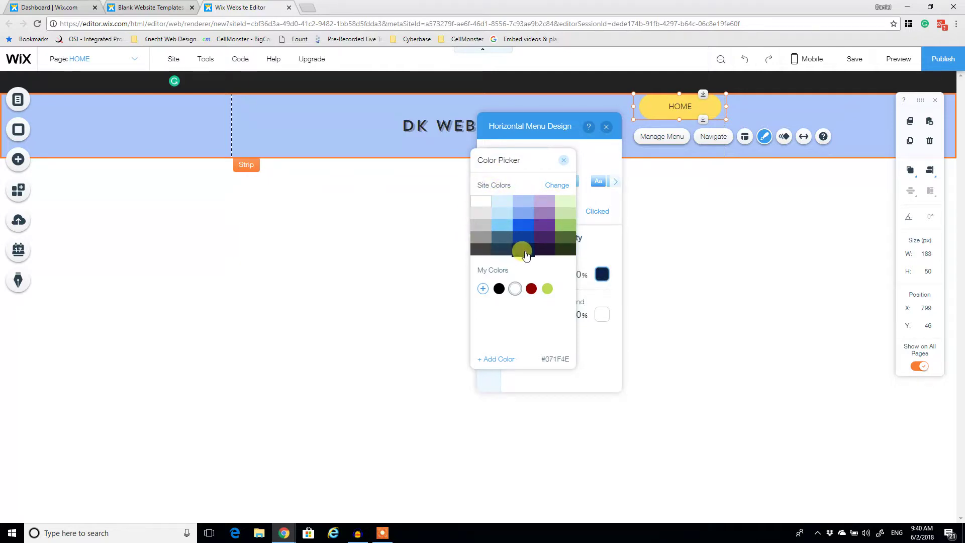
# Step: Browse the Color Palettes list and apply the grey, tan, teal, orange and yellow palette
pyautogui.click(558, 186)
pyautogui.scroll(-5, 610, 289)
pyautogui.scroll(-2, 611, 292)
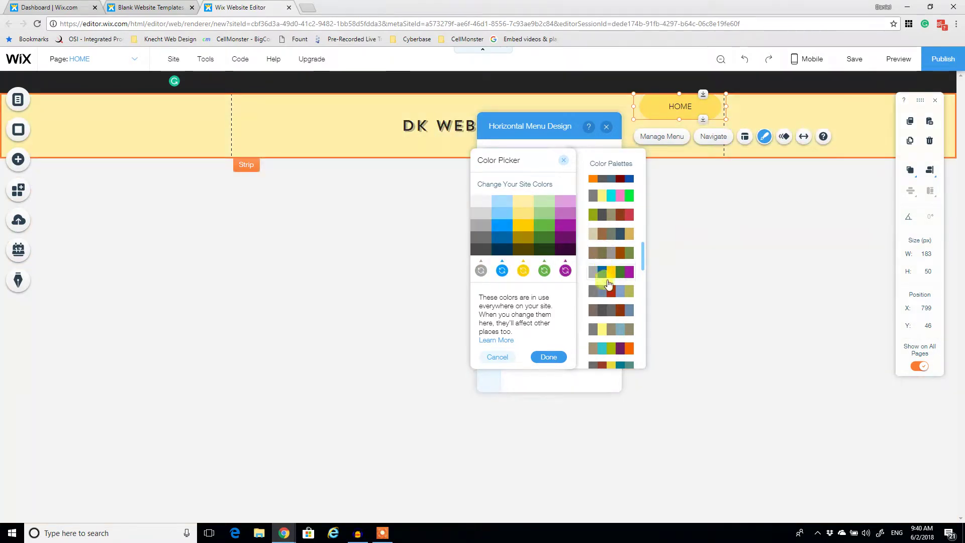
pyautogui.scroll(-3, 608, 284)
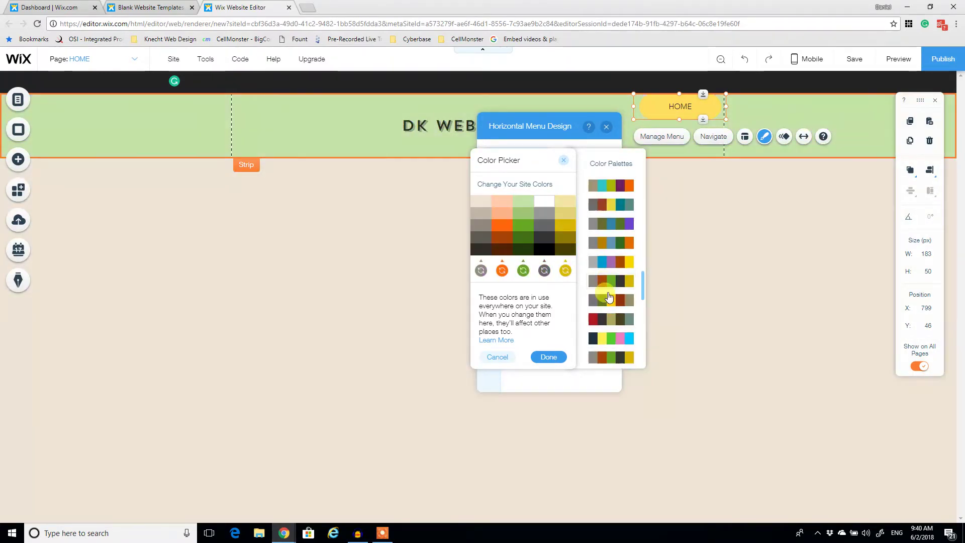
pyautogui.scroll(-1, 608, 297)
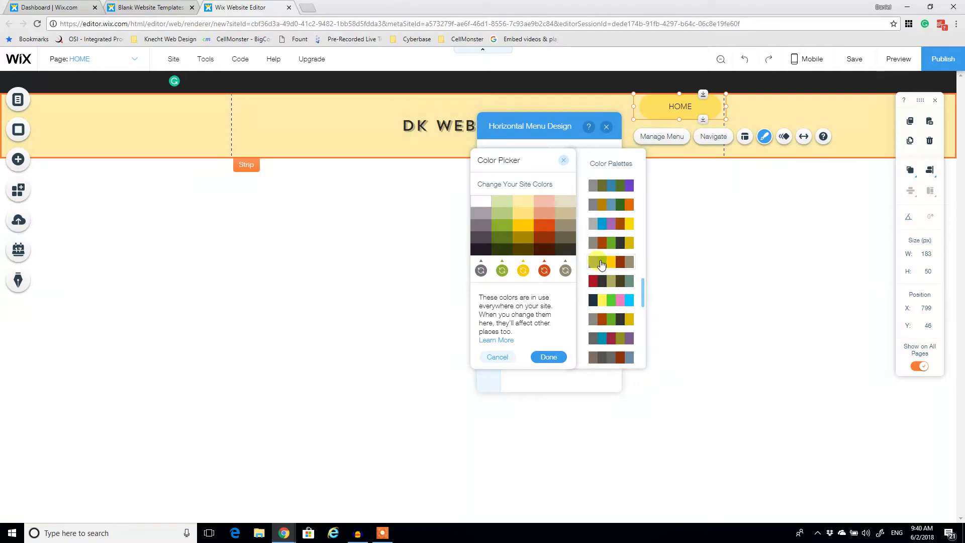
pyautogui.scroll(-2, 603, 281)
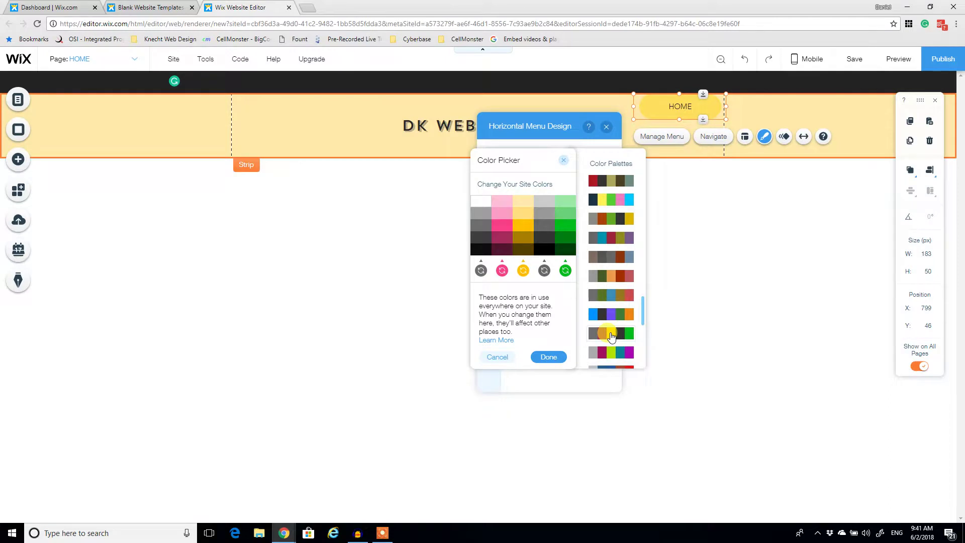
pyautogui.scroll(-3, 609, 324)
pyautogui.scroll(-2, 611, 334)
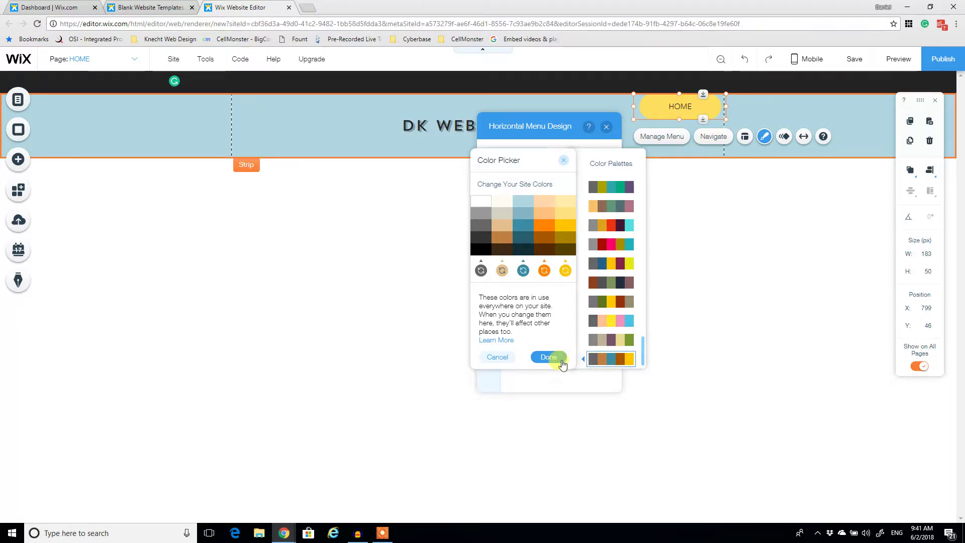
pyautogui.click(550, 358)
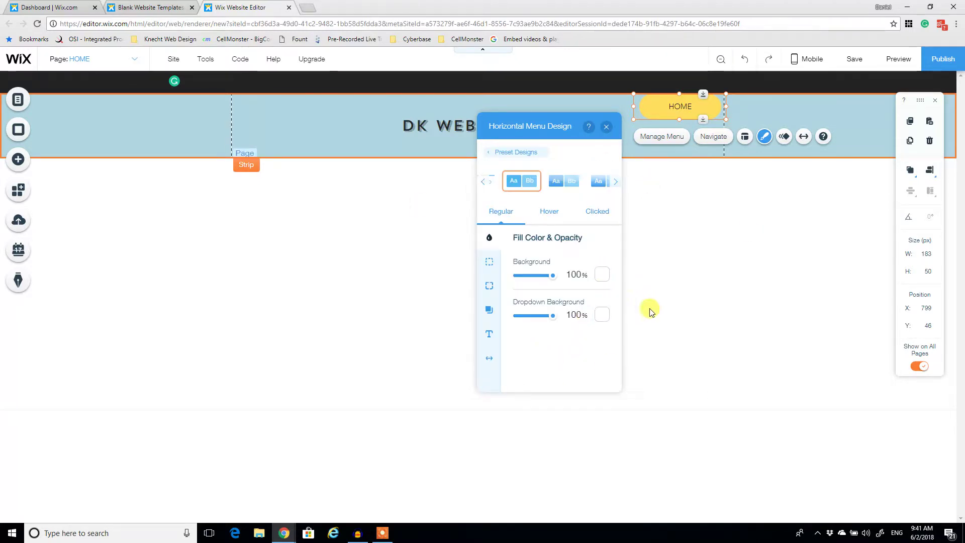
# Step: Close the design panel and nudge the HOME menu slightly lower in the header
pyautogui.click(606, 127)
pyautogui.moveTo(662, 104)
pyautogui.mouseDown()
pyautogui.moveTo(678, 122)
pyautogui.moveTo(680, 103)
pyautogui.mouseUp()
pyautogui.click(758, 295)
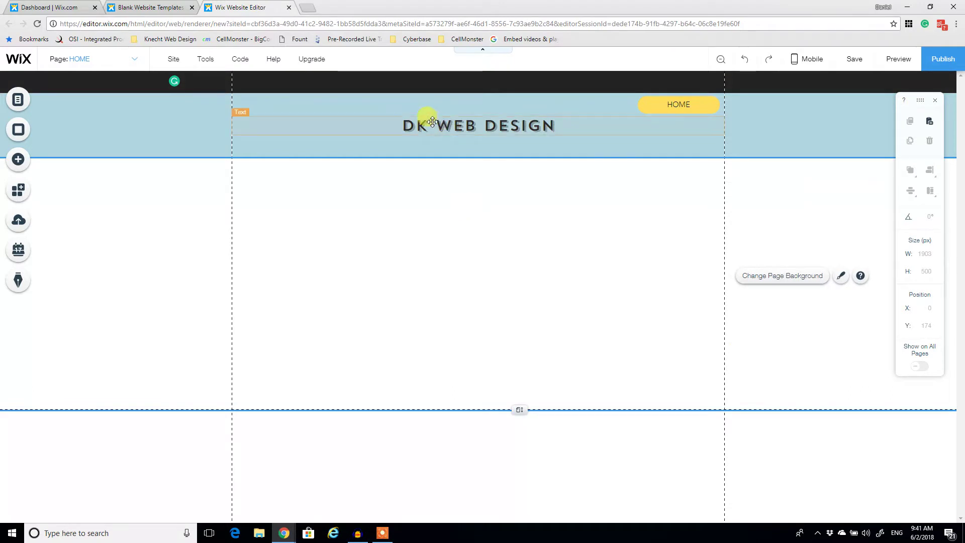
pyautogui.click(675, 103)
pyautogui.click(578, 253)
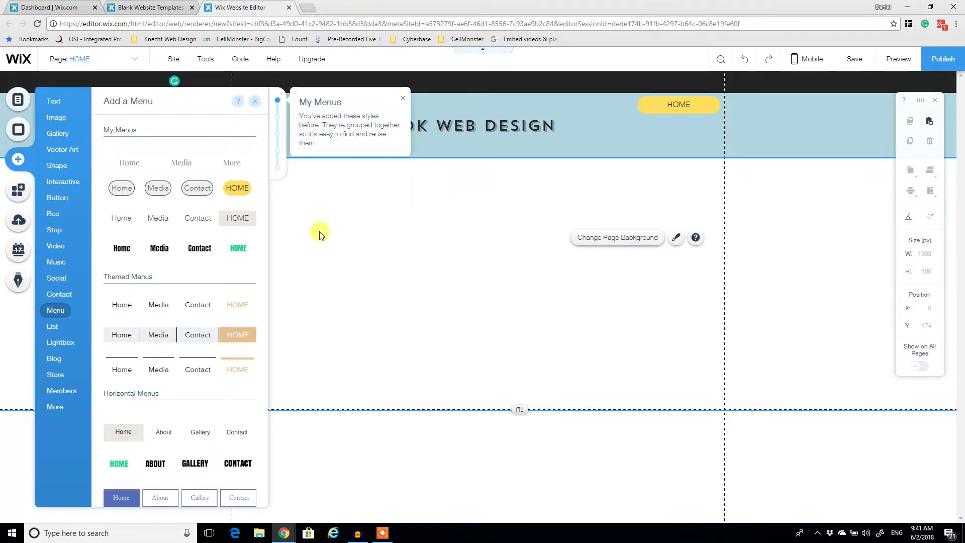
# Step: Add the grey Social Bar with Facebook, Twitter, Google+, YouTube, Pinterest and Instagram icons to the header
pyautogui.moveTo(58, 276)
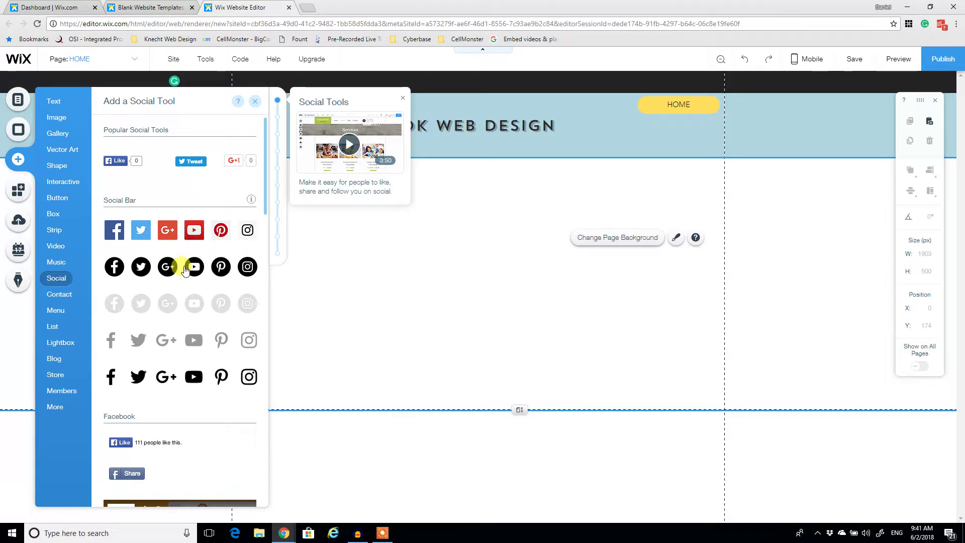
pyautogui.scroll(-5, 176, 335)
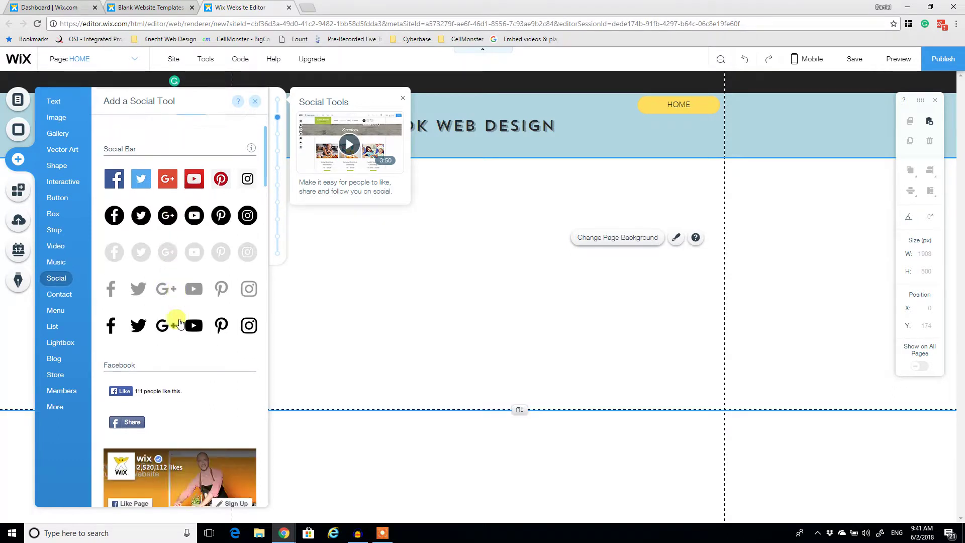
pyautogui.scroll(4, 181, 273)
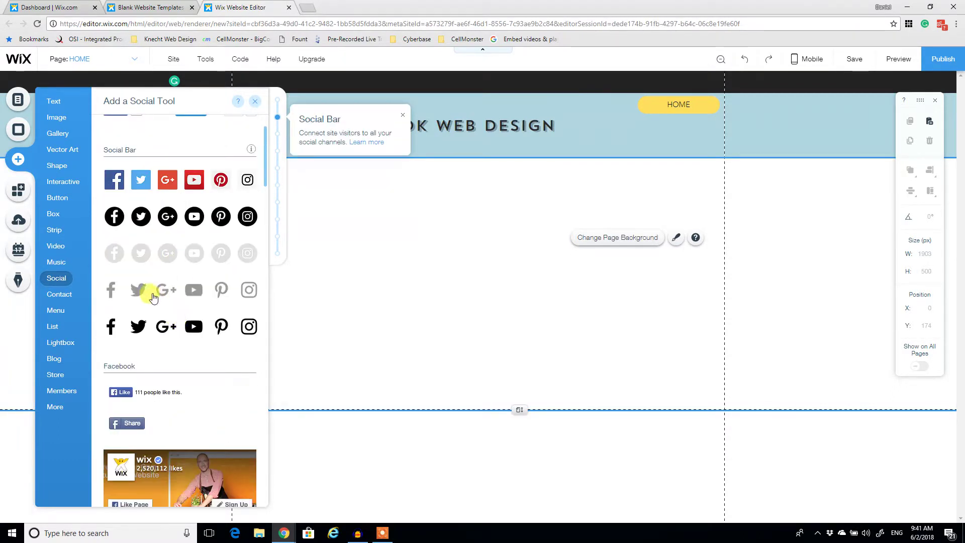
pyautogui.scroll(1, 150, 296)
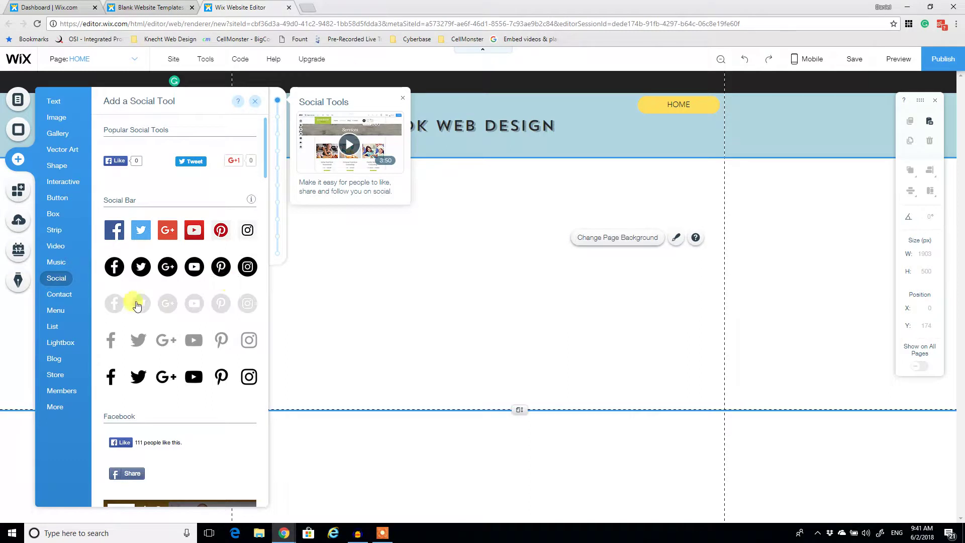
pyautogui.moveTo(318, 296); pyautogui.dragTo(613, 79)
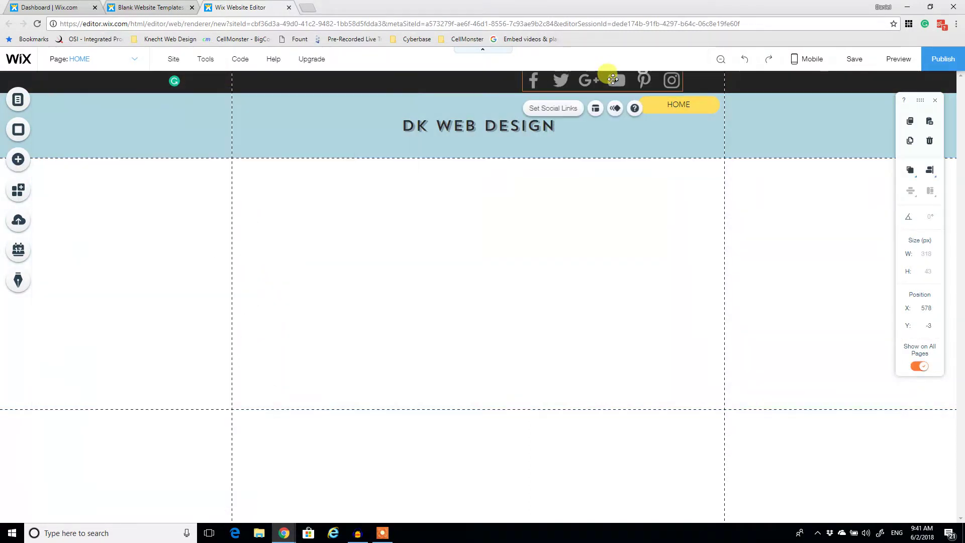
# Step: Delete all six default icons from the social bar's links
pyautogui.click(568, 108)
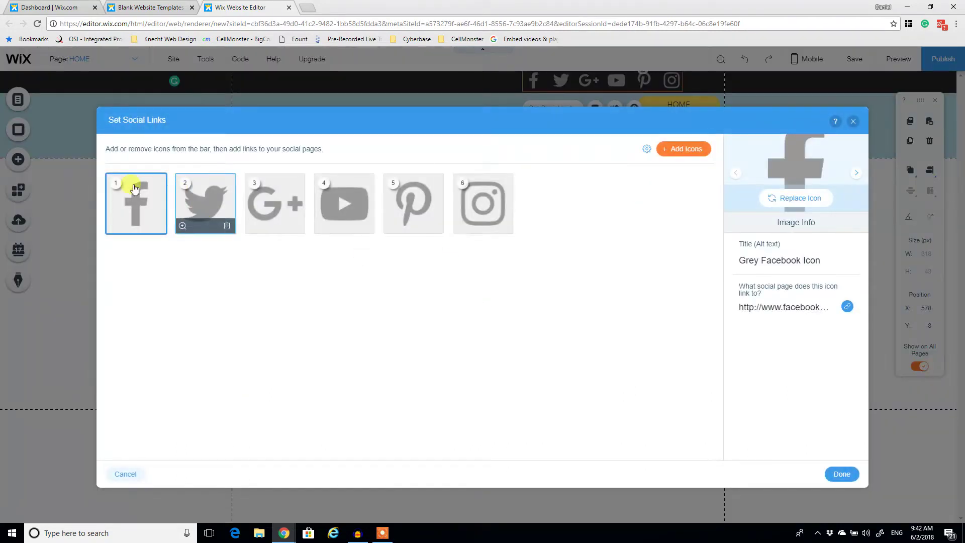
pyautogui.click(158, 226)
pyautogui.click(158, 226)
pyautogui.click(158, 226)
pyautogui.click(158, 226)
pyautogui.click(158, 226)
pyautogui.click(157, 227)
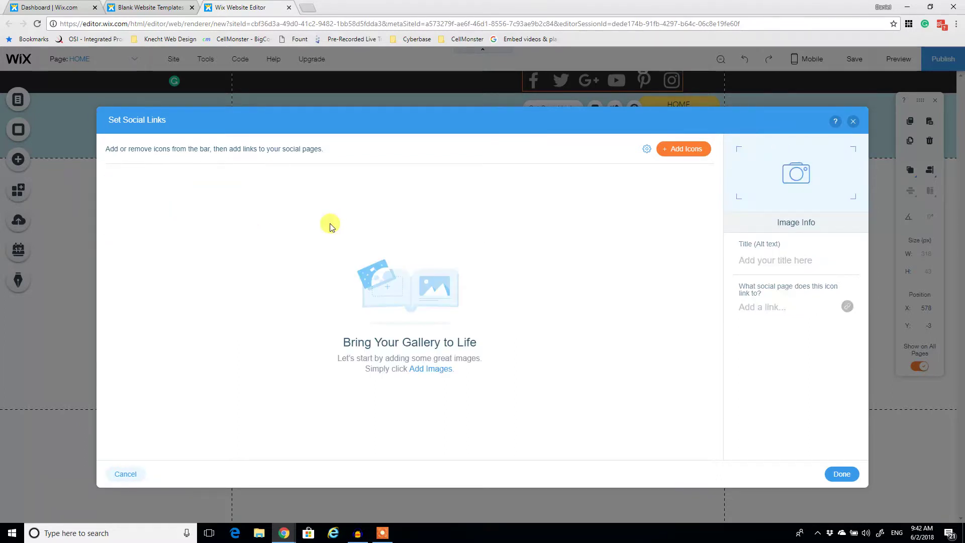
# Step: Add a single white Facebook icon from the social icon library
pyautogui.click(679, 149)
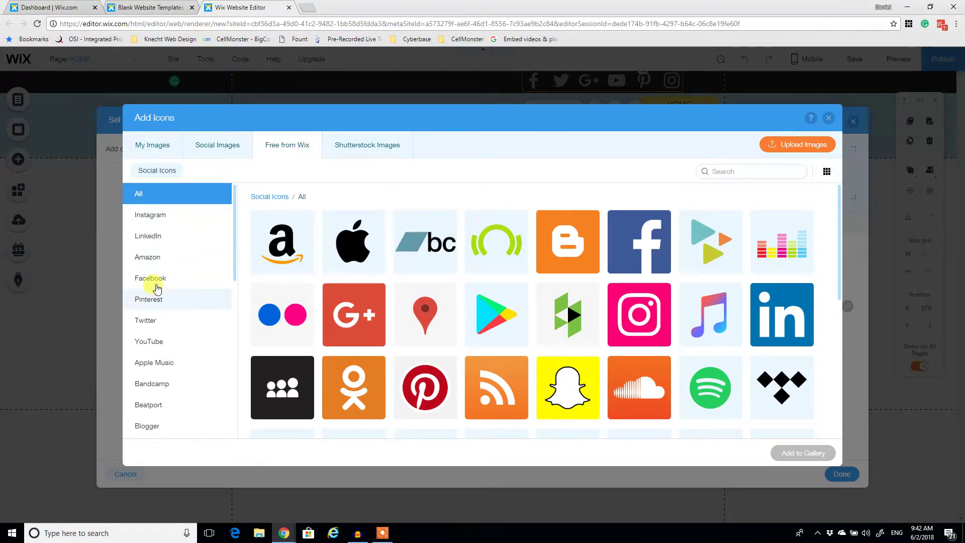
pyautogui.click(156, 280)
pyautogui.click(696, 234)
pyautogui.click(803, 453)
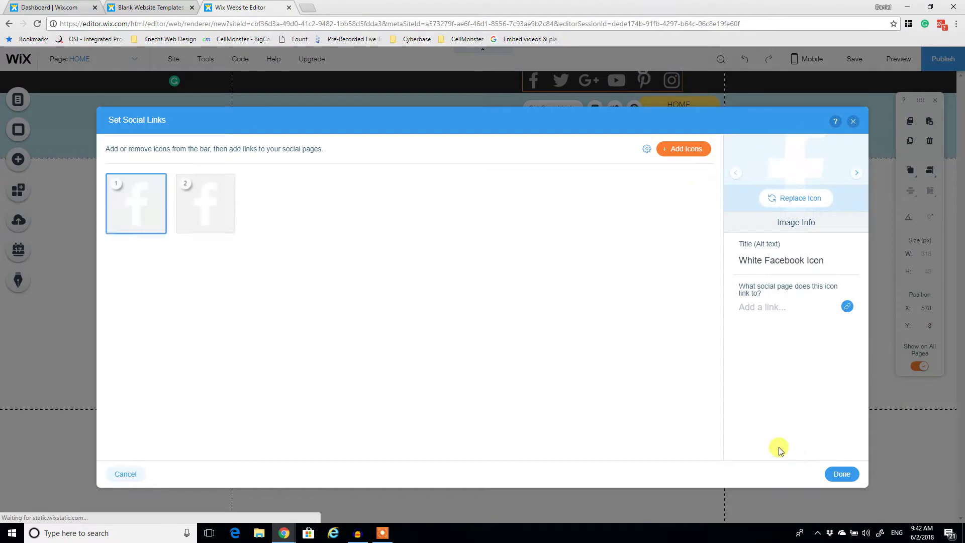
pyautogui.click(228, 226)
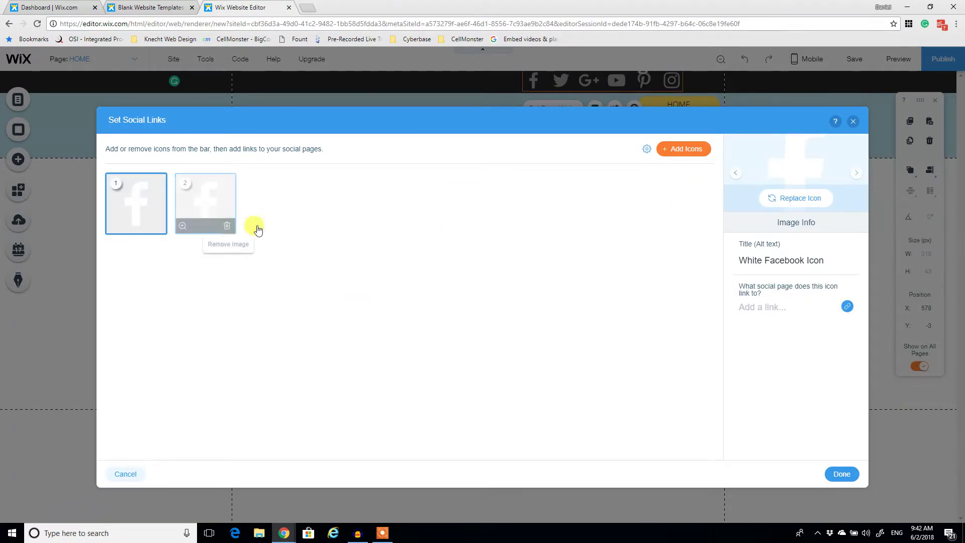
# Step: Add the white YouTube icon from the social icon library
pyautogui.click(702, 149)
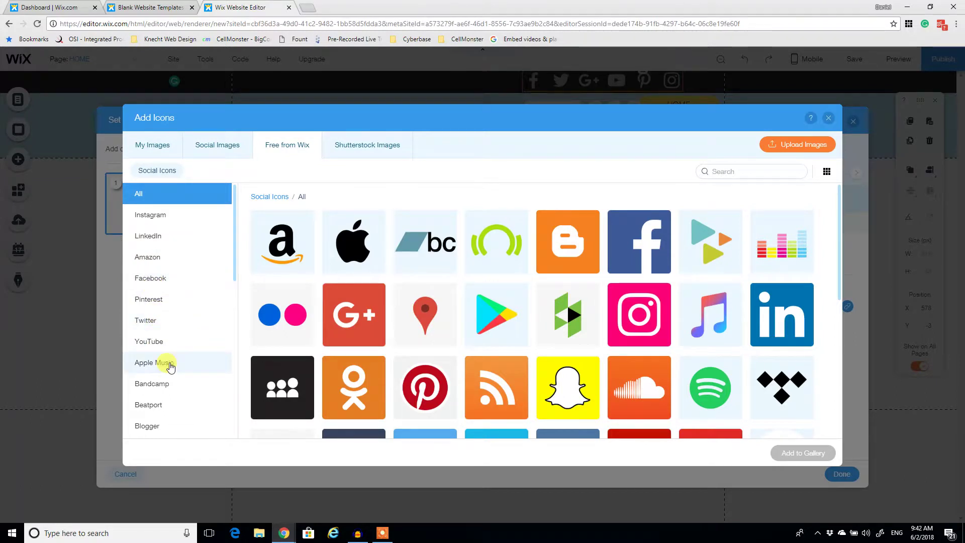
pyautogui.scroll(-1, 161, 327)
pyautogui.click(157, 292)
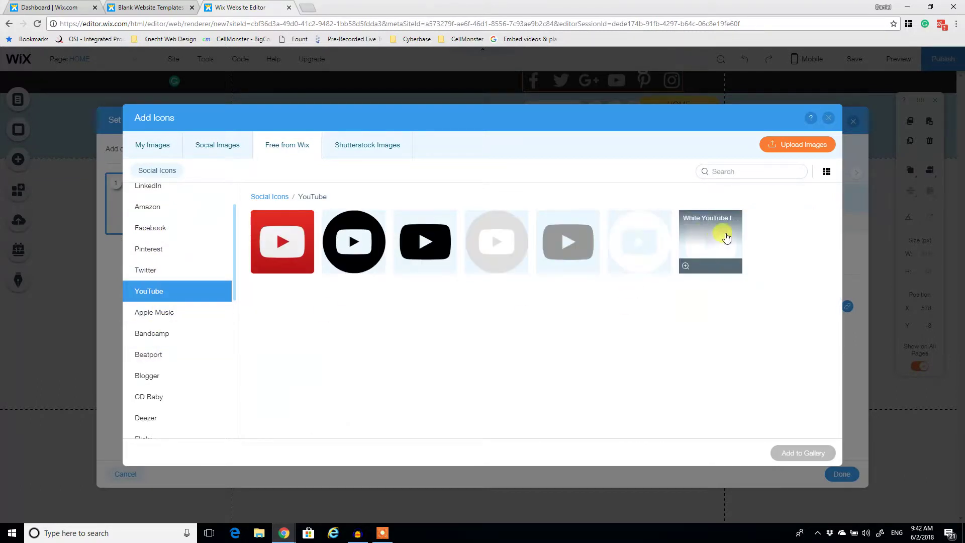
pyautogui.click(718, 240)
pyautogui.click(811, 454)
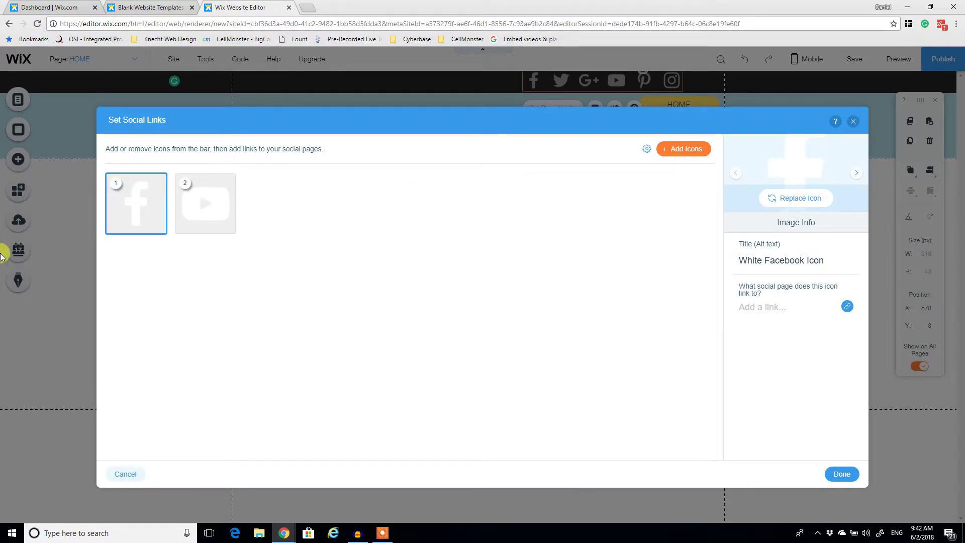
# Step: Move the social bar right onto the top strip and shrink its icons to 33 px
pyautogui.click(838, 474)
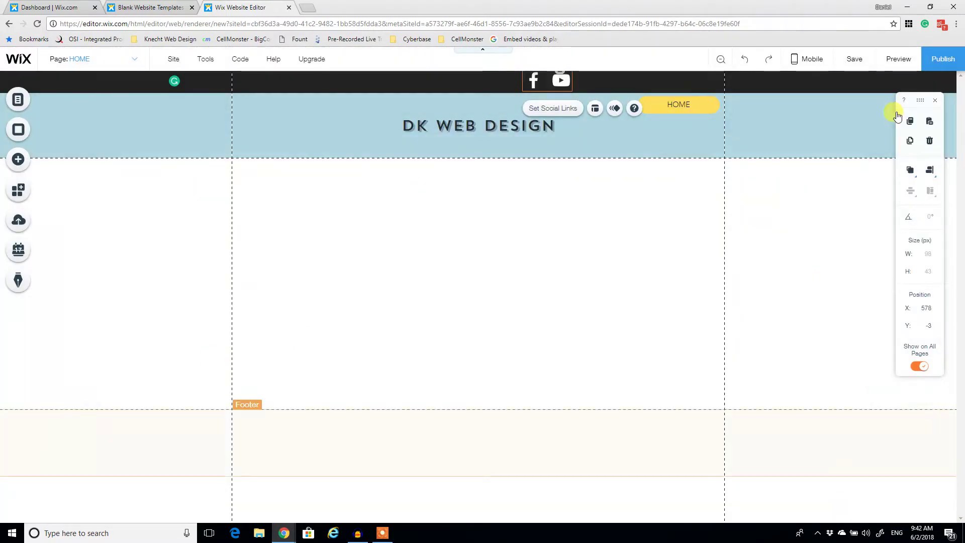
pyautogui.moveTo(563, 79); pyautogui.dragTo(709, 80)
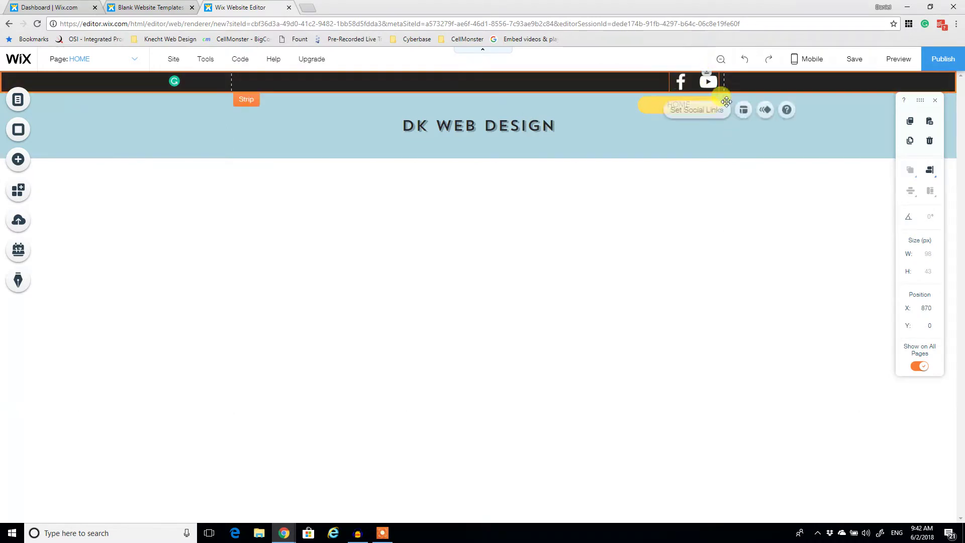
pyautogui.rightClick(701, 84)
pyautogui.click(700, 84)
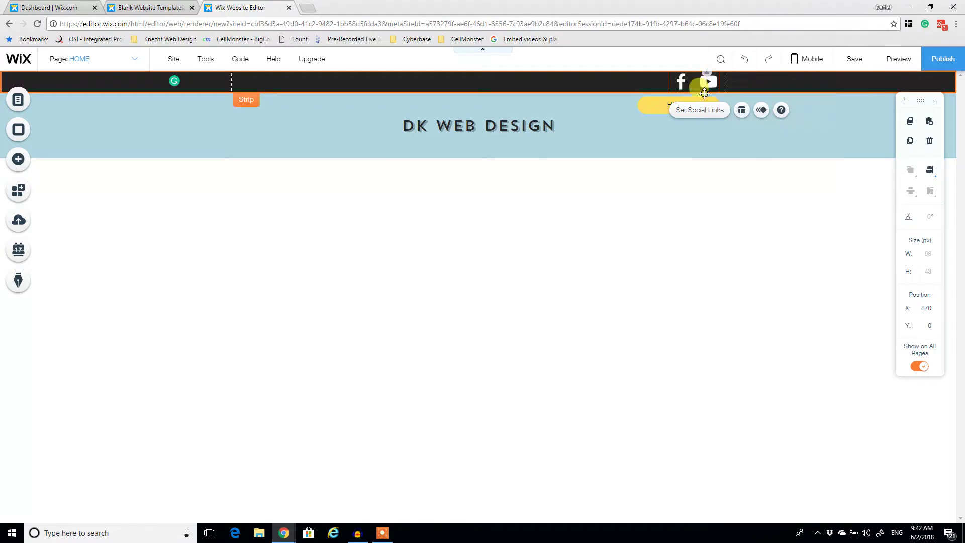
pyautogui.click(742, 110)
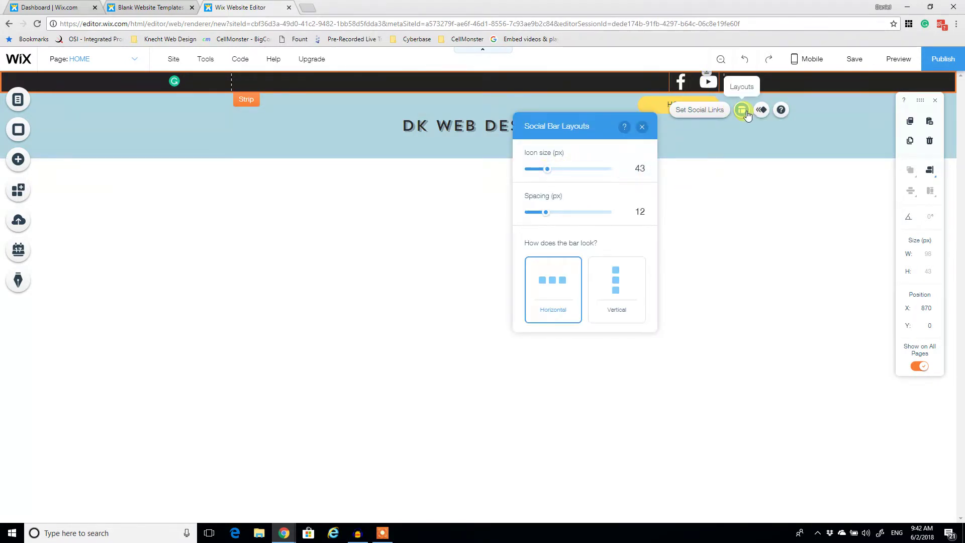
pyautogui.click(546, 172)
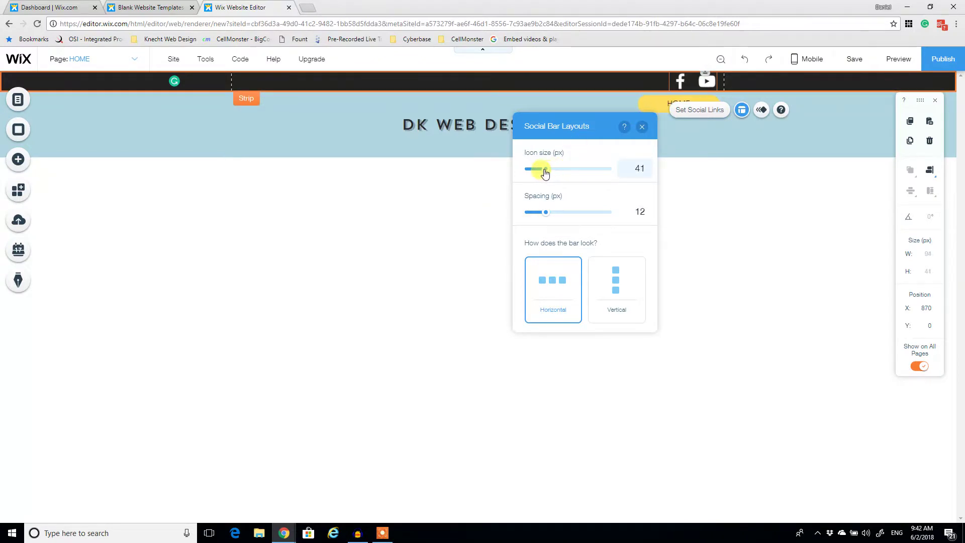
pyautogui.moveTo(545, 173); pyautogui.dragTo(540, 173)
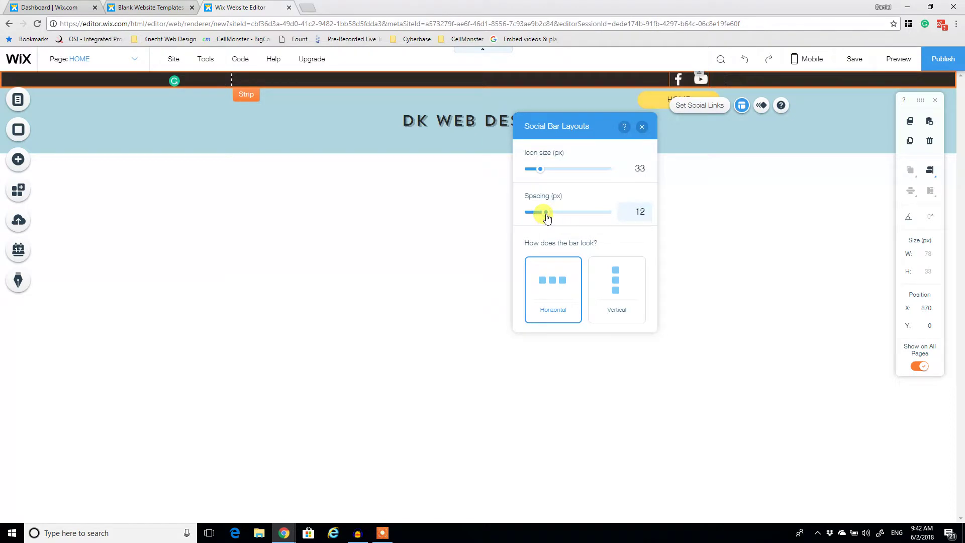
pyautogui.click(642, 126)
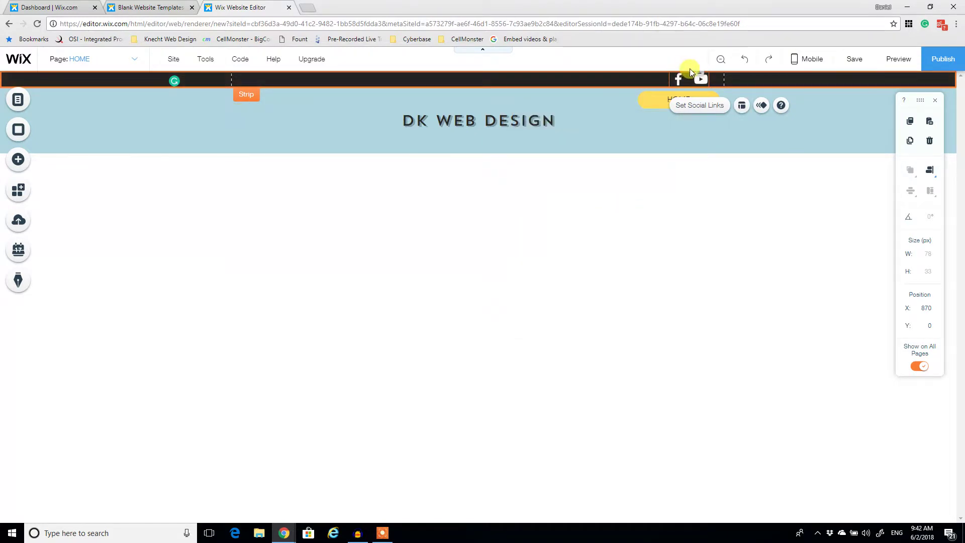
# Step: Make the dark top strip slightly taller and fine-tune the social bar's position within it
pyautogui.moveTo(695, 76); pyautogui.dragTo(707, 76)
pyautogui.click(731, 244)
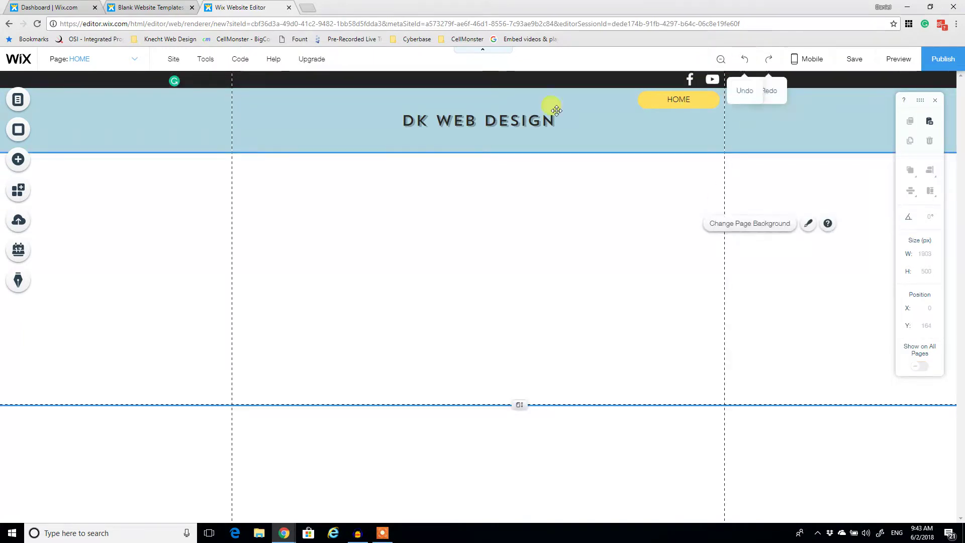
pyautogui.click(779, 78)
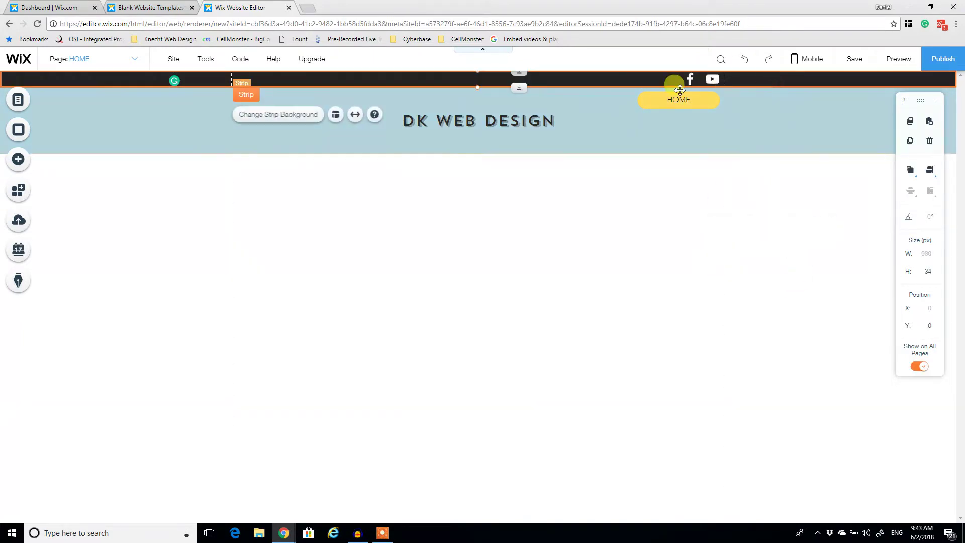
pyautogui.moveTo(516, 89); pyautogui.dragTo(520, 92)
pyautogui.moveTo(694, 78); pyautogui.dragTo(692, 80)
# Step: Drop the social bar, then switch to editing the mobile view and skip its introduction
pyautogui.click(780, 261)
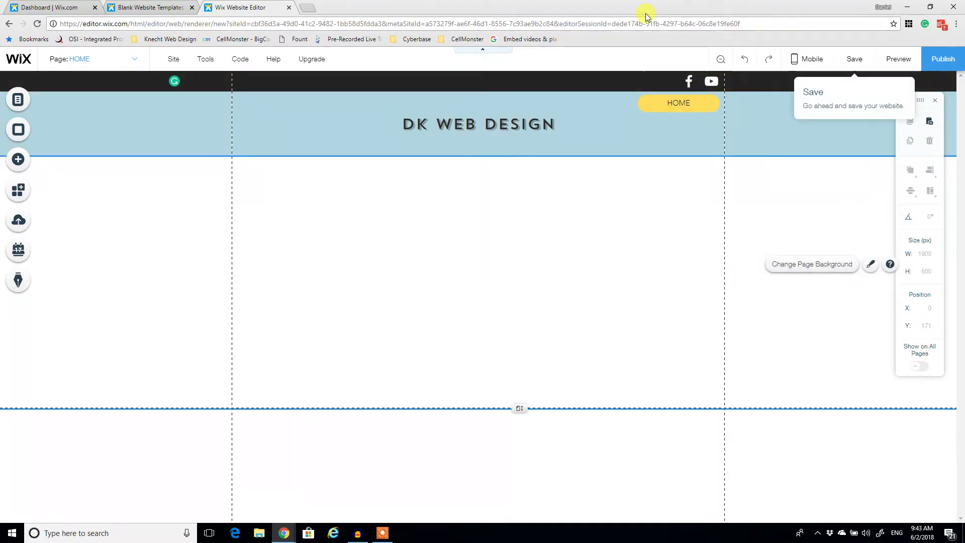
pyautogui.click(806, 60)
pyautogui.click(658, 124)
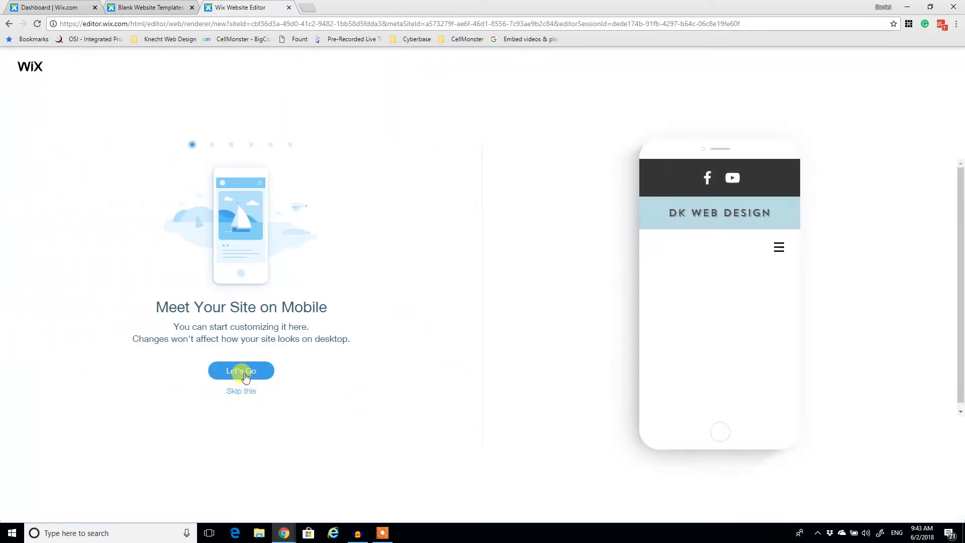
pyautogui.click(247, 391)
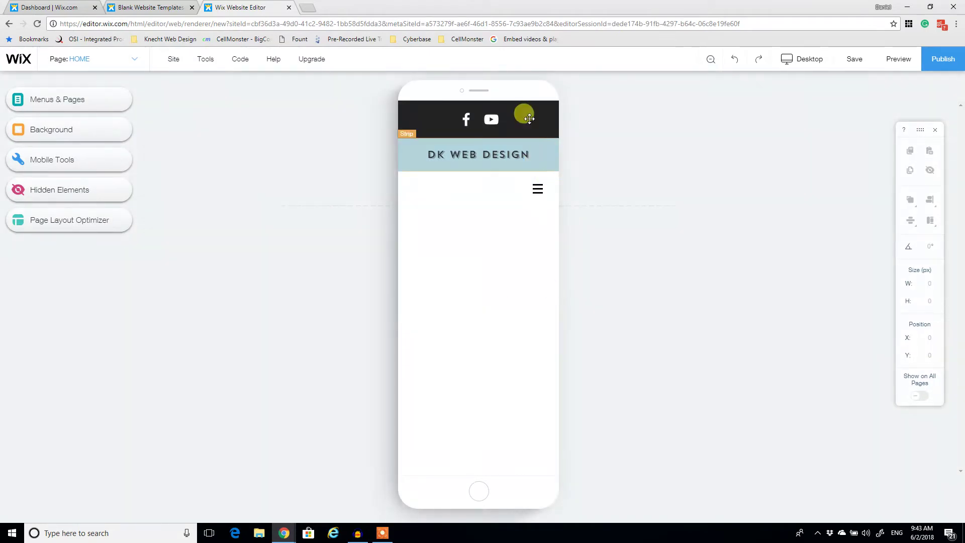
# Step: Shorten the mobile page's dark top strip to about 45 px and nudge the social icons up inside it
pyautogui.click(534, 122)
pyautogui.moveTo(519, 137); pyautogui.dragTo(487, 110)
pyautogui.click(536, 121)
pyautogui.click(680, 221)
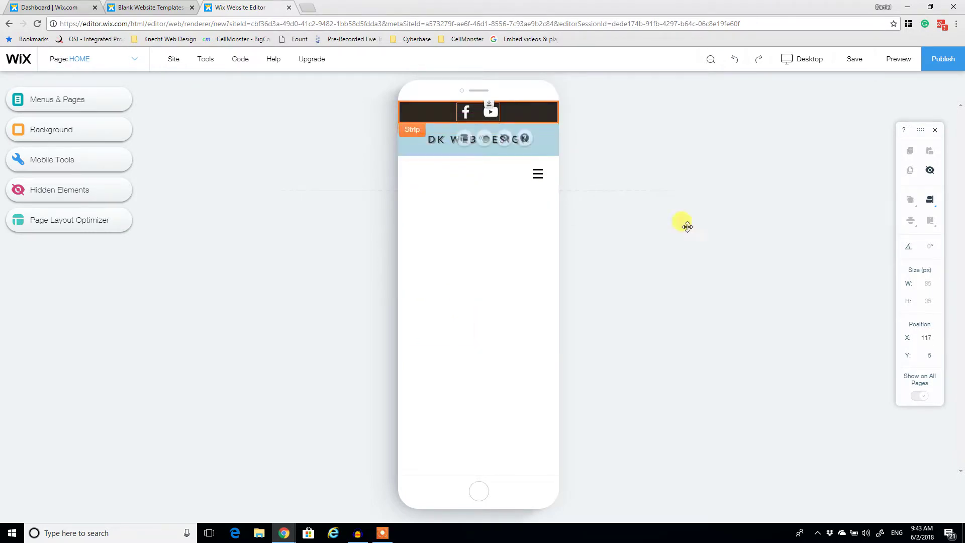
# Step: Drag the mobile hamburger menu up into the black bar beside Facebook and YouTube, then fine-tune its position
pyautogui.click(539, 175)
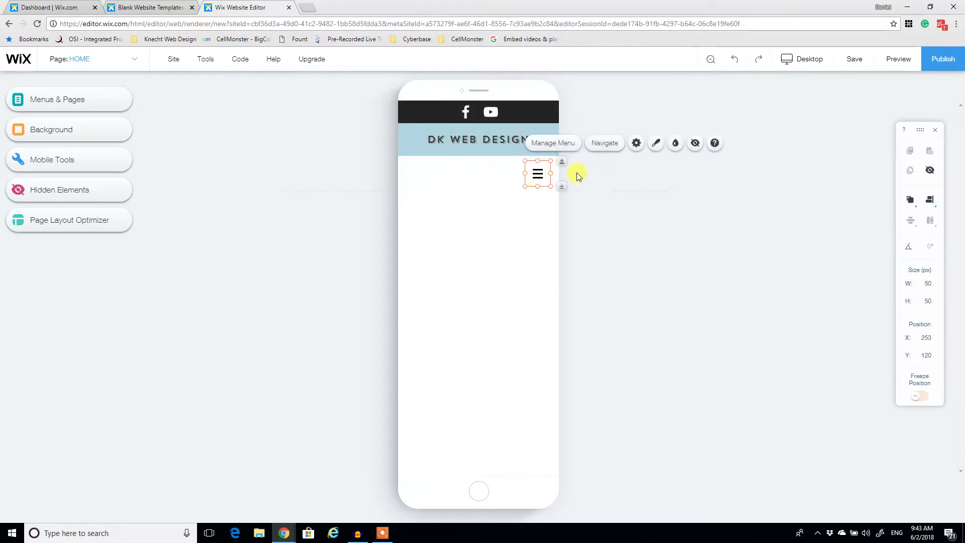
pyautogui.click(657, 144)
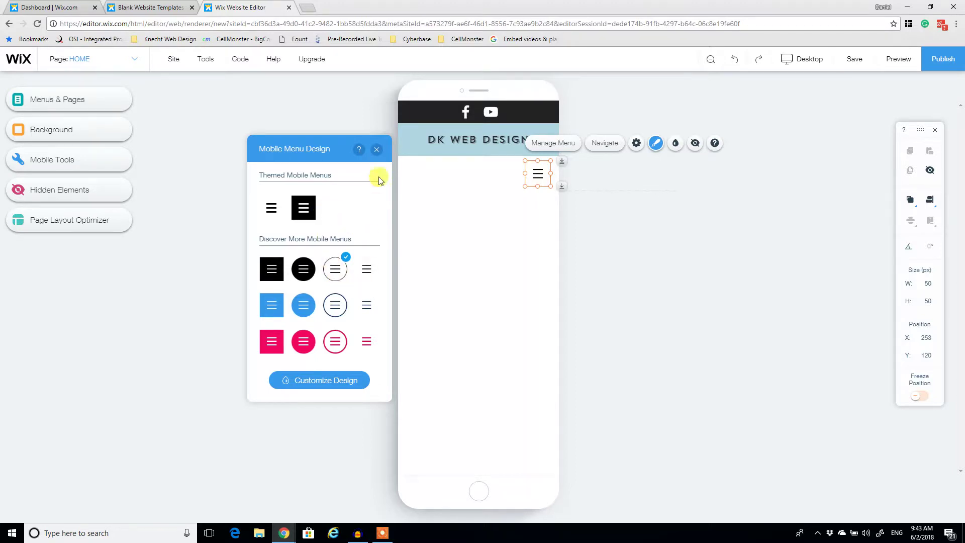
pyautogui.click(376, 149)
pyautogui.moveTo(536, 170); pyautogui.dragTo(538, 114)
pyautogui.click(582, 192)
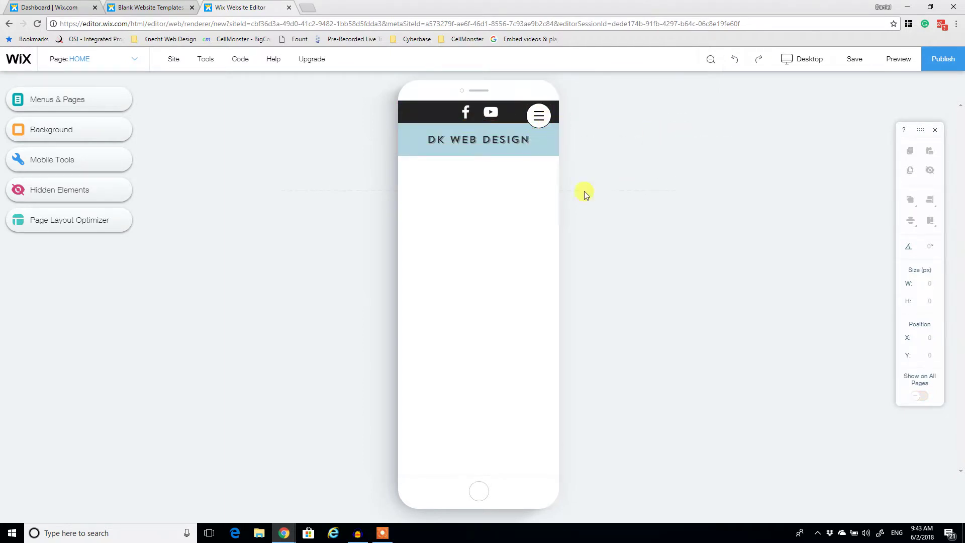
pyautogui.moveTo(538, 113); pyautogui.dragTo(543, 117)
pyautogui.click(551, 131)
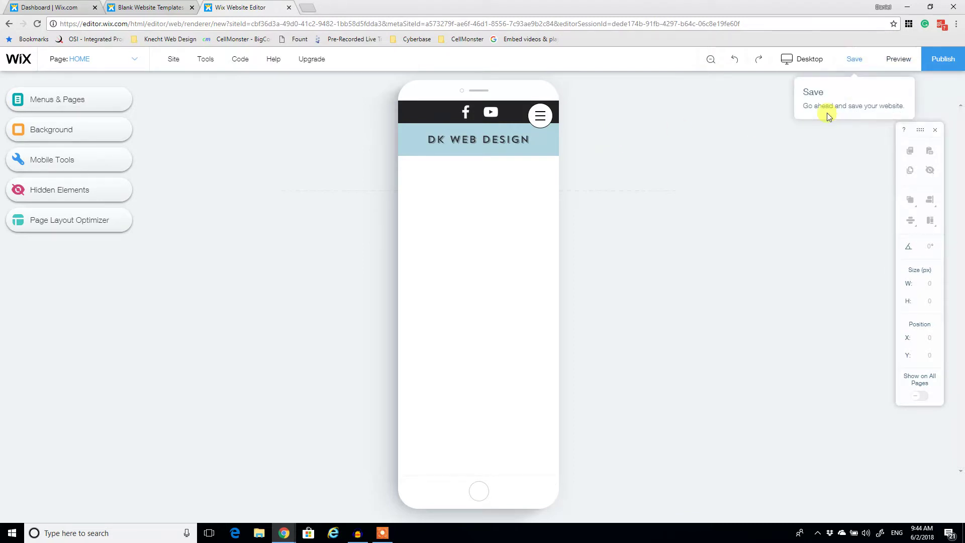
# Step: Save the site under the free Wix.com address name 'dkwebdesigntutorial'
pyautogui.click(854, 59)
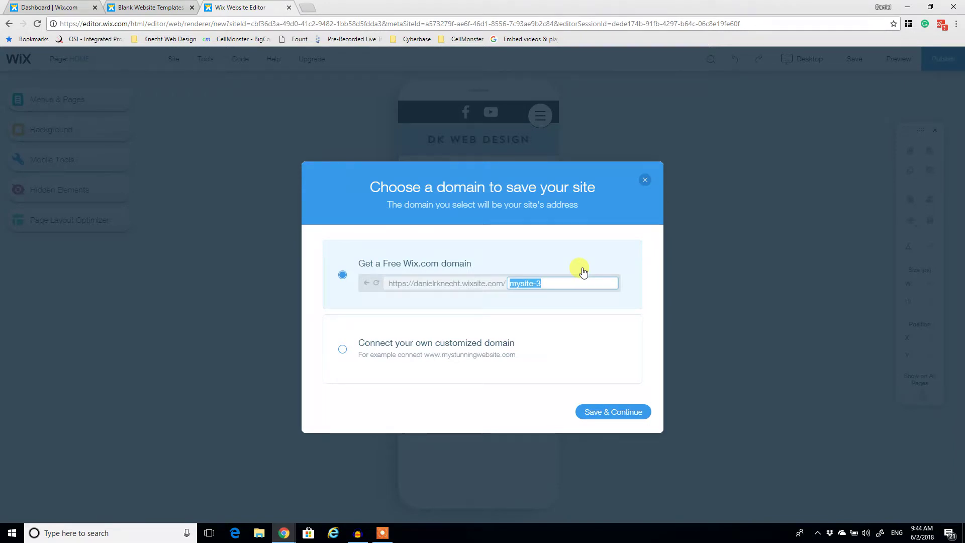
pyautogui.write('dkwebdesigntutorial')
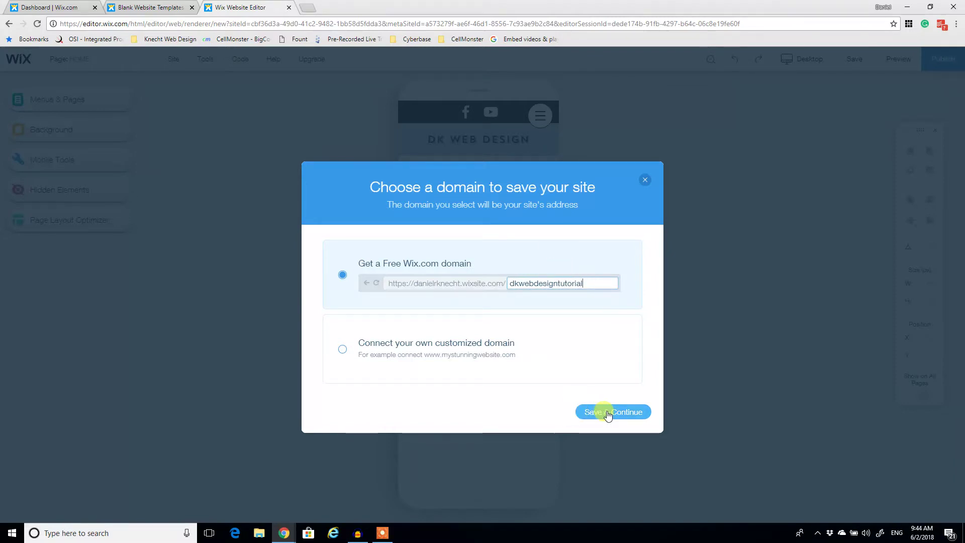
pyautogui.click(610, 411)
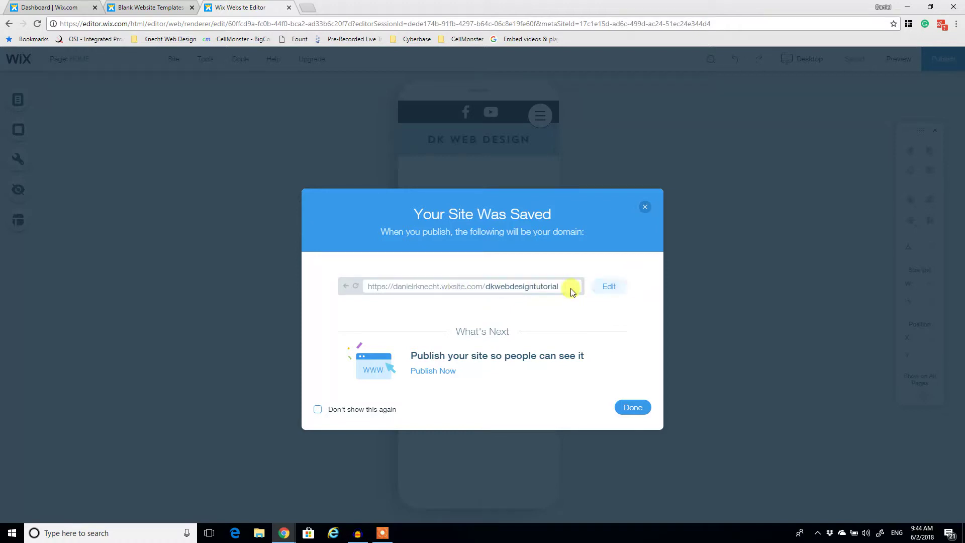
pyautogui.click(635, 406)
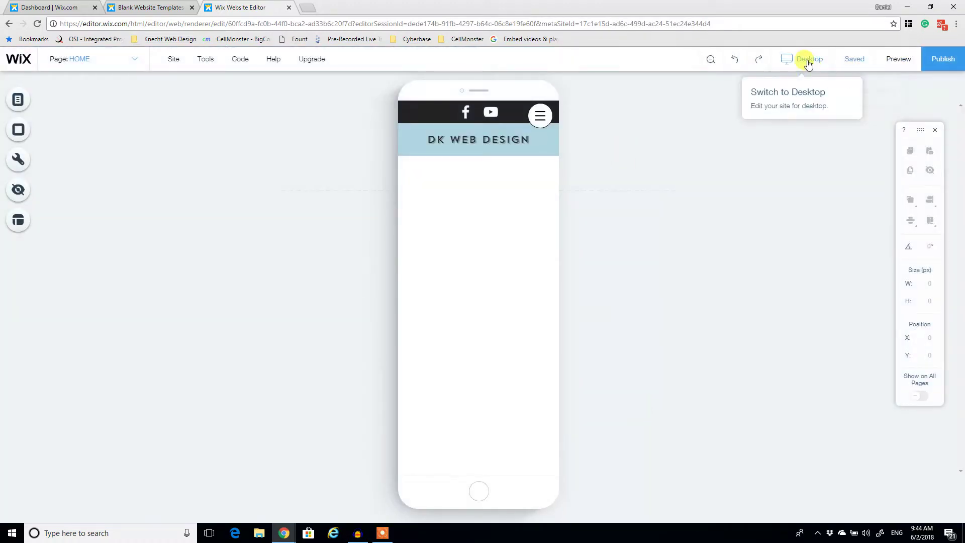
pyautogui.moveTo(802, 60)
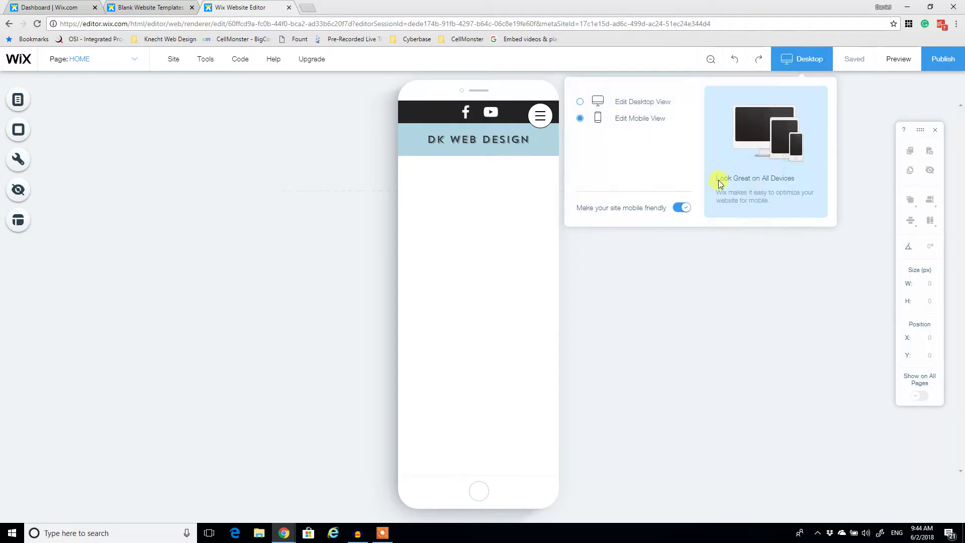
pyautogui.click(617, 103)
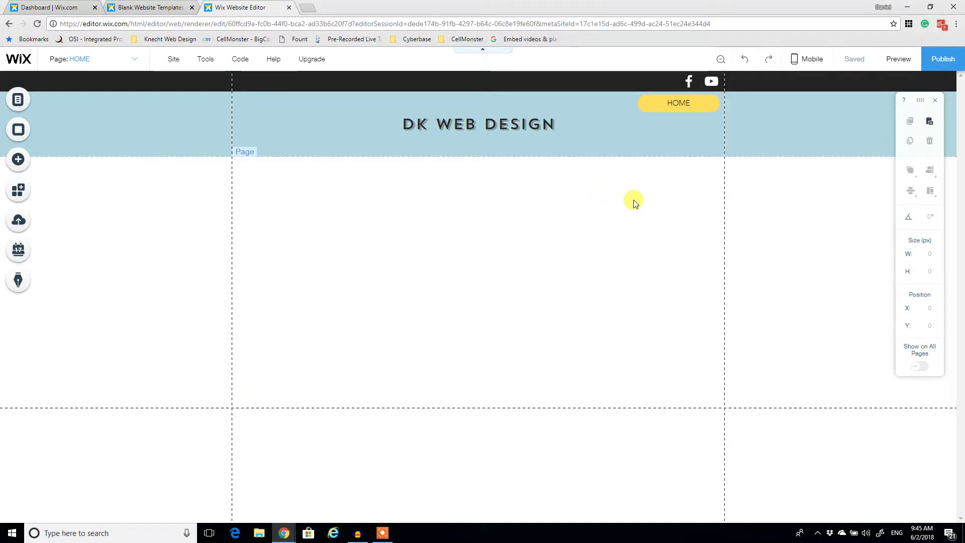
pyautogui.click(682, 105)
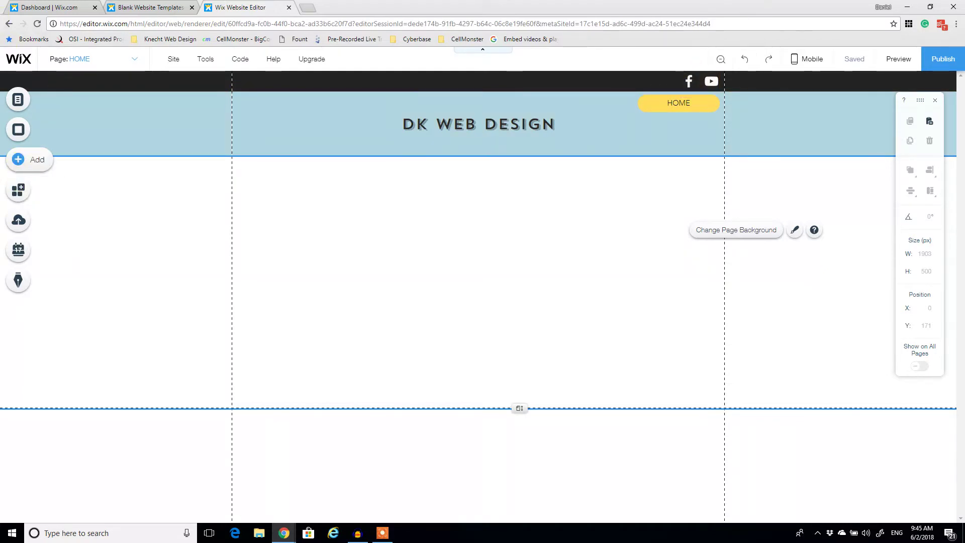
# Step: Browse the Add panel's More, Button and Social categories, then show Contact elements with Get Subscribers visible
pyautogui.click(21, 159)
pyautogui.scroll(-3, 162, 382)
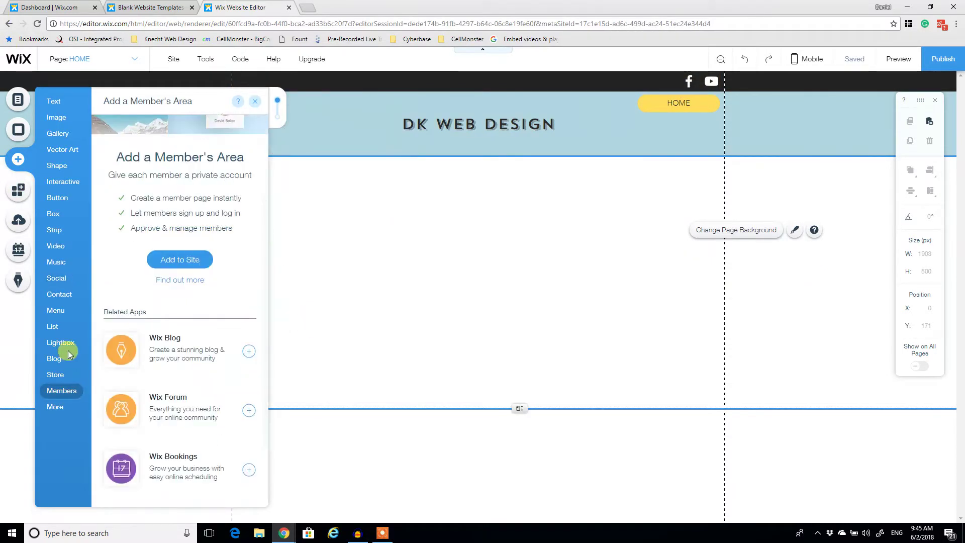
pyautogui.moveTo(56, 406)
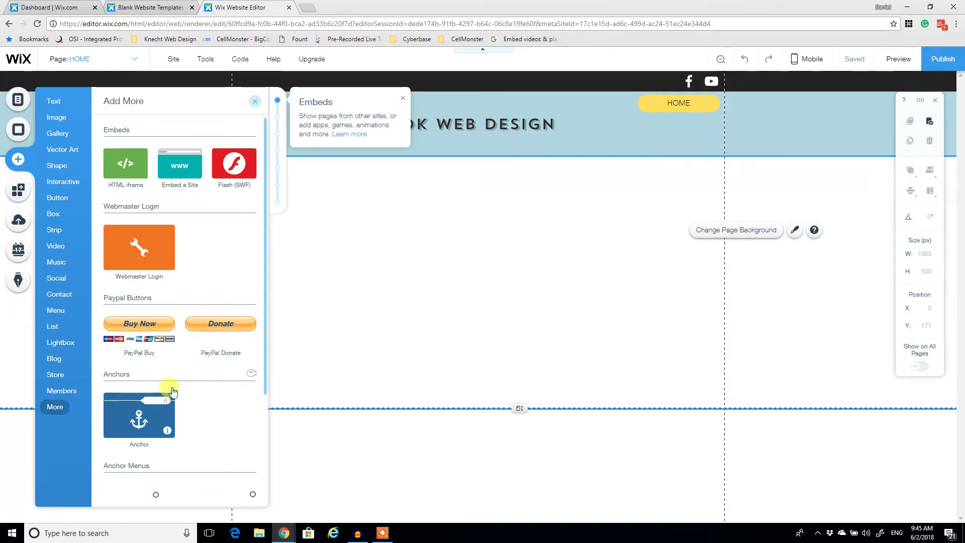
pyautogui.scroll(-10, 213, 263)
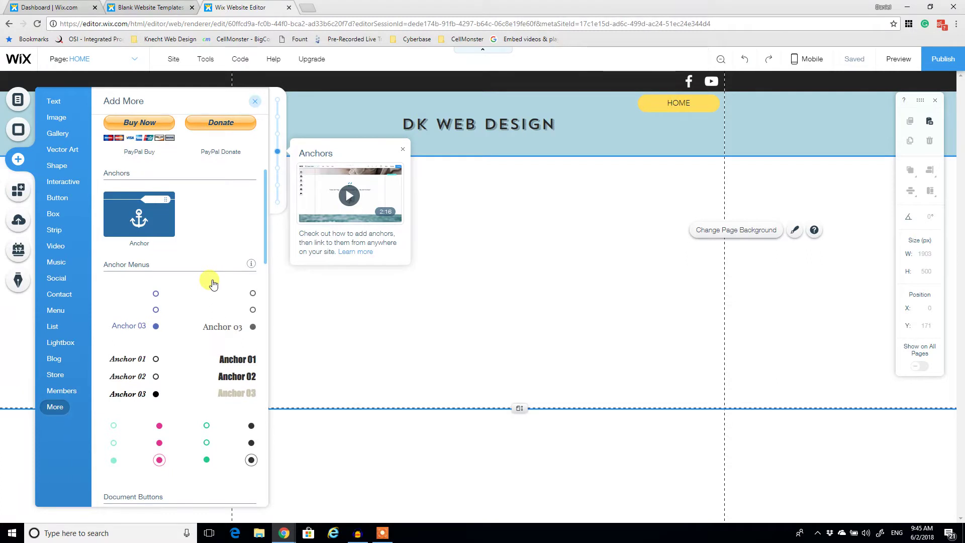
pyautogui.scroll(-10, 213, 292)
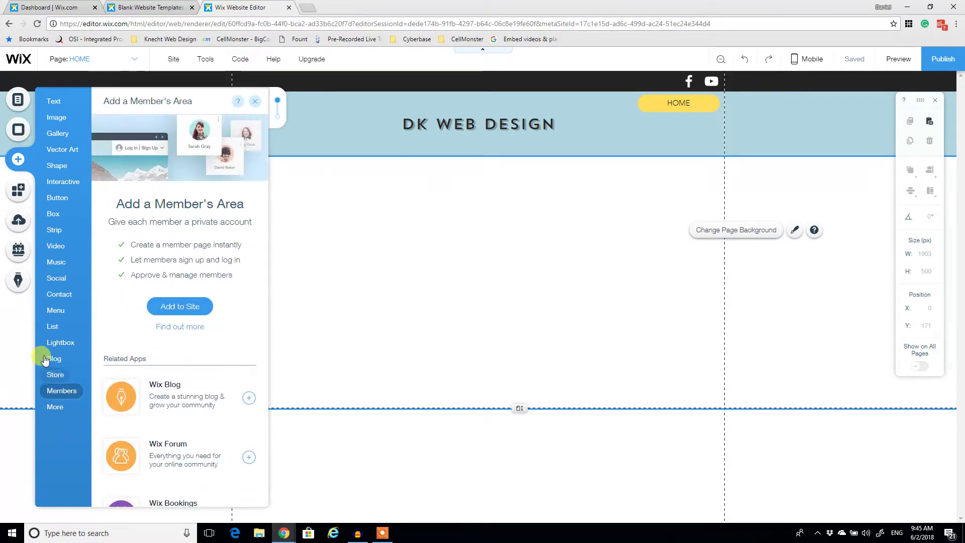
pyautogui.moveTo(63, 205)
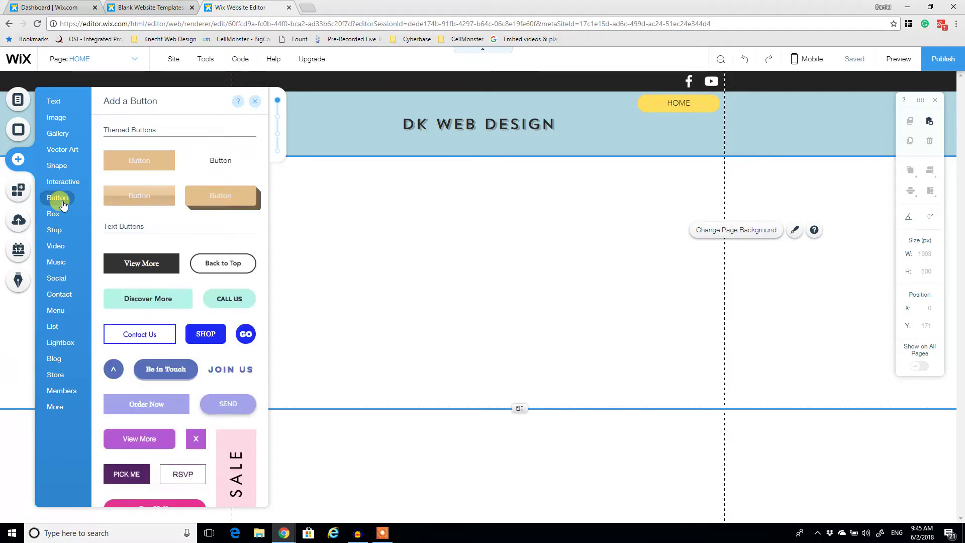
pyautogui.scroll(-10, 115, 224)
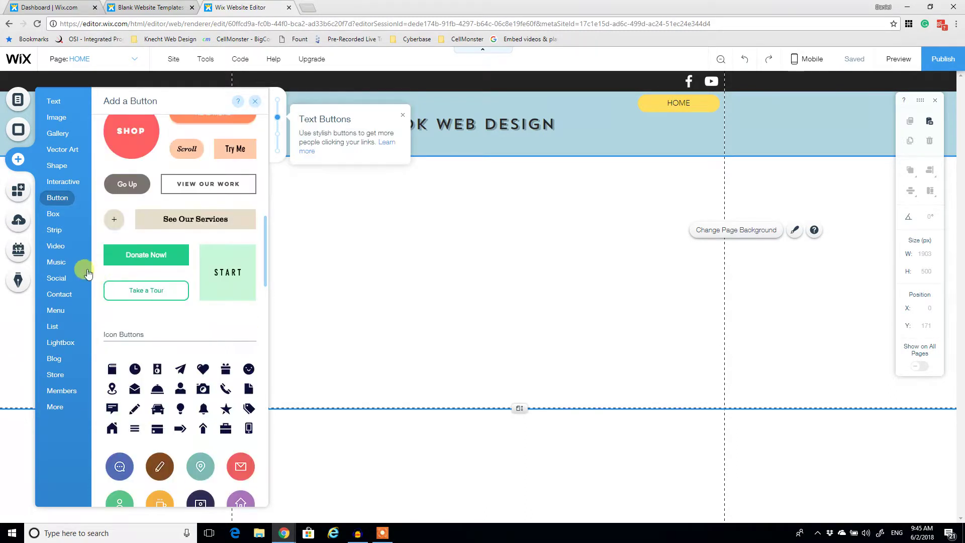
pyautogui.moveTo(60, 296)
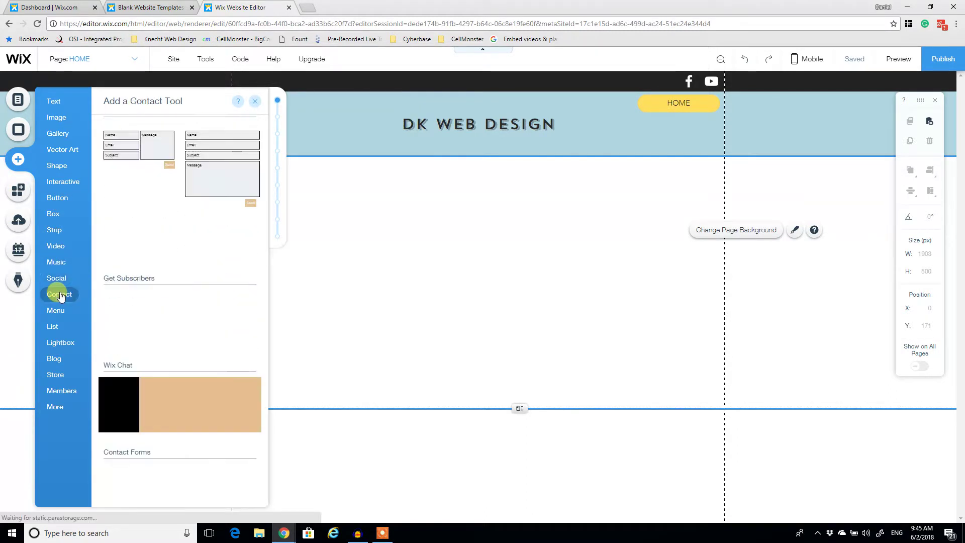
pyautogui.scroll(-3, 151, 271)
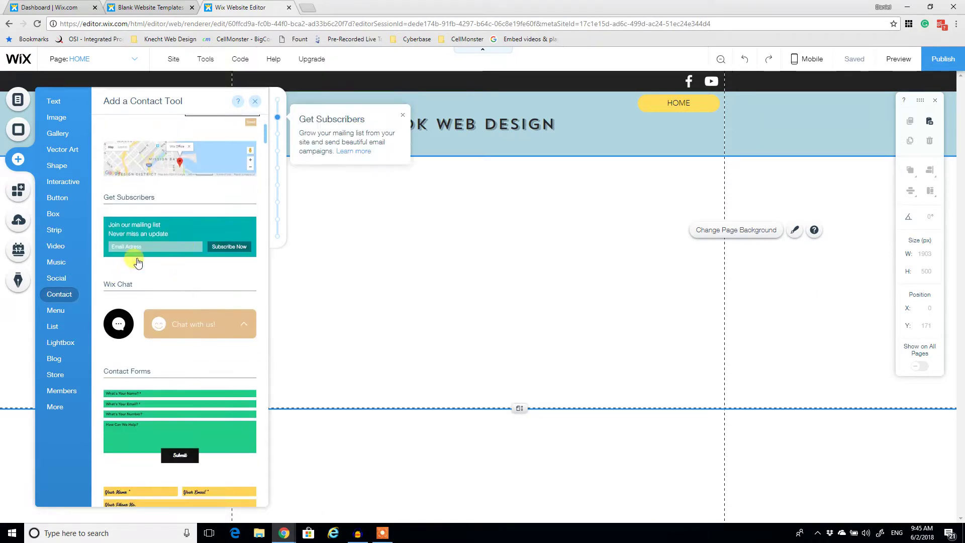
pyautogui.scroll(-10, 150, 261)
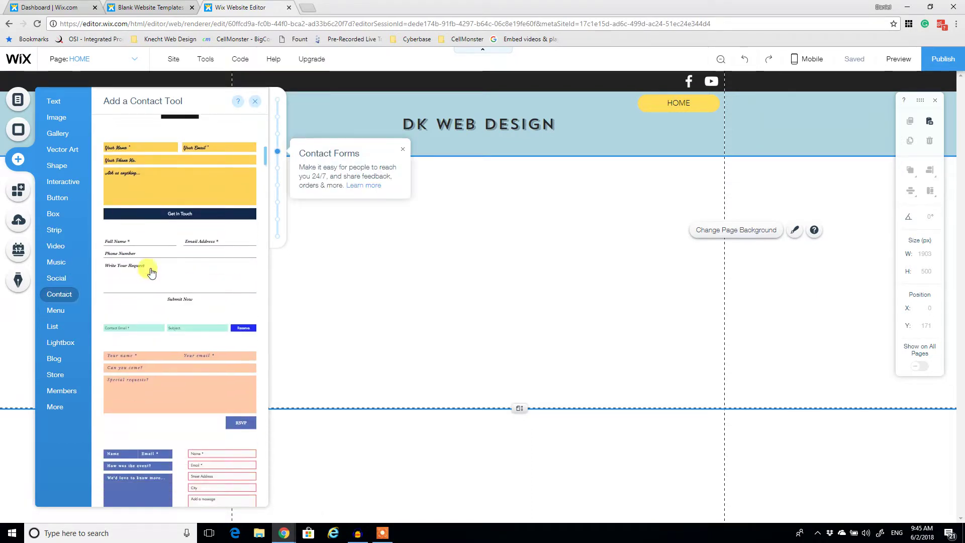
pyautogui.scroll(-10, 153, 278)
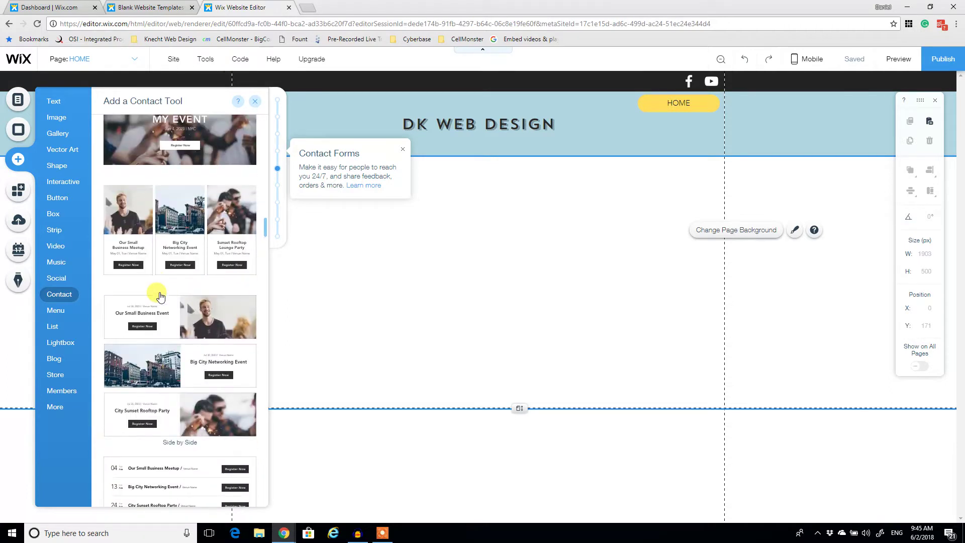
pyautogui.scroll(-10, 161, 295)
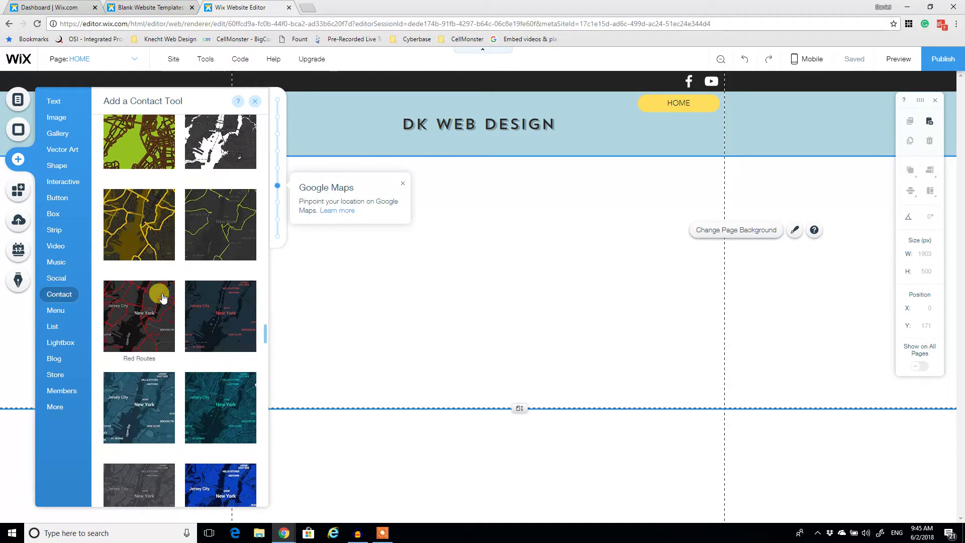
pyautogui.scroll(-10, 165, 294)
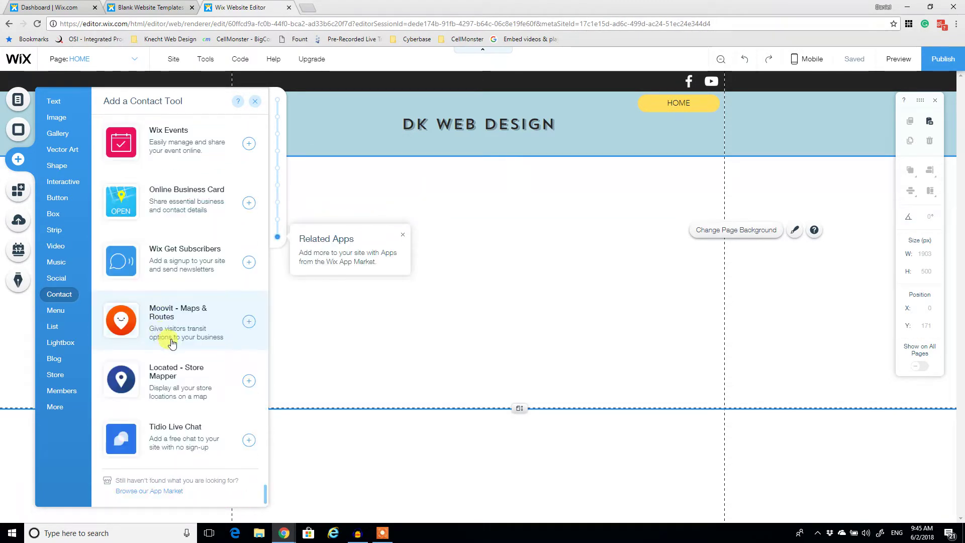
pyautogui.click(59, 280)
pyautogui.click(63, 295)
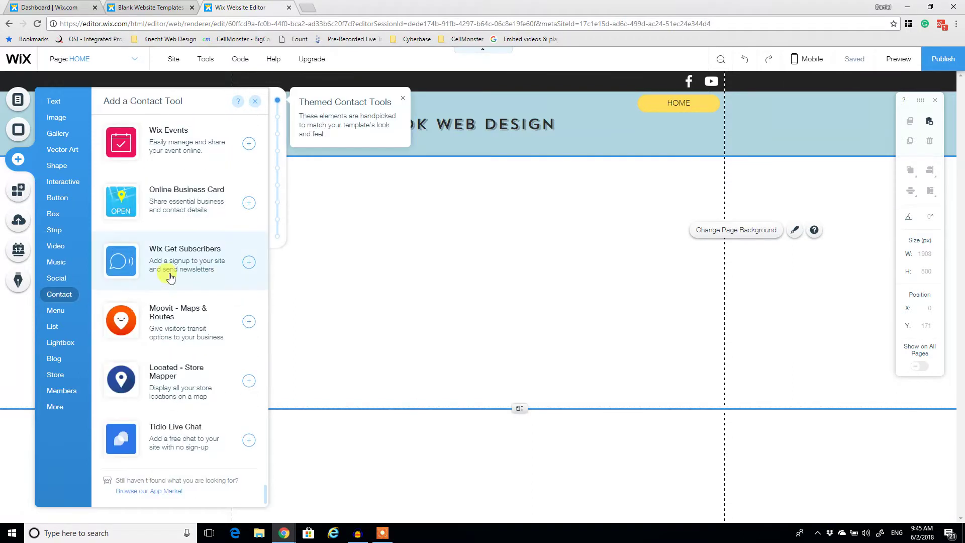
pyautogui.scroll(10, 171, 276)
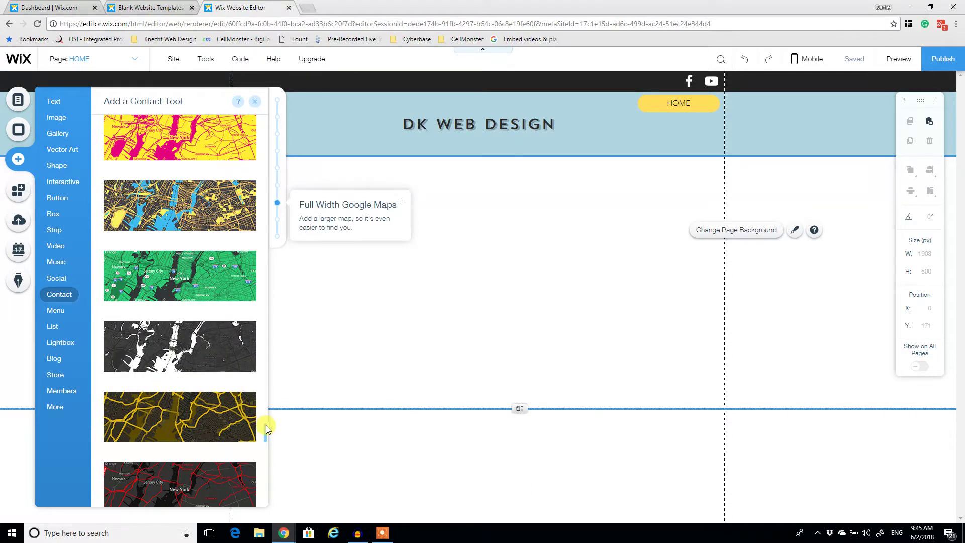
pyautogui.scroll(10, 267, 424)
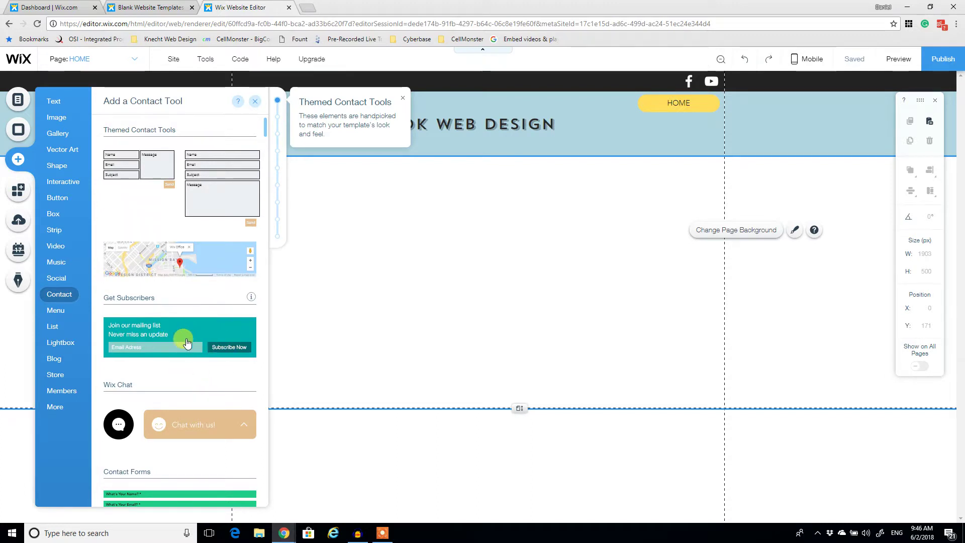
# Step: Drop a Get Subscribers form below the header, compare Classic, Elegant and Postcard styles, and keep Strip
pyautogui.moveTo(187, 342); pyautogui.dragTo(430, 274)
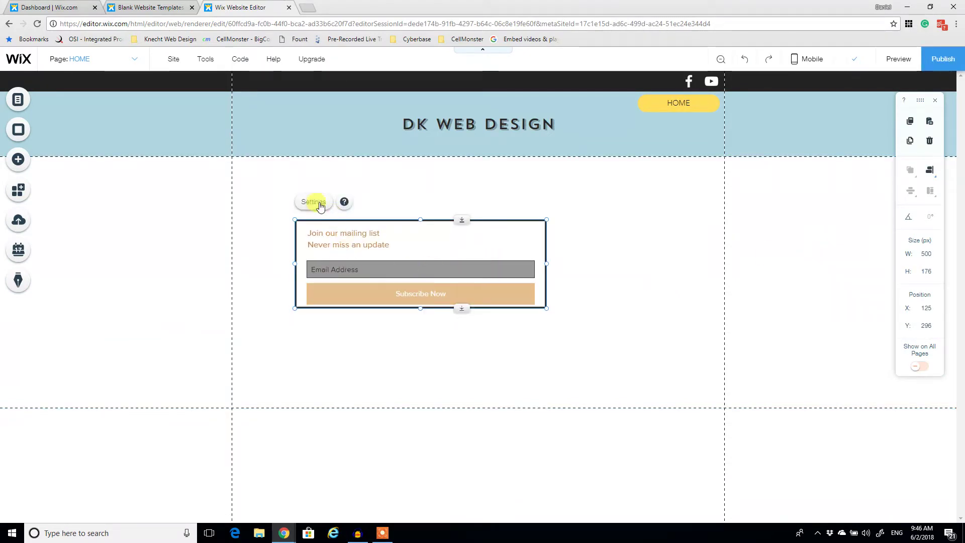
pyautogui.click(313, 201)
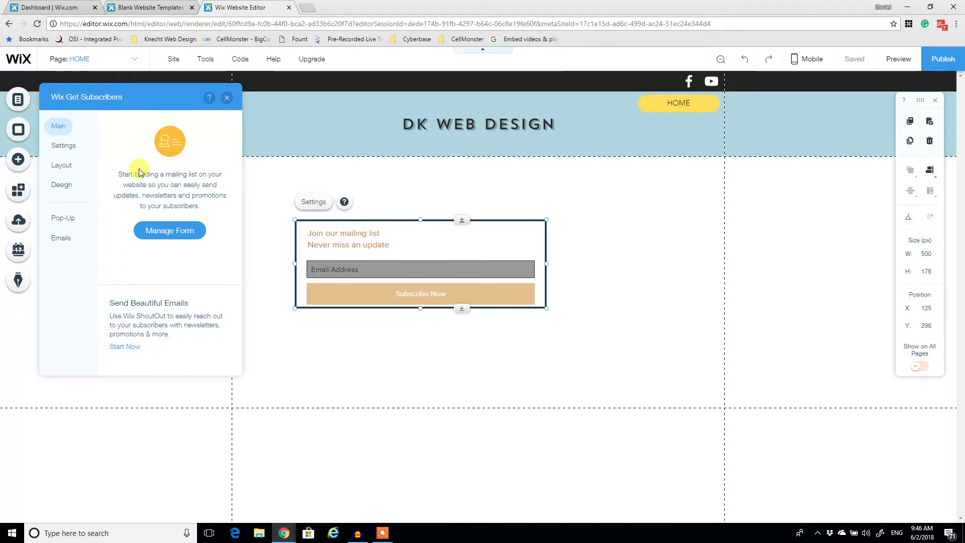
pyautogui.click(62, 185)
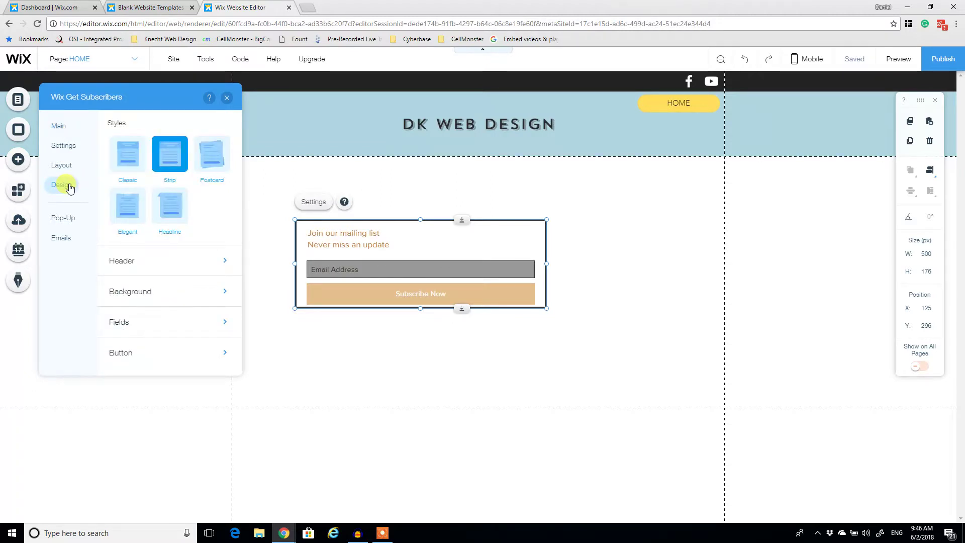
pyautogui.click(126, 160)
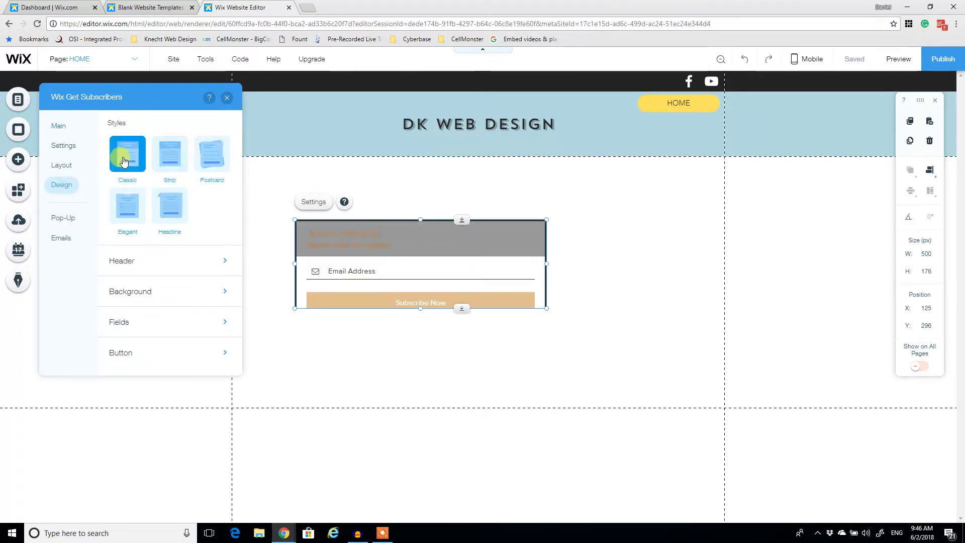
pyautogui.click(181, 164)
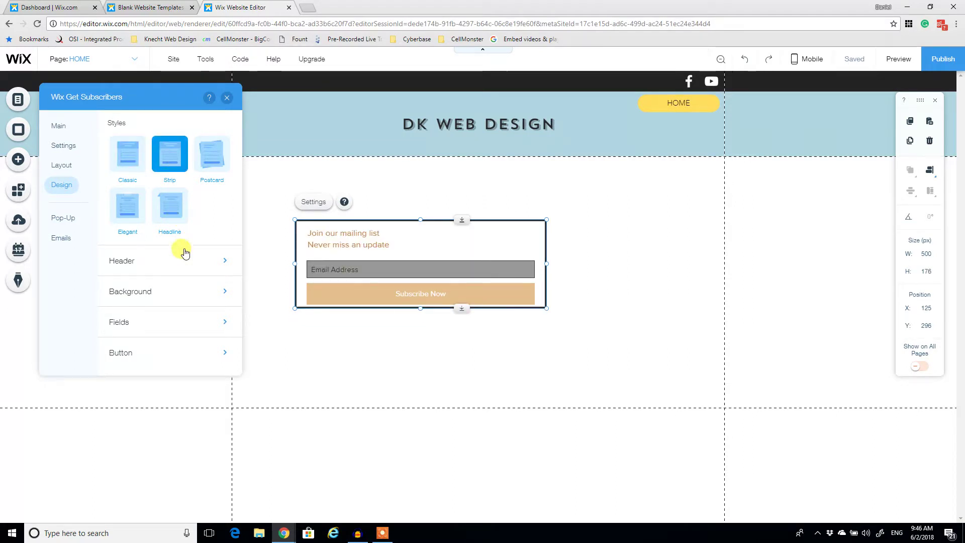
pyautogui.click(125, 216)
pyautogui.click(210, 153)
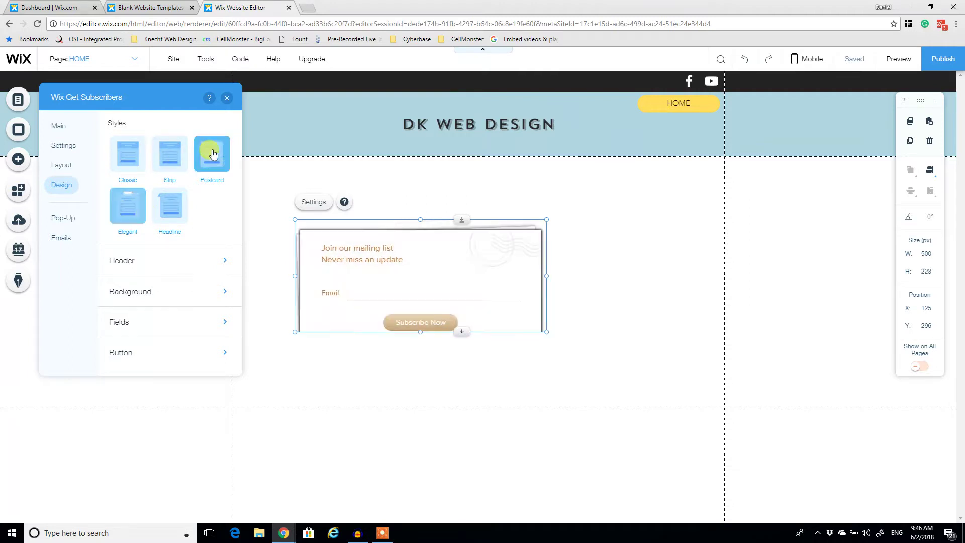
pyautogui.click(183, 156)
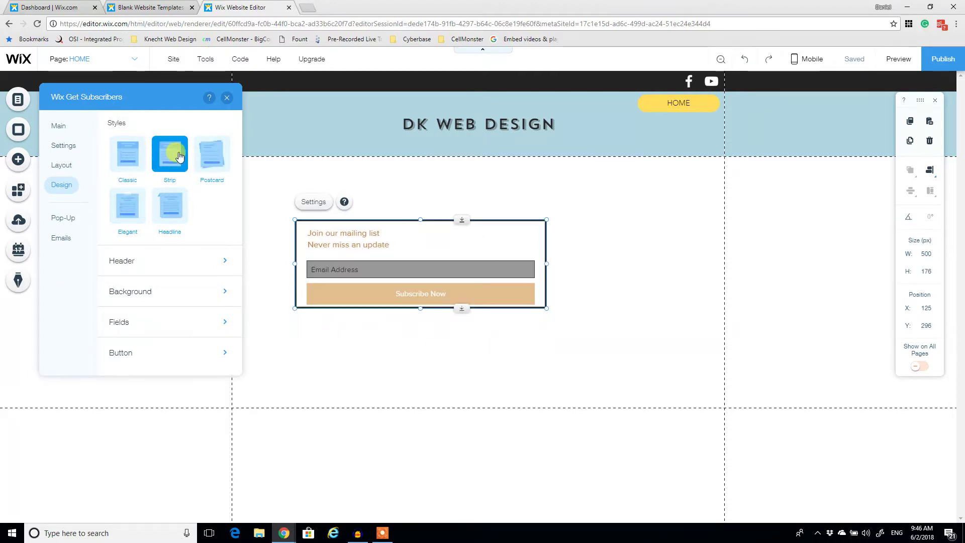
# Step: Arrange the subscribe form's fields in one horizontal row and check the header font settings
pyautogui.click(63, 165)
pyautogui.click(140, 183)
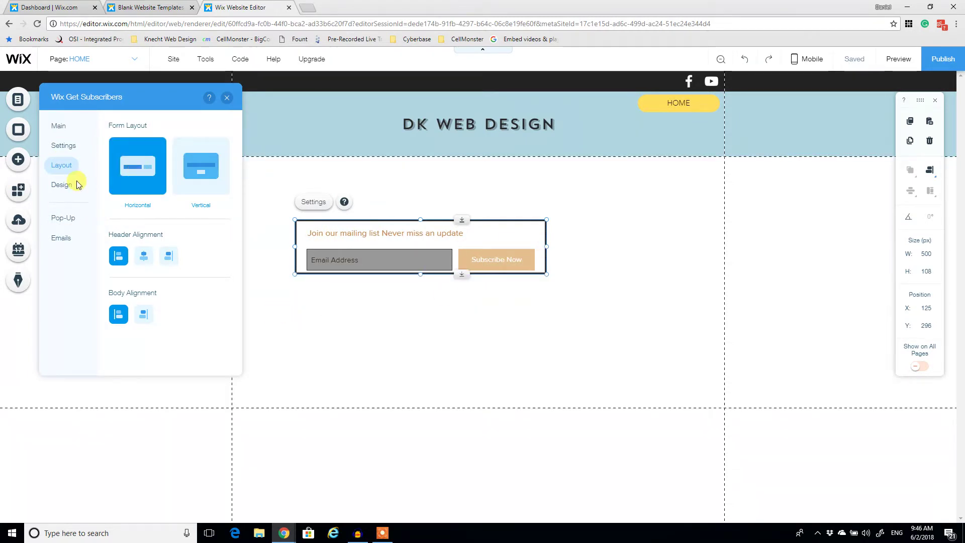
pyautogui.click(62, 185)
pyautogui.click(168, 262)
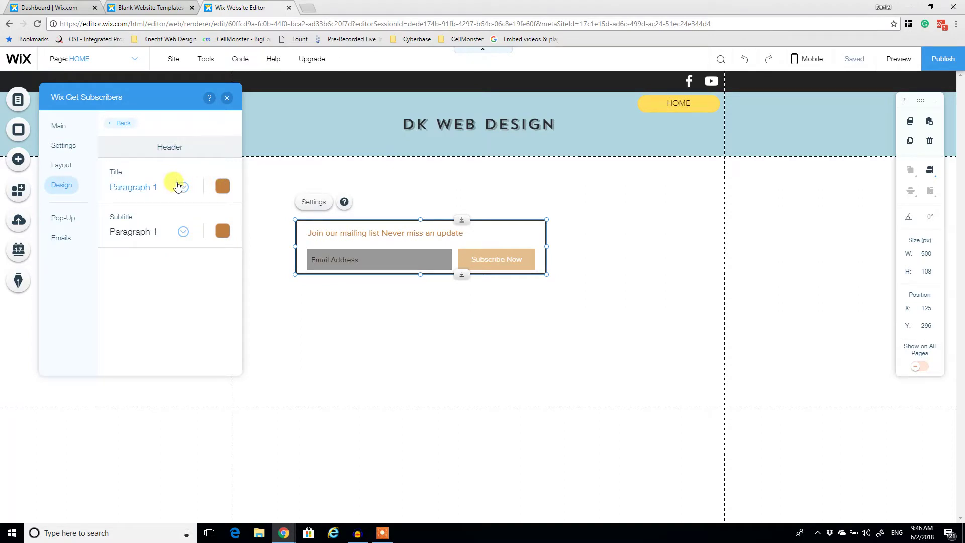
pyautogui.click(122, 124)
pyautogui.click(62, 166)
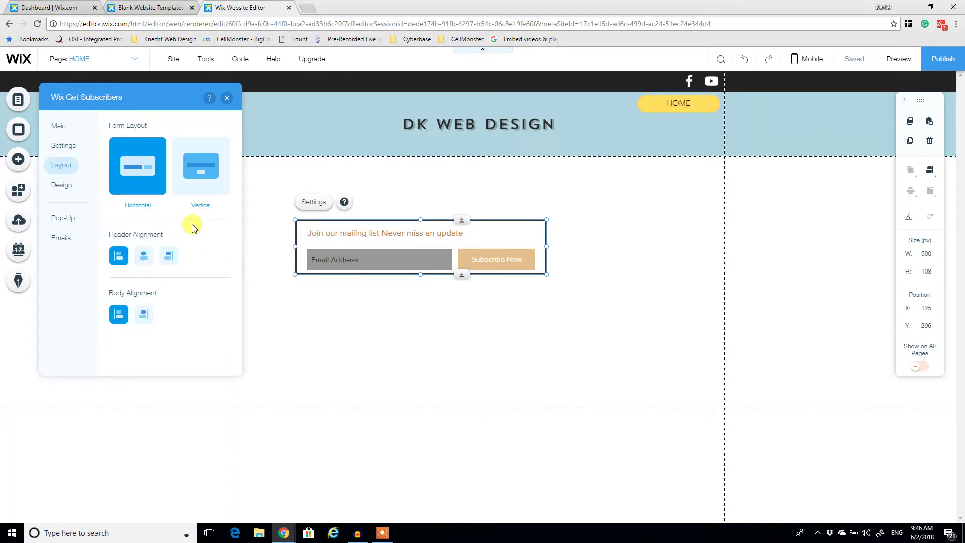
# Step: Remove the title from the subscribe form, shrinking it to 500 × 103 px
pyautogui.click(62, 146)
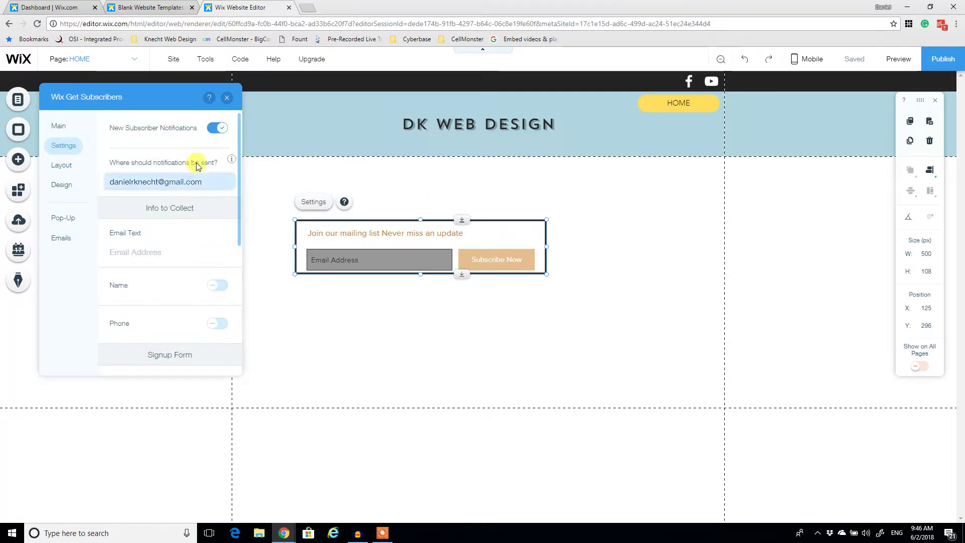
pyautogui.scroll(-1, 190, 219)
pyautogui.scroll(-3, 190, 218)
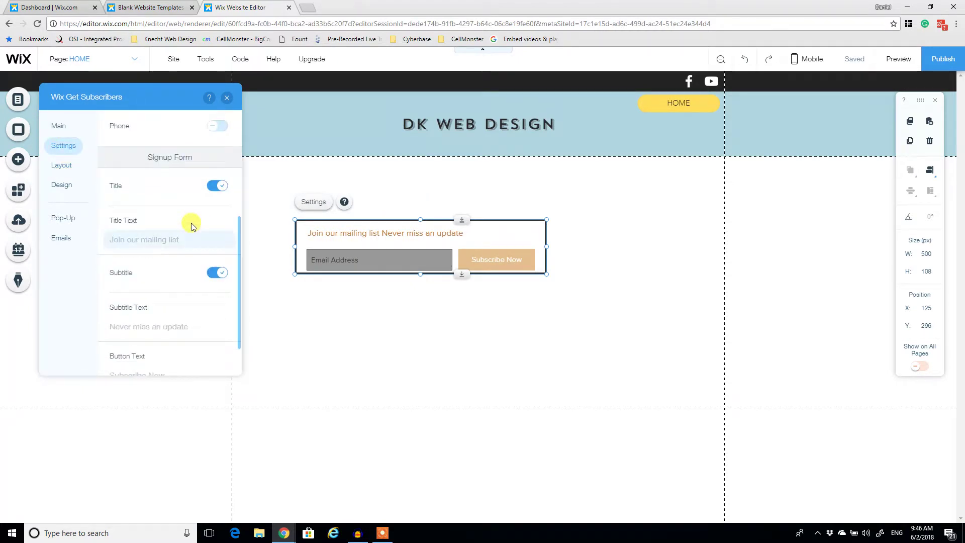
pyautogui.click(216, 184)
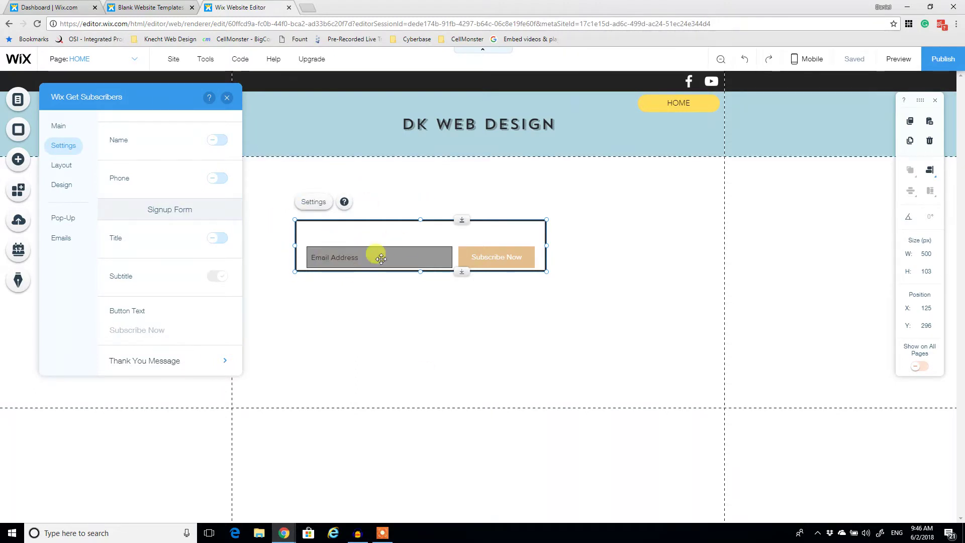
# Step: Open the form background's colour choices and bring up the site Color Palettes
pyautogui.click(56, 166)
pyautogui.click(60, 185)
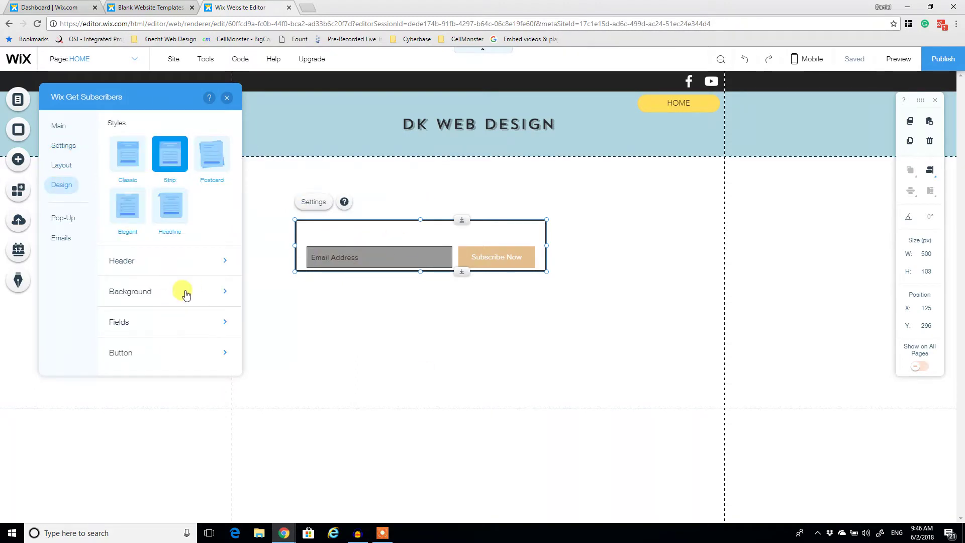
pyautogui.click(148, 301)
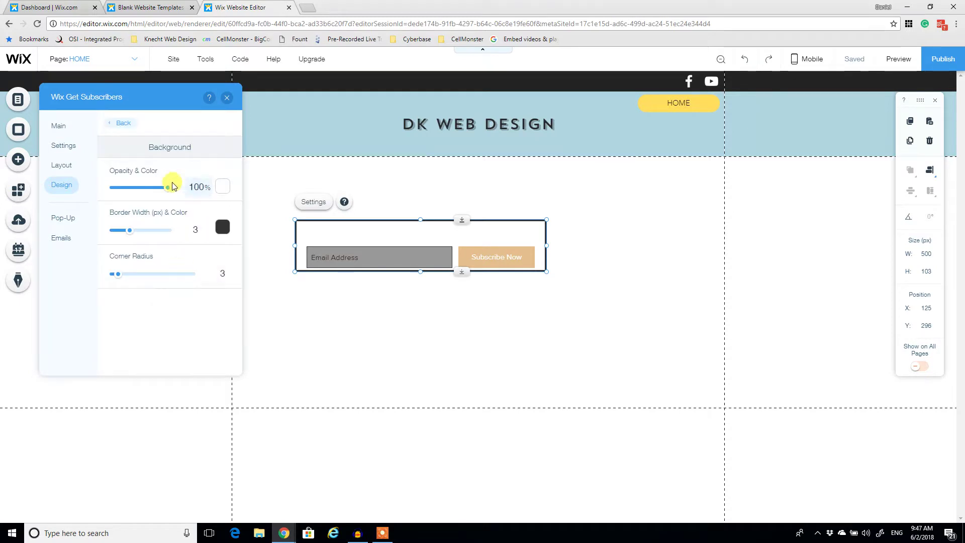
pyautogui.click(221, 186)
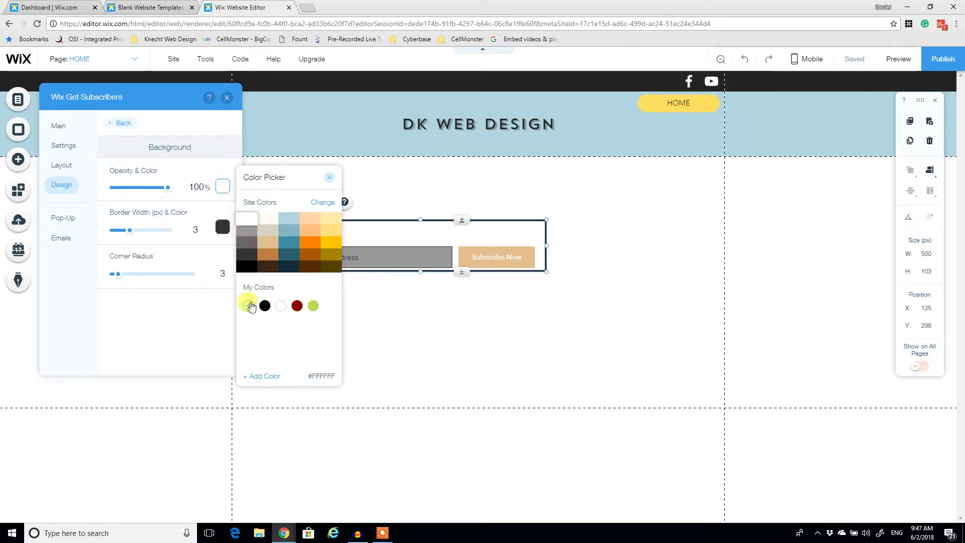
pyautogui.click(322, 203)
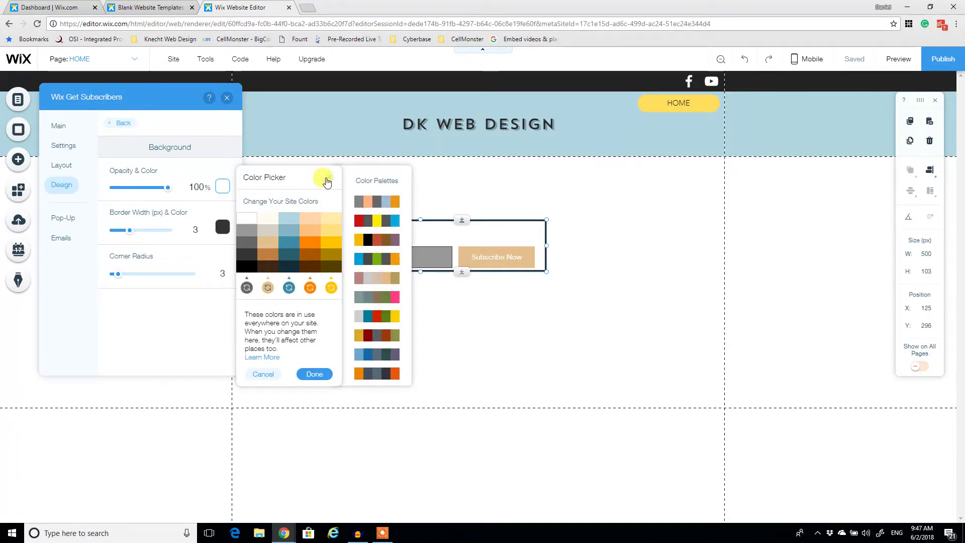
# Step: Set the form background opacity to 0% and move the form higher on the page
pyautogui.click(330, 181)
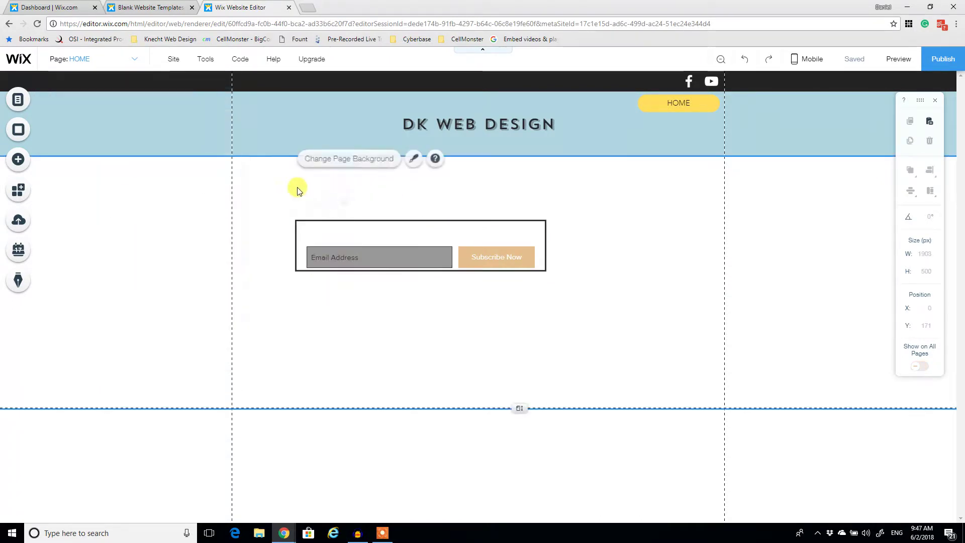
pyautogui.doubleClick(342, 232)
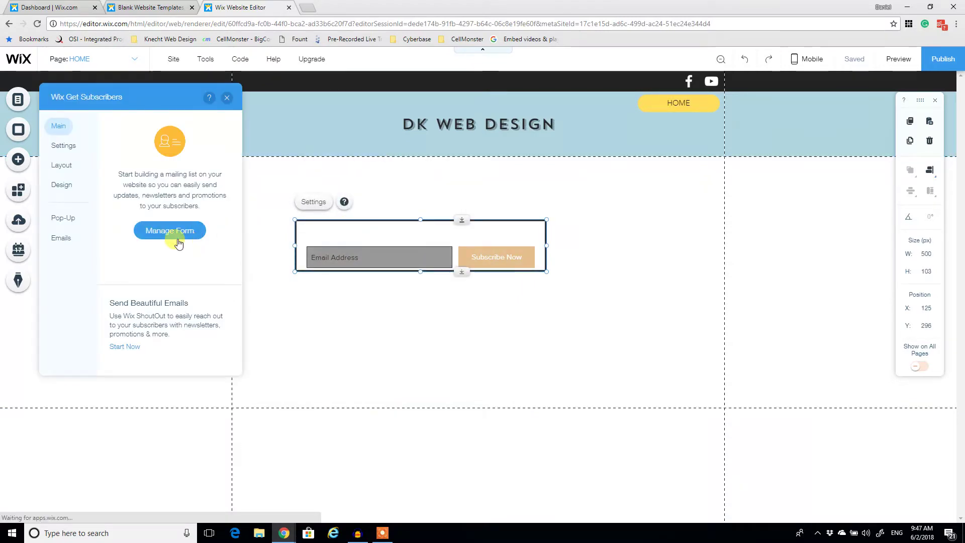
pyautogui.click(58, 189)
pyautogui.click(137, 292)
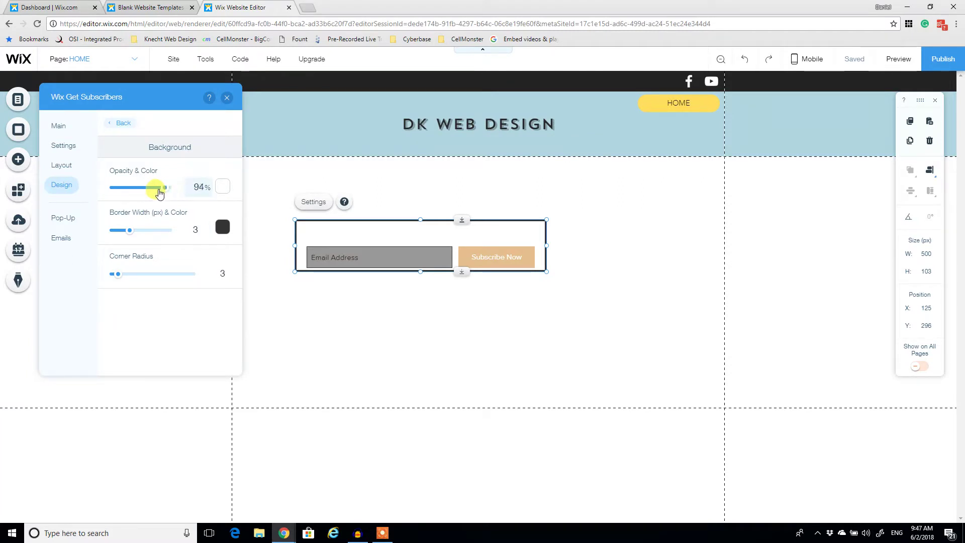
pyautogui.moveTo(155, 193); pyautogui.dragTo(87, 202)
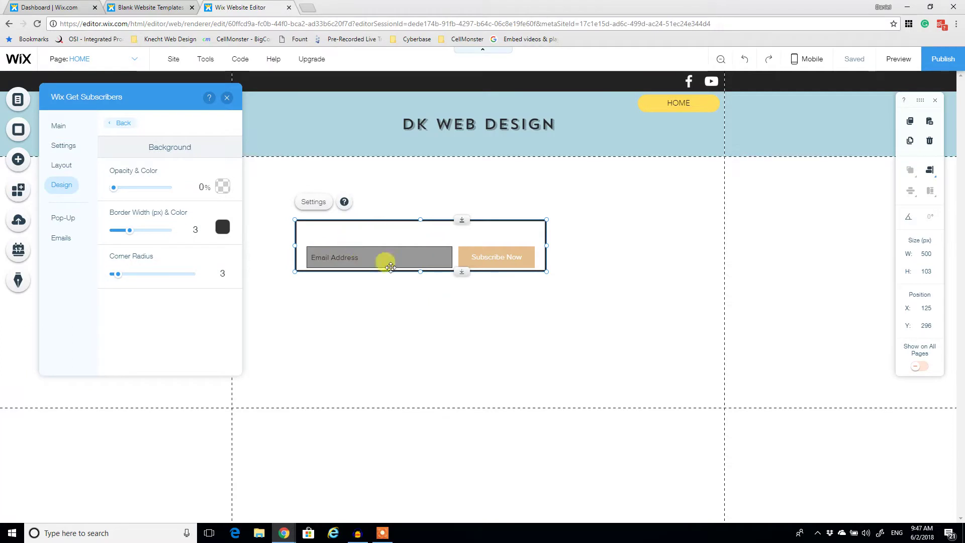
pyautogui.moveTo(400, 233)
pyautogui.mouseDown()
pyautogui.moveTo(387, 137)
pyautogui.moveTo(392, 219)
pyautogui.mouseUp()
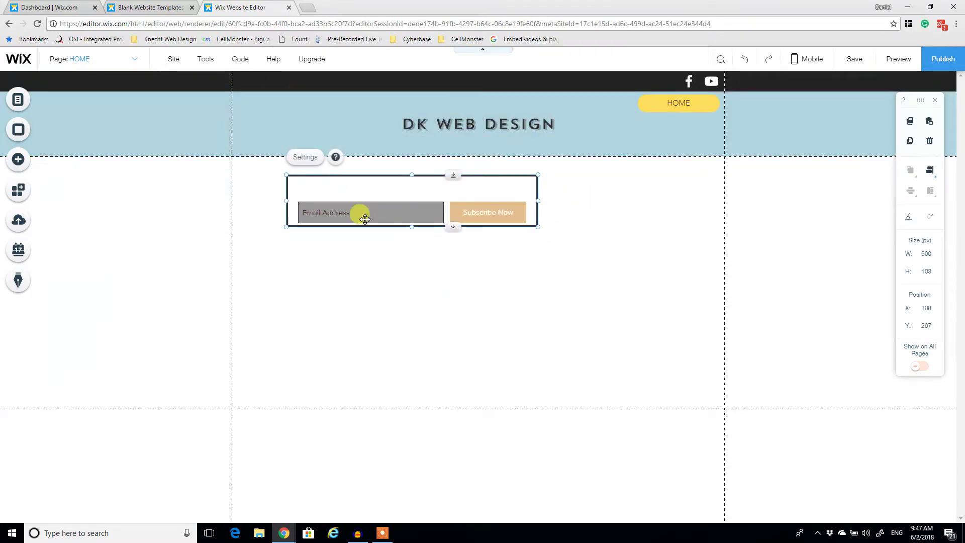
# Step: Make the subscribe form's email field white
pyautogui.doubleClick(322, 194)
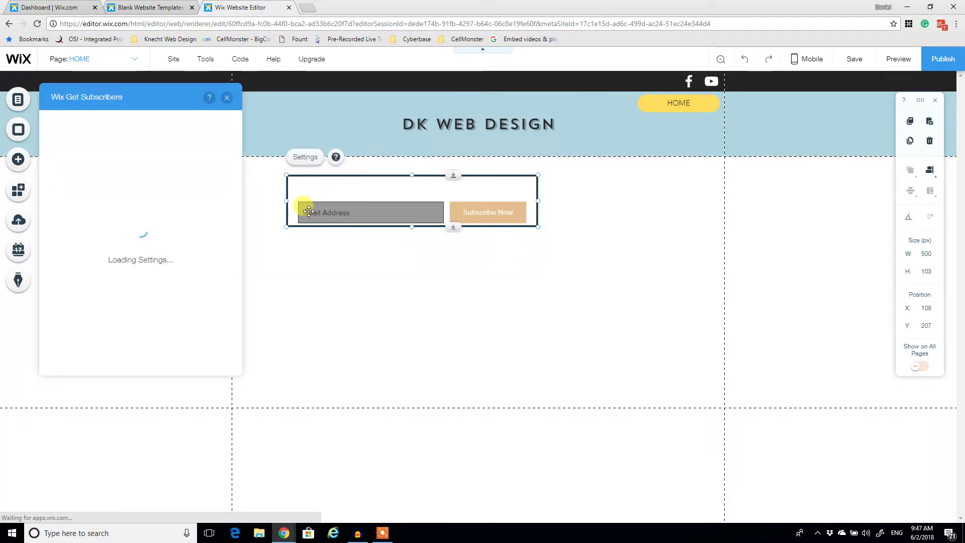
pyautogui.click(61, 186)
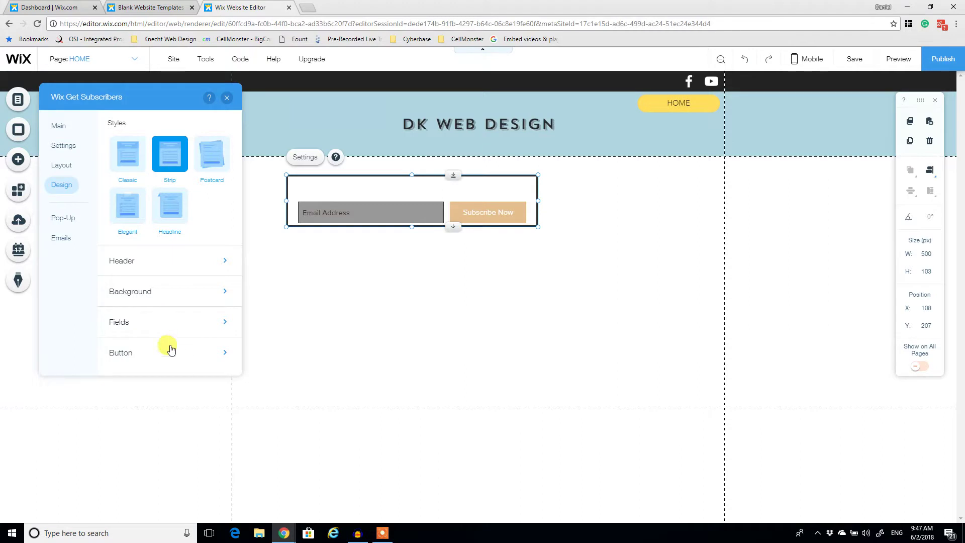
pyautogui.click(169, 326)
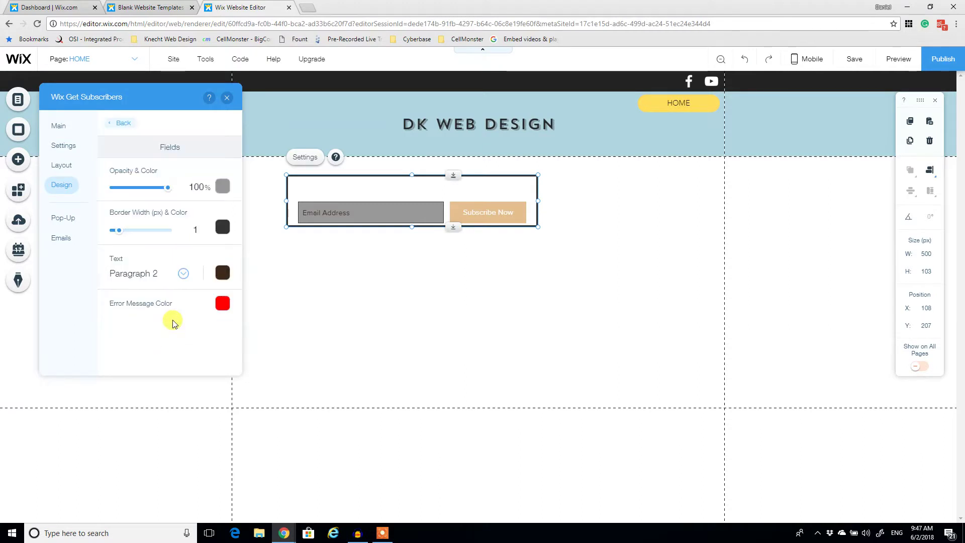
pyautogui.click(218, 187)
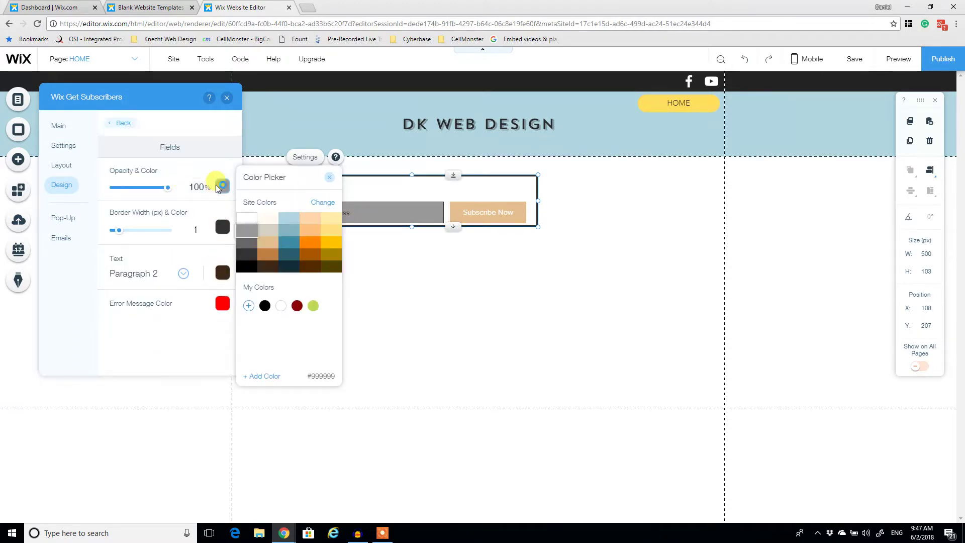
pyautogui.click(248, 220)
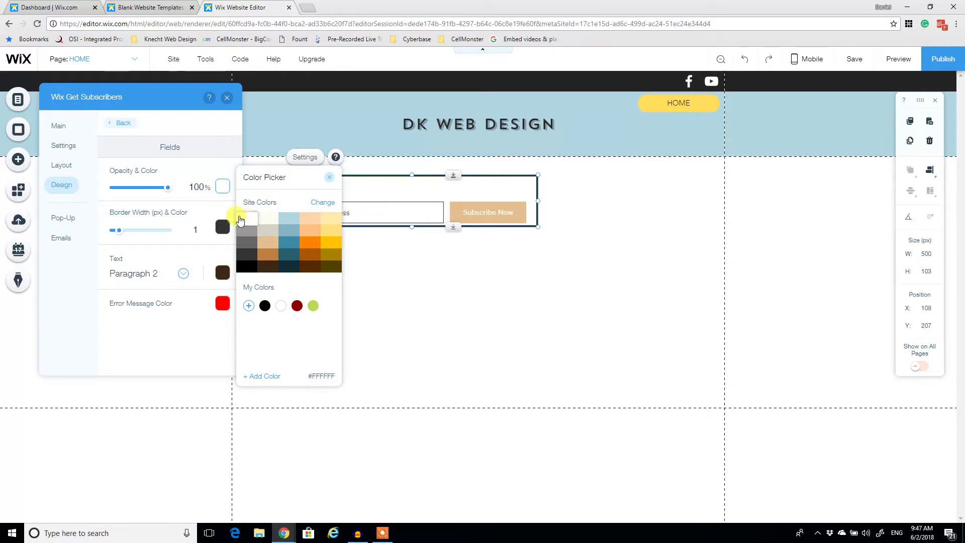
pyautogui.click(332, 180)
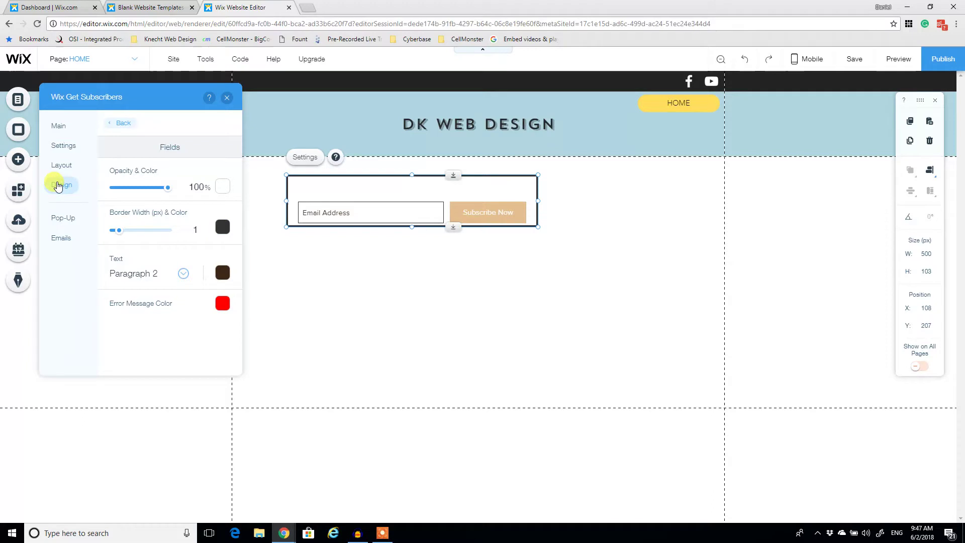
pyautogui.click(123, 126)
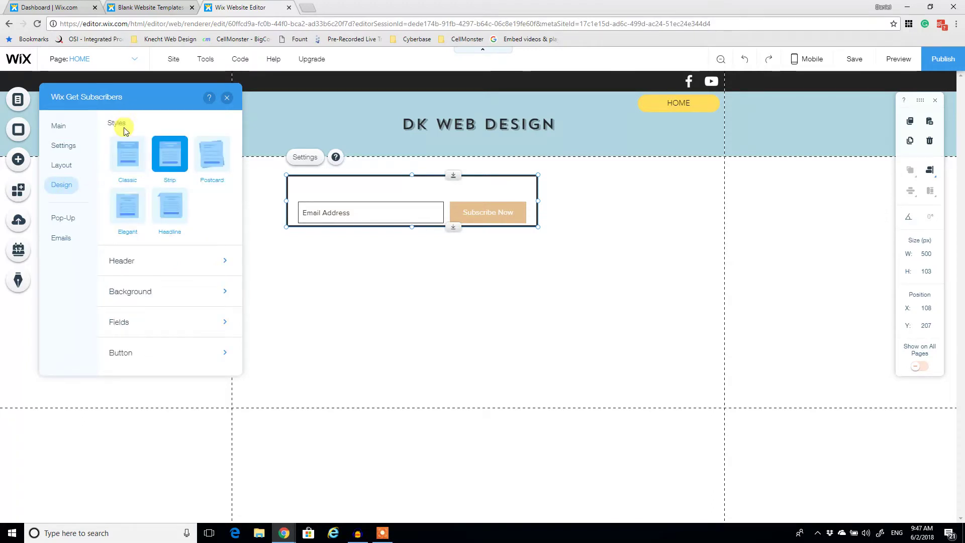
# Step: Try several Subscribe Now button colours, keep peach #E4BF8F, and narrow the form to 493 px
pyautogui.click(182, 355)
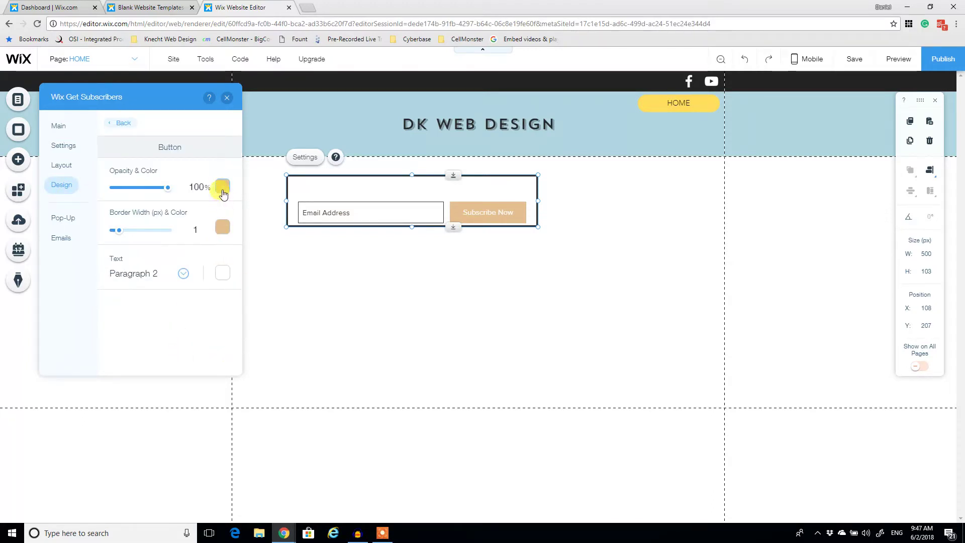
pyautogui.click(222, 188)
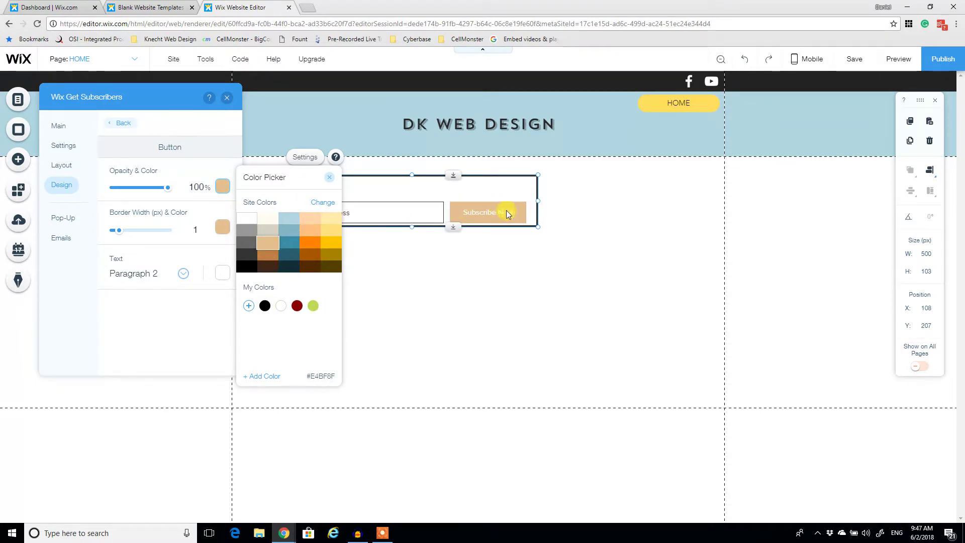
pyautogui.click(267, 230)
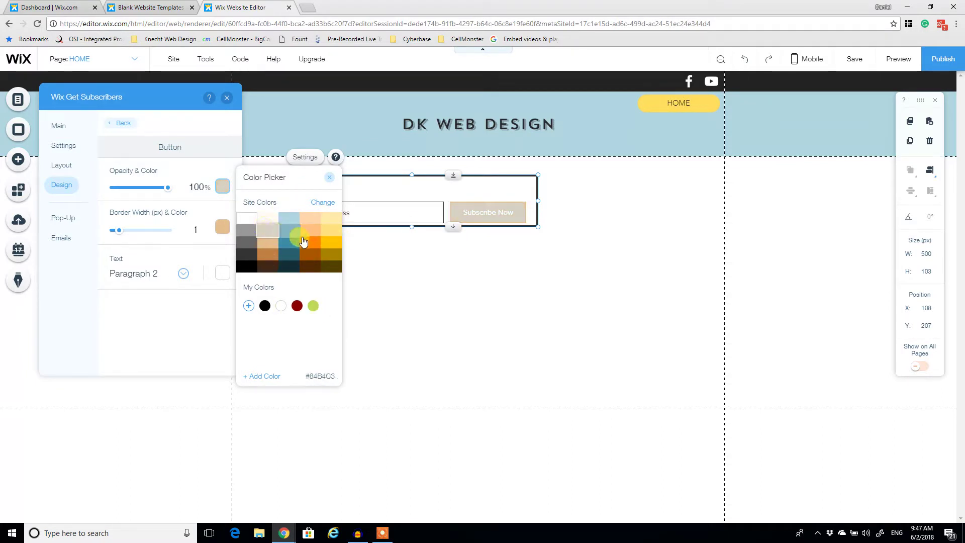
pyautogui.click(311, 222)
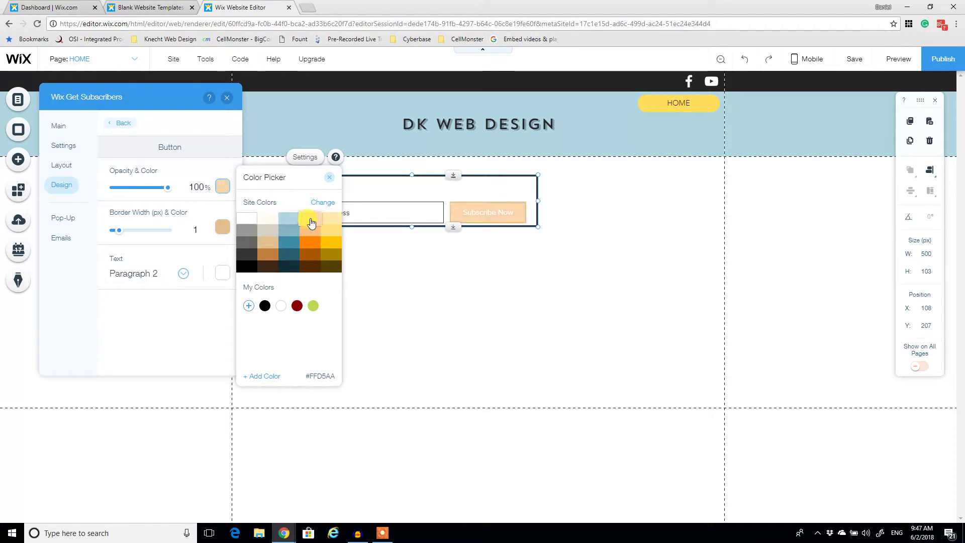
pyautogui.click(335, 222)
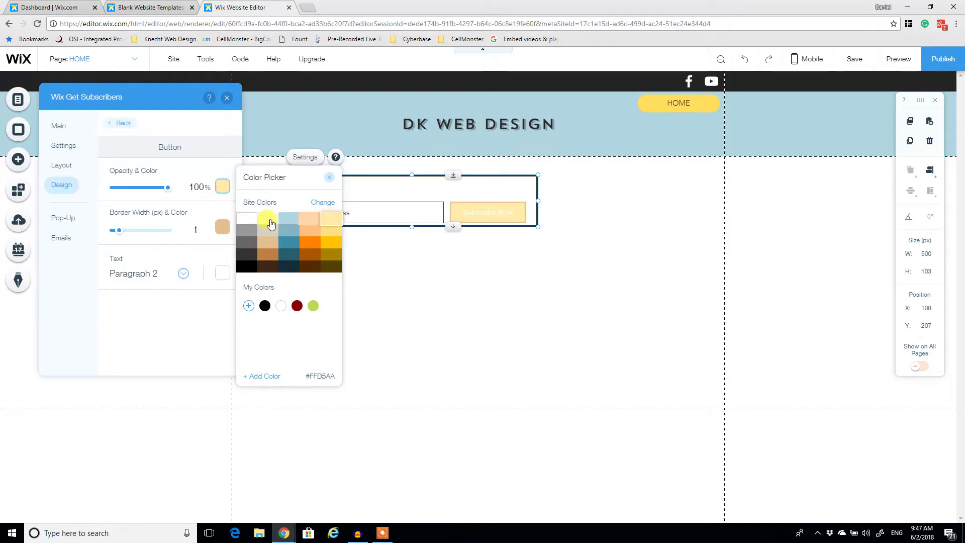
pyautogui.click(250, 222)
pyautogui.click(251, 239)
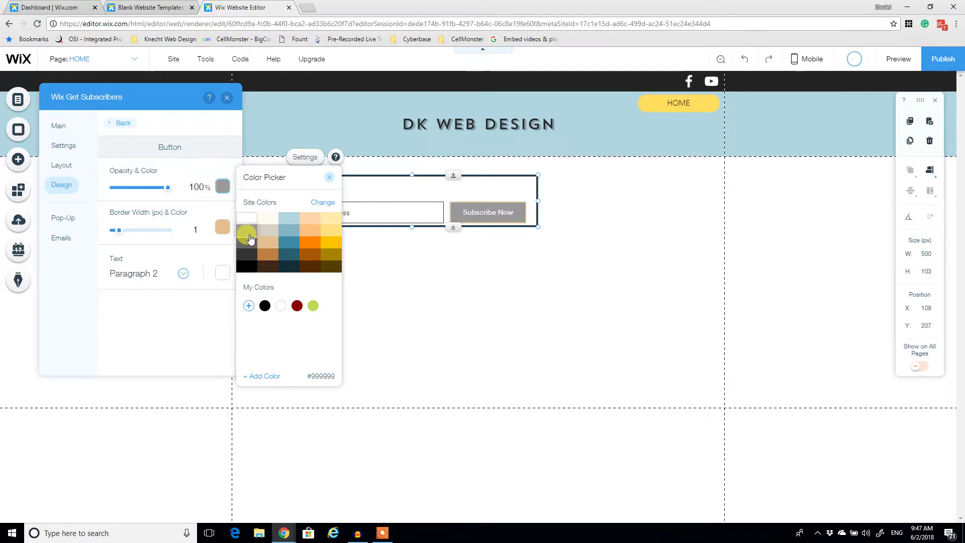
pyautogui.click(250, 259)
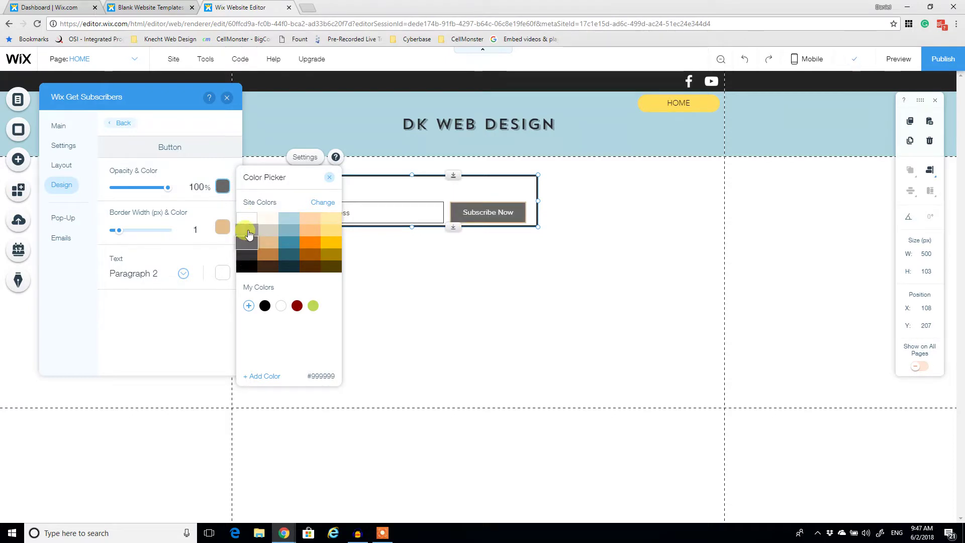
pyautogui.click(268, 245)
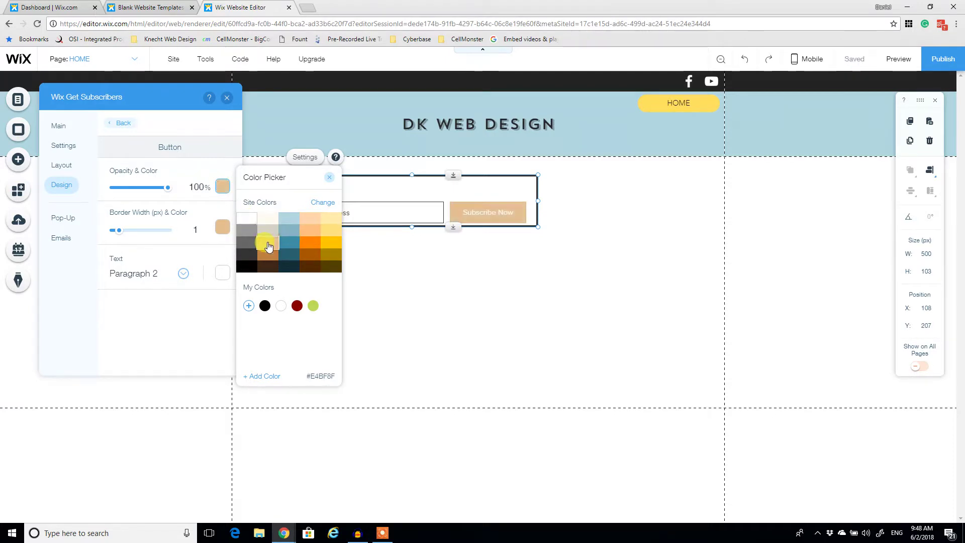
pyautogui.click(332, 178)
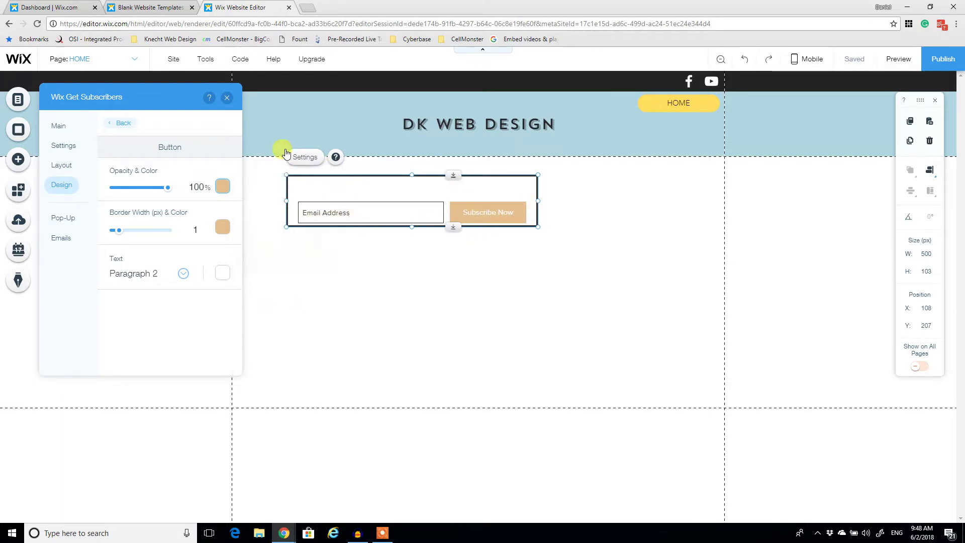
pyautogui.click(225, 98)
pyautogui.moveTo(534, 223)
pyautogui.mouseDown()
pyautogui.moveTo(527, 215)
pyautogui.moveTo(529, 229)
pyautogui.mouseUp()
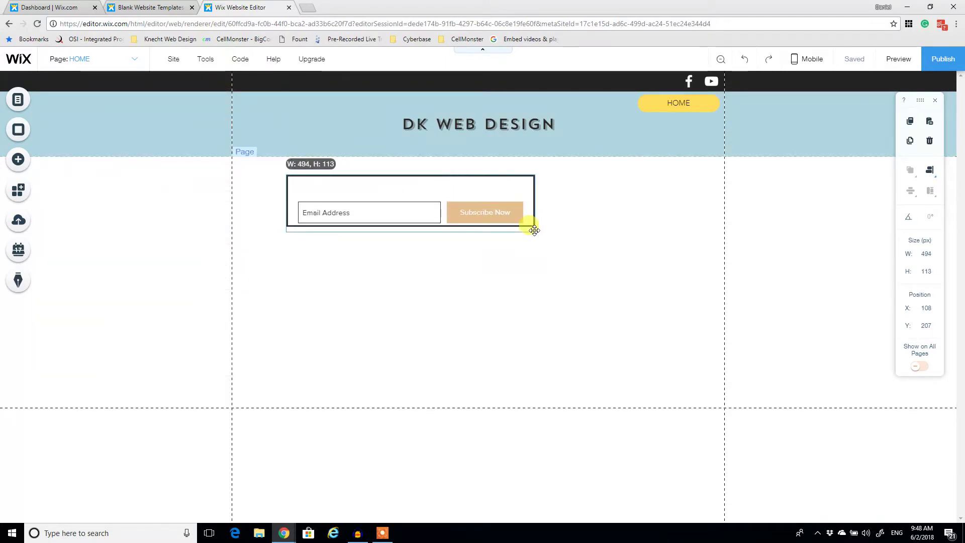
# Step: Try centred and right alignments for the form header and body, keeping both left-aligned
pyautogui.doubleClick(398, 191)
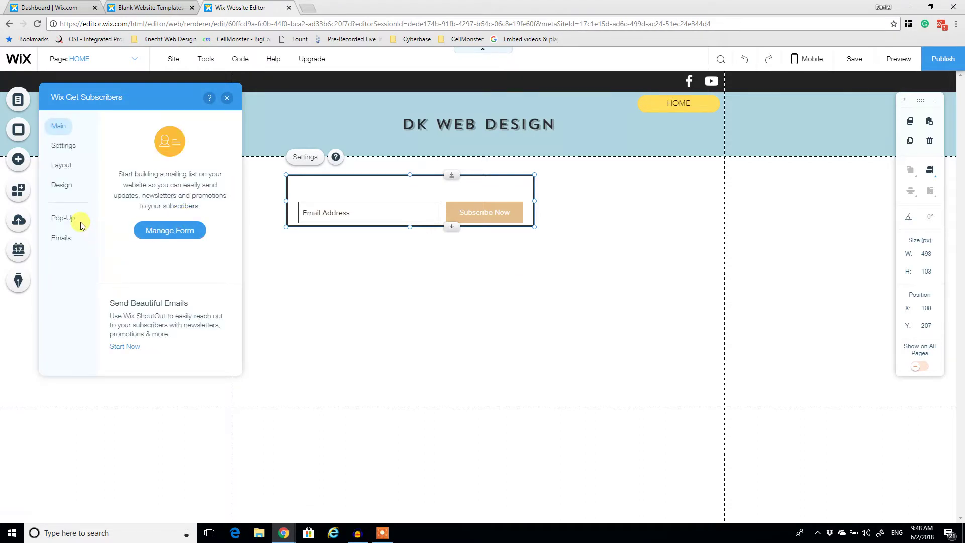
pyautogui.click(63, 187)
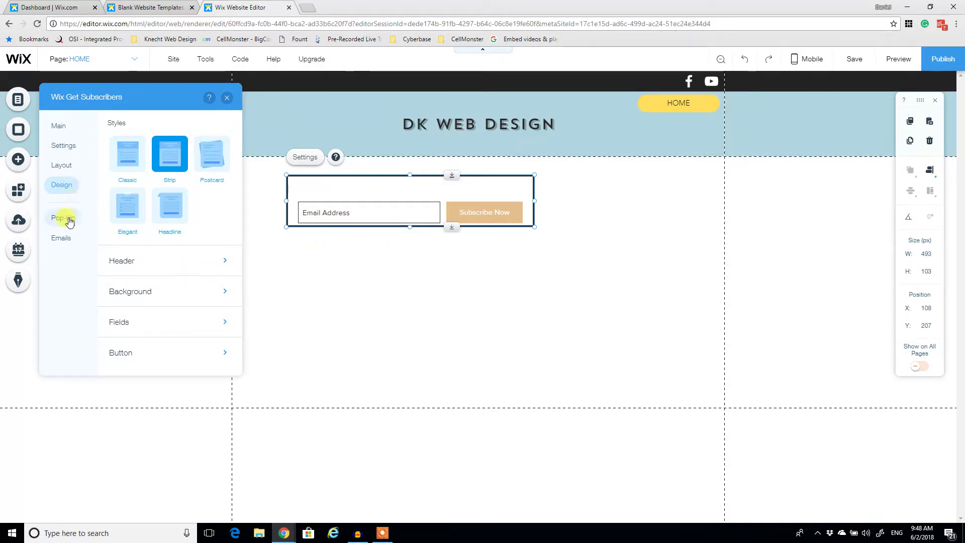
pyautogui.click(54, 166)
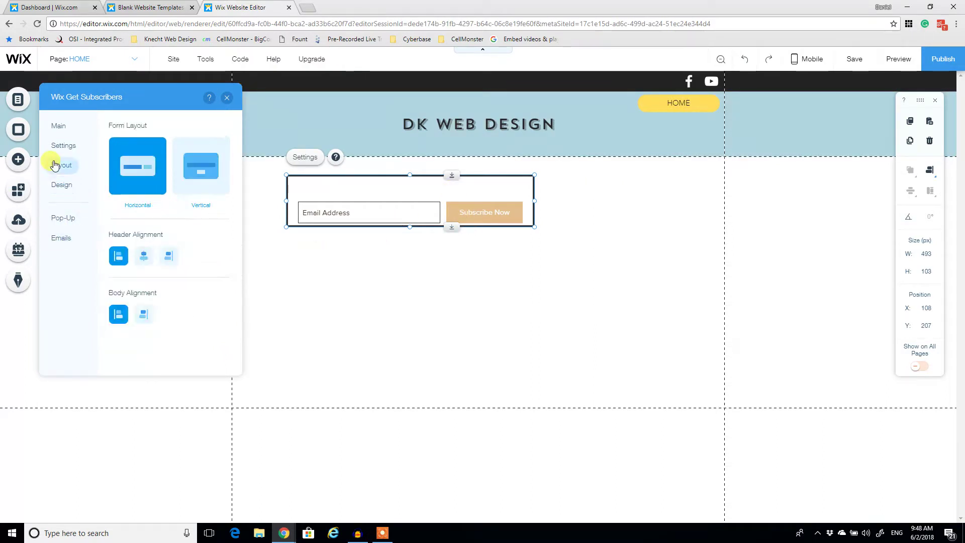
pyautogui.click(143, 257)
pyautogui.click(118, 269)
pyautogui.click(143, 314)
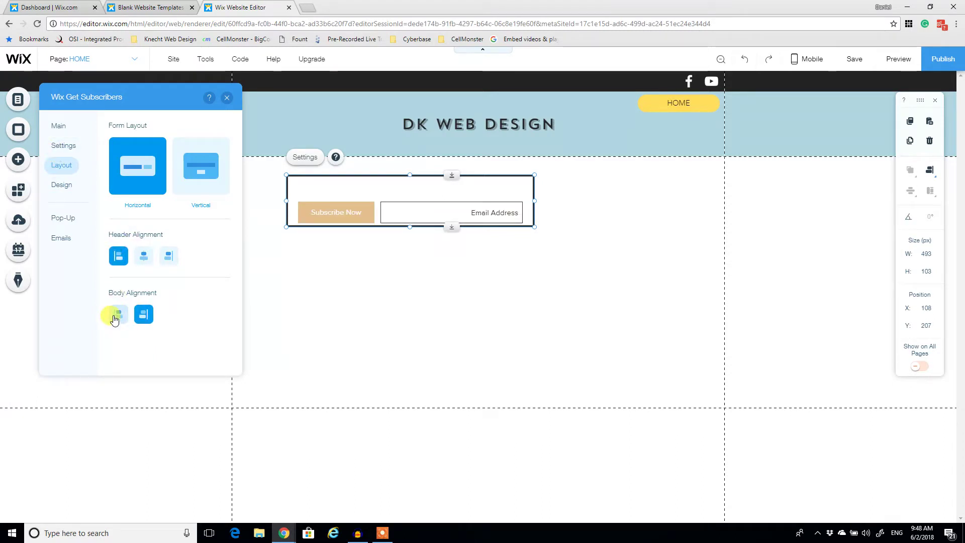
pyautogui.click(117, 316)
# Step: Review the form's general settings so only email addresses are collected, scrolling down to Button Text
pyautogui.click(73, 145)
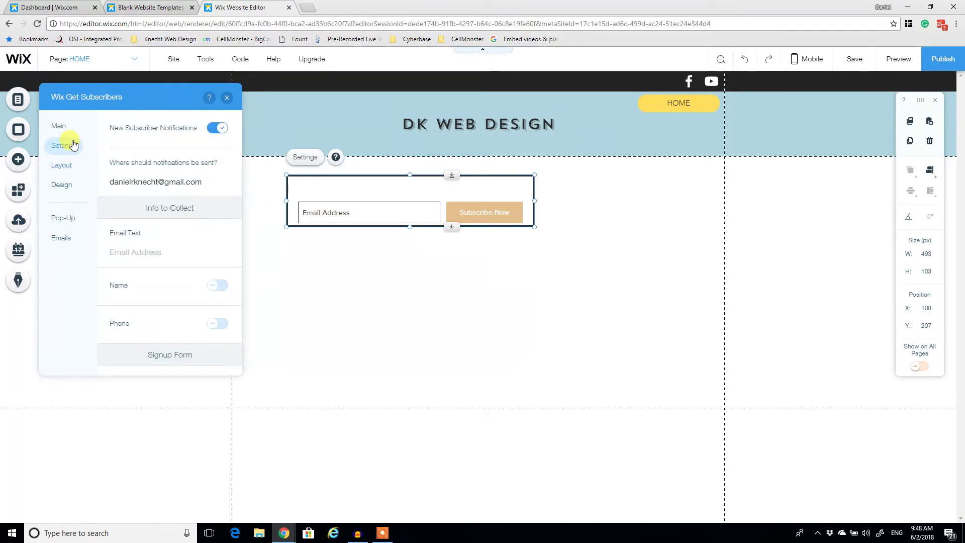
pyautogui.scroll(-3, 157, 259)
pyautogui.scroll(3, 168, 269)
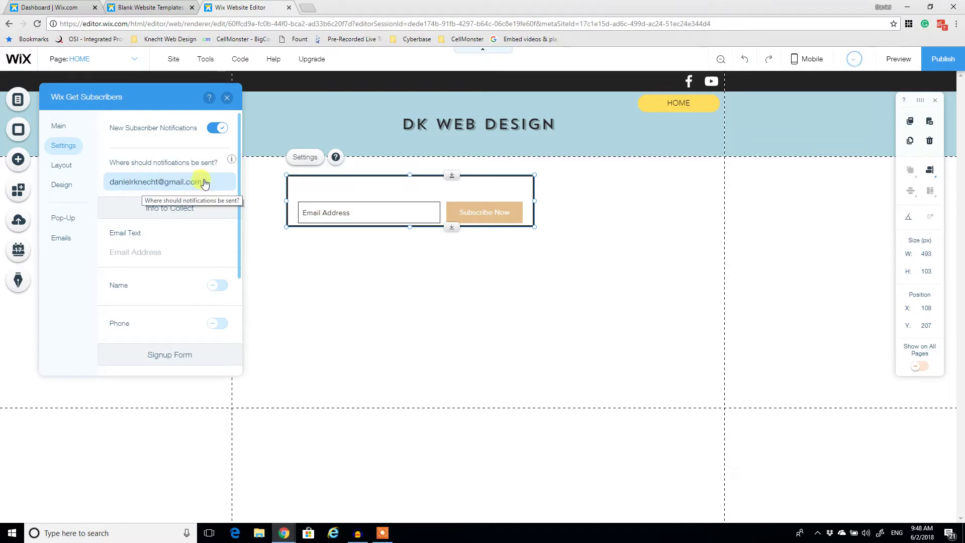
pyautogui.scroll(-1, 201, 273)
pyautogui.scroll(-1, 201, 273)
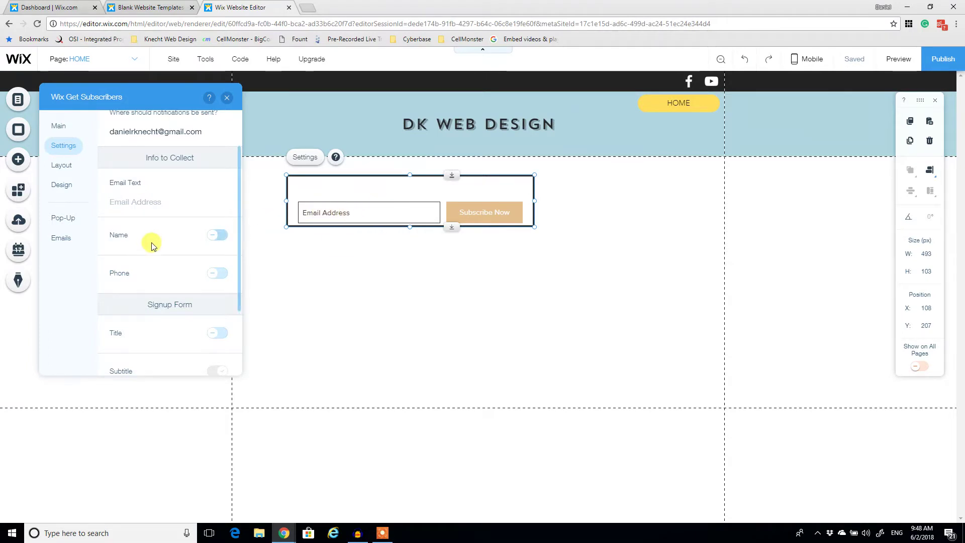
pyautogui.scroll(-3, 153, 221)
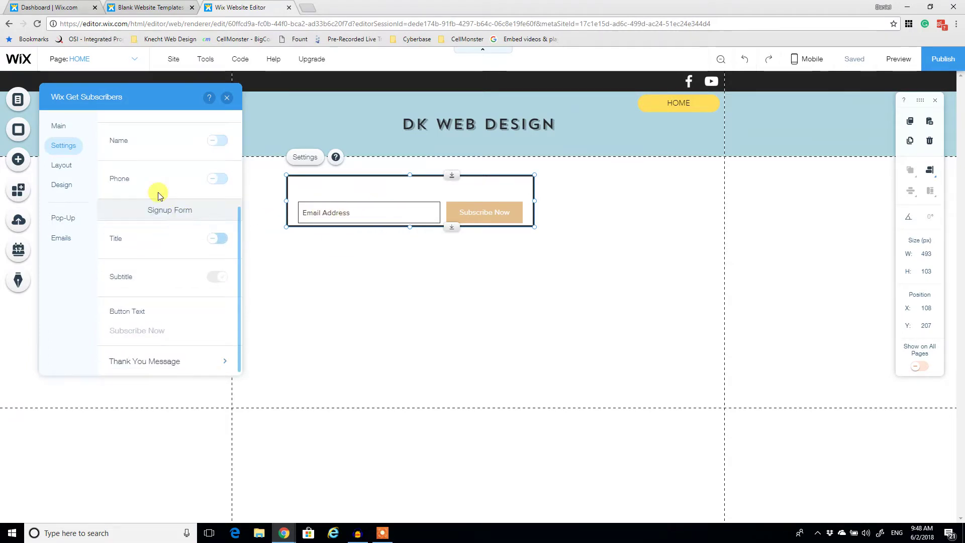
# Step: Drag the email-and-Subscribe-Now form around the header, then drop it below the header at X 486, Y 219
pyautogui.click(227, 102)
pyautogui.moveTo(398, 198); pyautogui.dragTo(356, 108)
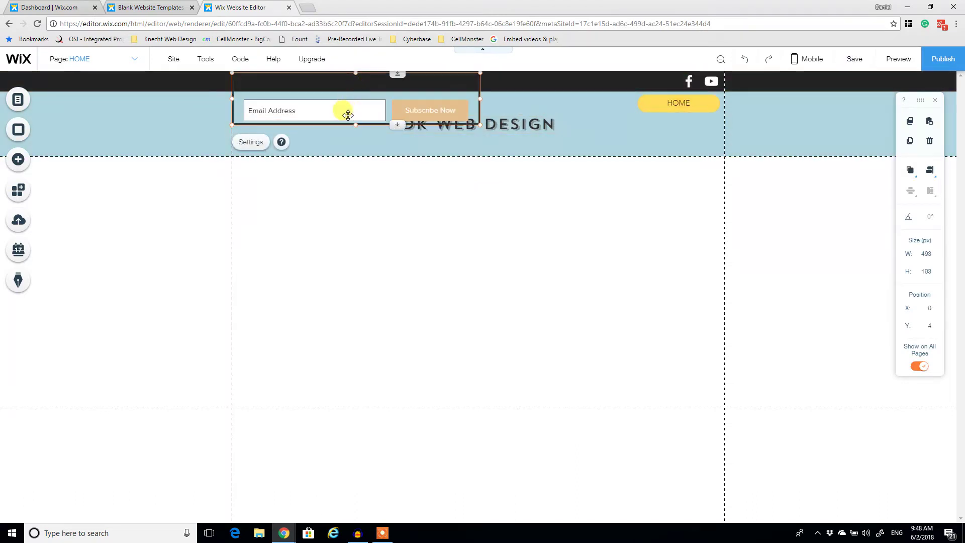
pyautogui.moveTo(379, 109); pyautogui.dragTo(360, 114)
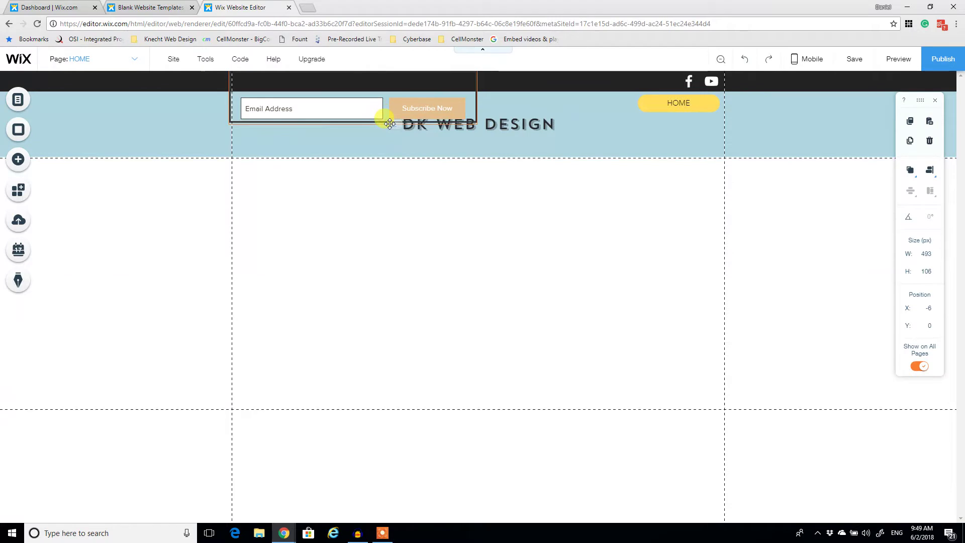
pyautogui.moveTo(362, 99); pyautogui.dragTo(396, 137)
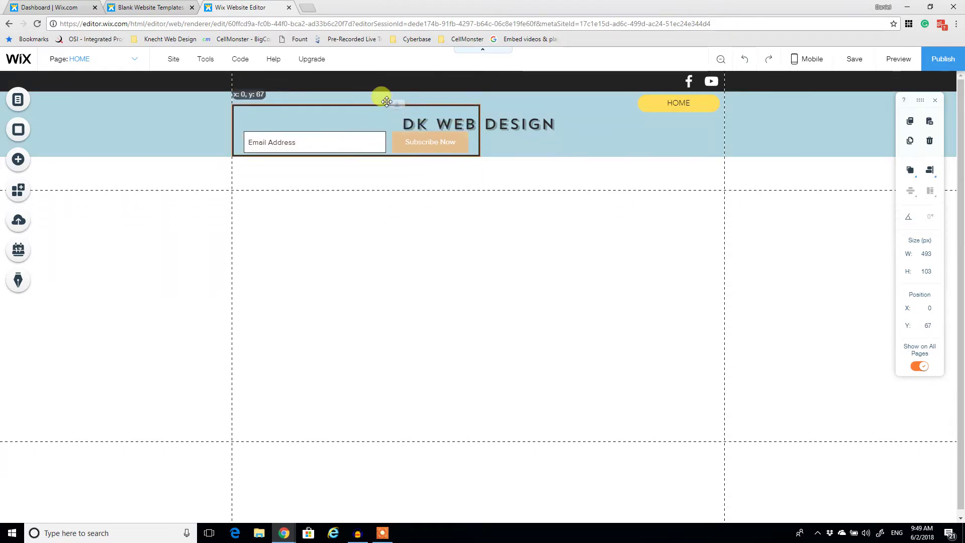
pyautogui.moveTo(387, 99); pyautogui.dragTo(605, 216)
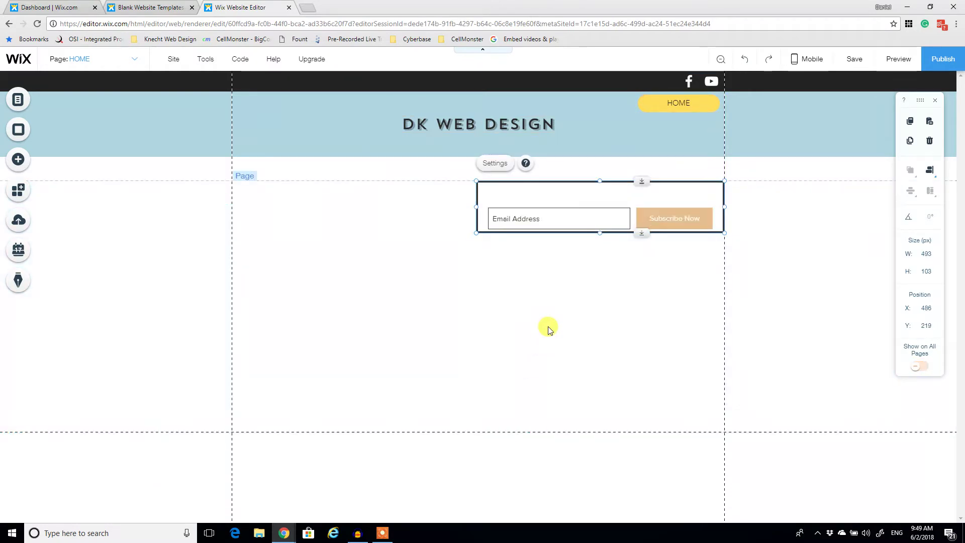
# Step: Set the signup form's border width to 0 under Design > Background, then close the settings panel
pyautogui.click(437, 317)
pyautogui.click(568, 216)
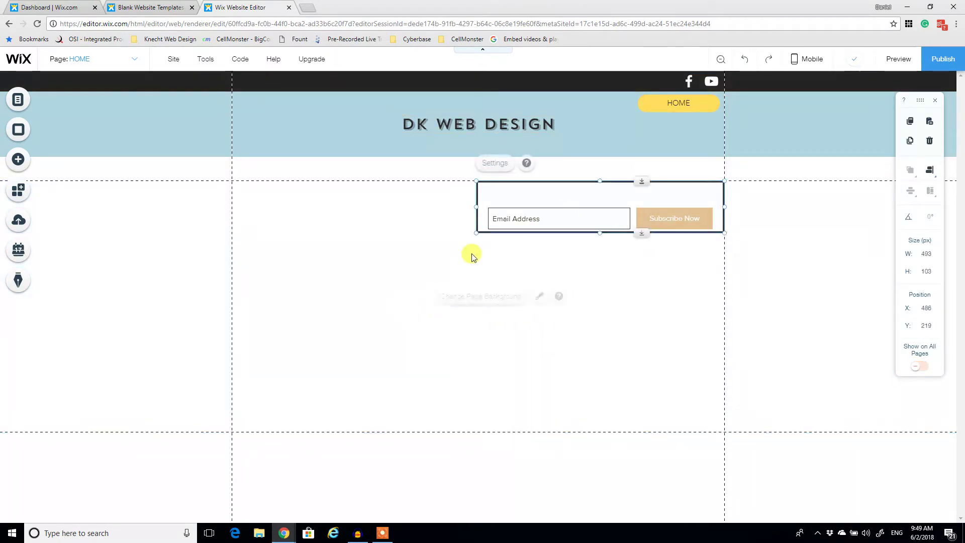
pyautogui.click(487, 164)
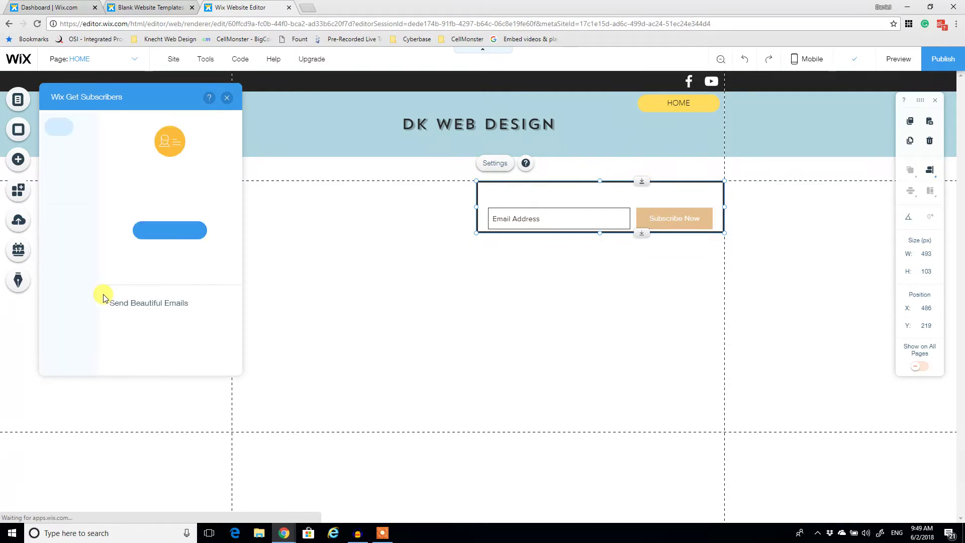
pyautogui.click(61, 190)
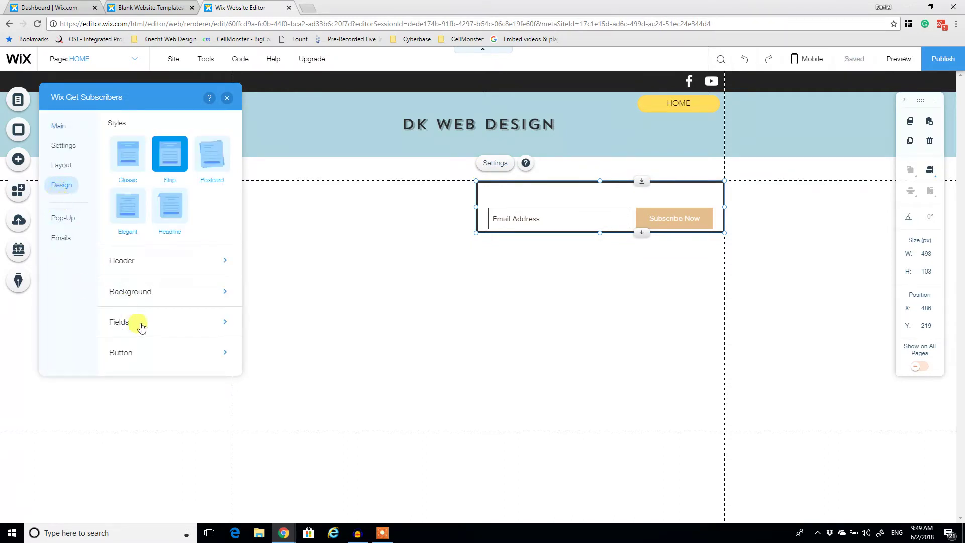
pyautogui.click(152, 285)
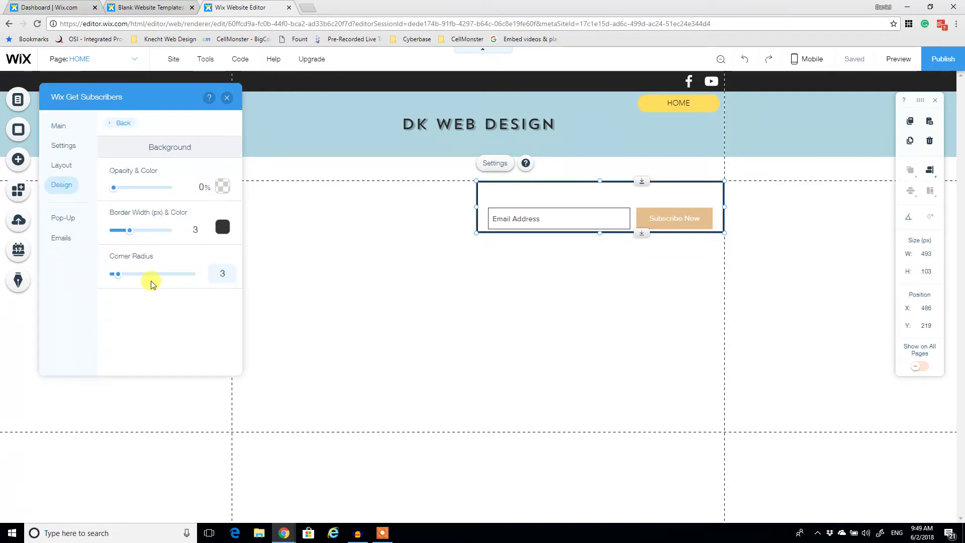
pyautogui.moveTo(133, 232); pyautogui.dragTo(60, 230)
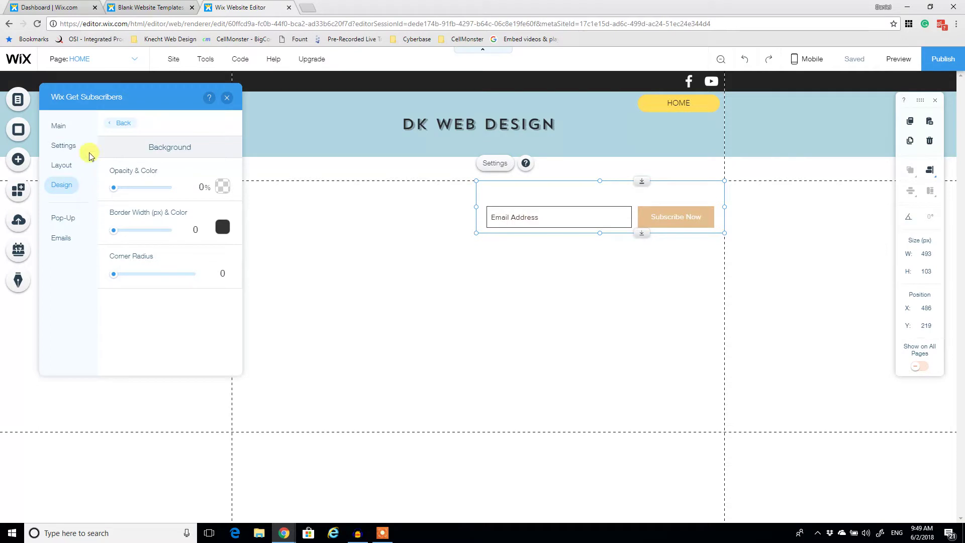
pyautogui.click(64, 126)
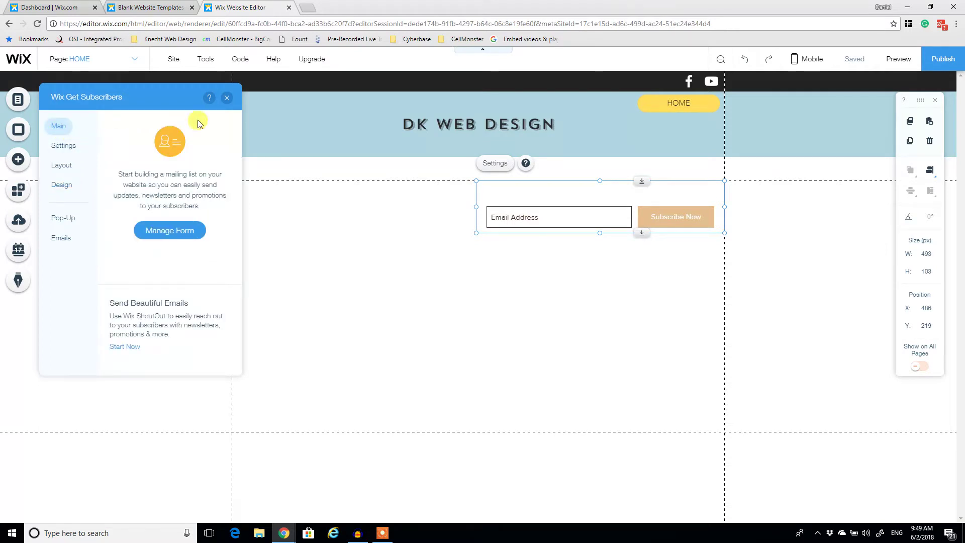
pyautogui.click(225, 97)
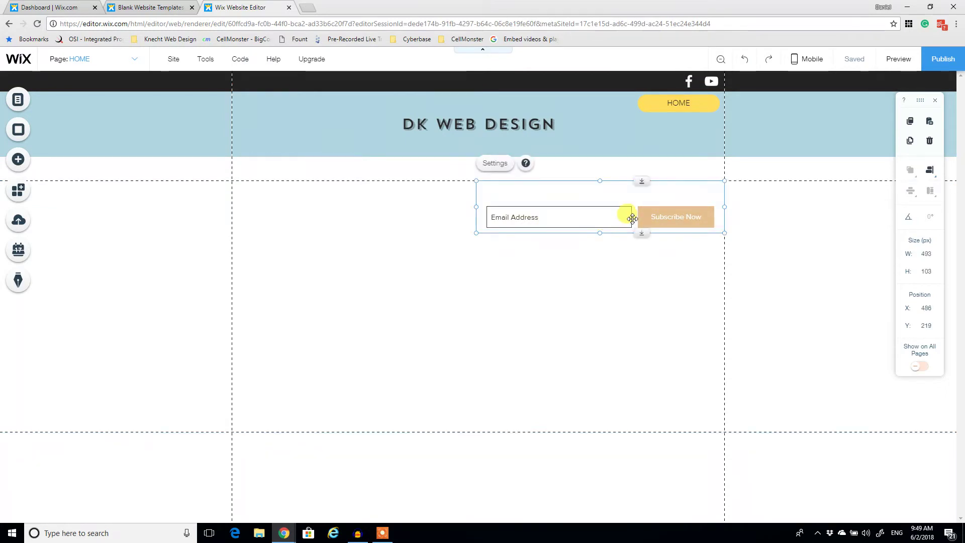
pyautogui.click(492, 163)
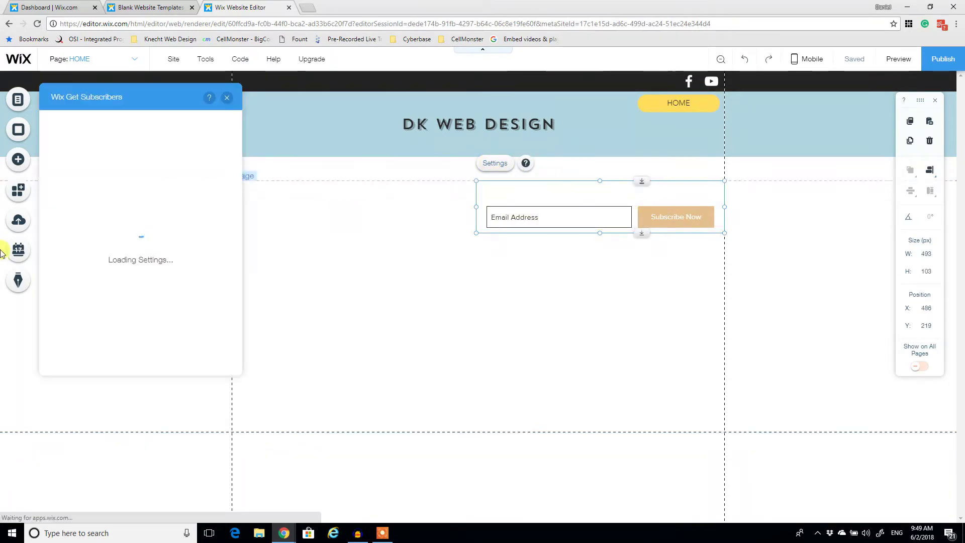
pyautogui.click(226, 97)
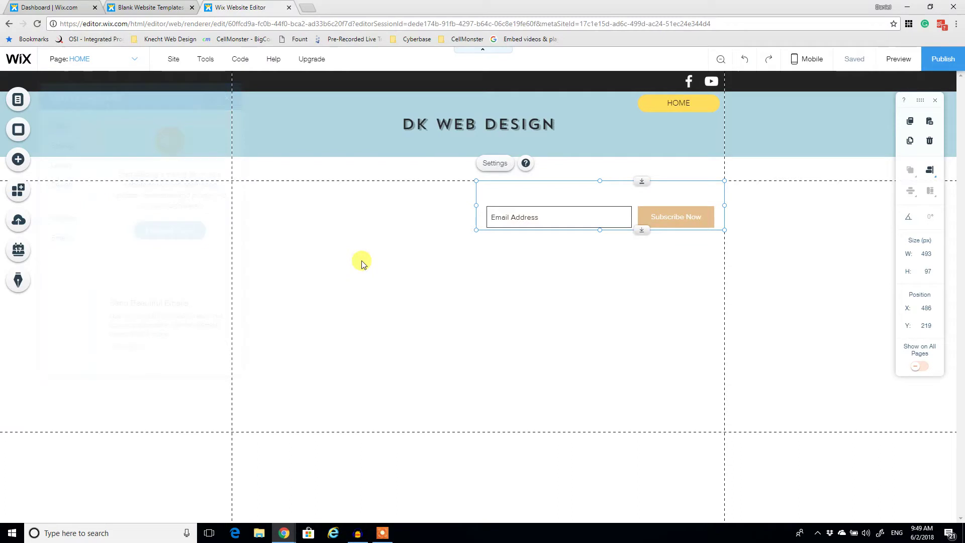
# Step: Add the yellow-coat woman illustration from the Vector Art collection to the page
pyautogui.click(18, 159)
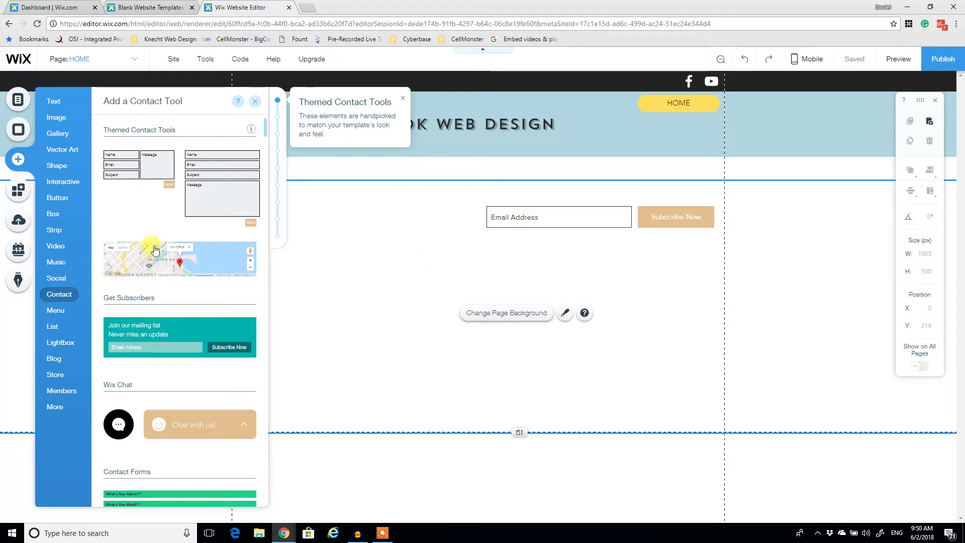
pyautogui.click(56, 262)
pyautogui.click(57, 166)
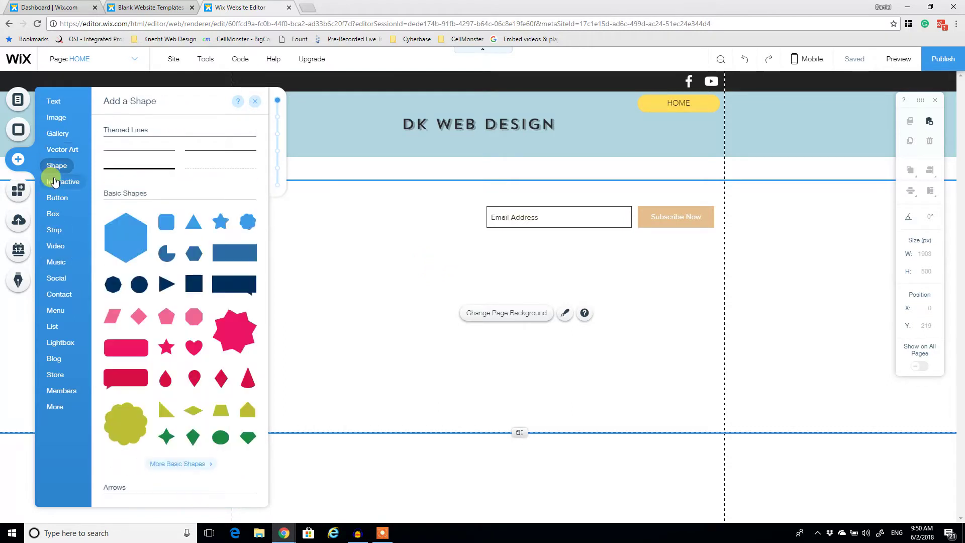
pyautogui.click(54, 182)
pyautogui.click(55, 166)
pyautogui.click(56, 182)
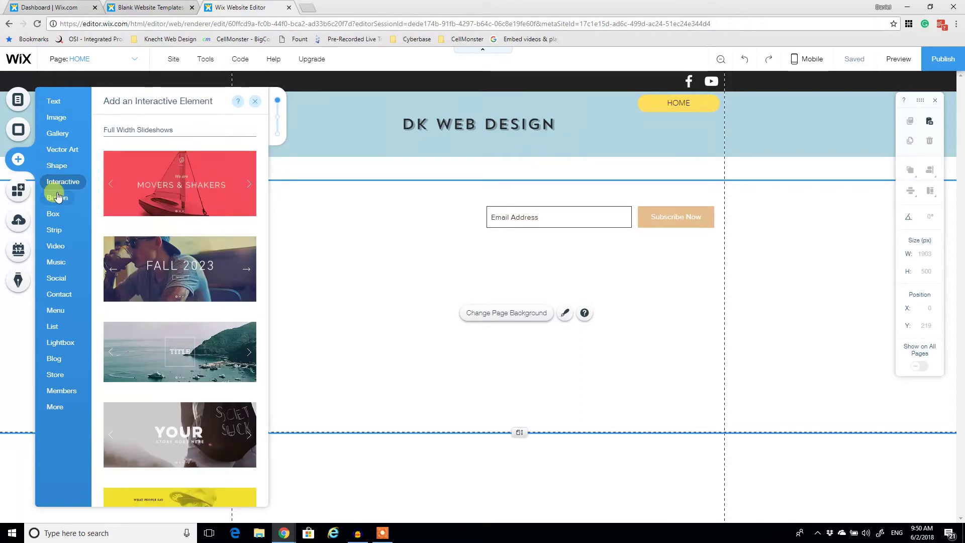
pyautogui.click(58, 197)
pyautogui.click(55, 215)
pyautogui.click(54, 230)
pyautogui.click(57, 167)
pyautogui.click(59, 150)
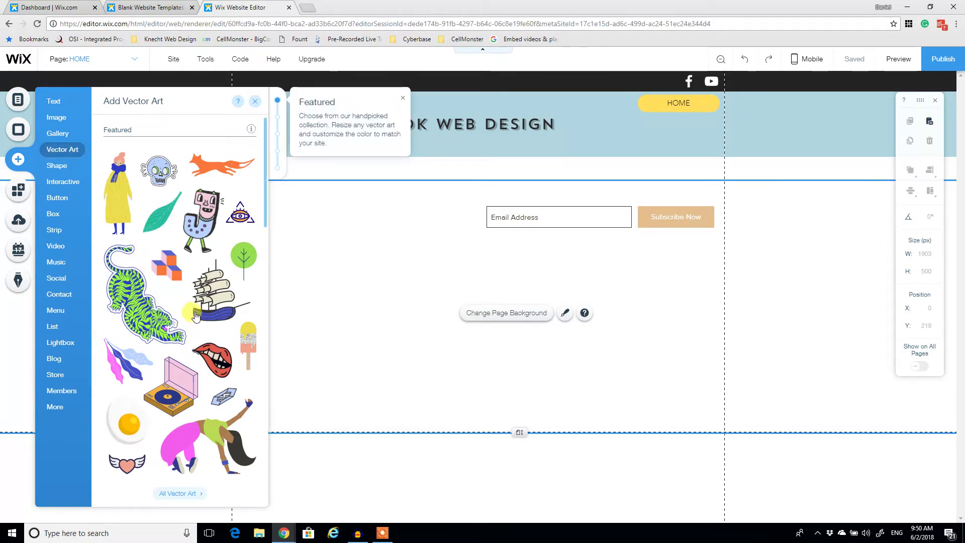
pyautogui.scroll(-7, 196, 316)
pyautogui.scroll(7, 194, 312)
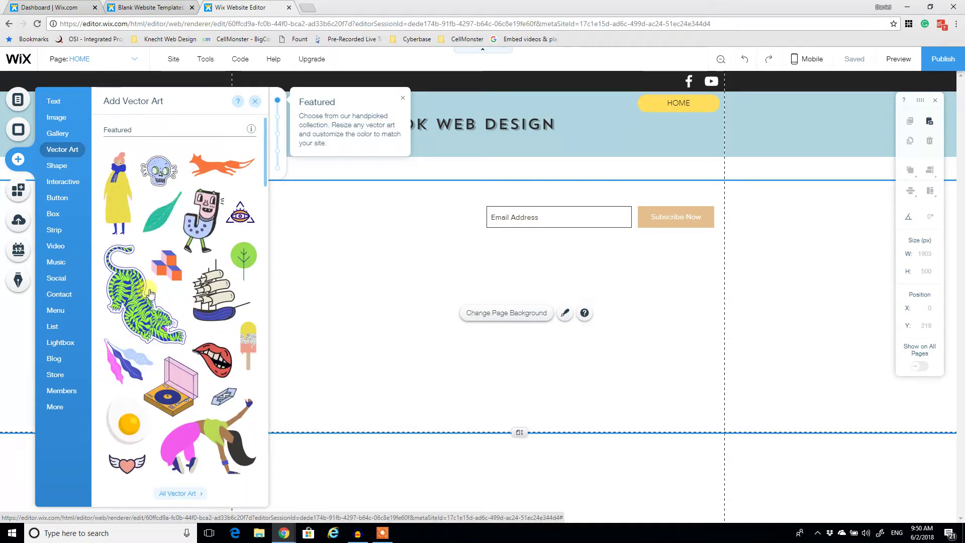
pyautogui.click(120, 204)
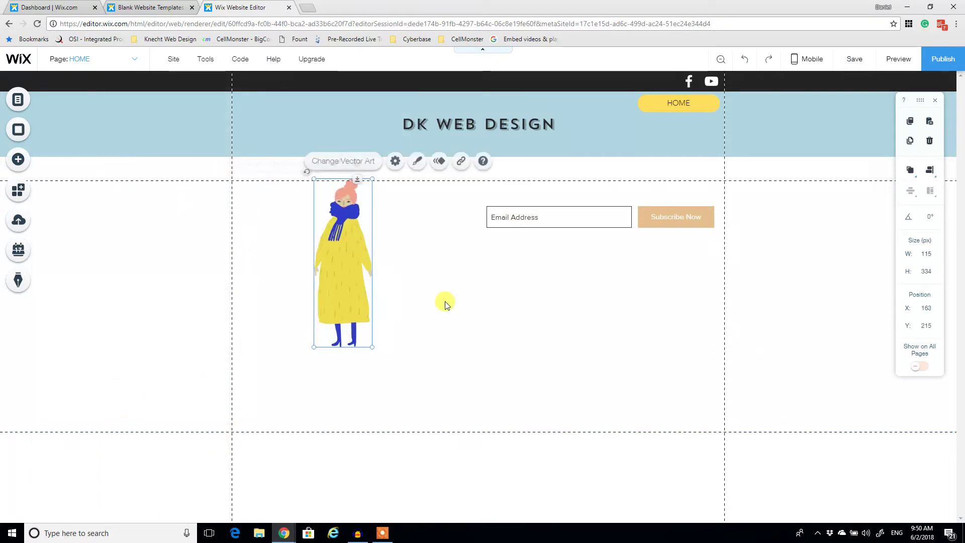
# Step: Move the woman illustration to the left and drag the signup form down and left beside her
pyautogui.click(447, 305)
pyautogui.click(335, 287)
pyautogui.moveTo(332, 282); pyautogui.dragTo(265, 302)
pyautogui.click(411, 310)
pyautogui.click(595, 211)
pyautogui.moveTo(595, 212); pyautogui.dragTo(519, 344)
# Step: Add a Tall Title reading 'WELCOME TO DK WEB DESIGN - SUBSCRIBE NOW FOR FREE VIDEOS', widen it, and place the form beneath
pyautogui.click(86, 151)
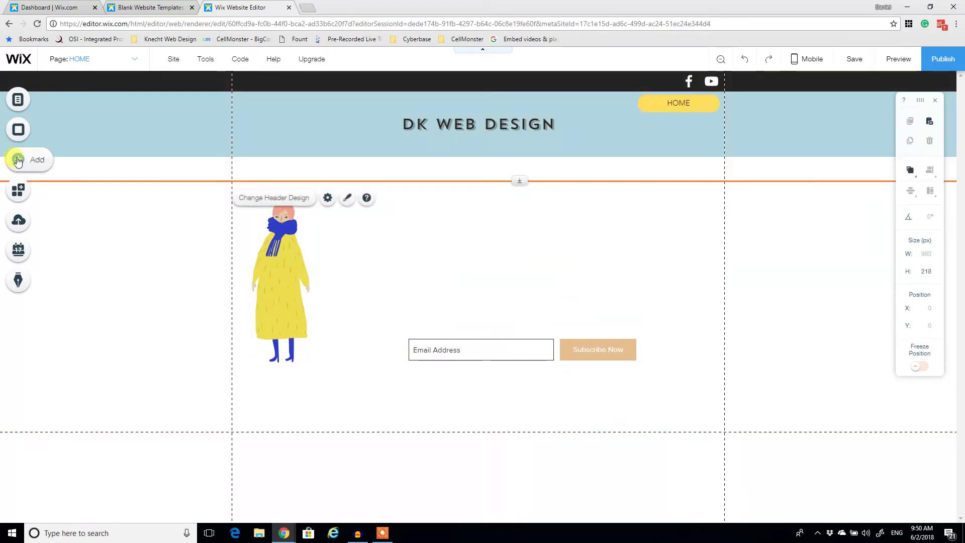
pyautogui.click(29, 160)
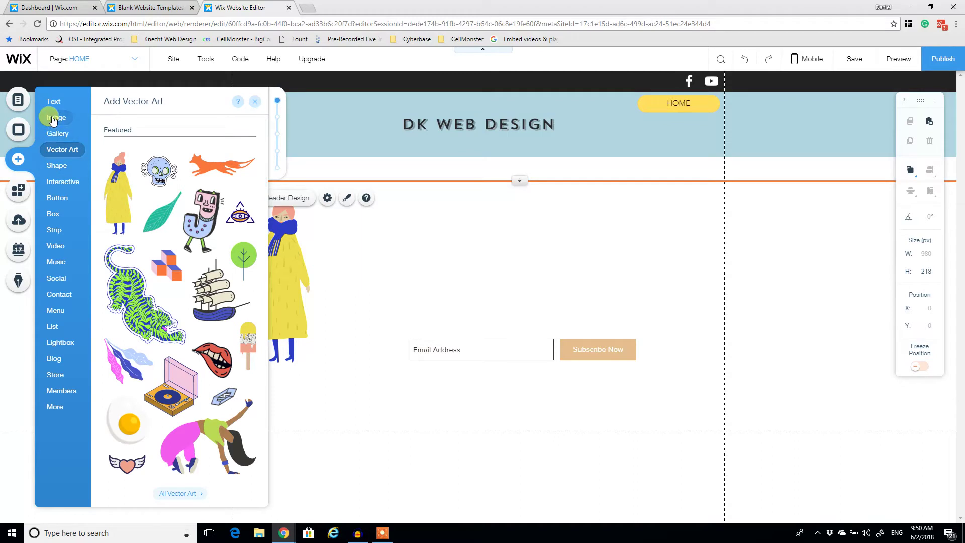
pyautogui.click(51, 101)
pyautogui.scroll(-5, 260, 219)
pyautogui.moveTo(180, 129); pyautogui.dragTo(467, 232)
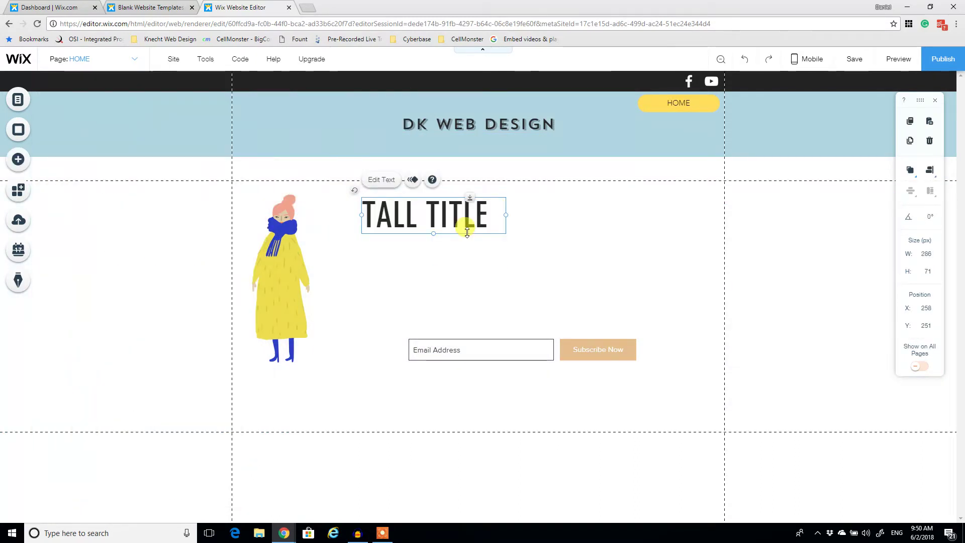
pyautogui.doubleClick(448, 216)
pyautogui.write('WELCOME TO DK')
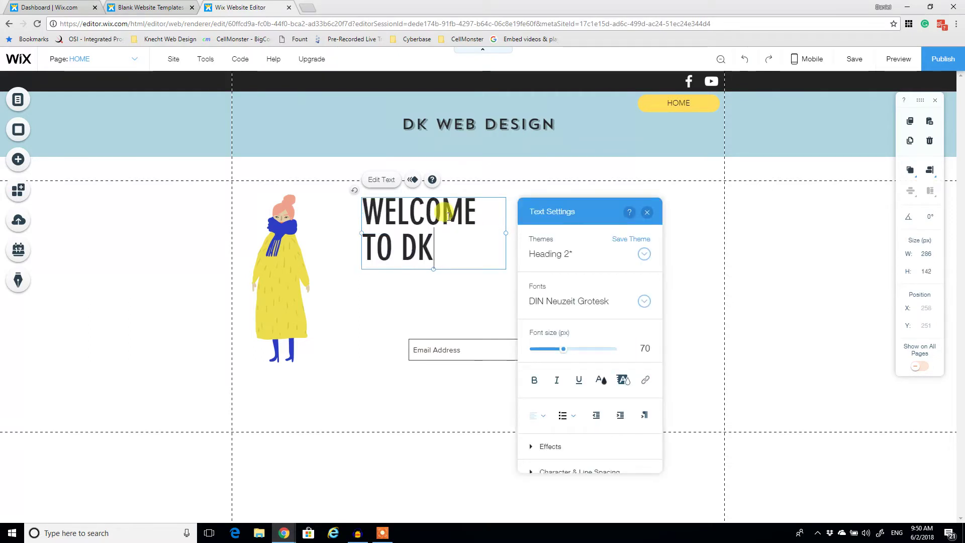
pyautogui.write(' WEB DESIGN ')
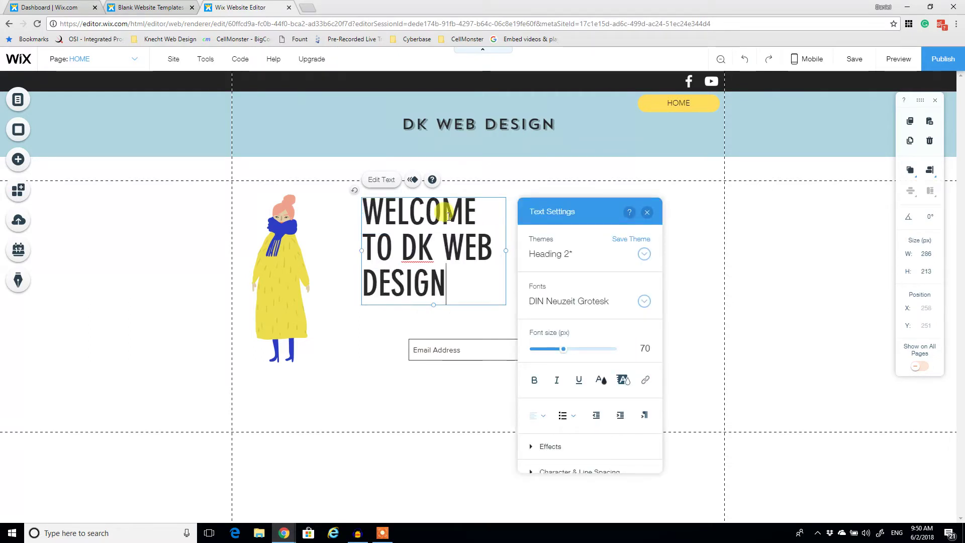
pyautogui.write('- SUBSCRI')
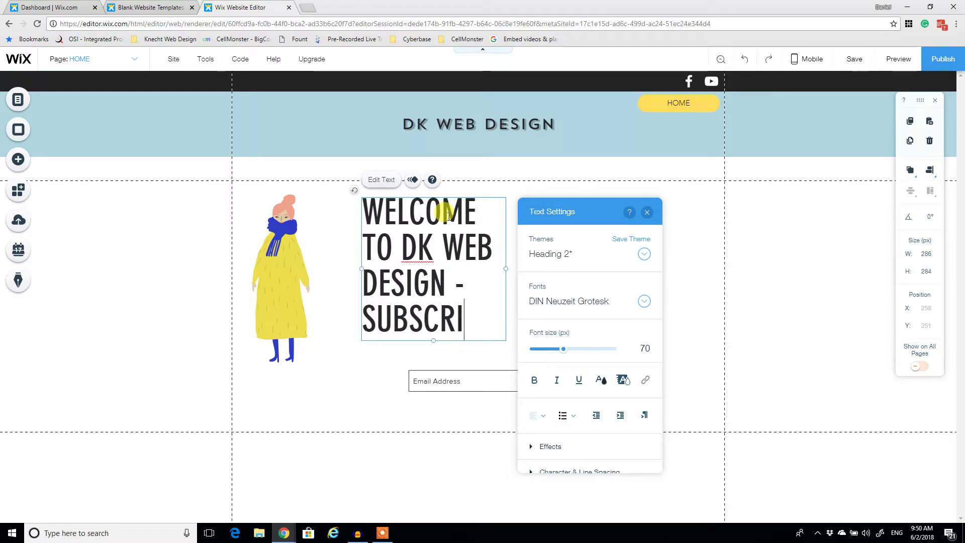
pyautogui.write('BE NOW FOR FREE ')
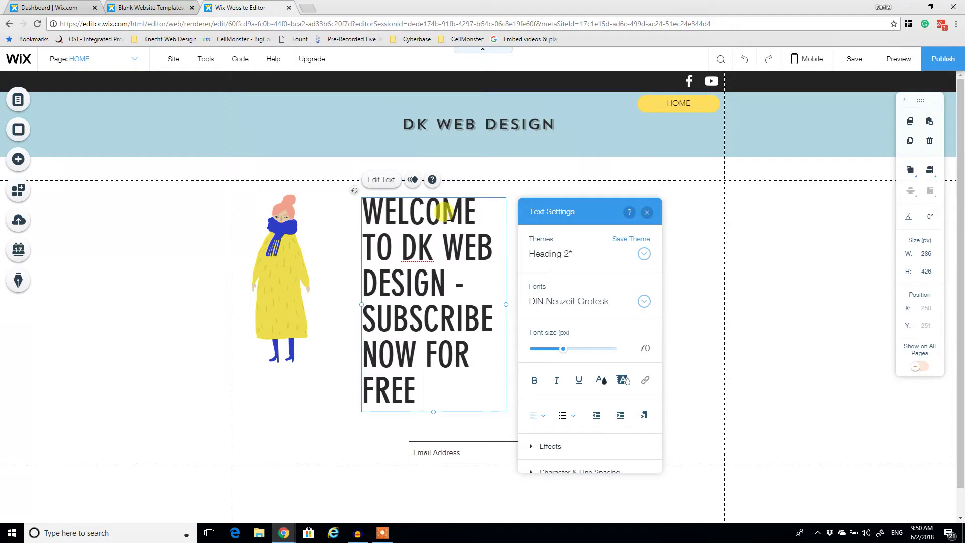
pyautogui.write('VIDEOS')
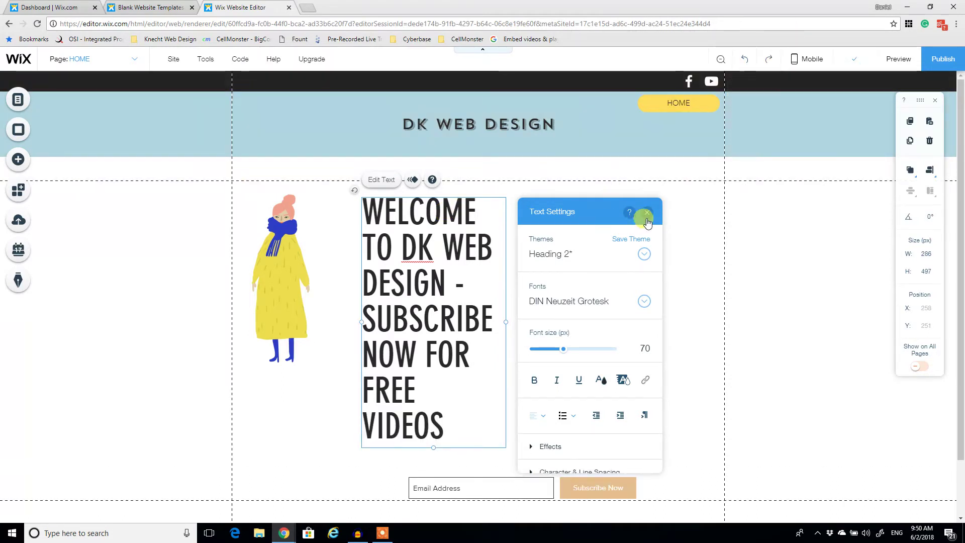
pyautogui.click(647, 212)
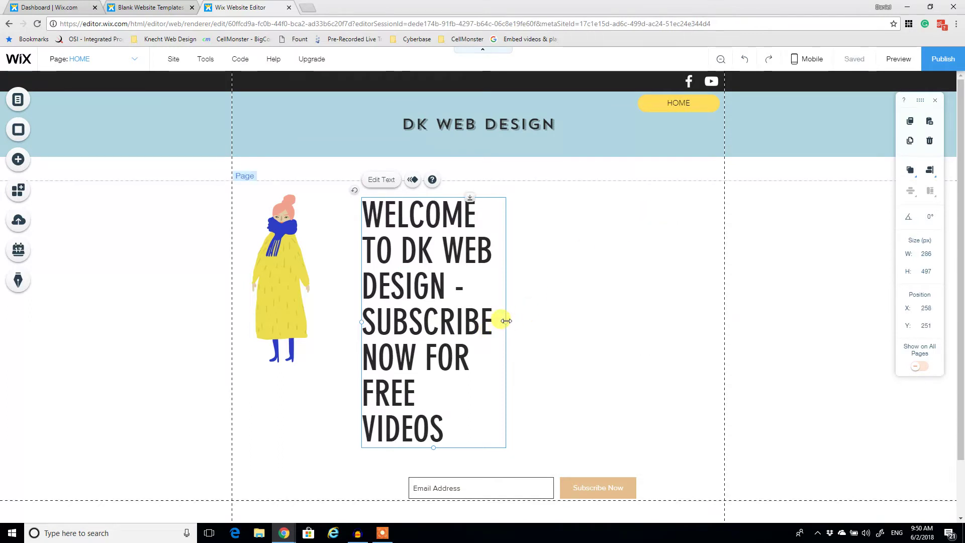
pyautogui.moveTo(505, 321); pyautogui.dragTo(677, 307)
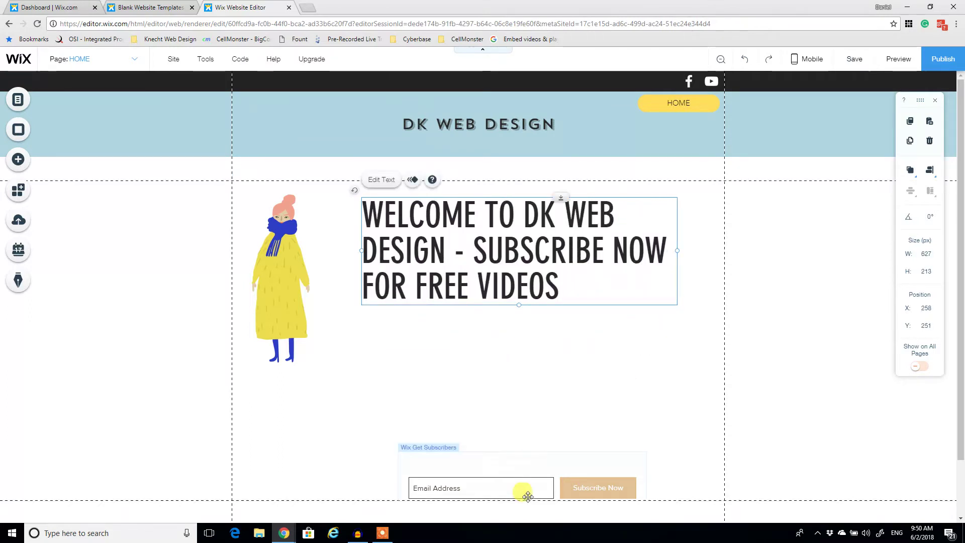
pyautogui.moveTo(521, 491); pyautogui.dragTo(519, 348)
# Step: Shift the woman, headline and form together slightly right, then raise the content strip under the header
pyautogui.click(582, 414)
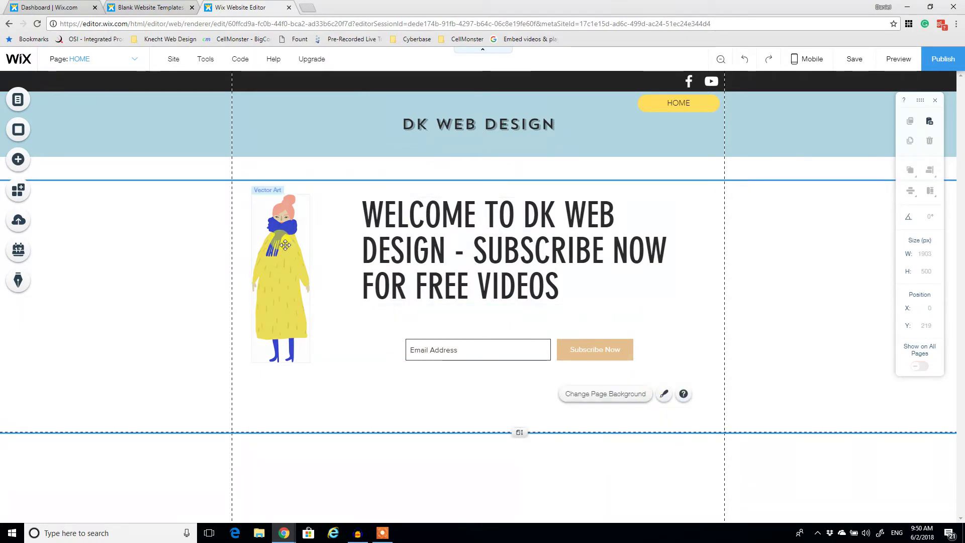
pyautogui.click(281, 236)
pyautogui.keyDown('shift'); pyautogui.click(449, 237); pyautogui.keyUp('shift')
pyautogui.keyDown('shift'); pyautogui.click(470, 347); pyautogui.keyUp('shift')
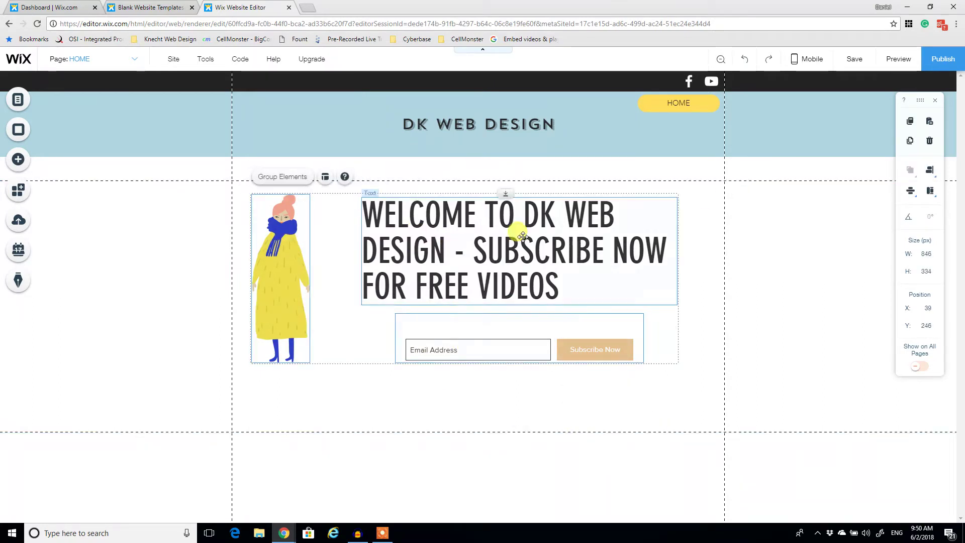
pyautogui.moveTo(468, 259)
pyautogui.mouseDown()
pyautogui.moveTo(487, 261)
pyautogui.moveTo(478, 254)
pyautogui.mouseUp()
pyautogui.click(819, 328)
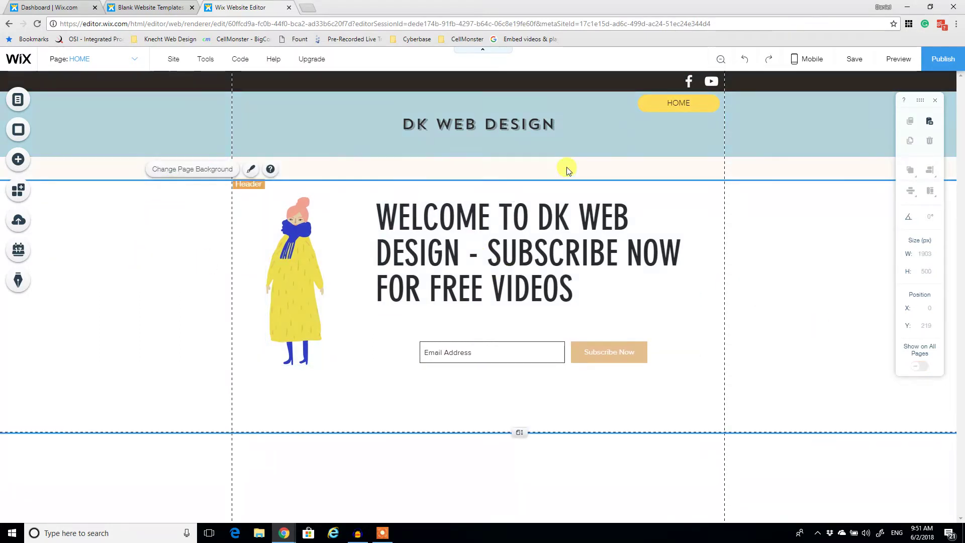
pyautogui.moveTo(512, 179); pyautogui.dragTo(516, 104)
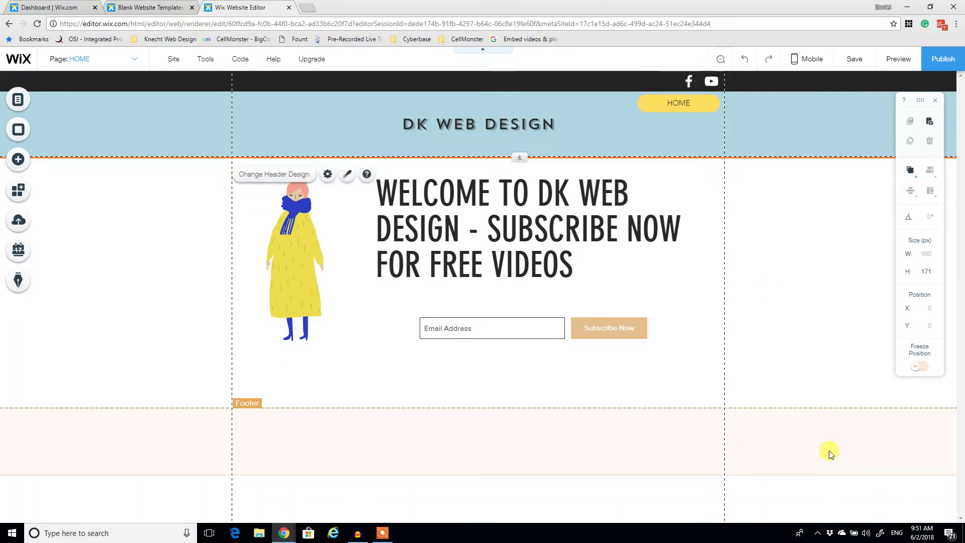
# Step: Try the Swaying Palms, snowboarder and water-drop videos, then set the pineapple pattern as the page background
pyautogui.click(162, 218)
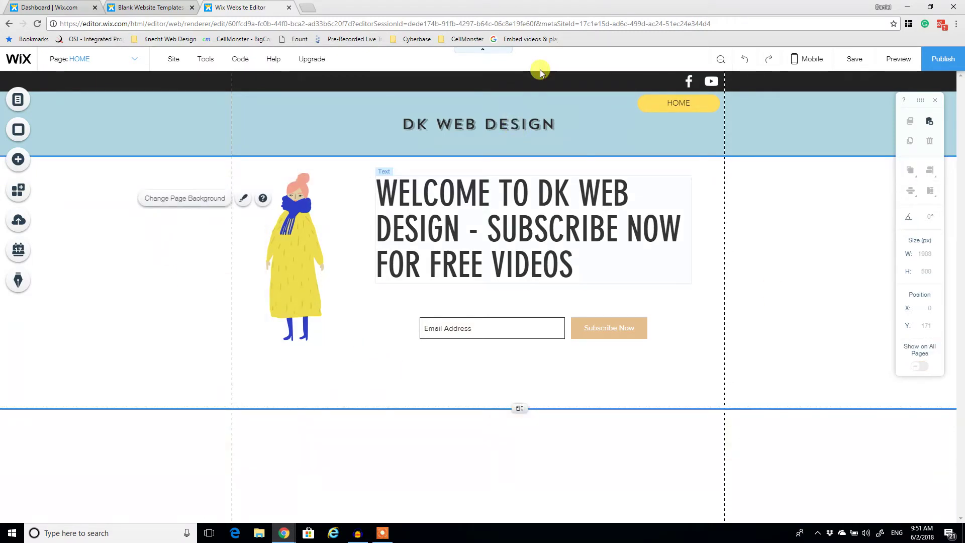
pyautogui.click(196, 201)
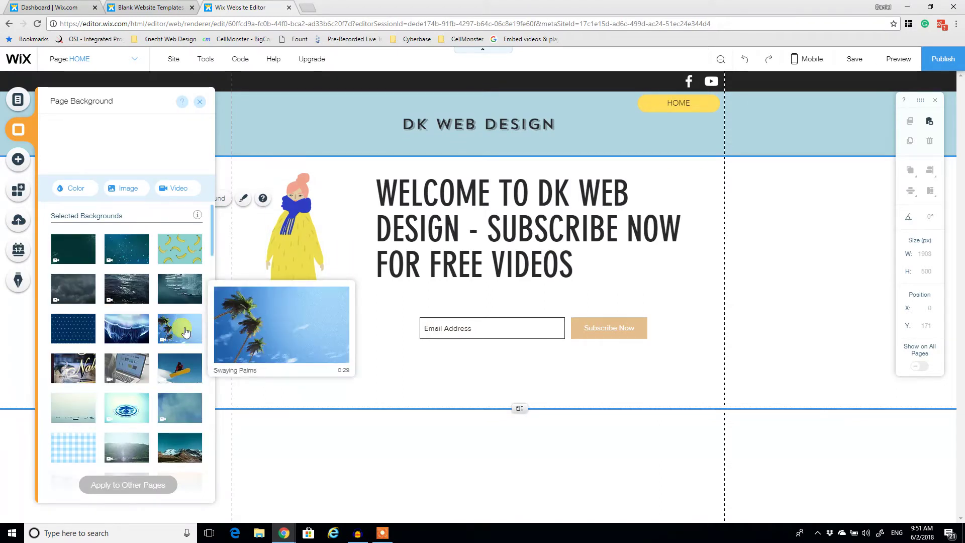
pyautogui.click(186, 332)
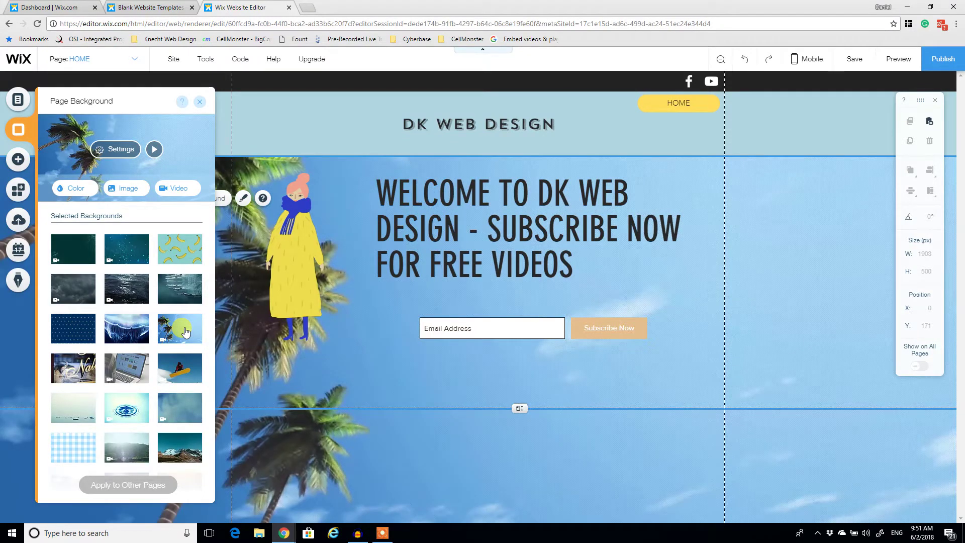
pyautogui.click(177, 370)
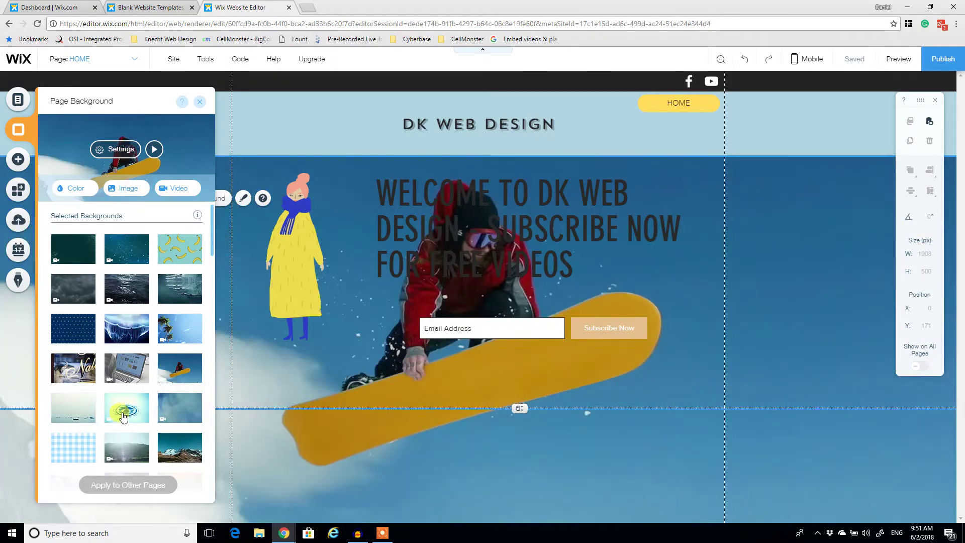
pyautogui.click(123, 416)
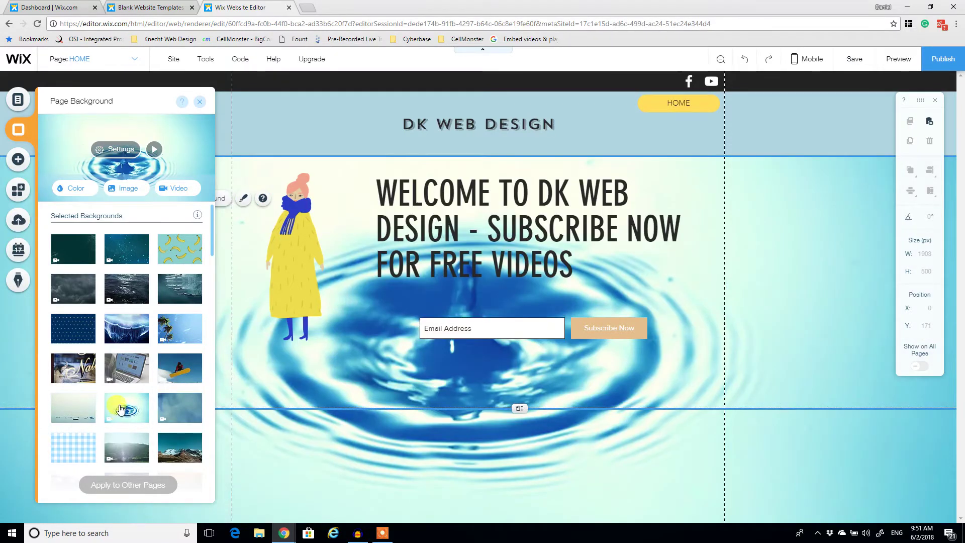
pyautogui.scroll(-10, 100, 402)
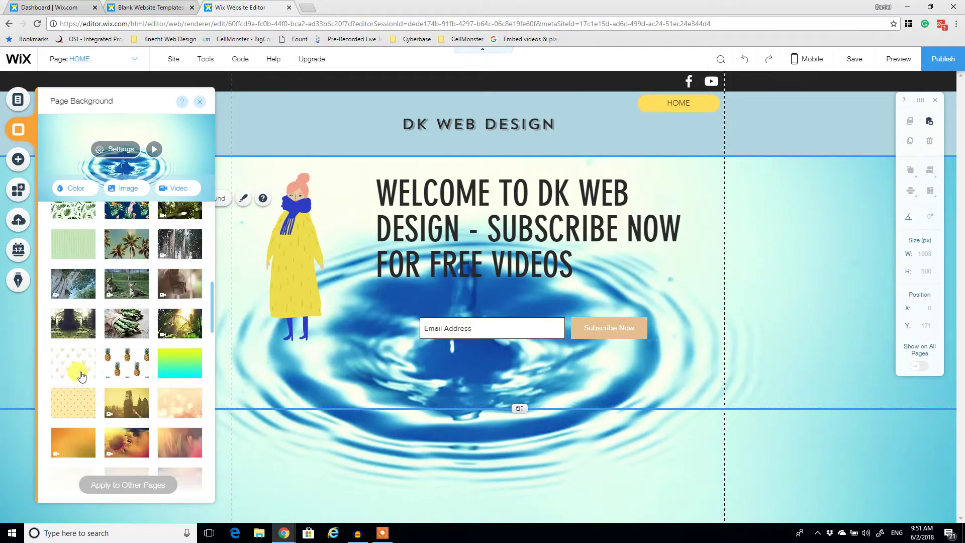
pyautogui.click(126, 360)
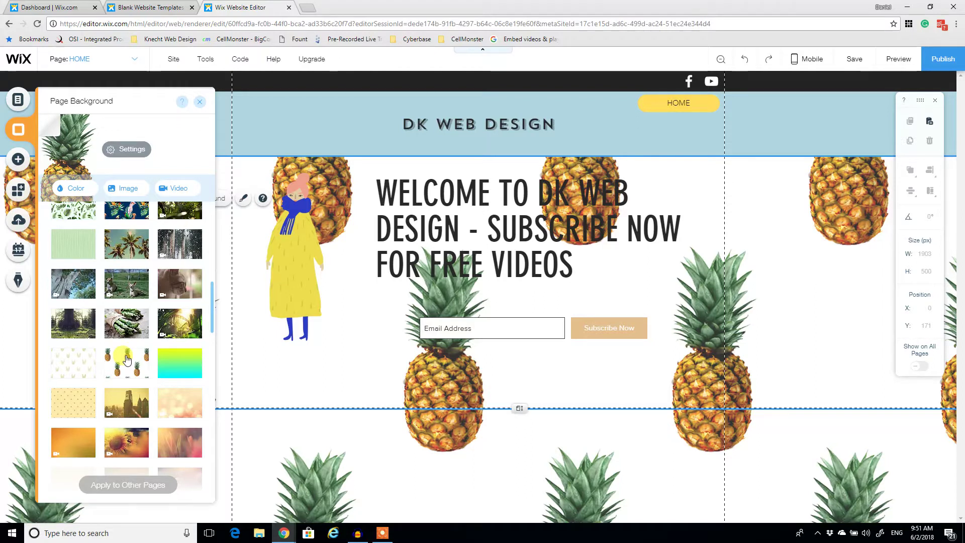
pyautogui.click(189, 357)
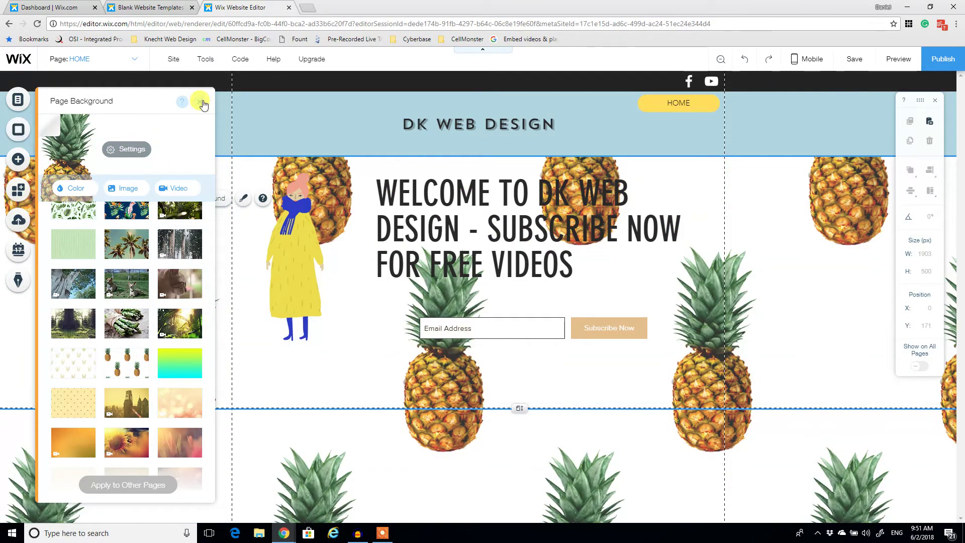
pyautogui.click(203, 104)
pyautogui.click(181, 199)
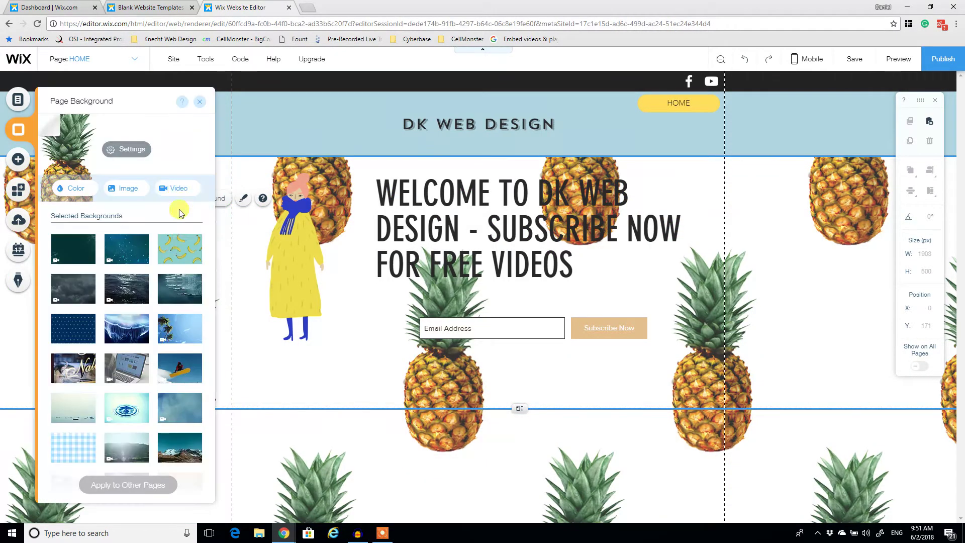
# Step: Fade the pineapple background image to 20% opacity with parallax scrolling and top-left tiling
pyautogui.click(126, 149)
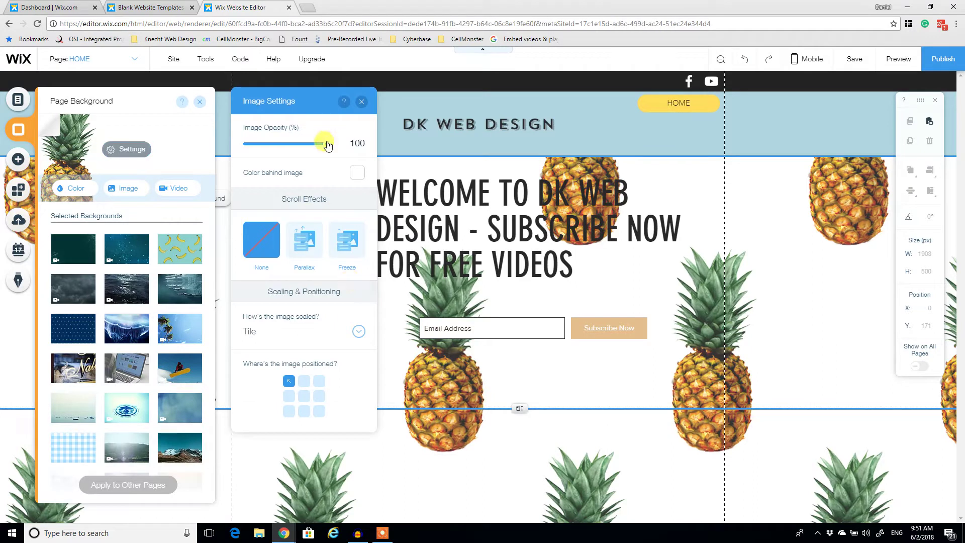
pyautogui.moveTo(327, 145); pyautogui.dragTo(265, 149)
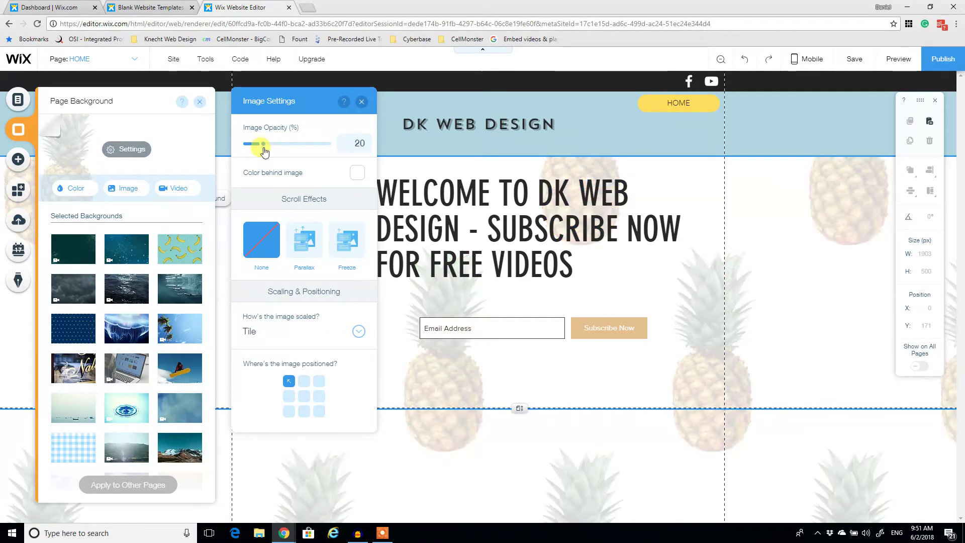
pyautogui.click(307, 250)
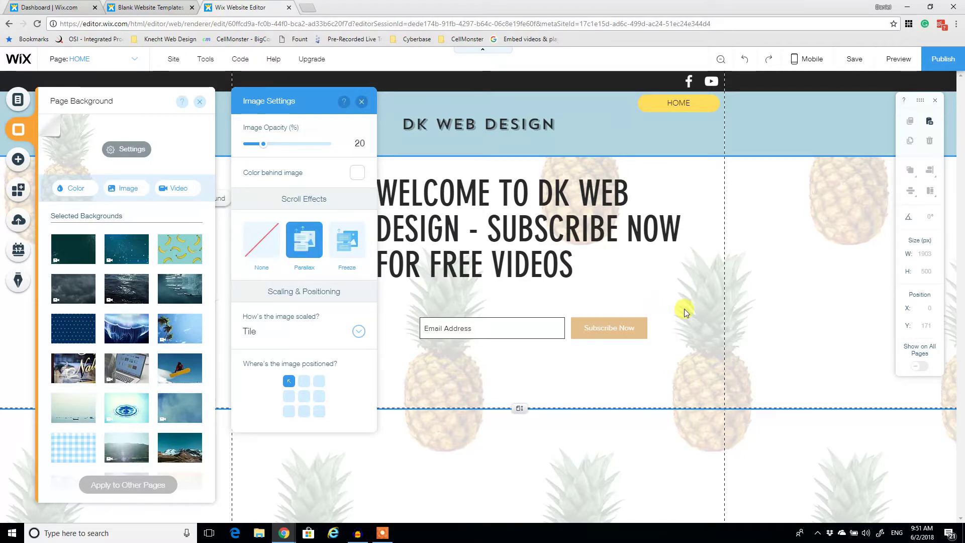
pyautogui.click(304, 396)
pyautogui.click(288, 381)
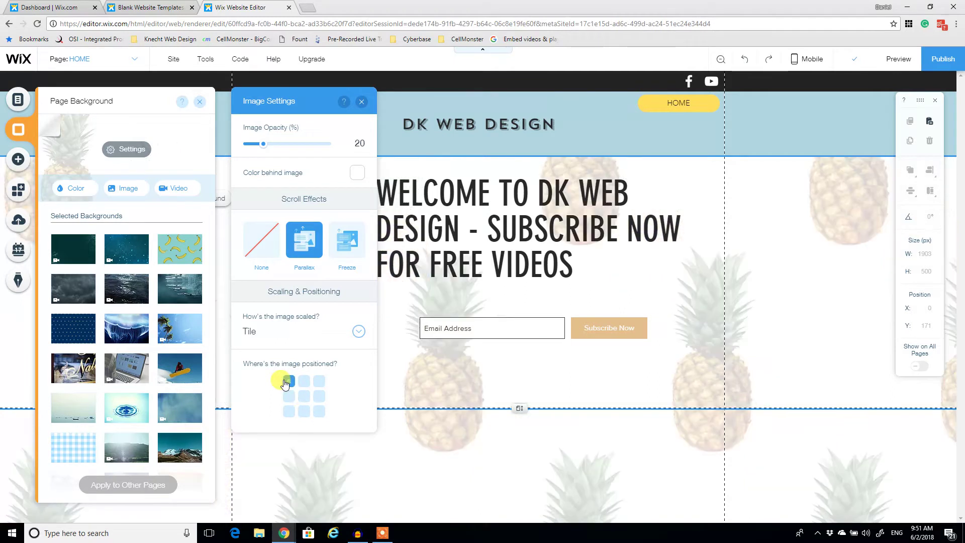
# Step: Set the colour behind the pineapple image to light yellow #FFEBAA
pyautogui.click(356, 174)
pyautogui.click(392, 248)
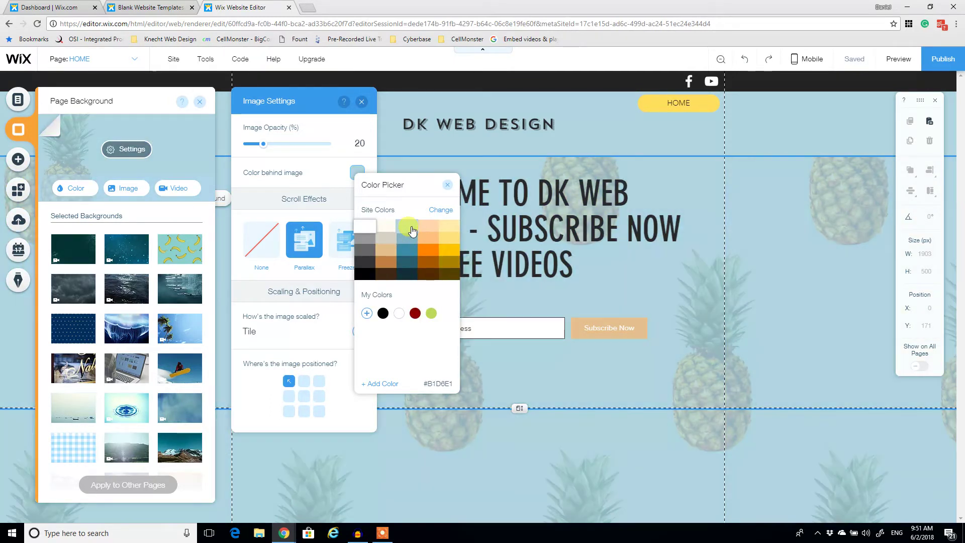
pyautogui.click(428, 227)
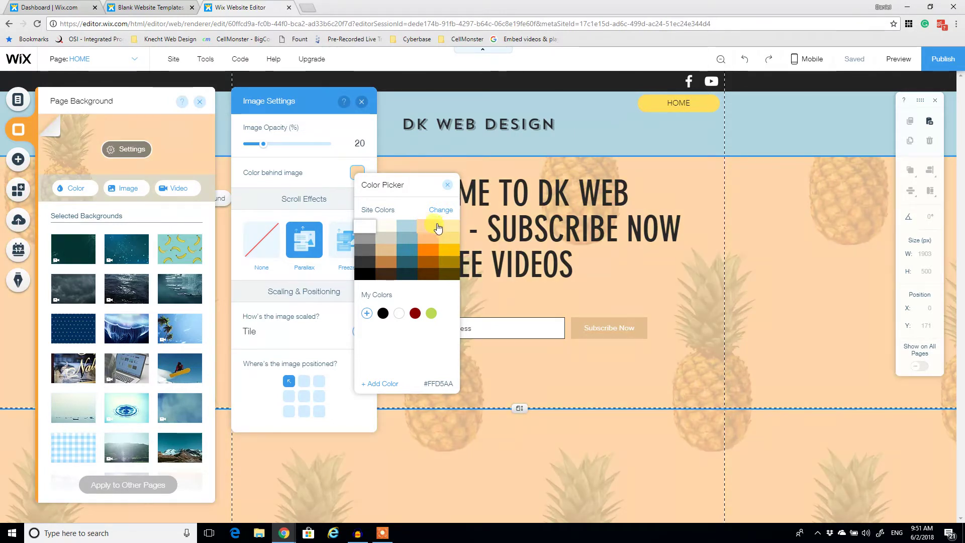
pyautogui.click(445, 229)
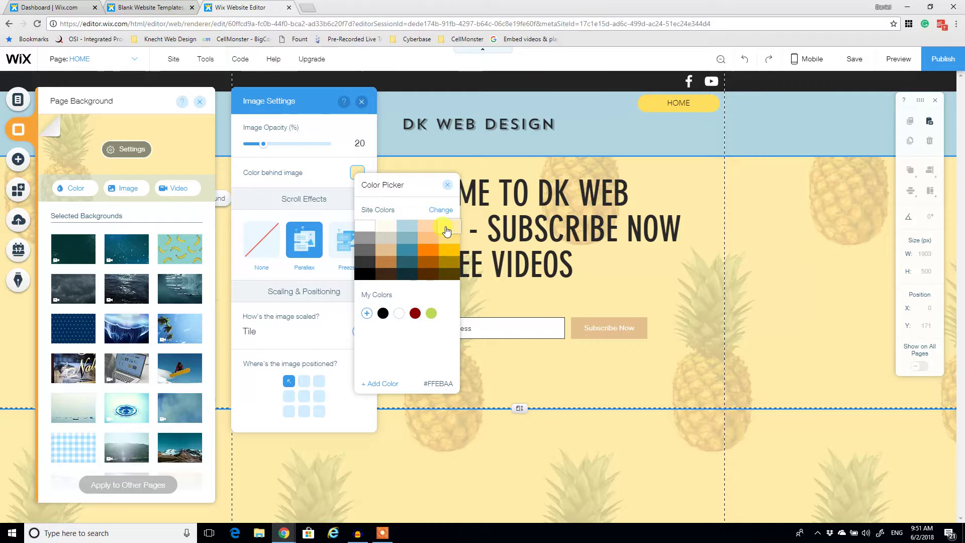
pyautogui.click(357, 172)
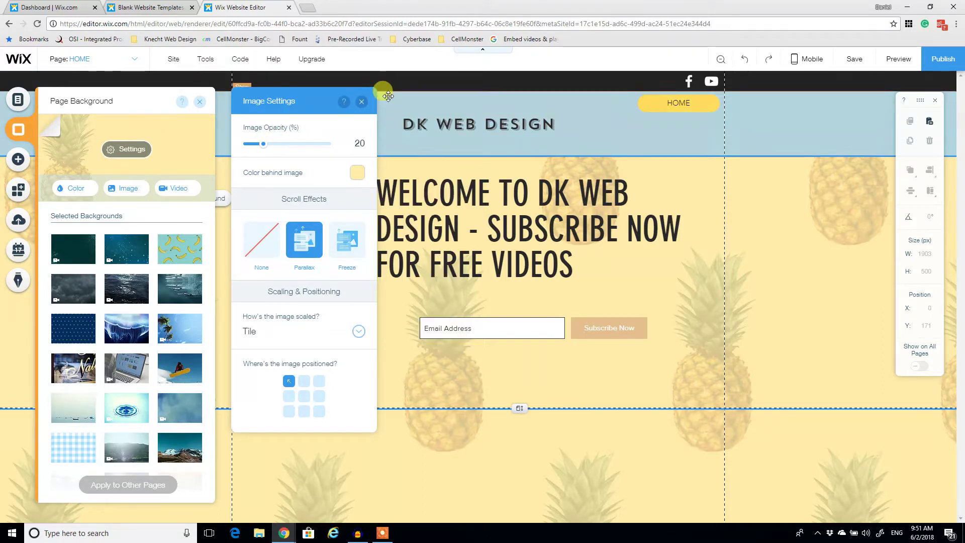
pyautogui.click(361, 102)
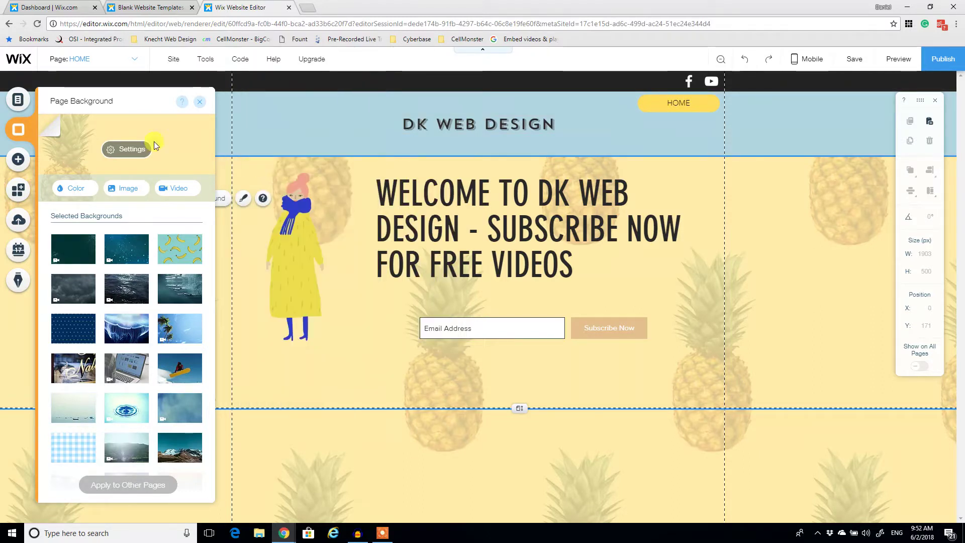
pyautogui.click(200, 101)
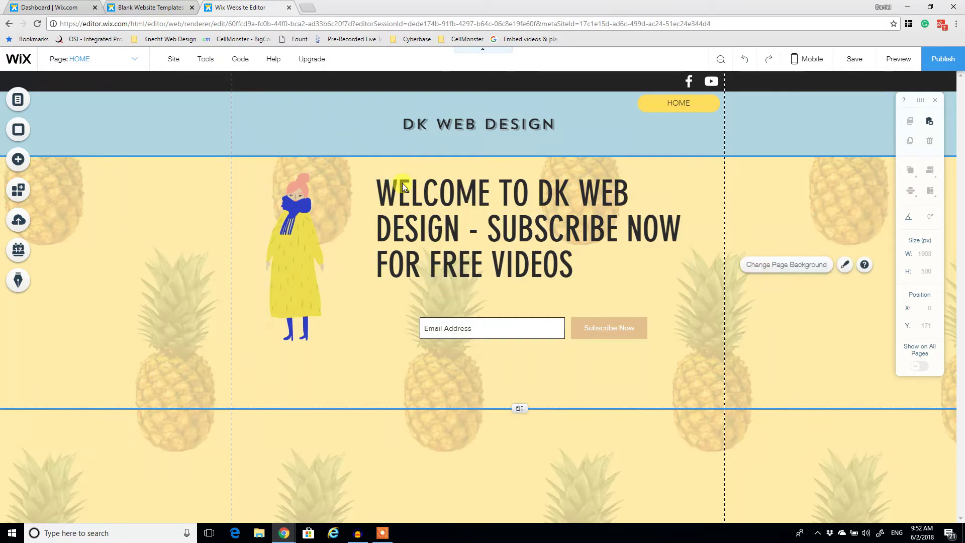
# Step: Add a rectangle shape below the woman illustration and enlarge it to about 899 × 346 px
pyautogui.click(18, 159)
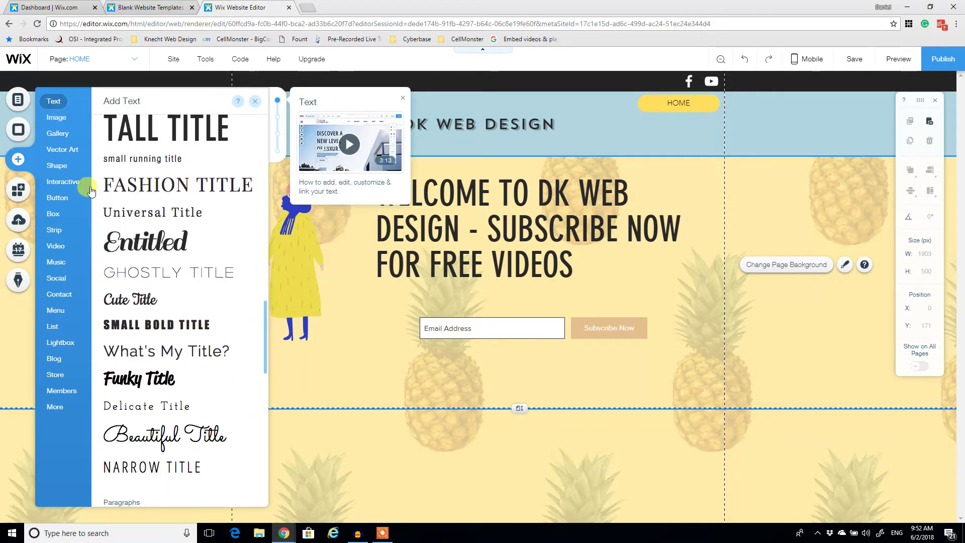
pyautogui.click(57, 166)
pyautogui.scroll(-15, 181, 312)
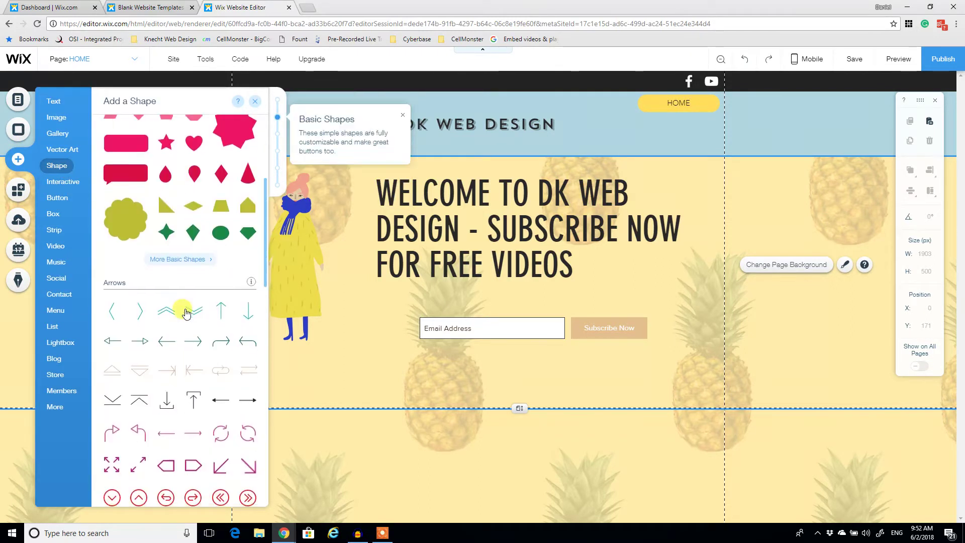
pyautogui.scroll(15, 182, 313)
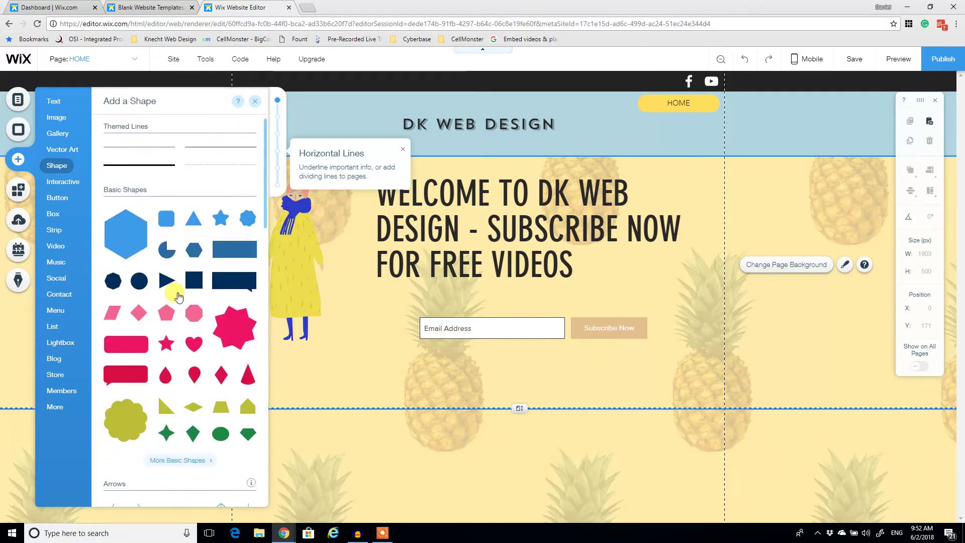
pyautogui.moveTo(230, 254); pyautogui.dragTo(260, 376)
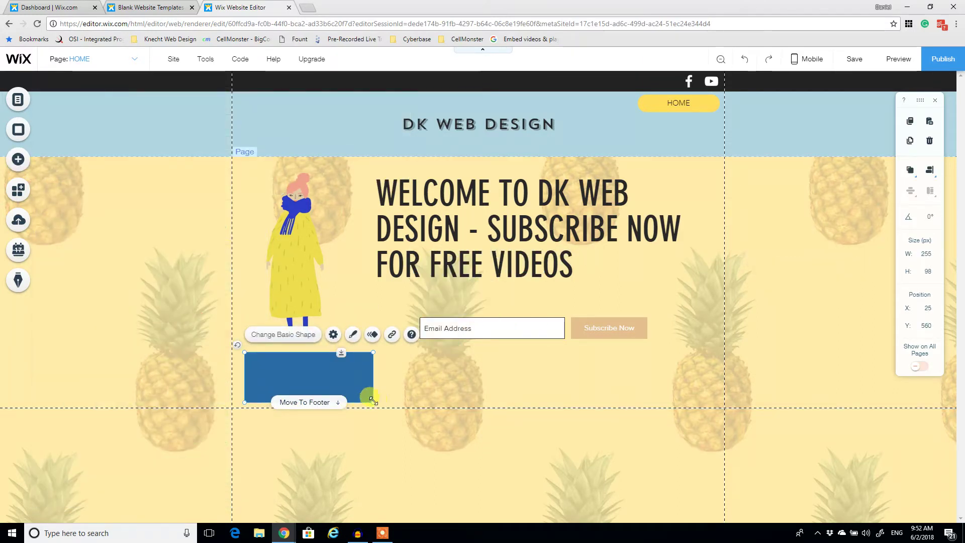
pyautogui.moveTo(372, 400); pyautogui.dragTo(696, 501)
pyautogui.scroll(-2, 505, 392)
pyautogui.moveTo(486, 332); pyautogui.dragTo(487, 249)
pyautogui.rightClick(508, 309)
pyautogui.click(305, 247)
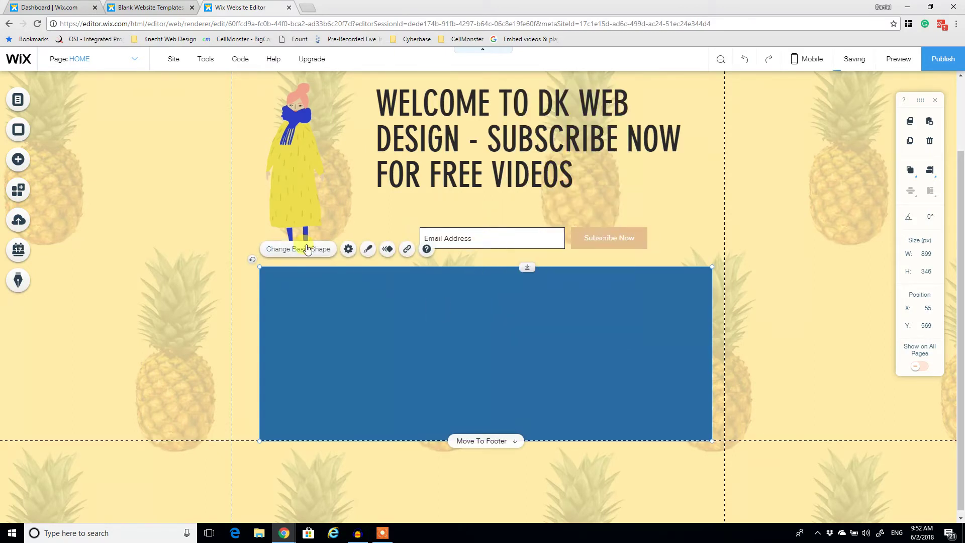
# Step: Fill the rectangle black at 51% opacity
pyautogui.click(367, 249)
pyautogui.click(833, 320)
pyautogui.moveTo(804, 327); pyautogui.dragTo(773, 326)
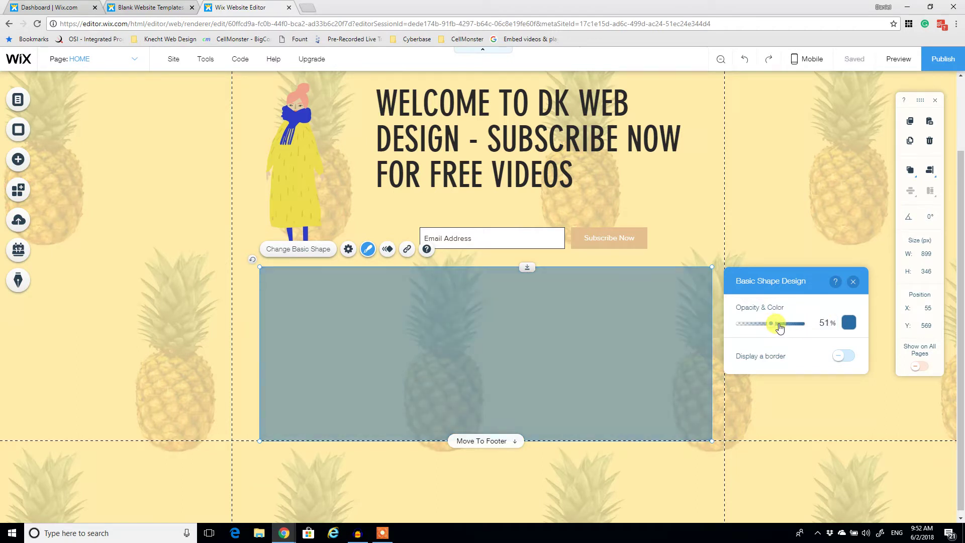
pyautogui.click(849, 322)
pyautogui.click(727, 402)
pyautogui.click(808, 318)
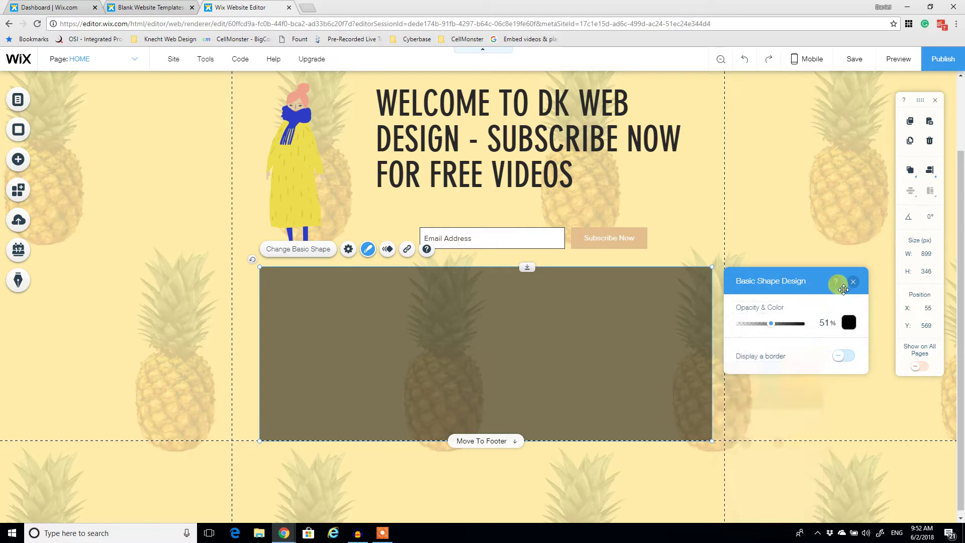
pyautogui.click(853, 282)
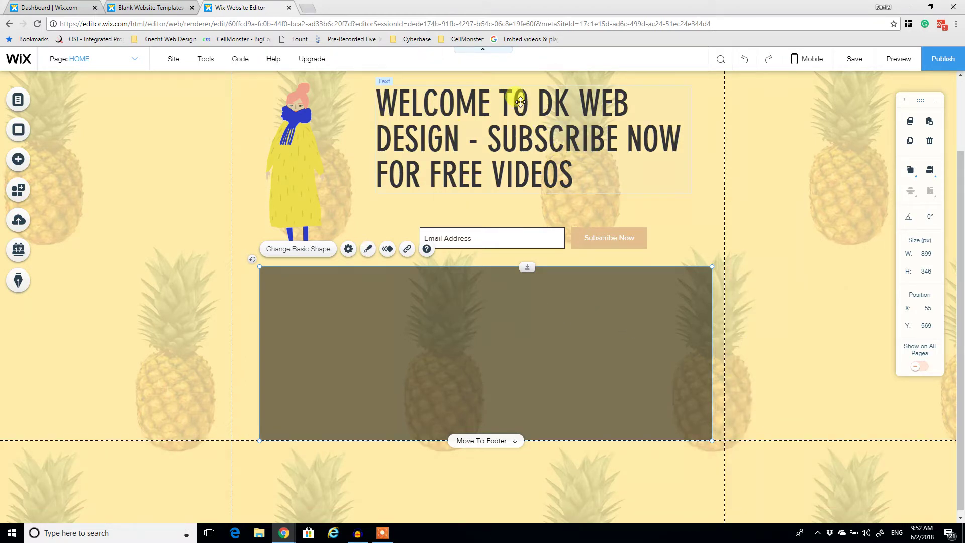
# Step: Change the WELCOME TO DK WEB DESIGN headline text colour to white
pyautogui.click(486, 106)
pyautogui.doubleClick(553, 169)
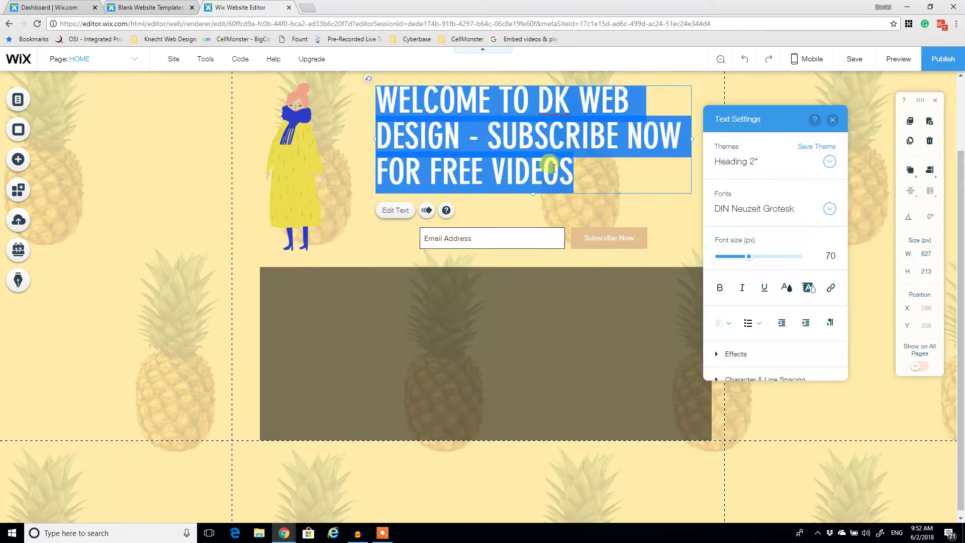
pyautogui.click(786, 287)
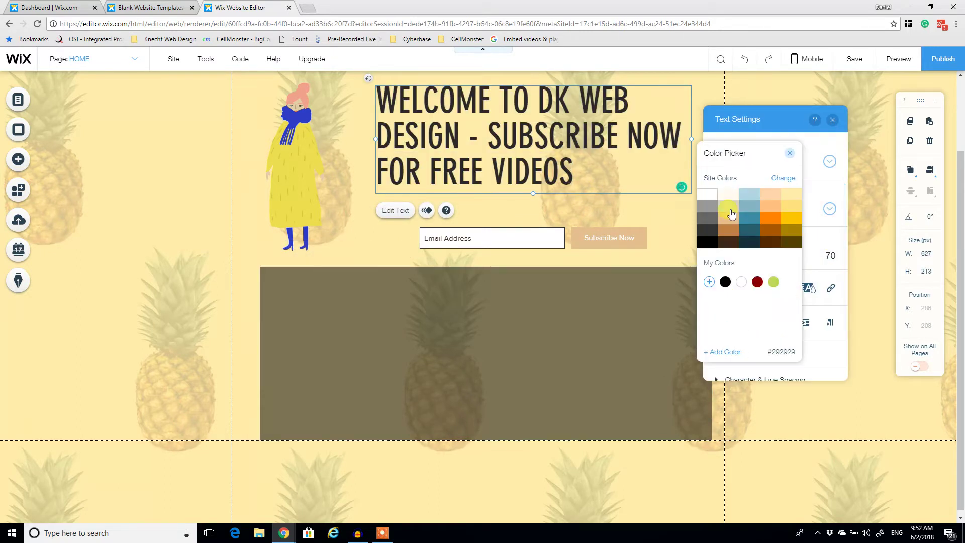
pyautogui.click(706, 196)
pyautogui.click(793, 152)
pyautogui.click(832, 120)
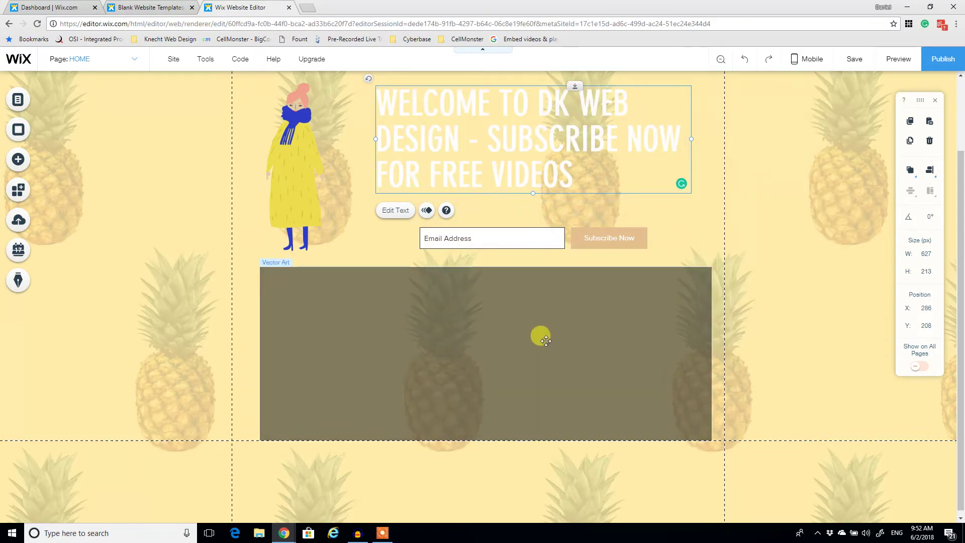
pyautogui.click(540, 338)
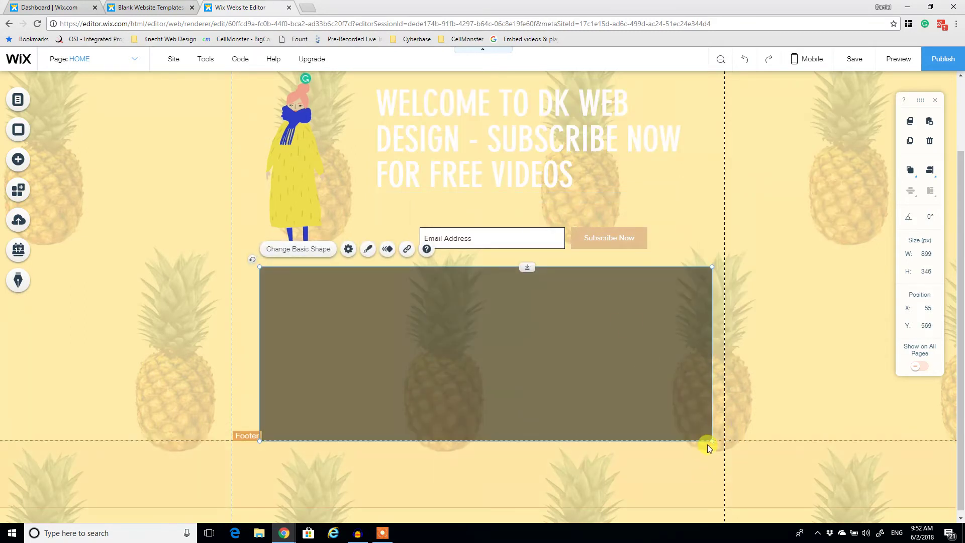
# Step: Enlarge the rectangle slightly and move the woman, headline and form together onto it
pyautogui.moveTo(708, 441); pyautogui.dragTo(712, 478)
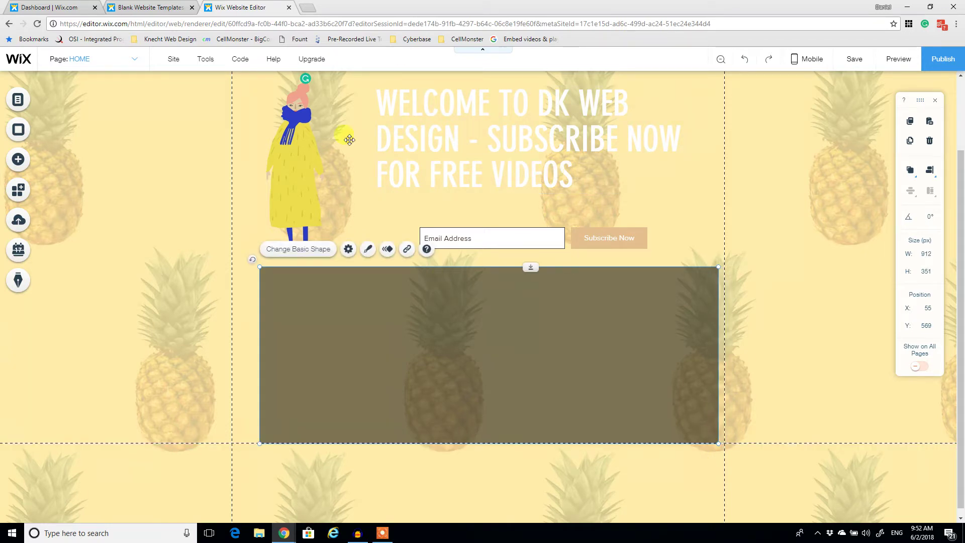
pyautogui.click(306, 152)
pyautogui.keyDown('shift'); pyautogui.click(444, 139); pyautogui.keyUp('shift')
pyautogui.keyDown('shift'); pyautogui.click(524, 215); pyautogui.keyUp('shift')
pyautogui.moveTo(501, 156)
pyautogui.mouseDown()
pyautogui.moveTo(499, 323)
pyautogui.moveTo(510, 328)
pyautogui.moveTo(500, 144)
pyautogui.mouseUp()
# Step: Raise the dark rectangle under the header, resize it to 925 × 356 px, and reposition the headline
pyautogui.click(509, 328)
pyautogui.scroll(2, 499, 173)
pyautogui.moveTo(516, 176); pyautogui.dragTo(512, 165)
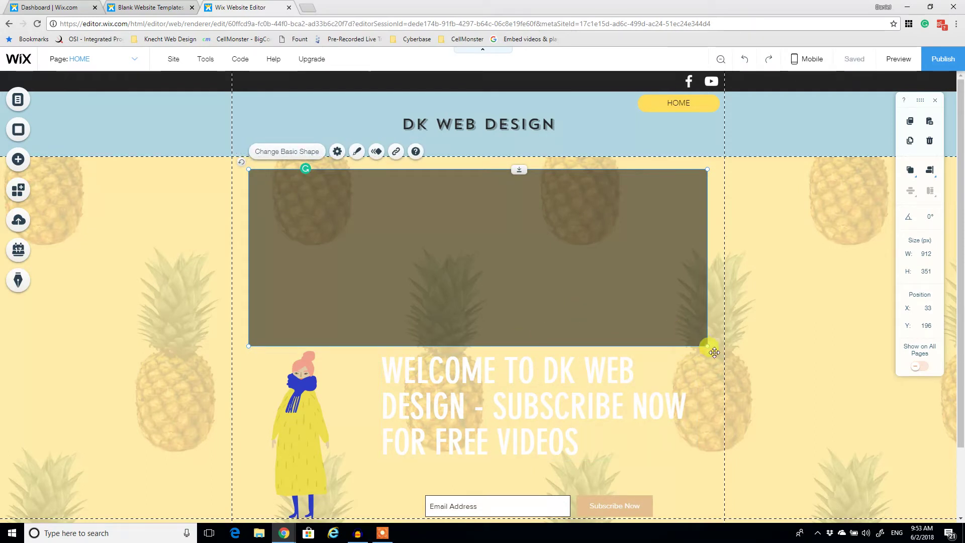
pyautogui.moveTo(714, 352); pyautogui.dragTo(713, 345)
pyautogui.moveTo(424, 246); pyautogui.dragTo(427, 248)
pyautogui.click(452, 382)
pyautogui.scroll(-2, 361, 342)
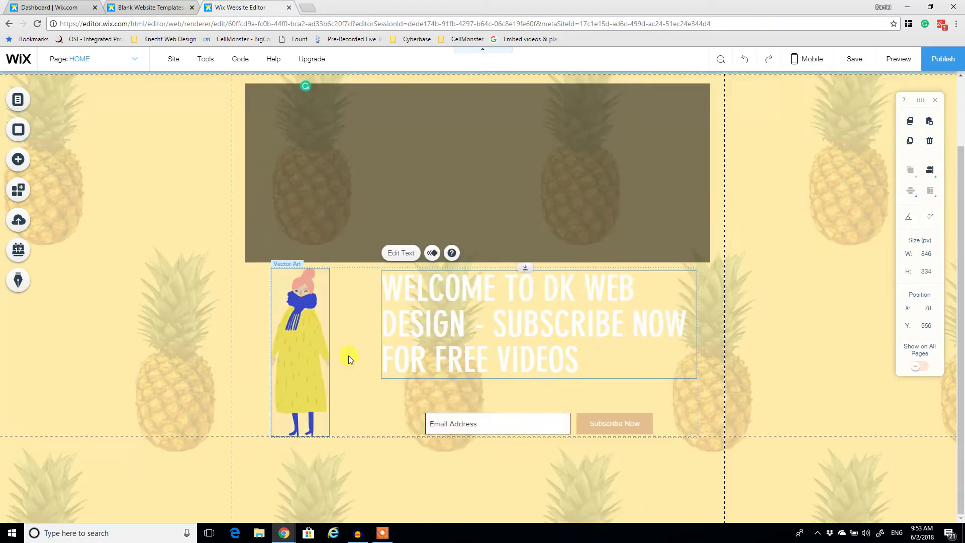
pyautogui.scroll(2, 500, 241)
pyautogui.moveTo(490, 349); pyautogui.dragTo(489, 274)
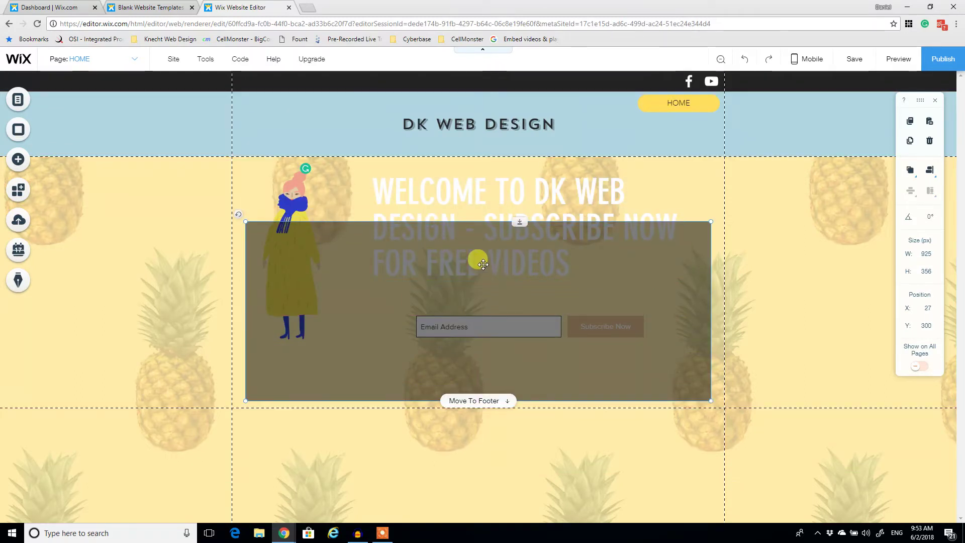
# Step: Move the dark rectangle down the page and back up again
pyautogui.click(478, 308)
pyautogui.keyDown('ctrl'); pyautogui.click(485, 279); pyautogui.keyUp('ctrl')
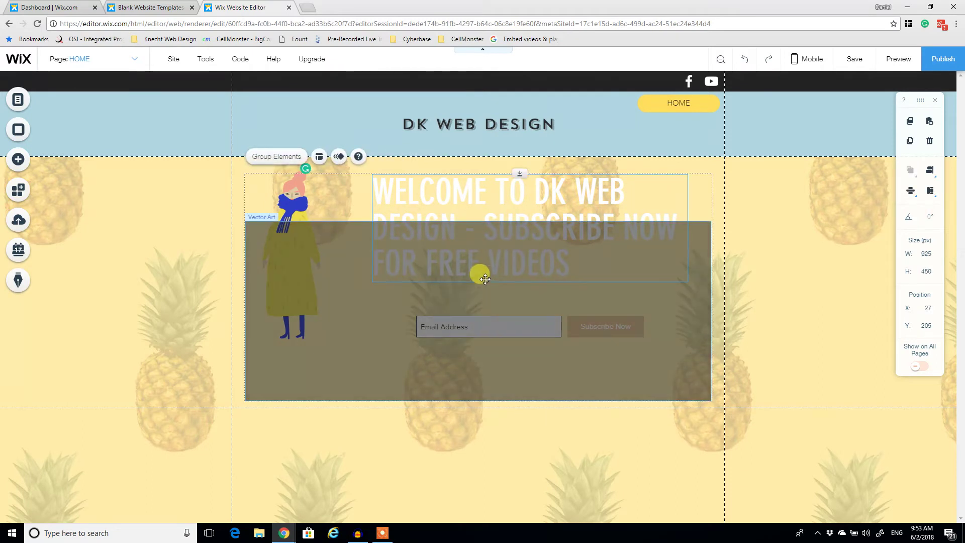
pyautogui.click(776, 267)
pyautogui.click(553, 241)
pyautogui.moveTo(523, 220); pyautogui.dragTo(513, 415)
pyautogui.moveTo(578, 253); pyautogui.dragTo(578, 442)
# Step: Group the woman illustration, welcome headline and subscribe form into one element
pyautogui.click(397, 252)
pyautogui.keyDown('shift'); pyautogui.click(317, 254); pyautogui.keyUp('shift')
pyautogui.keyDown('shift'); pyautogui.click(483, 327); pyautogui.keyUp('shift')
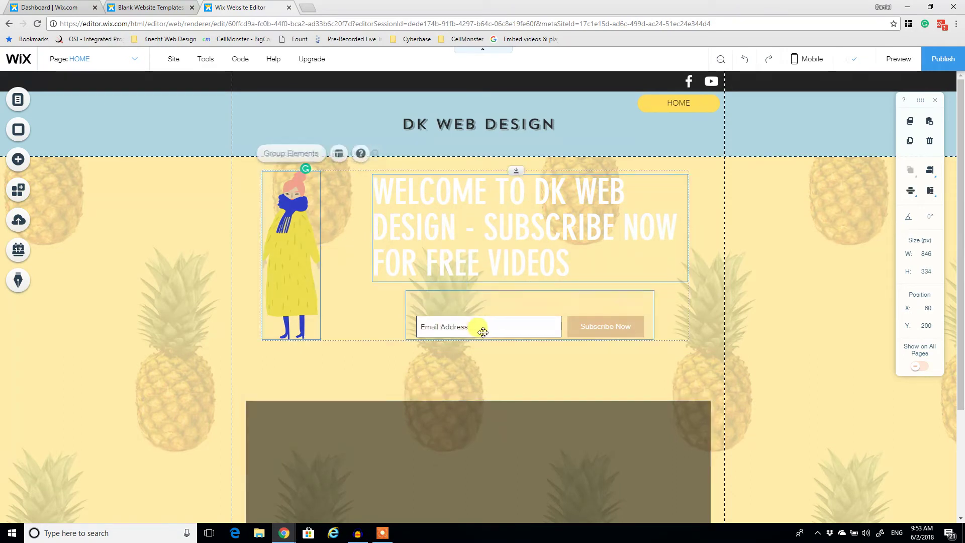
pyautogui.click(294, 144)
pyautogui.click(292, 226)
pyautogui.keyDown('shift'); pyautogui.click(527, 248); pyautogui.keyUp('shift')
pyautogui.keyDown('shift'); pyautogui.click(548, 329); pyautogui.keyUp('shift')
pyautogui.click(296, 170)
pyautogui.click(295, 153)
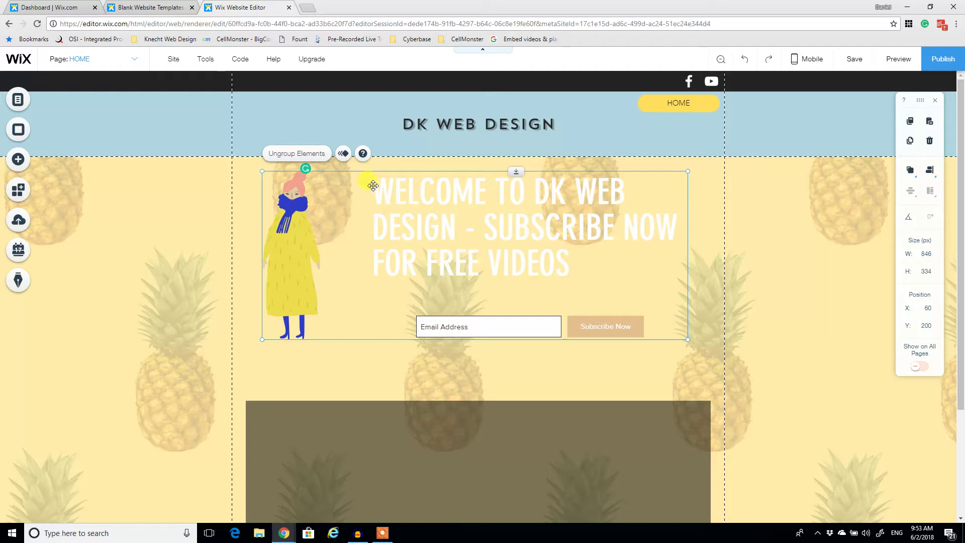
# Step: Enlarge the dark rectangle to 1114 × 429 px and move the group down onto it
pyautogui.click(751, 251)
pyautogui.scroll(-3, 704, 253)
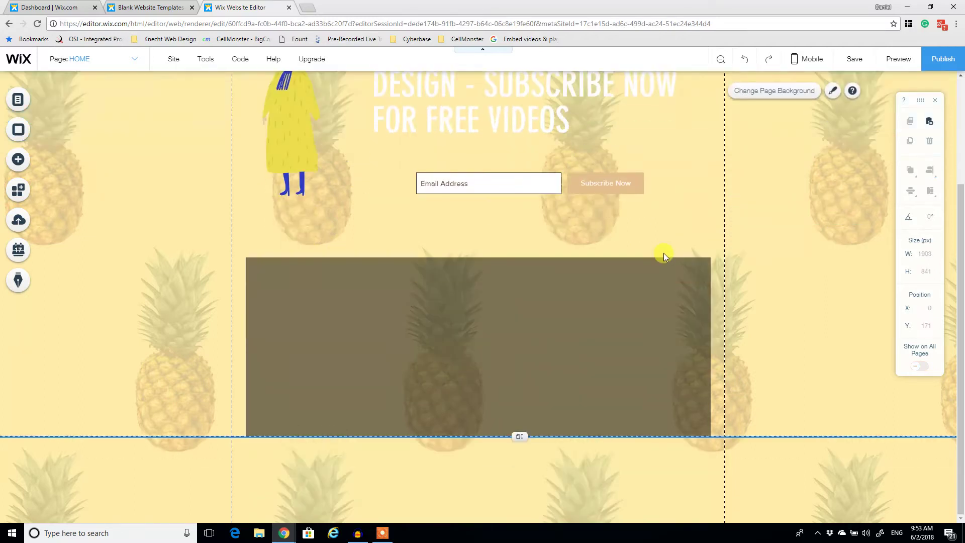
pyautogui.click(543, 293)
pyautogui.moveTo(521, 257); pyautogui.dragTo(519, 252)
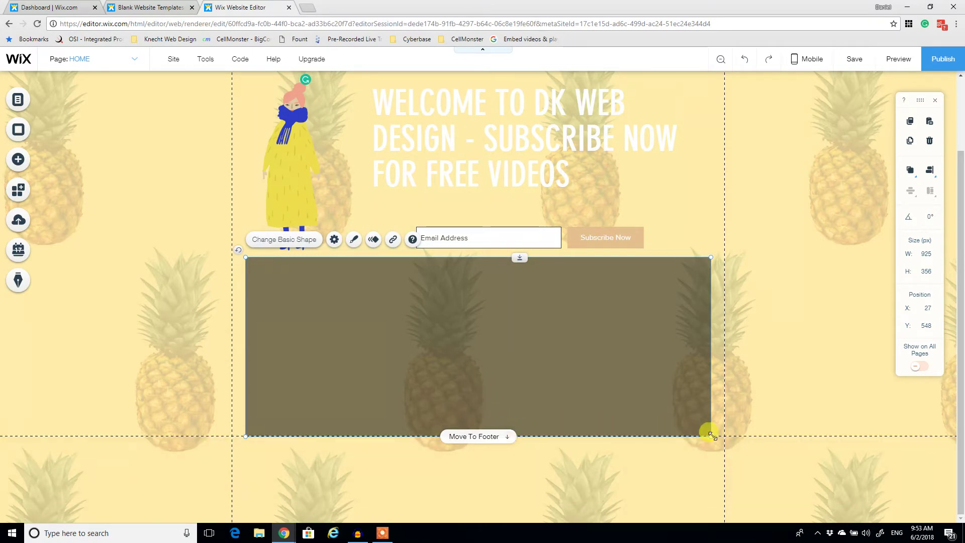
pyautogui.moveTo(708, 433); pyautogui.dragTo(799, 500)
pyautogui.click(587, 202)
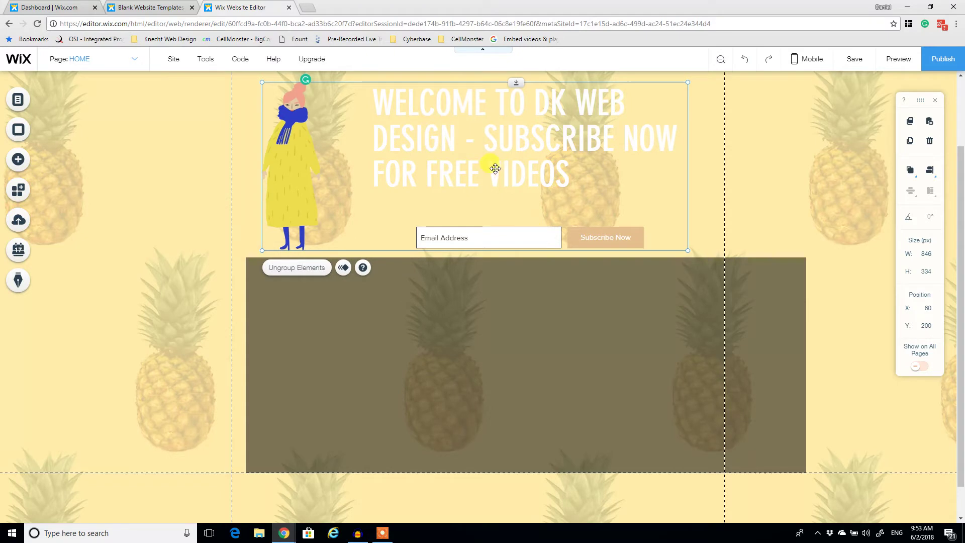
pyautogui.moveTo(495, 168)
pyautogui.mouseDown()
pyautogui.moveTo(523, 358)
pyautogui.moveTo(471, 345)
pyautogui.moveTo(521, 377)
pyautogui.moveTo(502, 368)
pyautogui.moveTo(492, 173)
pyautogui.mouseUp()
pyautogui.click(605, 367)
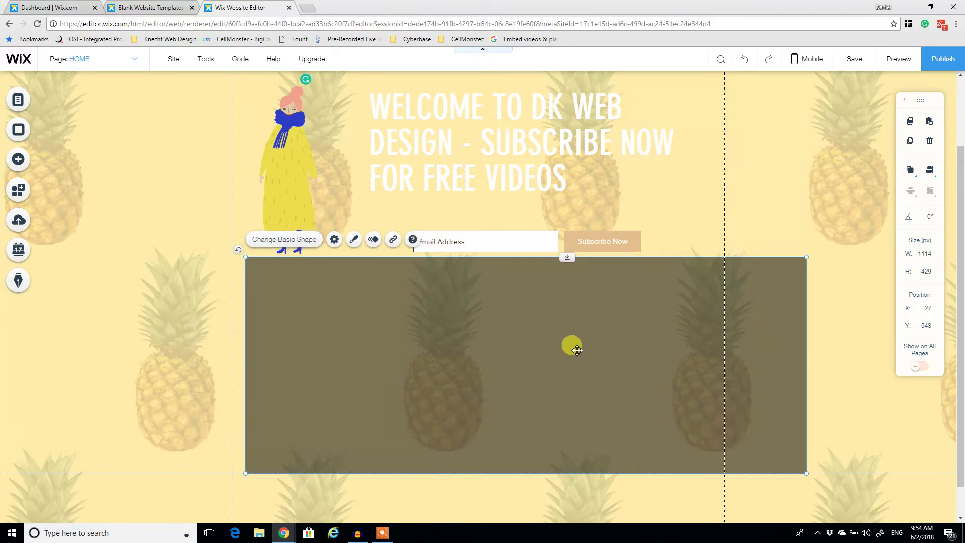
# Step: Delete the dark rectangle and add a black themed box sized 881 × 399 under the form
pyautogui.press('Delete')
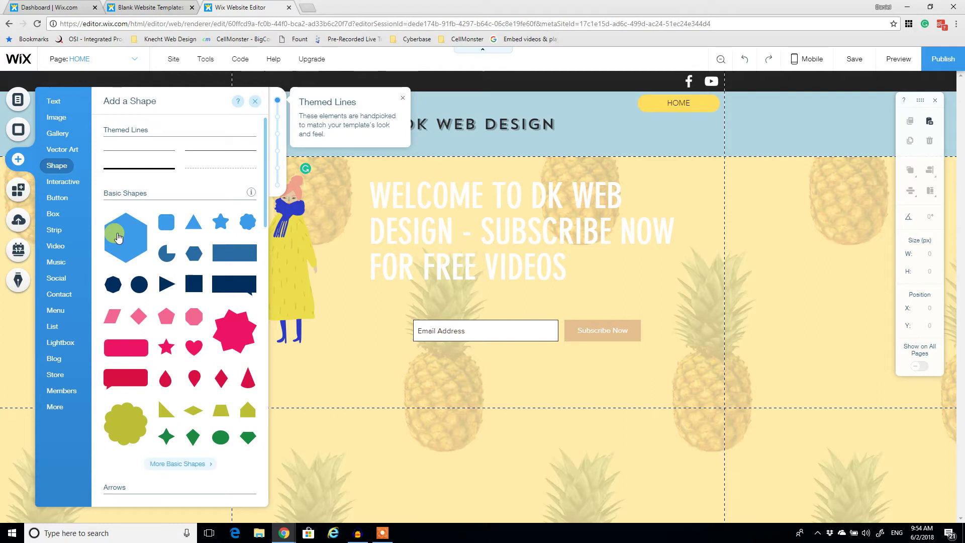
pyautogui.click(55, 214)
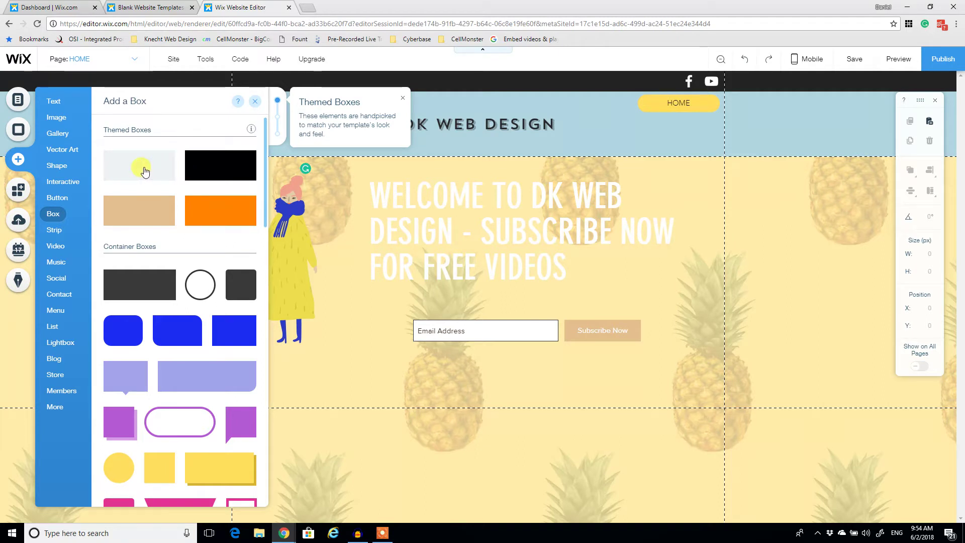
pyautogui.moveTo(195, 164); pyautogui.dragTo(338, 400)
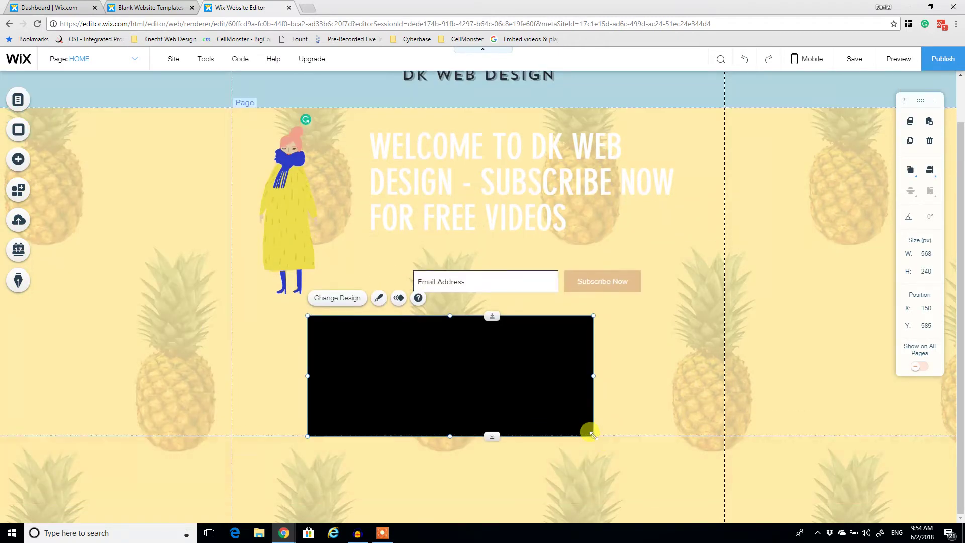
pyautogui.moveTo(593, 435); pyautogui.dragTo(750, 516)
pyautogui.moveTo(538, 405); pyautogui.dragTo(495, 402)
pyautogui.rightClick(495, 400)
# Step: Set the black box's fill opacity to 51% in its customized design
pyautogui.click(419, 378)
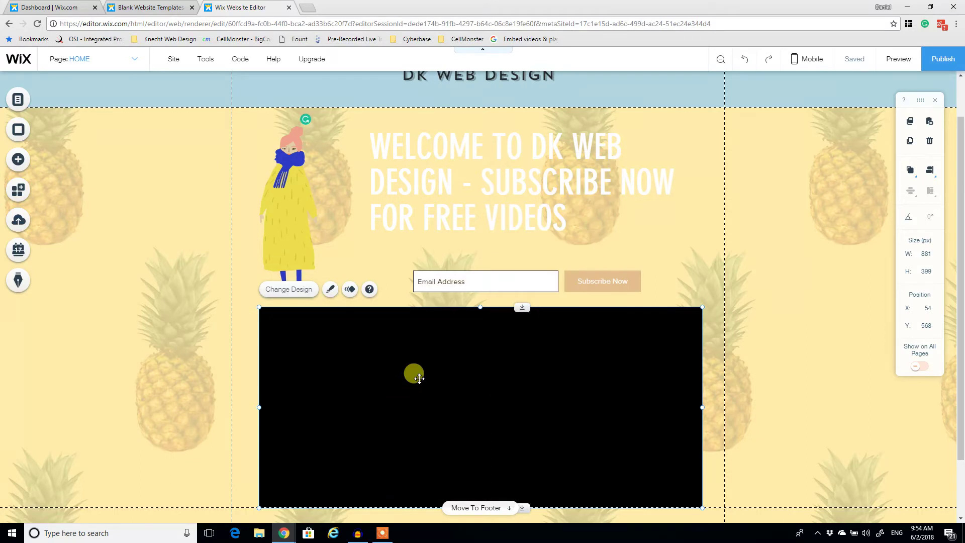
pyautogui.click(308, 292)
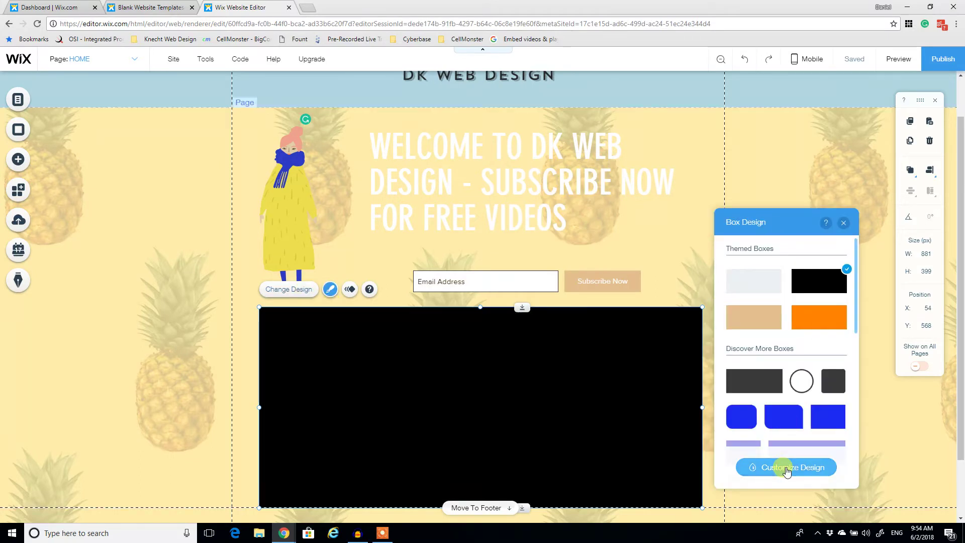
pyautogui.click(782, 465)
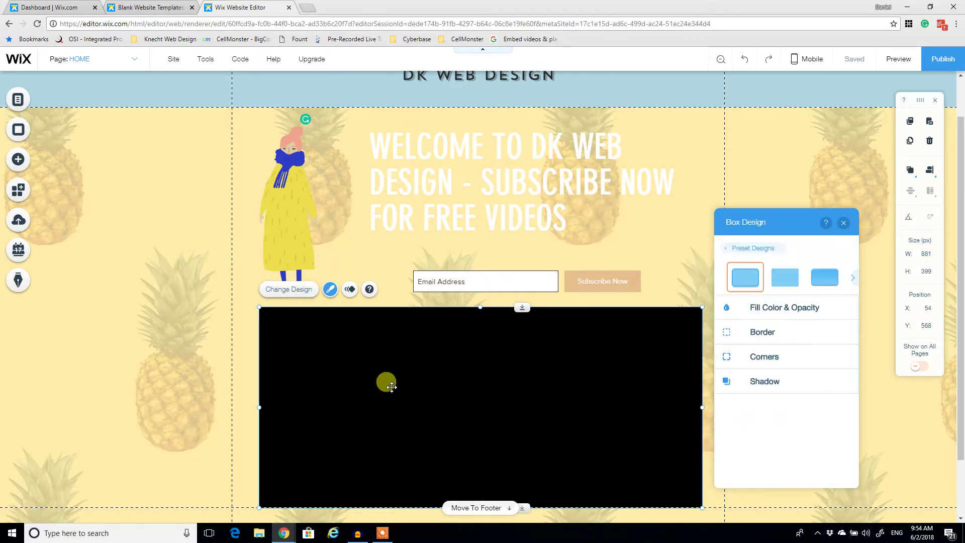
pyautogui.click(771, 314)
pyautogui.moveTo(781, 348)
pyautogui.mouseDown()
pyautogui.moveTo(758, 346)
pyautogui.moveTo(769, 354)
pyautogui.mouseUp()
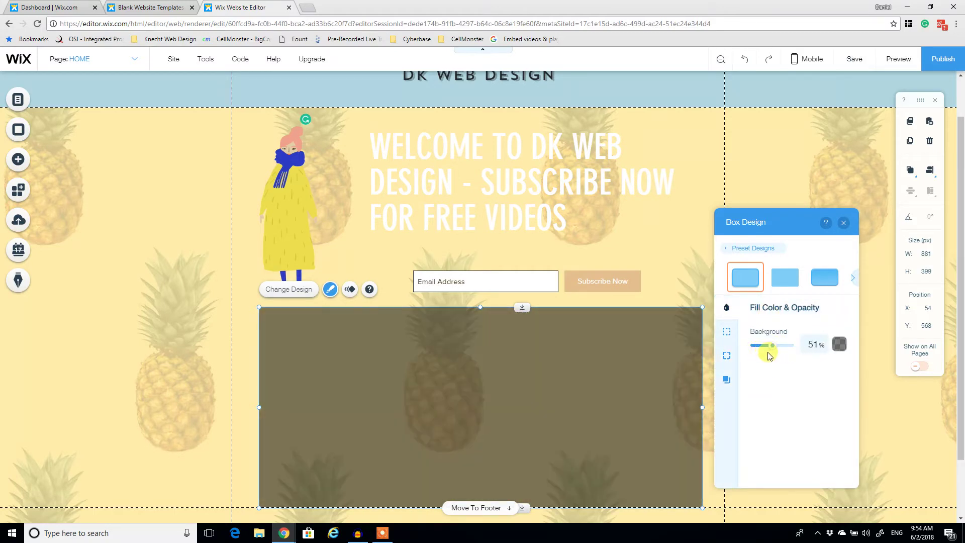
pyautogui.click(843, 222)
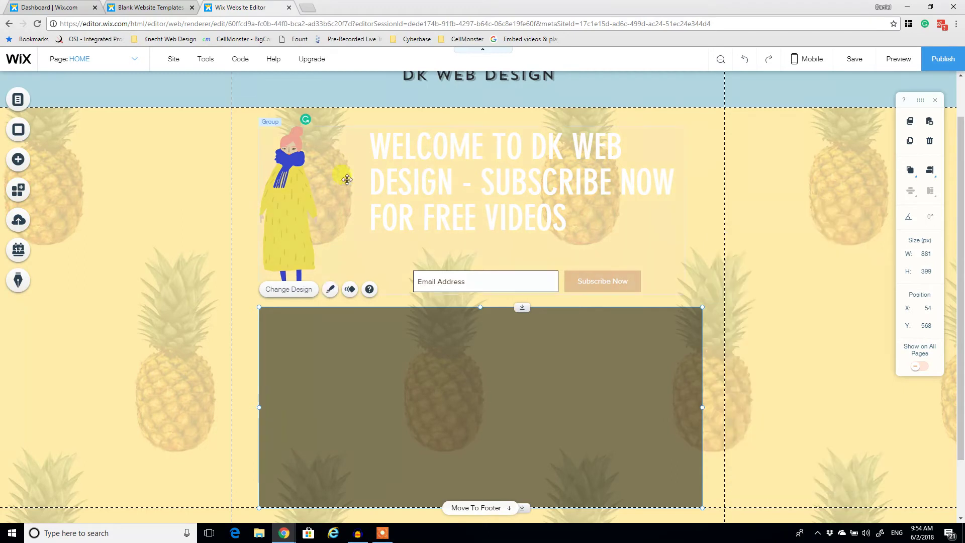
# Step: Drop the woman, headline and form group into the box and raise the box under the header
pyautogui.click(324, 190)
pyautogui.click(482, 194)
pyautogui.moveTo(482, 193); pyautogui.dragTo(490, 376)
pyautogui.click(656, 301)
pyautogui.moveTo(634, 313); pyautogui.dragTo(631, 192)
pyautogui.click(744, 271)
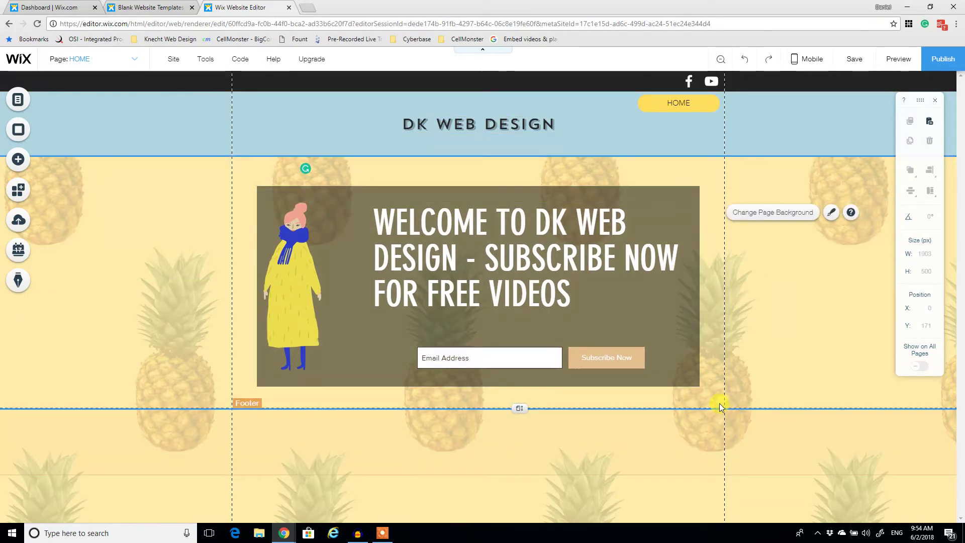
pyautogui.click(791, 366)
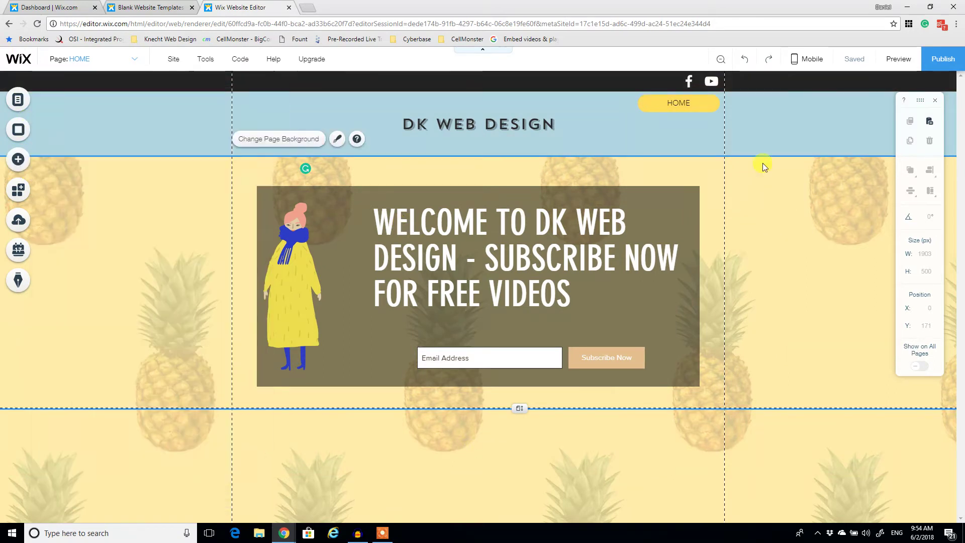
# Step: Paste a copy of the header strip and delete its HOME menu and DK WEB DESIGN title
pyautogui.rightClick(758, 135)
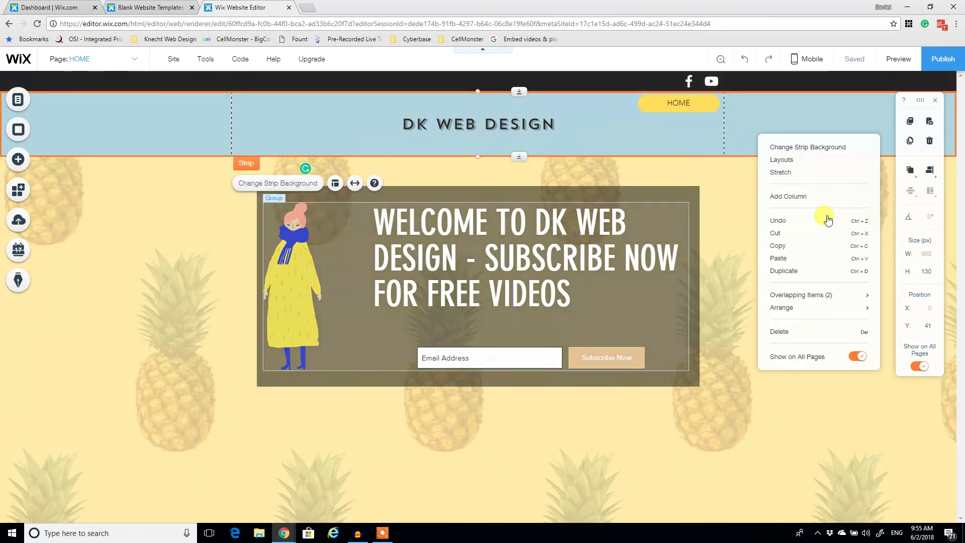
pyautogui.click(794, 250)
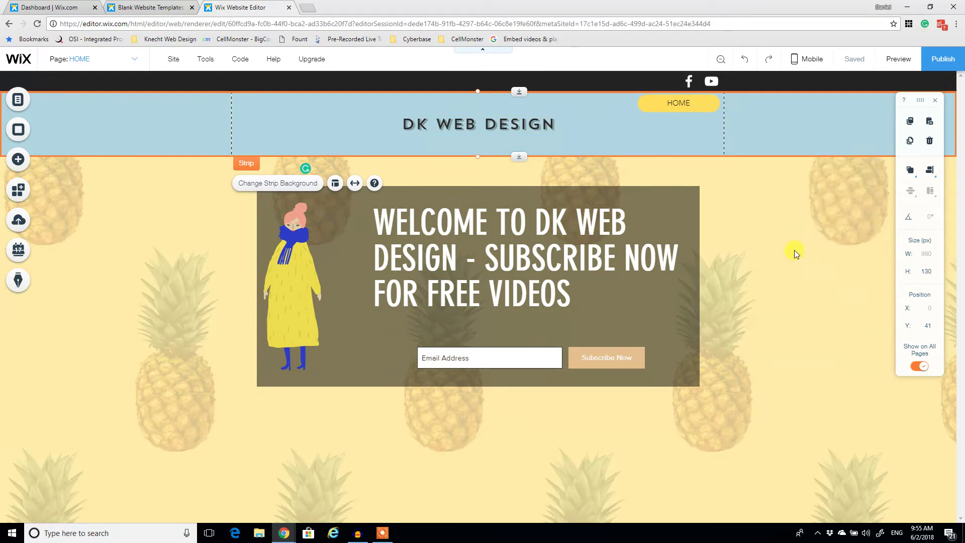
pyautogui.rightClick(787, 333)
pyautogui.click(822, 404)
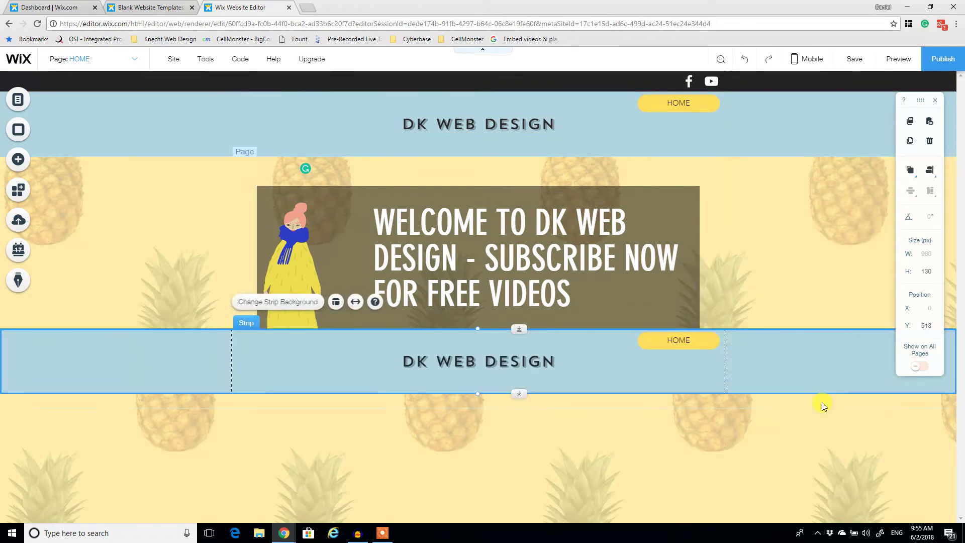
pyautogui.click(656, 342)
pyautogui.press('Delete')
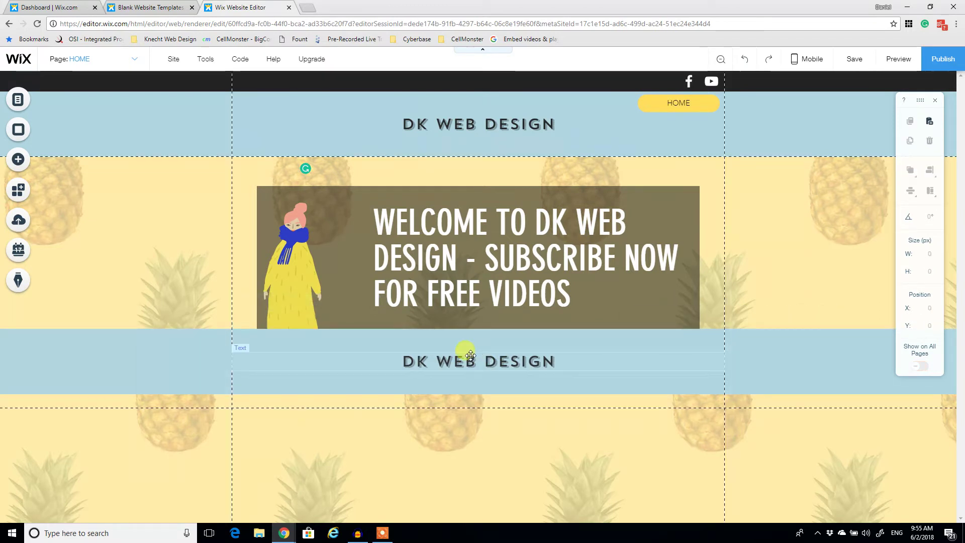
pyautogui.click(462, 349)
pyautogui.press('Delete')
pyautogui.click(735, 349)
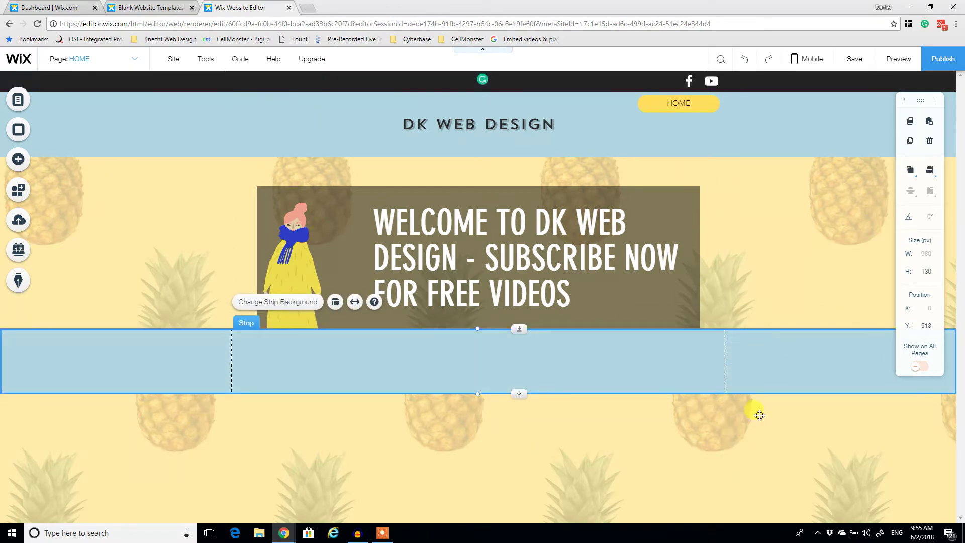
# Step: Move the empty strip into the footer and stretch it to about 160 px high
pyautogui.moveTo(759, 415); pyautogui.dragTo(755, 446)
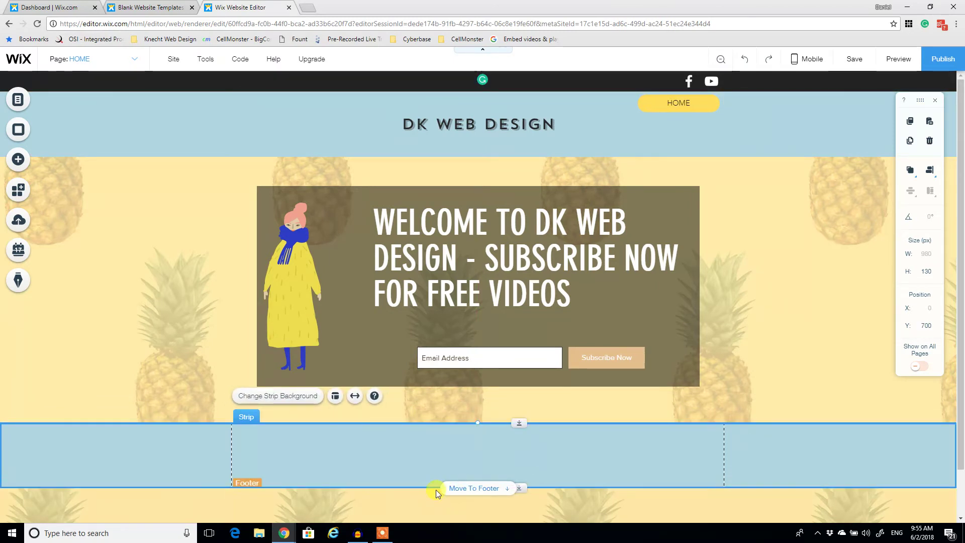
pyautogui.click(469, 489)
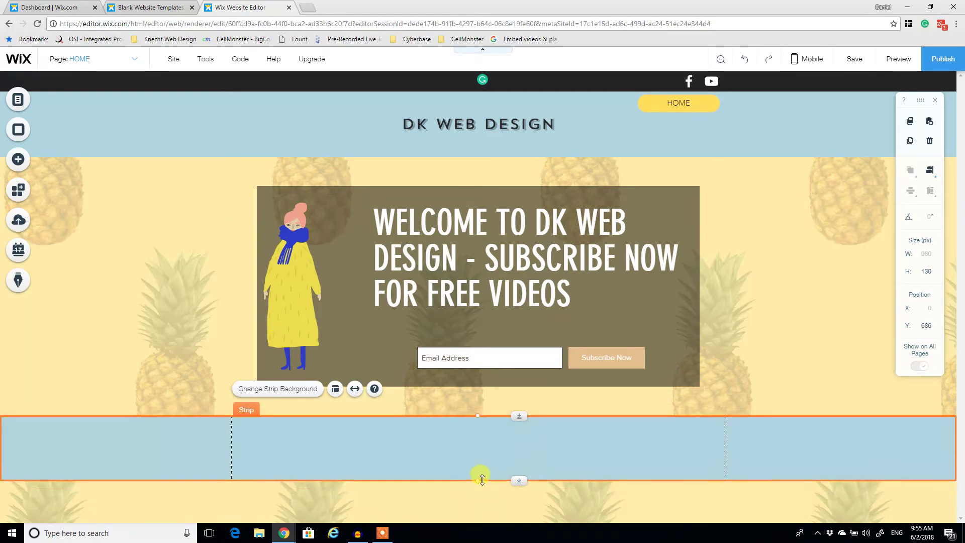
pyautogui.moveTo(480, 480); pyautogui.dragTo(487, 536)
pyautogui.click(444, 441)
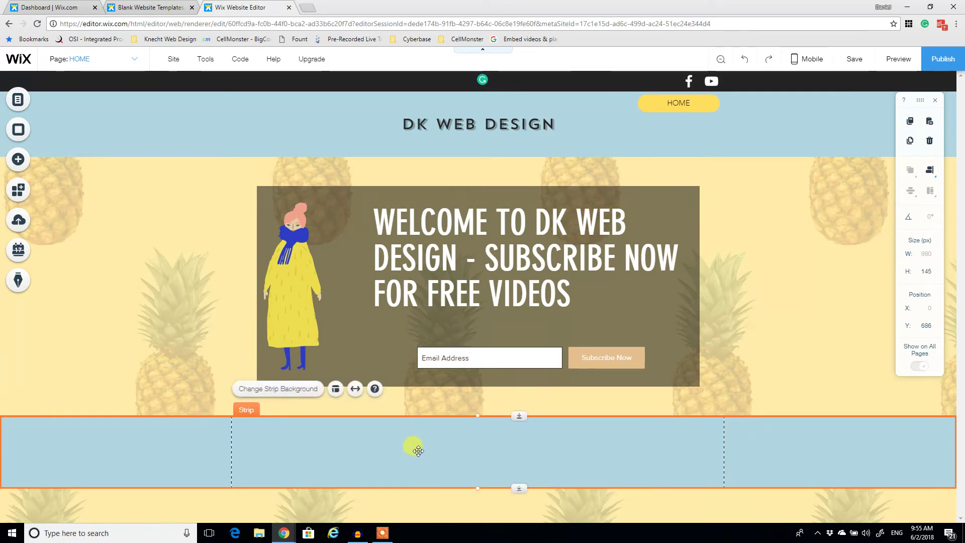
pyautogui.click(440, 509)
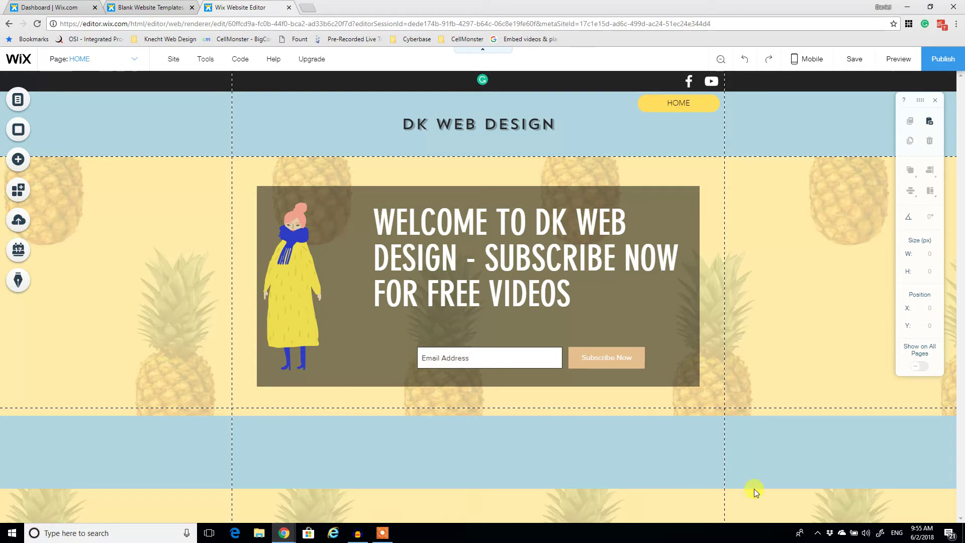
pyautogui.click(613, 442)
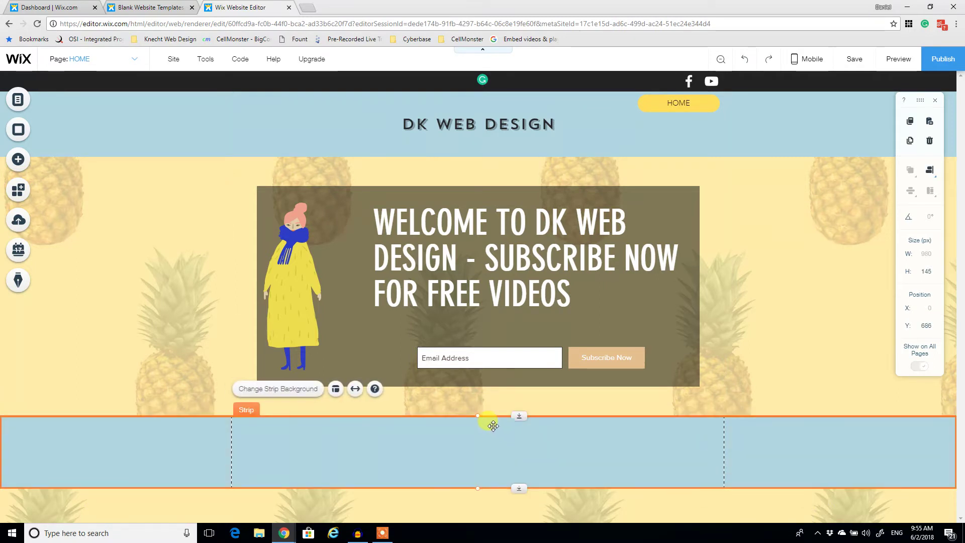
pyautogui.moveTo(478, 413)
pyautogui.mouseDown()
pyautogui.moveTo(472, 401)
pyautogui.moveTo(478, 408)
pyautogui.mouseUp()
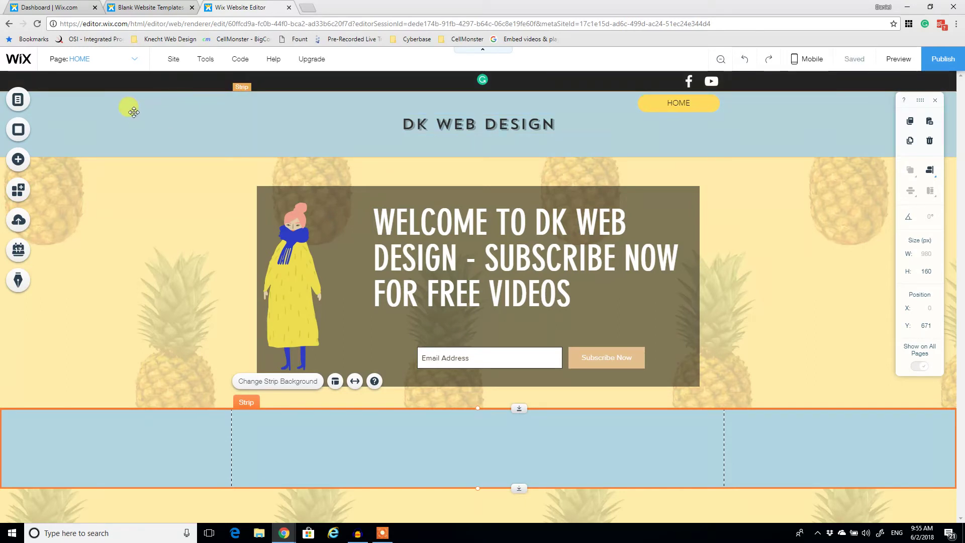
# Step: In Add > Button, scroll down to the icon buttons such as camera, map and music
pyautogui.click(29, 159)
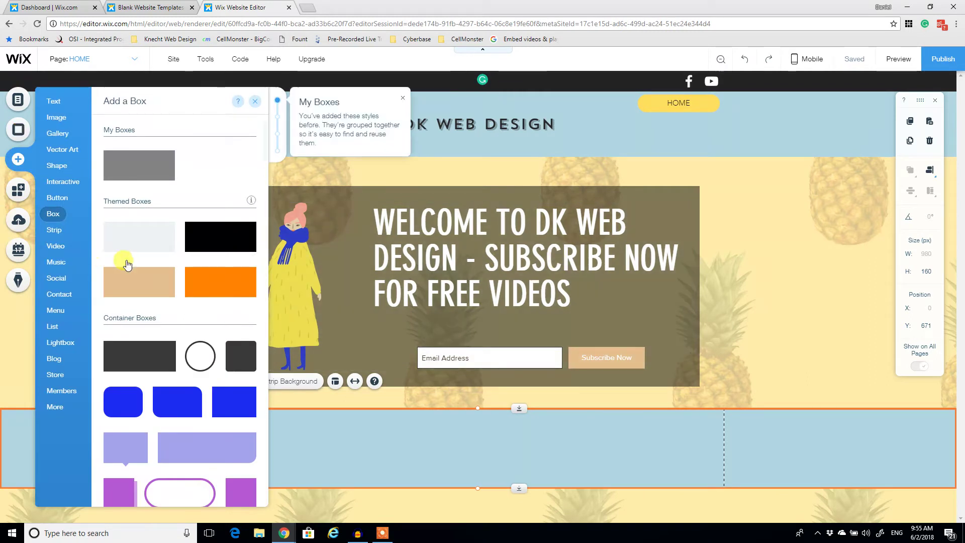
pyautogui.moveTo(62, 263)
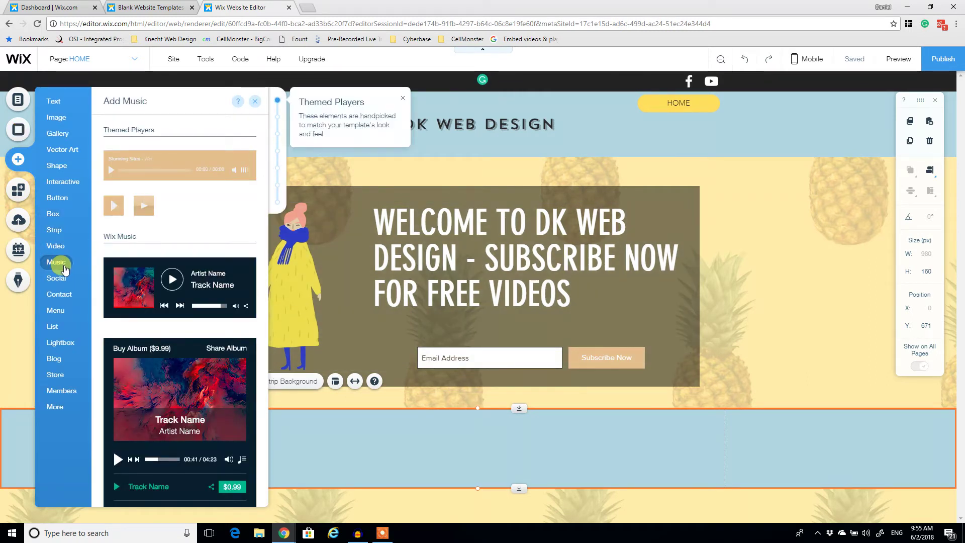
pyautogui.moveTo(65, 199)
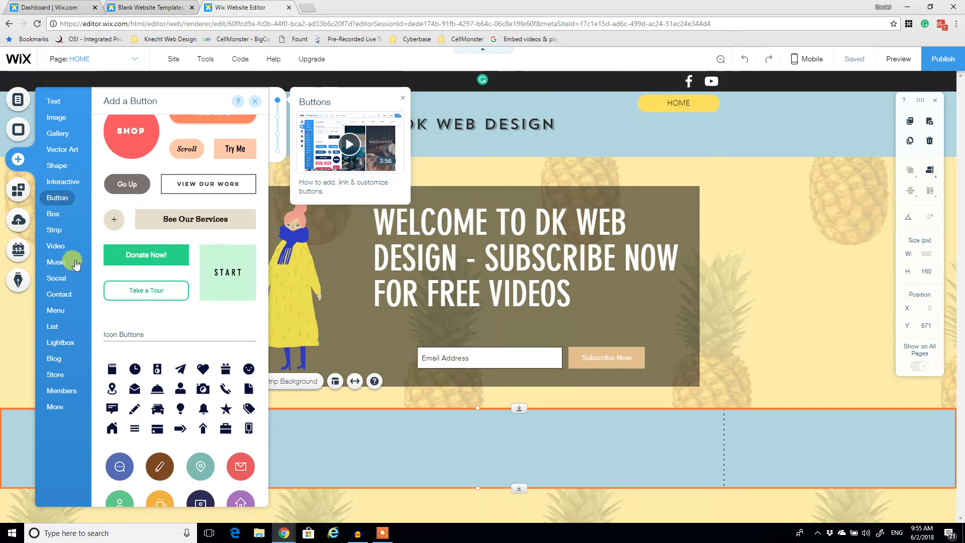
pyautogui.scroll(-3, 139, 424)
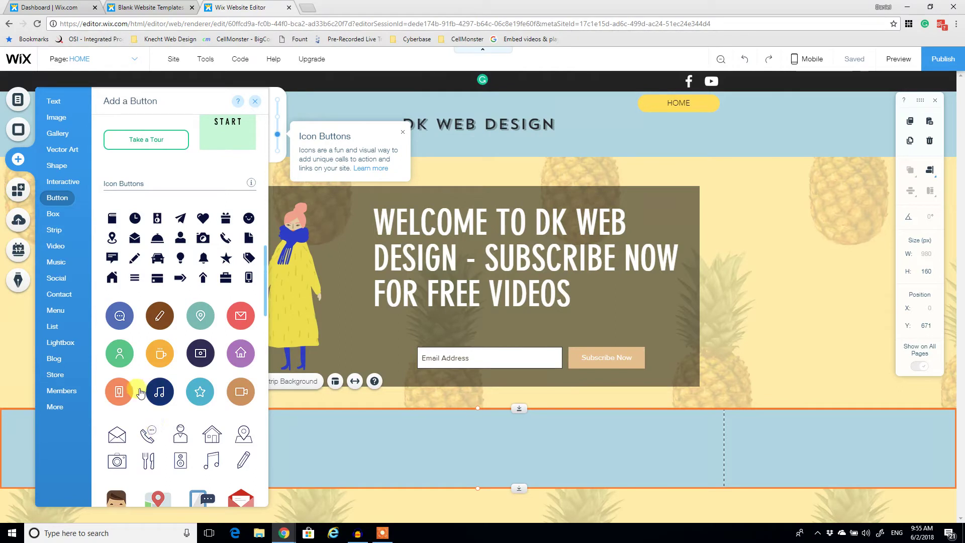
pyautogui.scroll(-2, 141, 393)
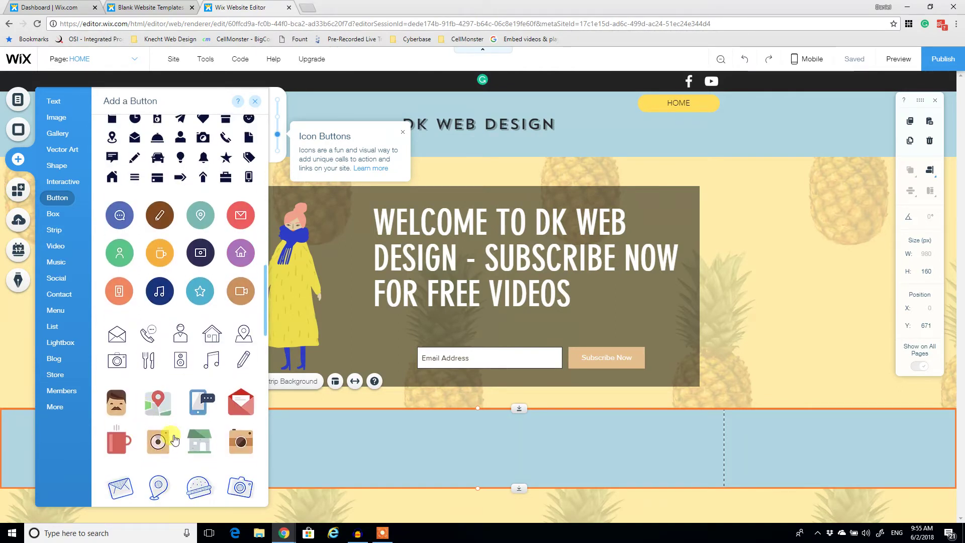
pyautogui.scroll(-2, 170, 440)
pyautogui.scroll(-1, 215, 440)
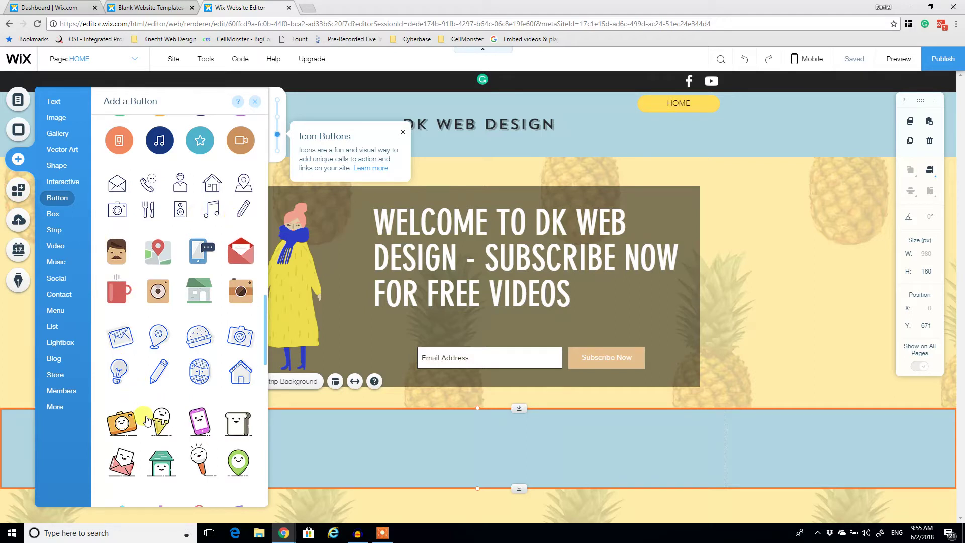
pyautogui.scroll(-3, 198, 426)
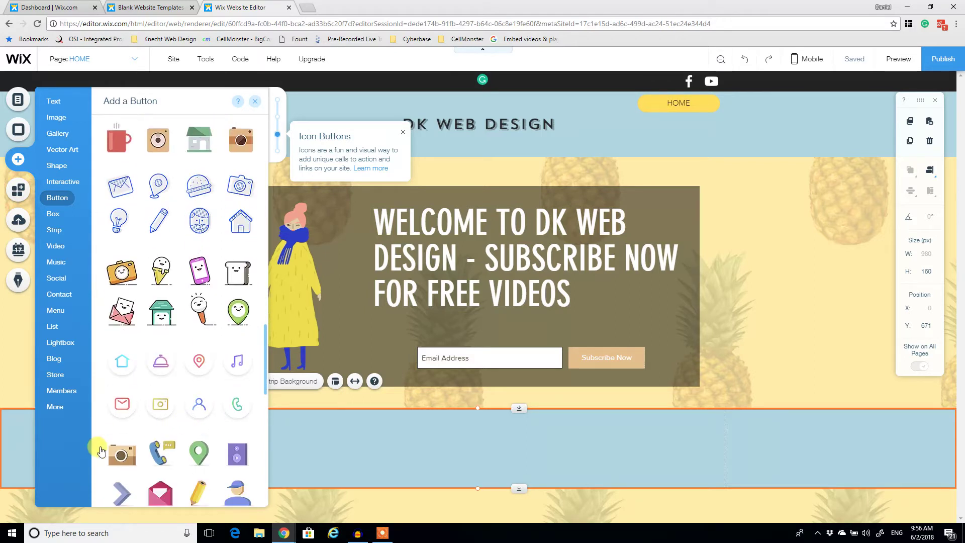
pyautogui.scroll(1, 173, 393)
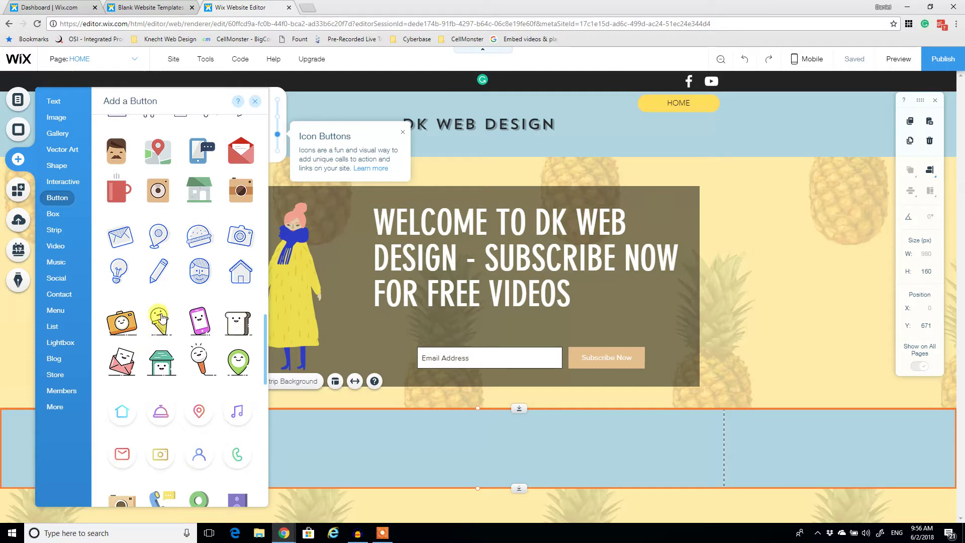
# Step: Drag ice cream, pink phone and toast icon buttons into the blue footer strip
pyautogui.moveTo(248, 357); pyautogui.dragTo(534, 442)
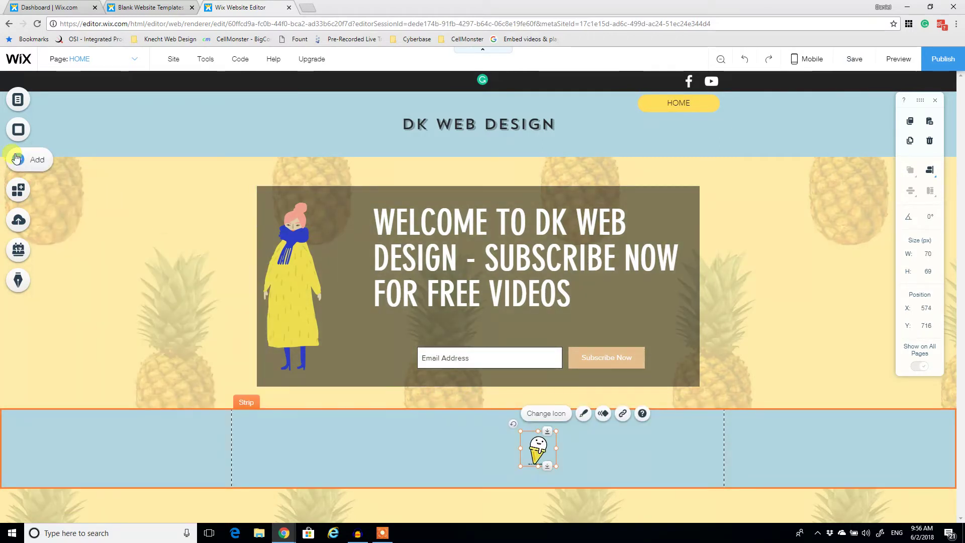
pyautogui.click(29, 159)
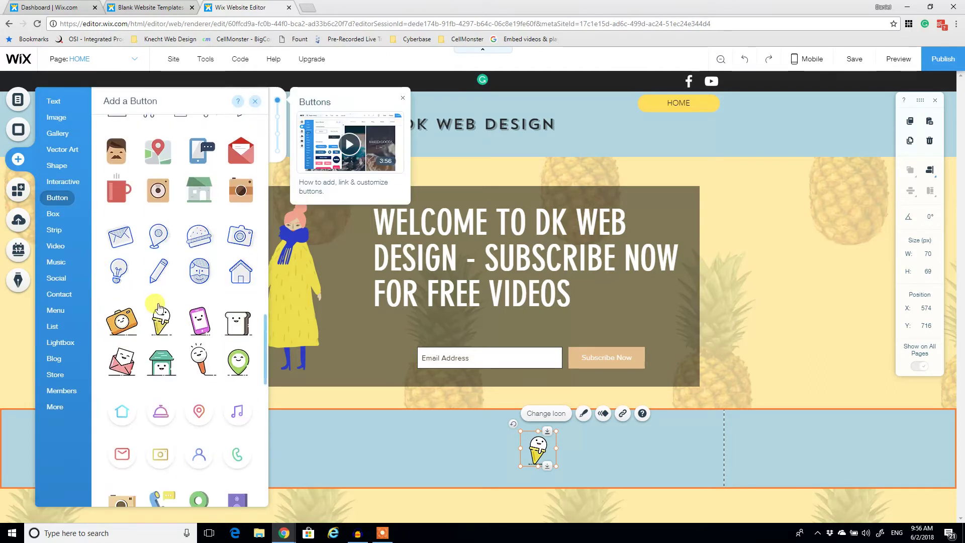
pyautogui.moveTo(199, 330); pyautogui.dragTo(576, 450)
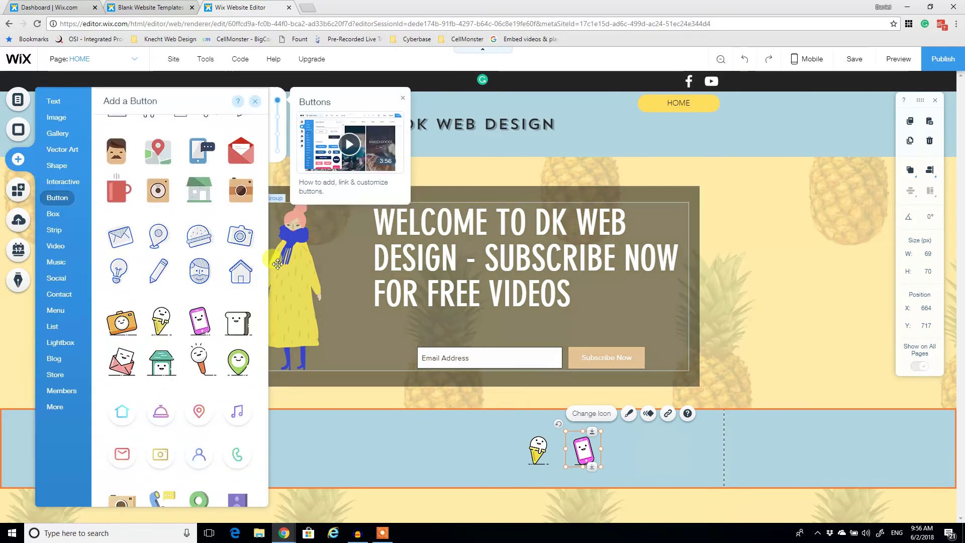
pyautogui.moveTo(240, 327); pyautogui.dragTo(630, 455)
pyautogui.click(446, 446)
# Step: Multi-select the three icons and move them together to the right within the strip
pyautogui.click(632, 452)
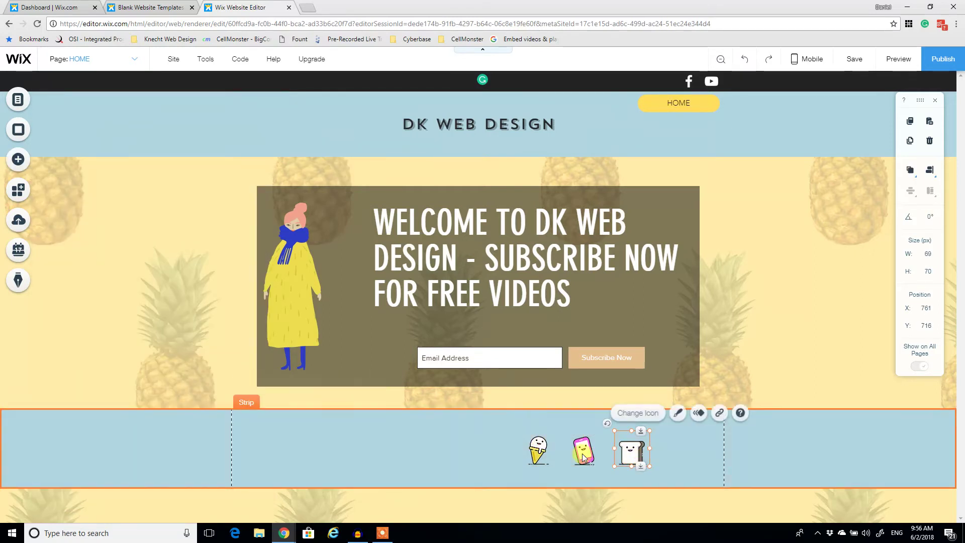
pyautogui.keyDown('shift'); pyautogui.click(583, 449); pyautogui.keyUp('shift')
pyautogui.keyDown('shift'); pyautogui.click(538, 450); pyautogui.keyUp('shift')
pyautogui.moveTo(649, 451)
pyautogui.mouseDown()
pyautogui.moveTo(682, 450)
pyautogui.moveTo(639, 461)
pyautogui.mouseUp()
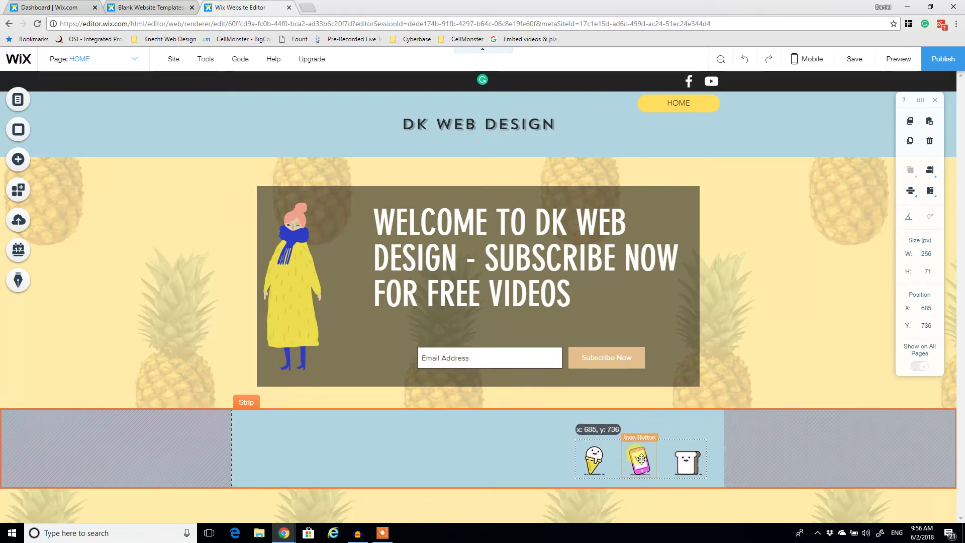
# Step: With the footer strip selected, bring up the Add panel's text options
pyautogui.click(508, 439)
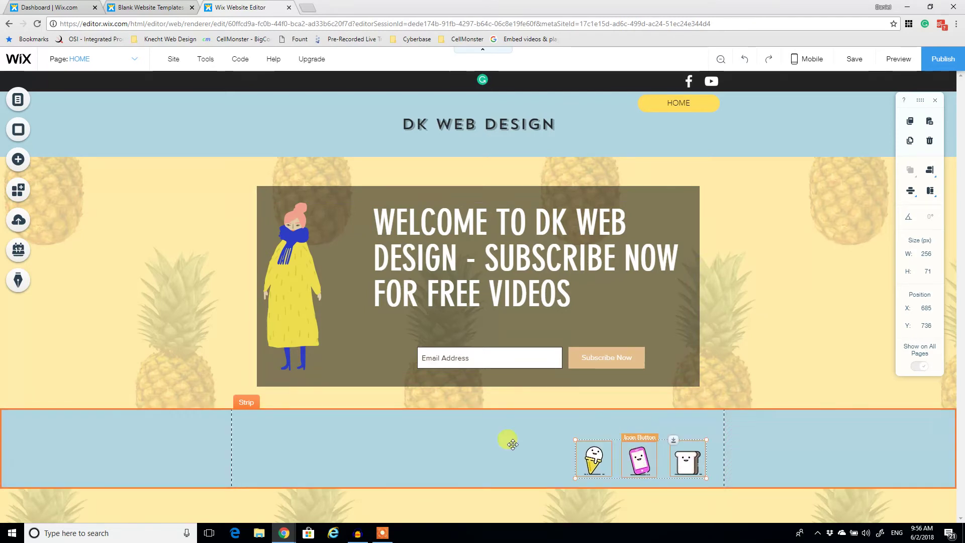
pyautogui.click(18, 159)
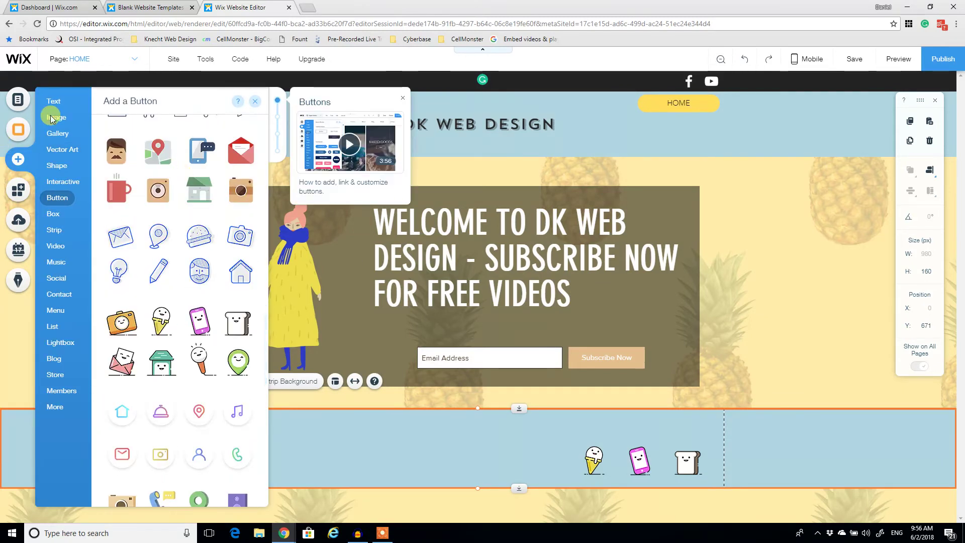
pyautogui.moveTo(57, 110)
pyautogui.scroll(-7, 146, 281)
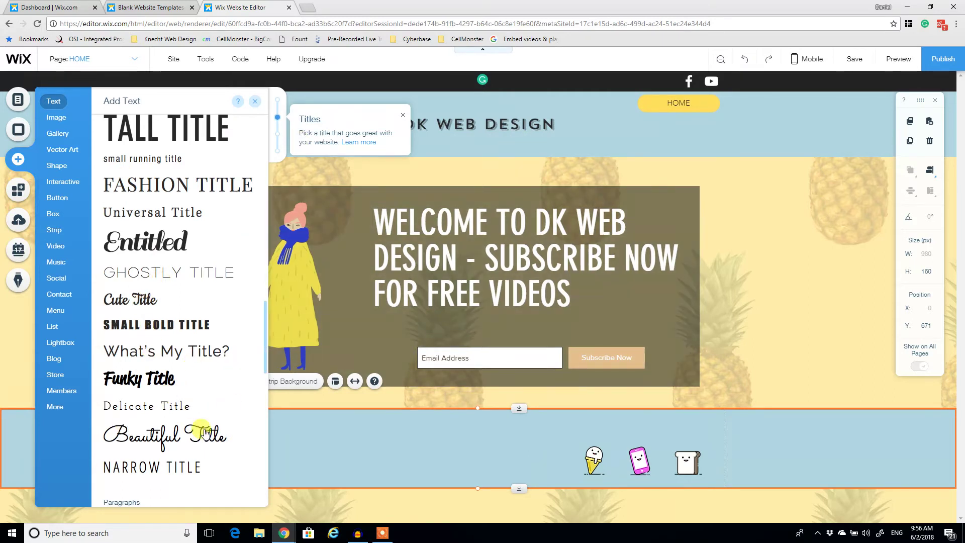
# Step: Select the welcome headline text and enter its editing mode
pyautogui.click(551, 241)
pyautogui.click(550, 236)
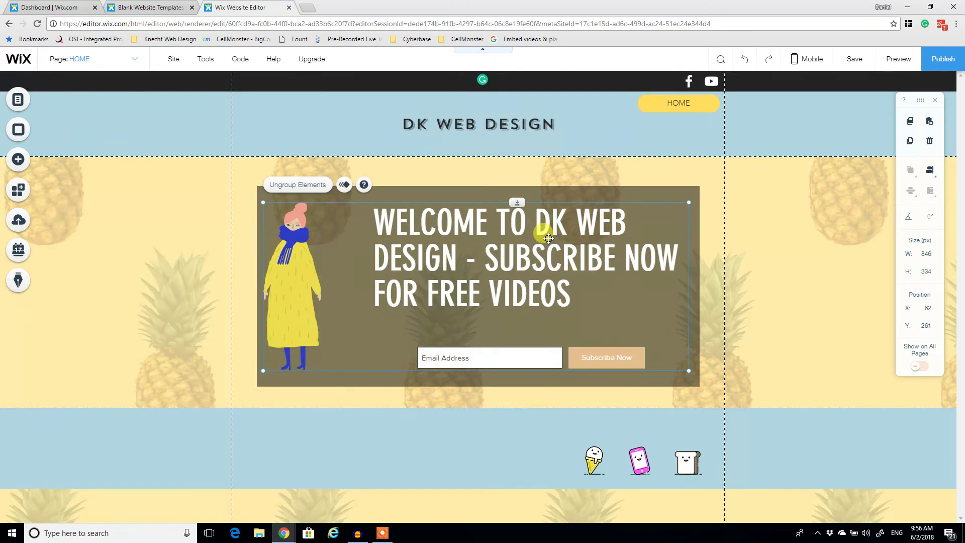
pyautogui.click(545, 224)
pyautogui.doubleClick(544, 224)
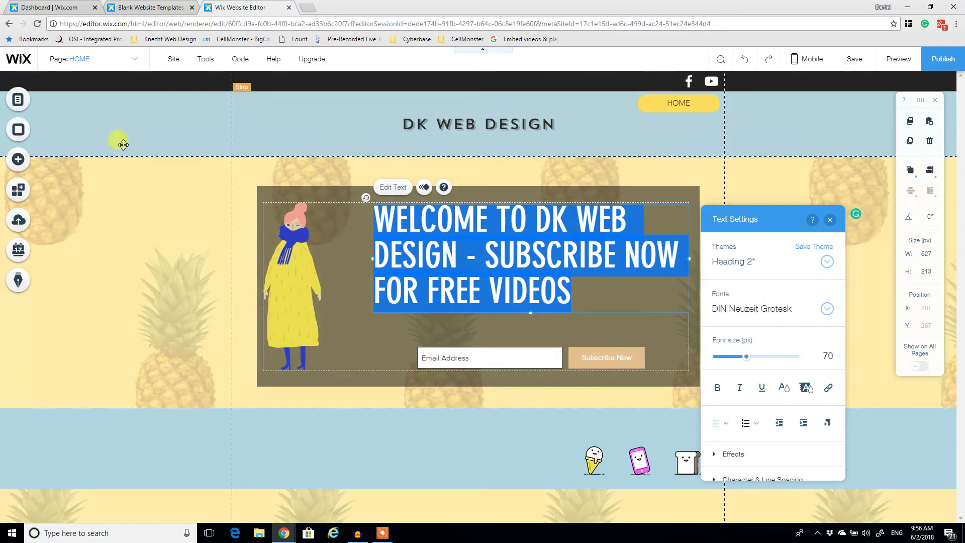
# Step: Drop a 'What's My Title?' title into the footer strip and set it to DIN Neuzeit Grotesk
pyautogui.click(31, 160)
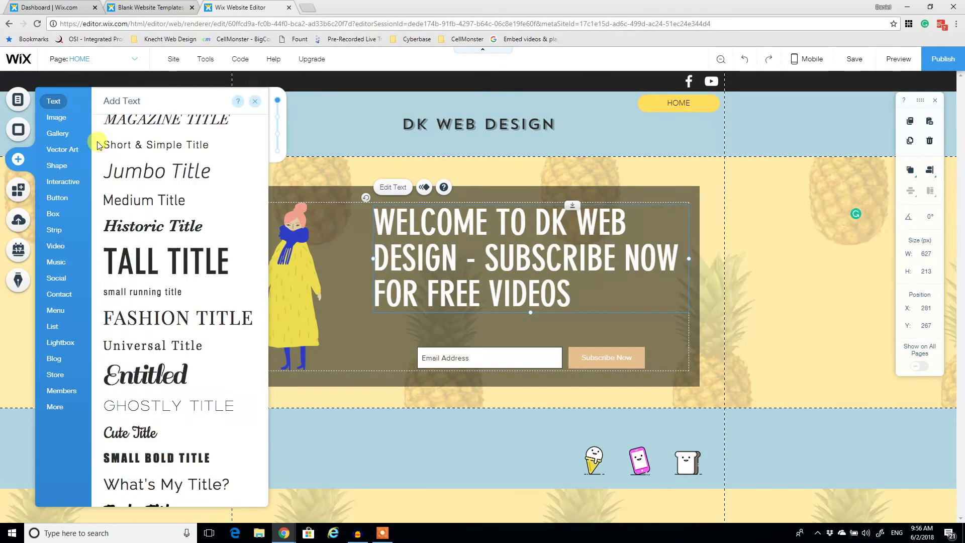
pyautogui.scroll(-3, 123, 301)
pyautogui.moveTo(151, 353); pyautogui.dragTo(610, 426)
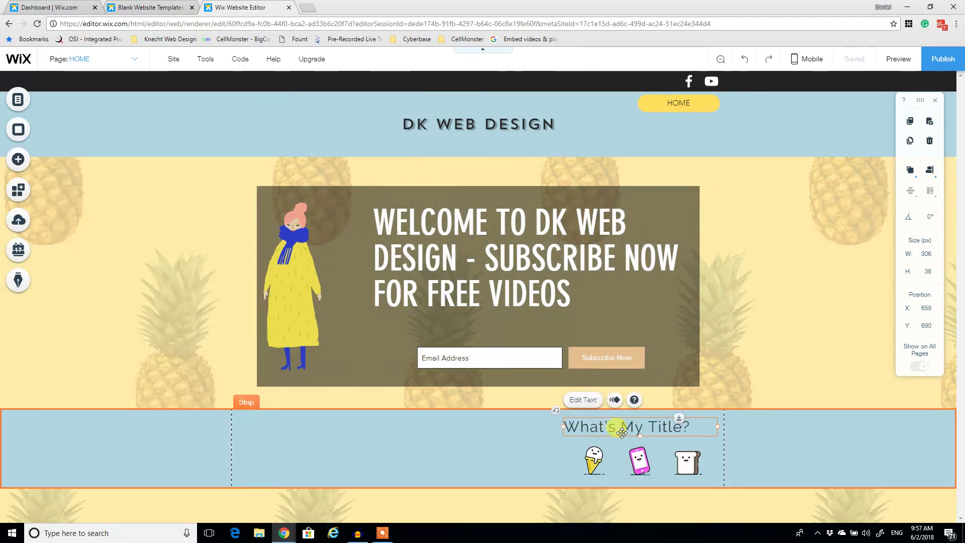
pyautogui.click(583, 399)
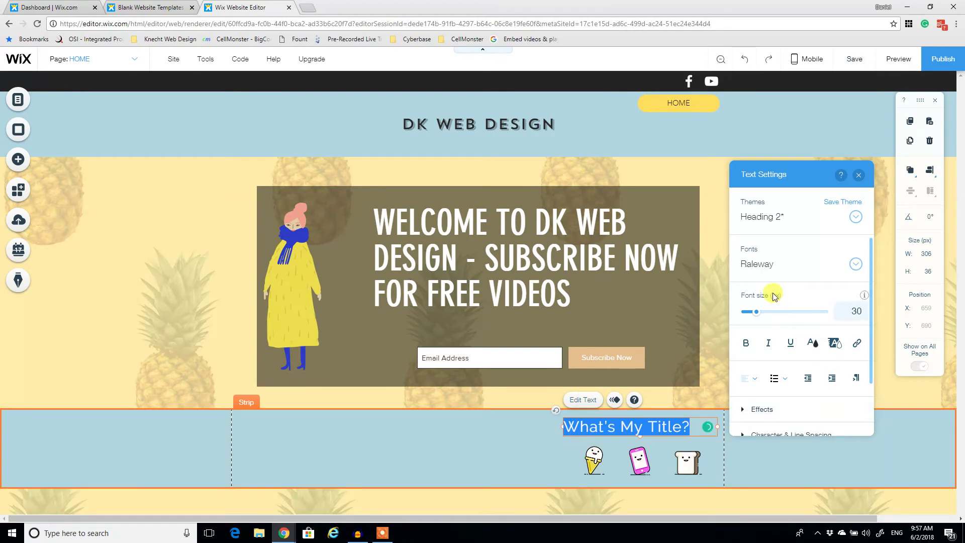
pyautogui.click(777, 264)
pyautogui.write('d')
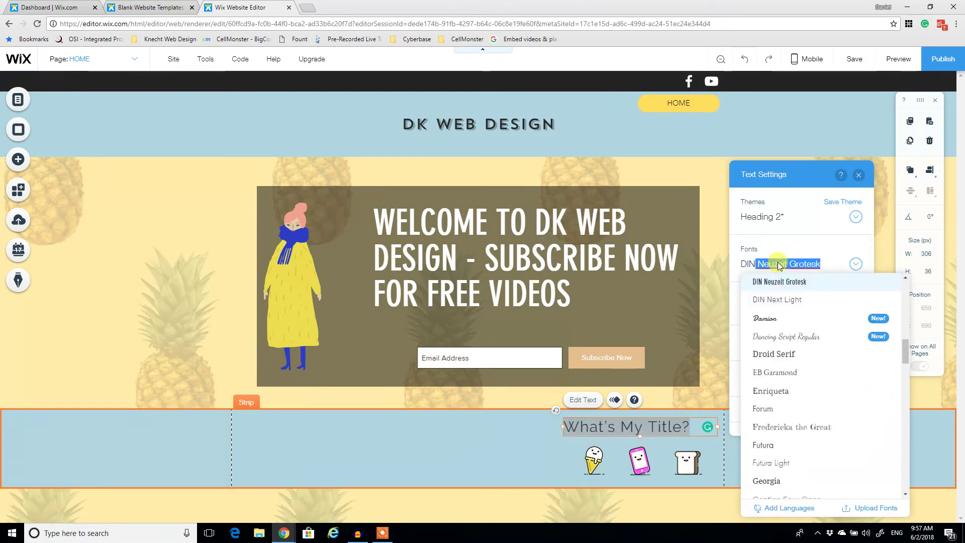
pyautogui.press('Return')
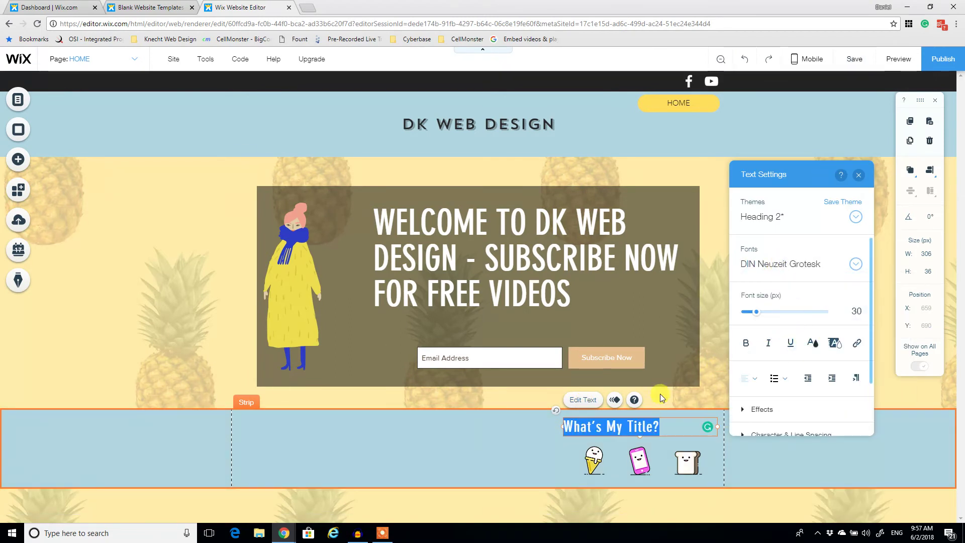
# Step: Retype the title as NAVIGATION LINKS, centre it, and nudge it slightly left
pyautogui.click(659, 426)
pyautogui.hotkey('ctrl', 'a')
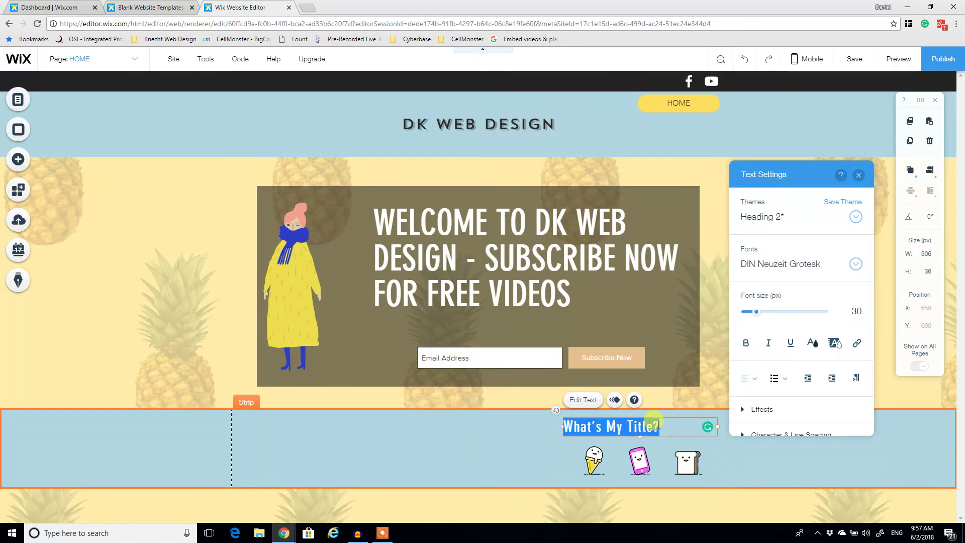
pyautogui.write('NAVIGATION LINKS')
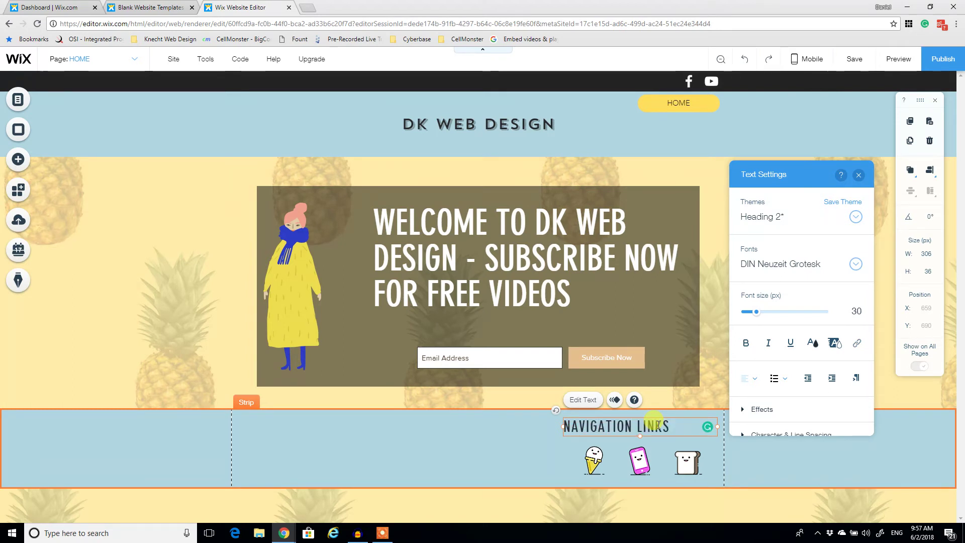
pyautogui.click(751, 381)
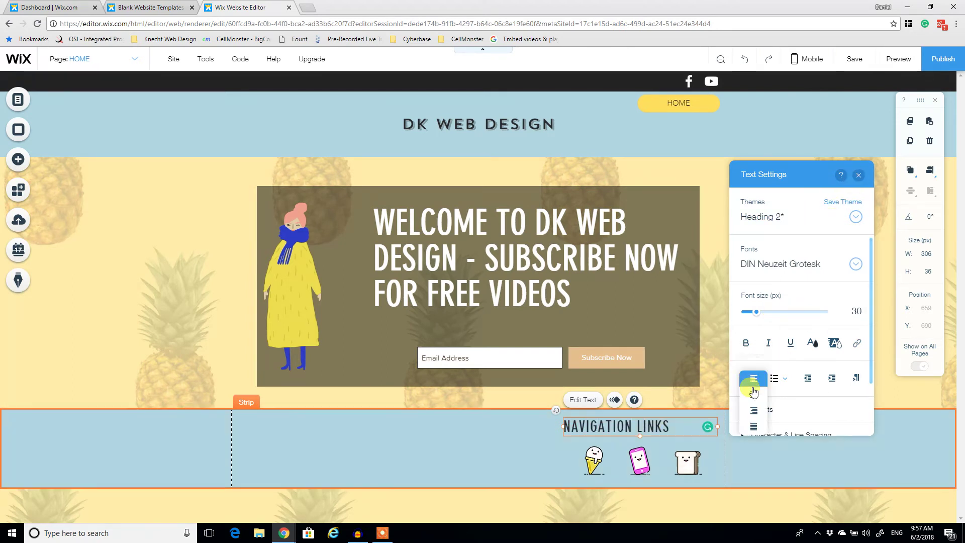
pyautogui.click(753, 393)
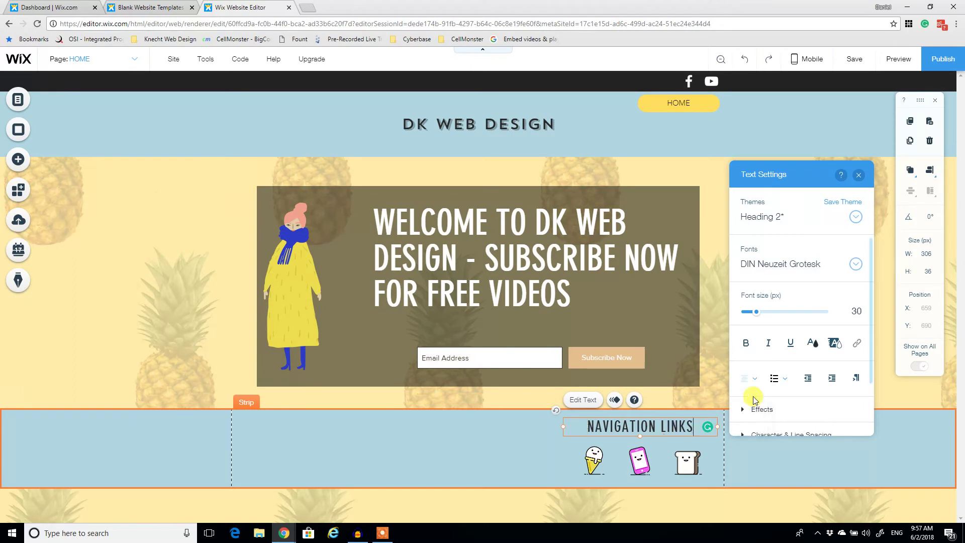
pyautogui.click(858, 175)
pyautogui.moveTo(651, 428); pyautogui.dragTo(650, 427)
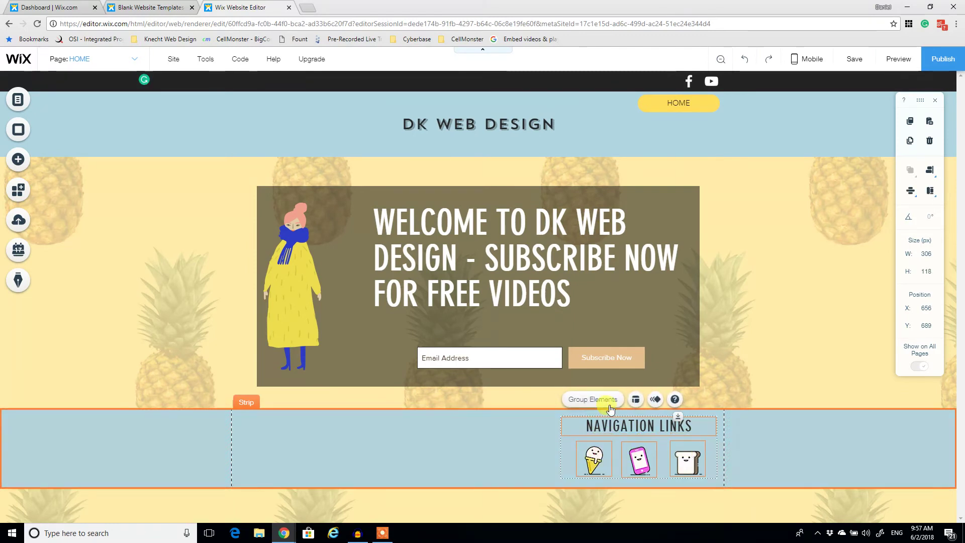
pyautogui.click(614, 402)
pyautogui.click(376, 441)
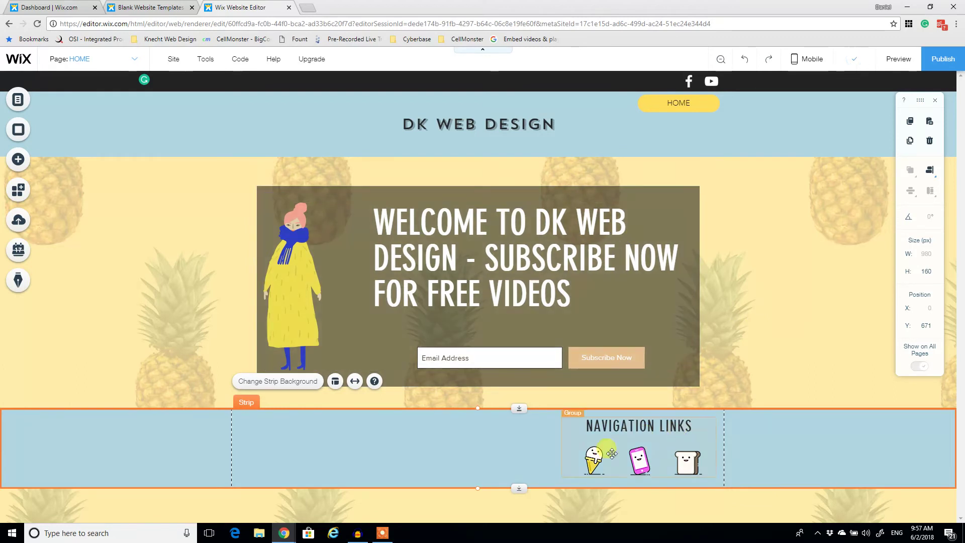
pyautogui.click(585, 461)
pyautogui.click(586, 459)
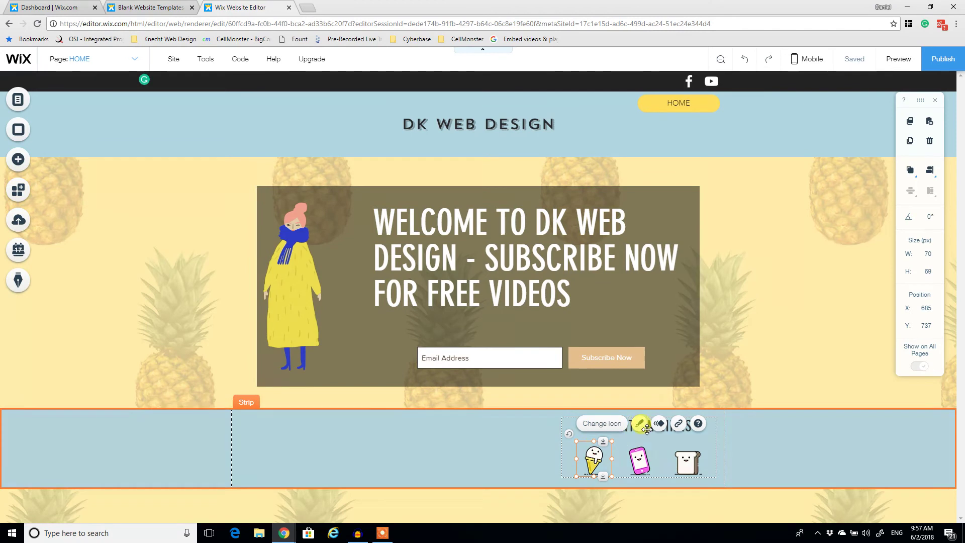
pyautogui.click(679, 424)
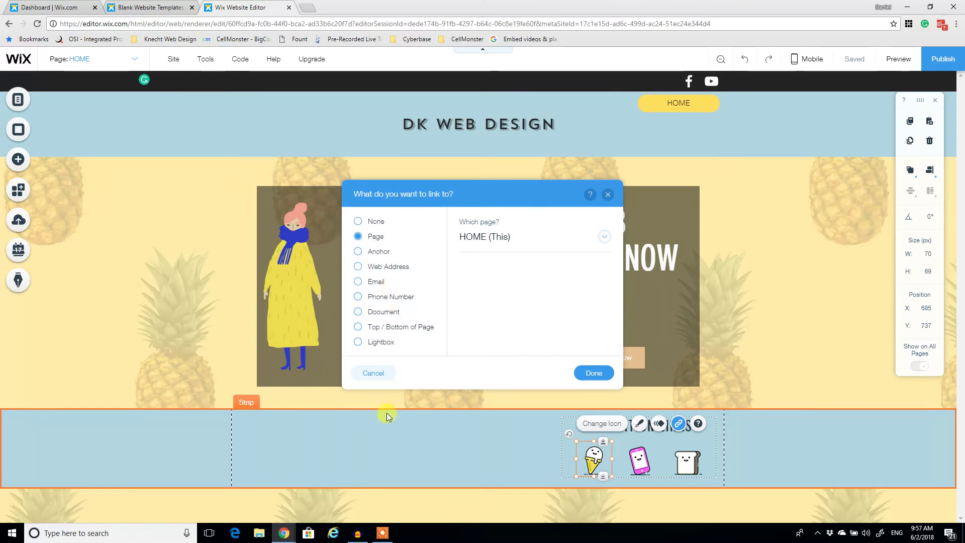
pyautogui.click(378, 342)
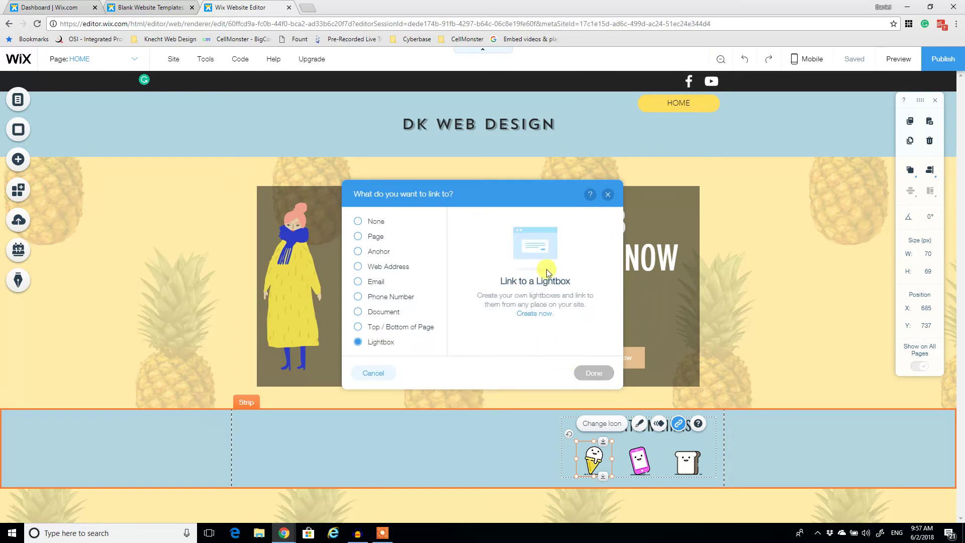
pyautogui.click(377, 224)
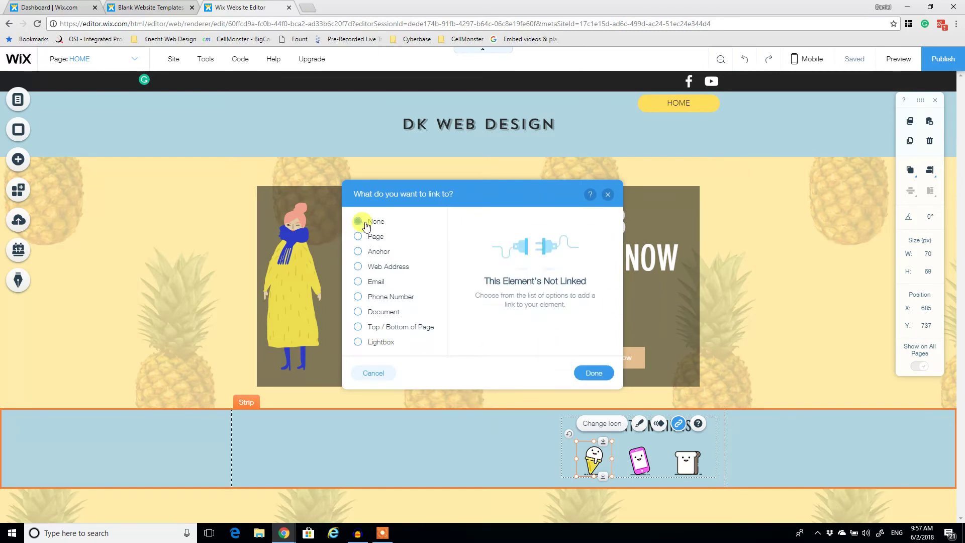
pyautogui.click(608, 196)
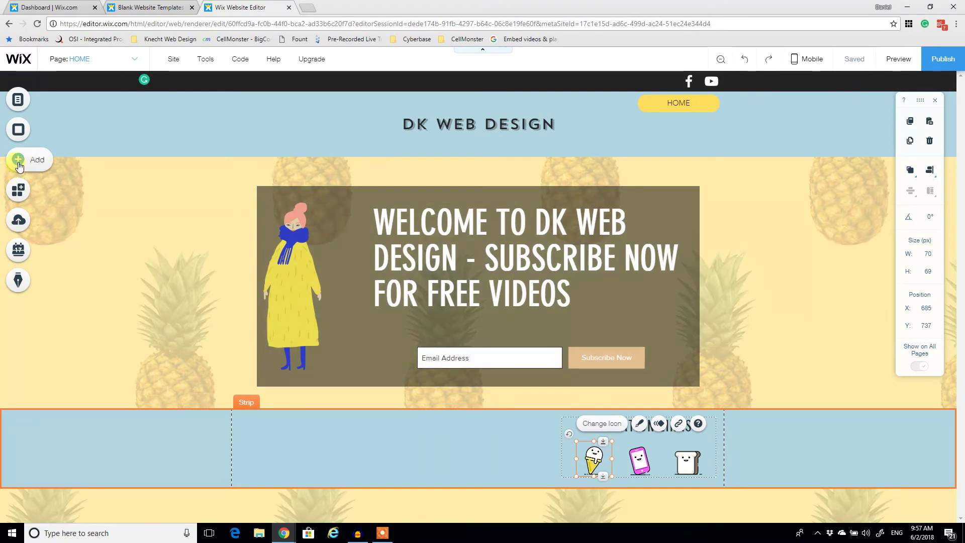
# Step: Drag a themed button into the footer, shift it to the left side, and label it Home
pyautogui.click(31, 169)
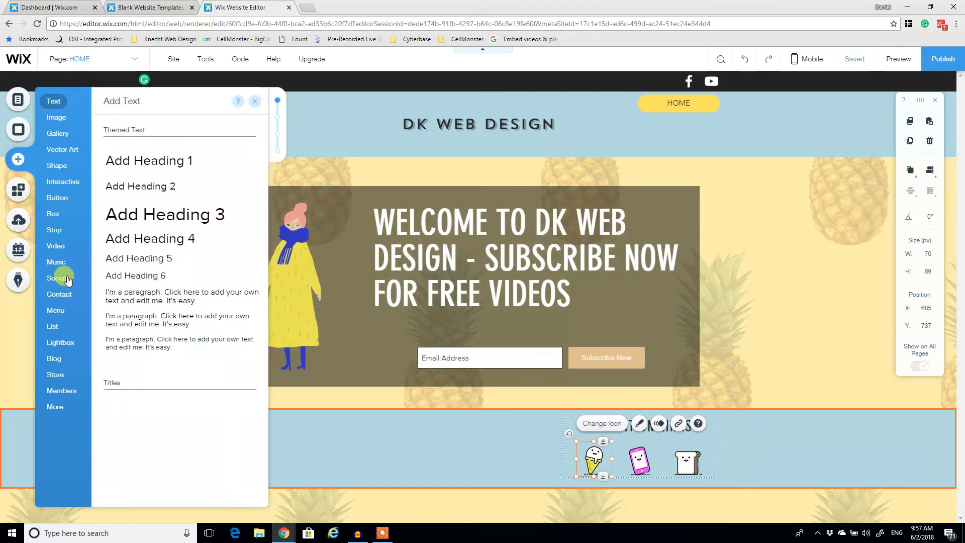
pyautogui.click(57, 198)
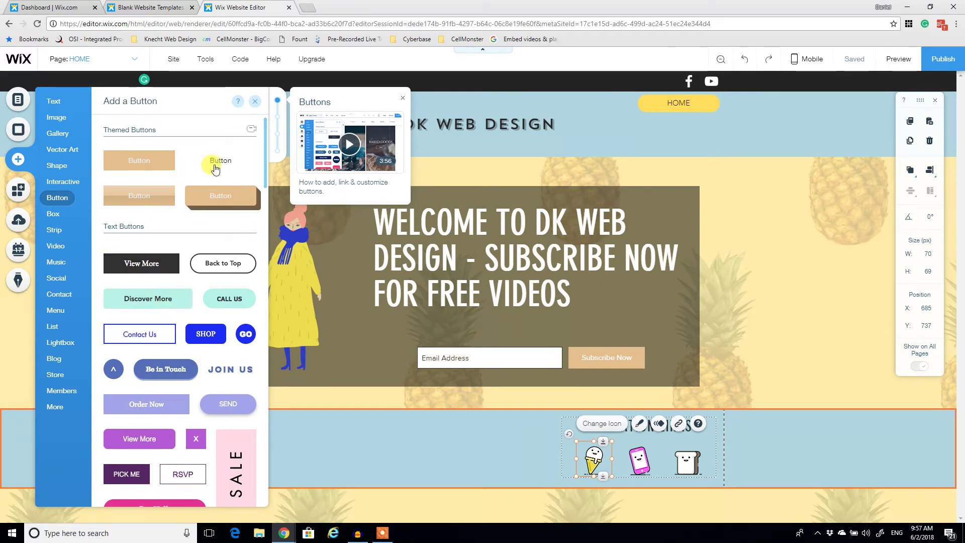
pyautogui.moveTo(217, 162); pyautogui.dragTo(278, 449)
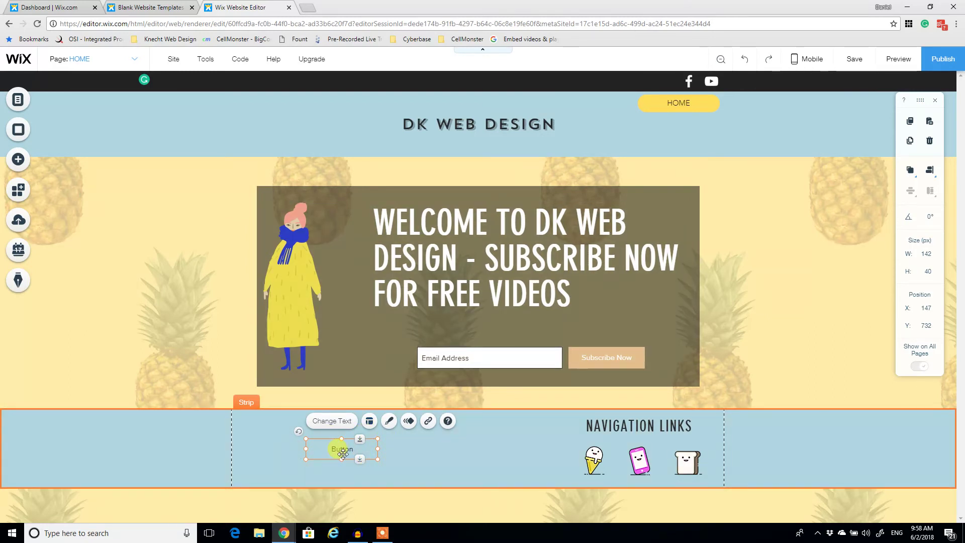
pyautogui.moveTo(335, 449); pyautogui.dragTo(273, 427)
pyautogui.click(277, 405)
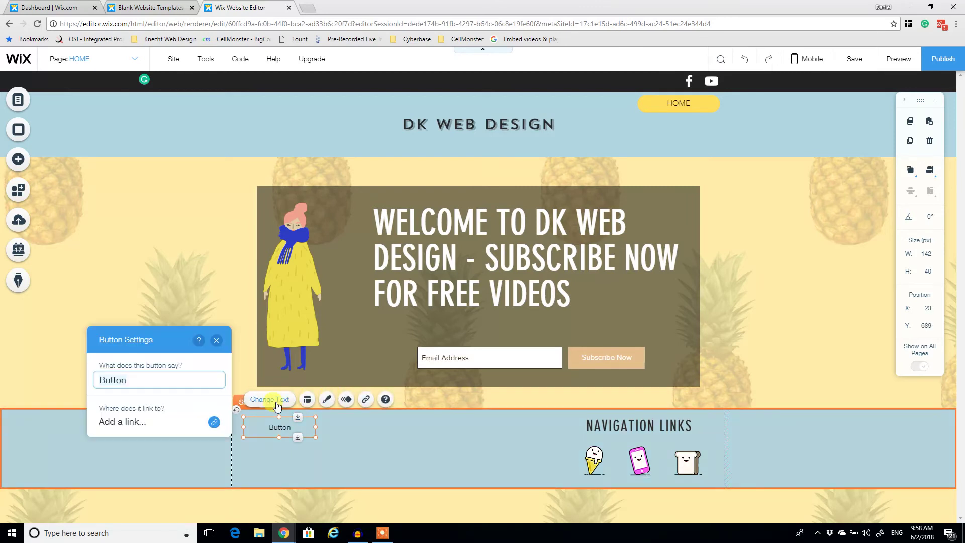
pyautogui.click(143, 380)
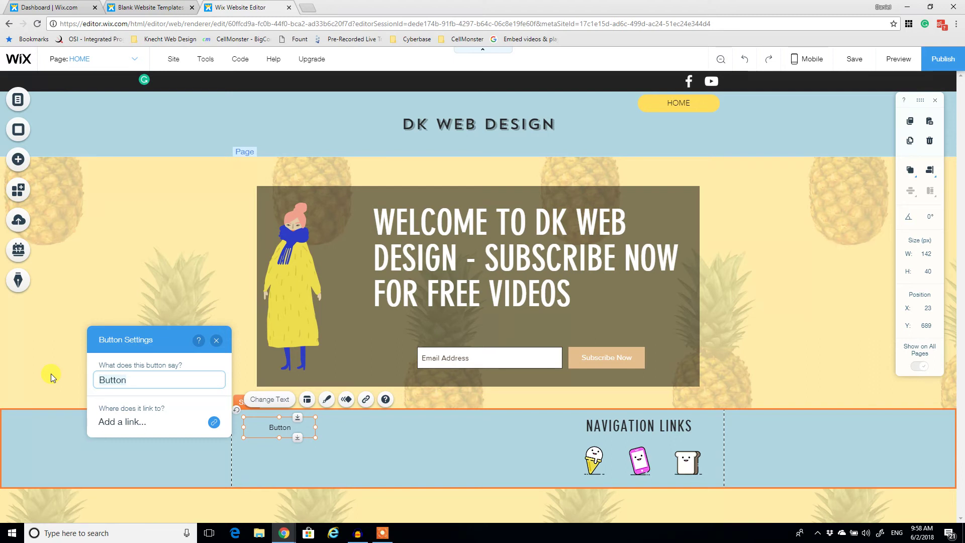
pyautogui.write('Home')
# Step: In Customize Design, give the Home button teal #3B8CA5 hover text, then return to Regular styling
pyautogui.click(216, 341)
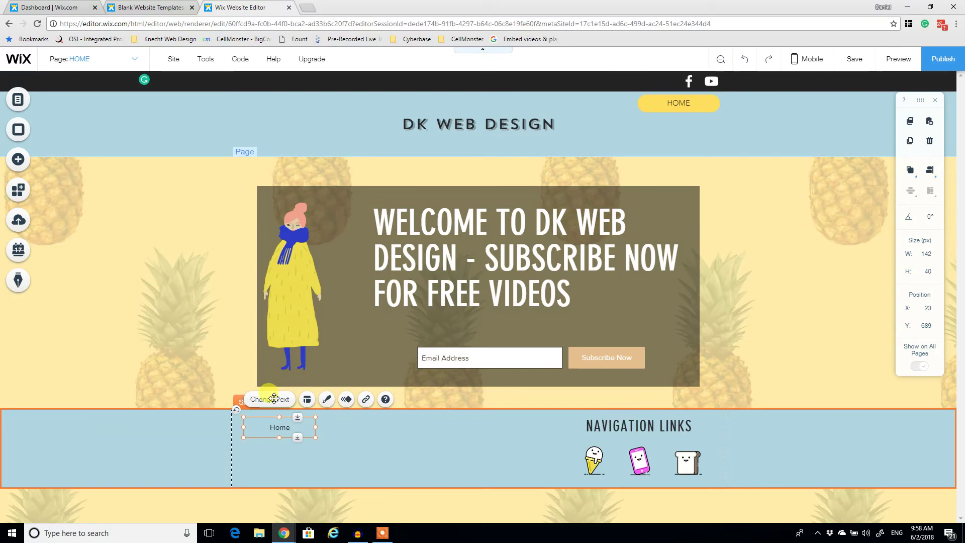
pyautogui.click(327, 401)
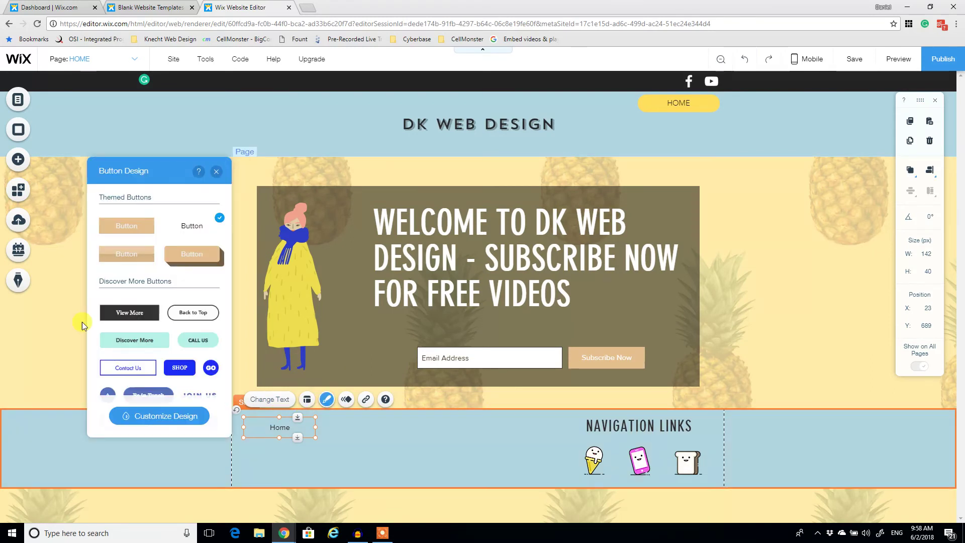
pyautogui.click(178, 416)
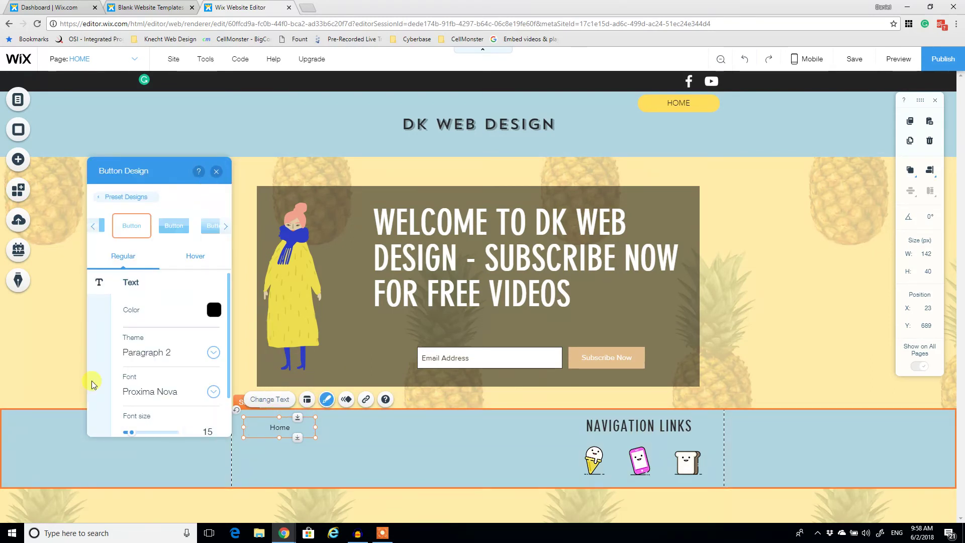
pyautogui.click(196, 256)
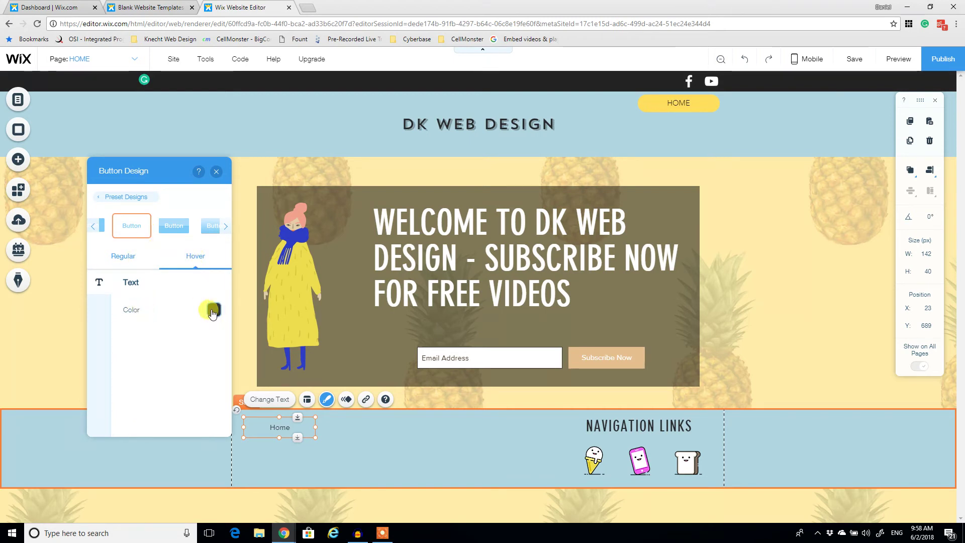
pyautogui.click(213, 310)
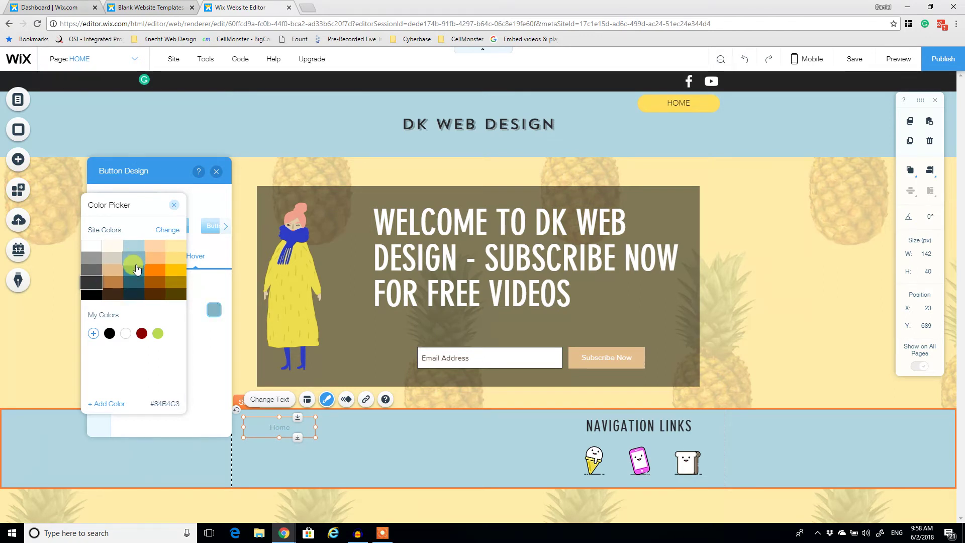
pyautogui.click(135, 273)
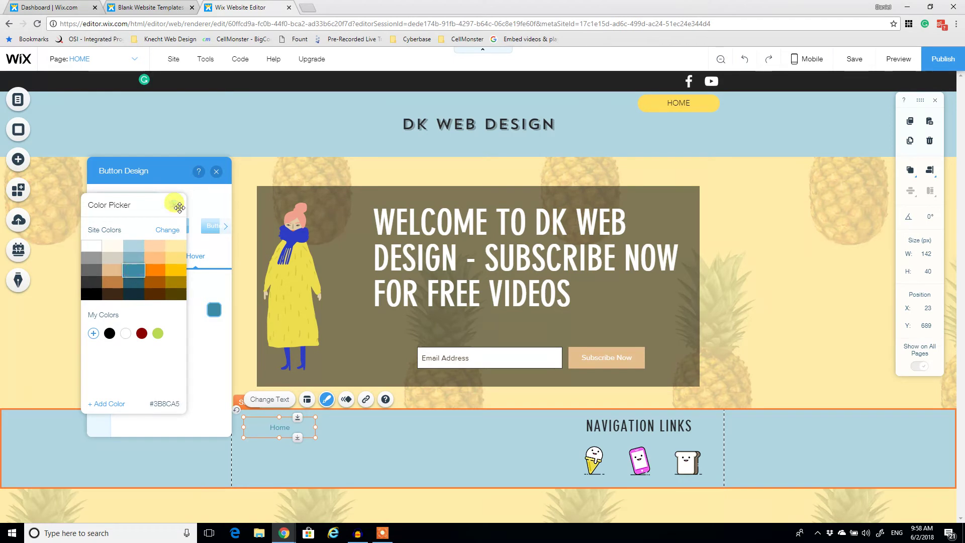
pyautogui.click(174, 205)
pyautogui.click(132, 255)
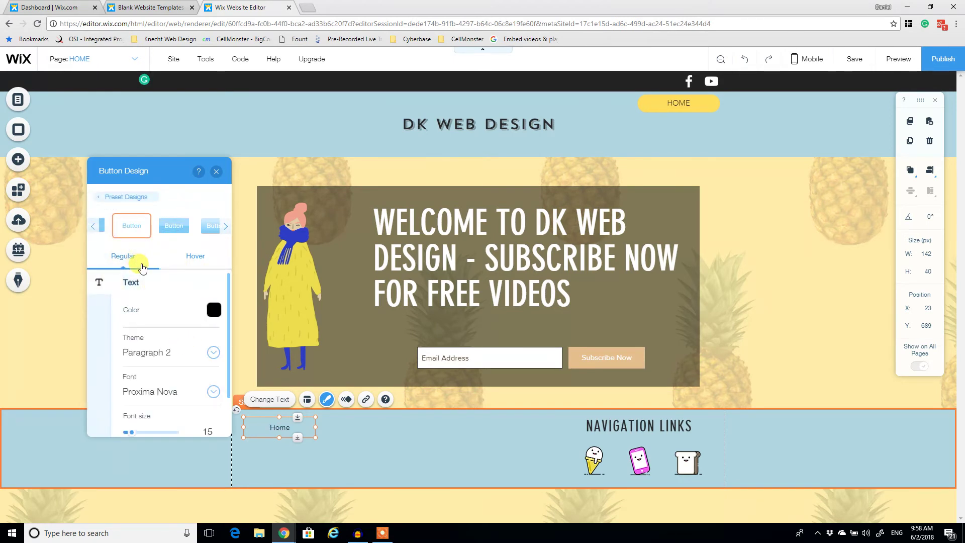
pyautogui.scroll(-1, 186, 349)
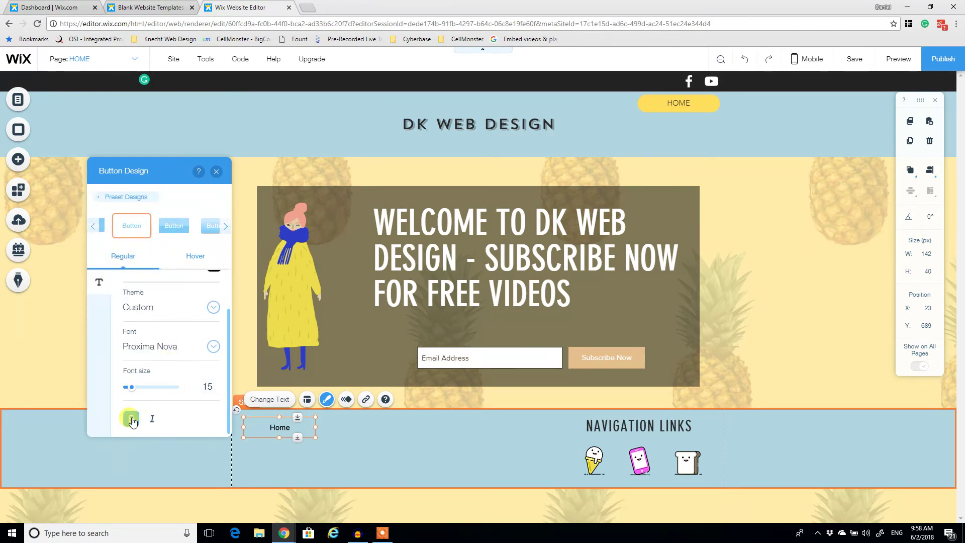
# Step: Copy and paste Home buttons into a stacked column, then group them as one 142 × 121 px block
pyautogui.click(217, 171)
pyautogui.click(282, 431)
pyautogui.rightClick(283, 432)
pyautogui.click(311, 296)
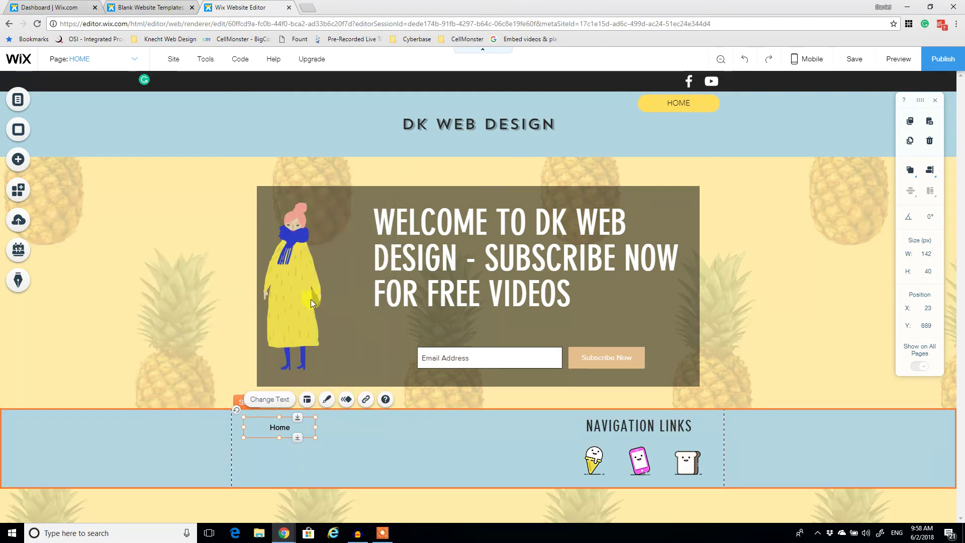
pyautogui.click(344, 424)
pyautogui.hotkey('ctrl', 'v')
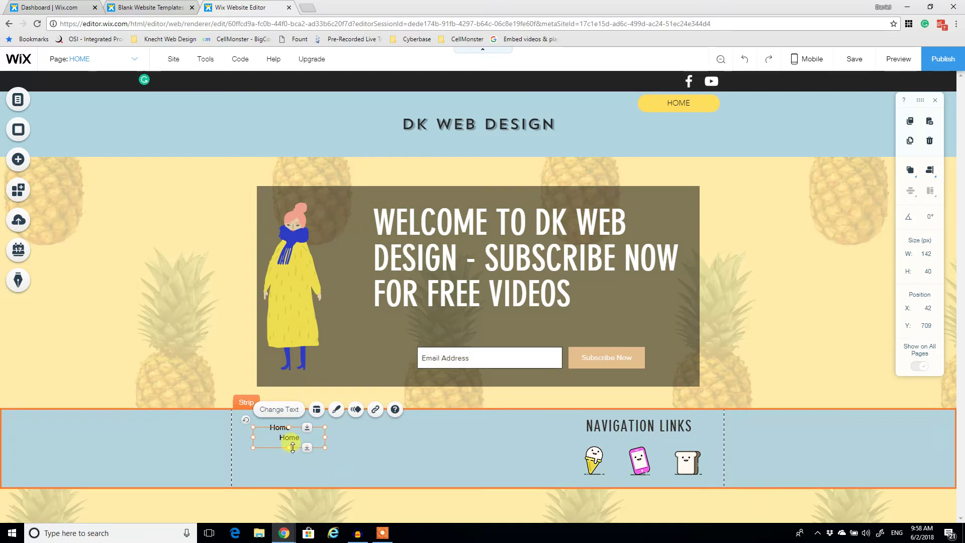
pyautogui.moveTo(292, 445)
pyautogui.mouseDown()
pyautogui.moveTo(278, 447)
pyautogui.moveTo(311, 447)
pyautogui.moveTo(276, 458)
pyautogui.moveTo(290, 469)
pyautogui.mouseUp()
pyautogui.click(281, 430)
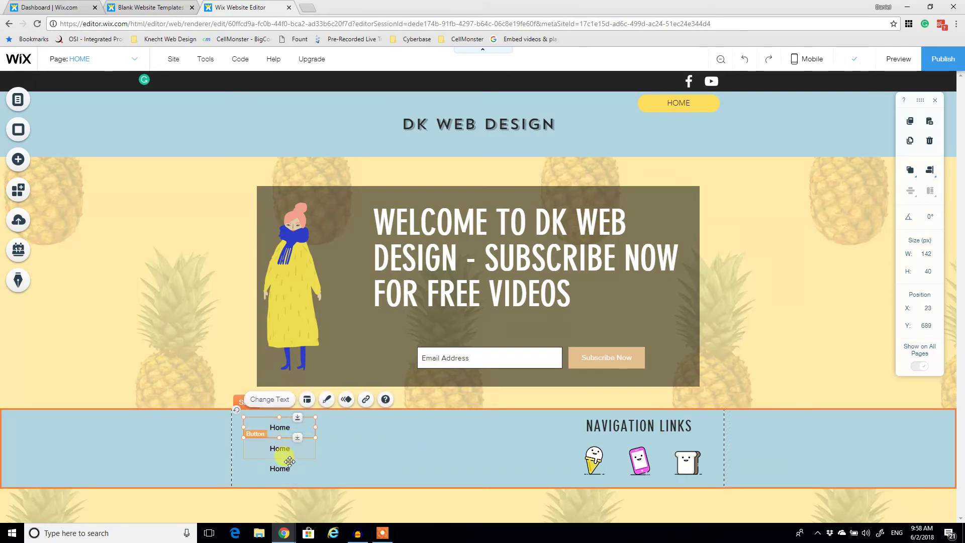
pyautogui.keyDown('shift'); pyautogui.click(280, 462); pyautogui.keyUp('shift')
pyautogui.click(266, 399)
pyautogui.moveTo(280, 432); pyautogui.dragTo(283, 440)
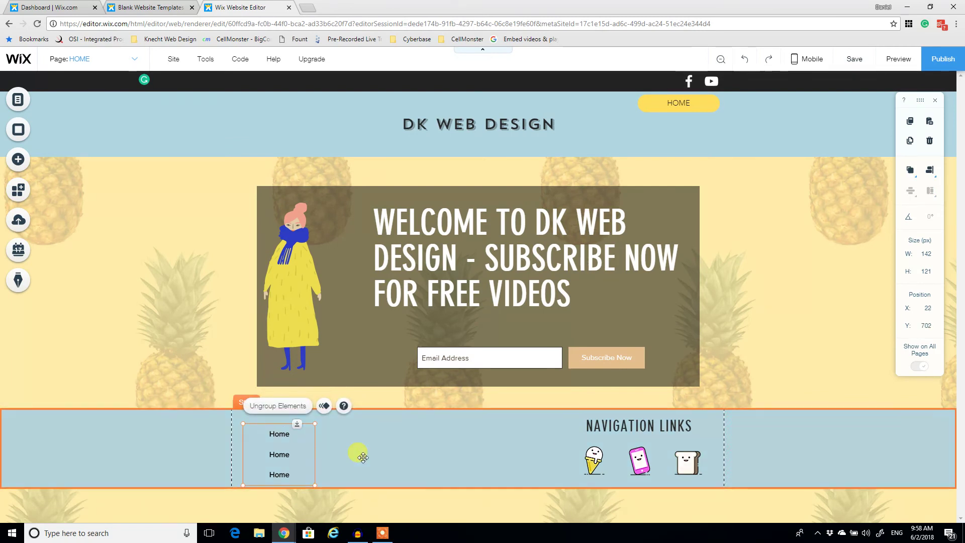
# Step: Preview the homepage and click into the Email Address field to test it
pyautogui.click(383, 442)
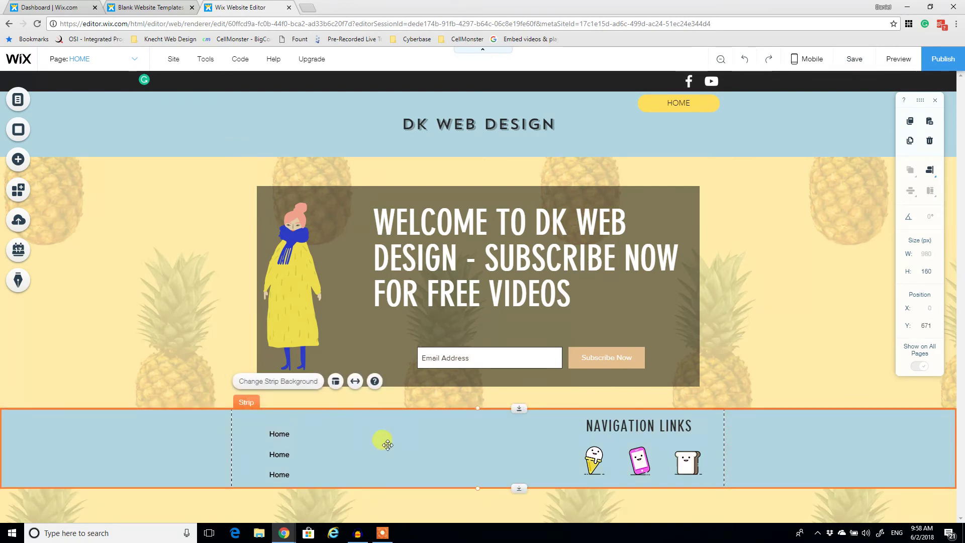
pyautogui.click(897, 59)
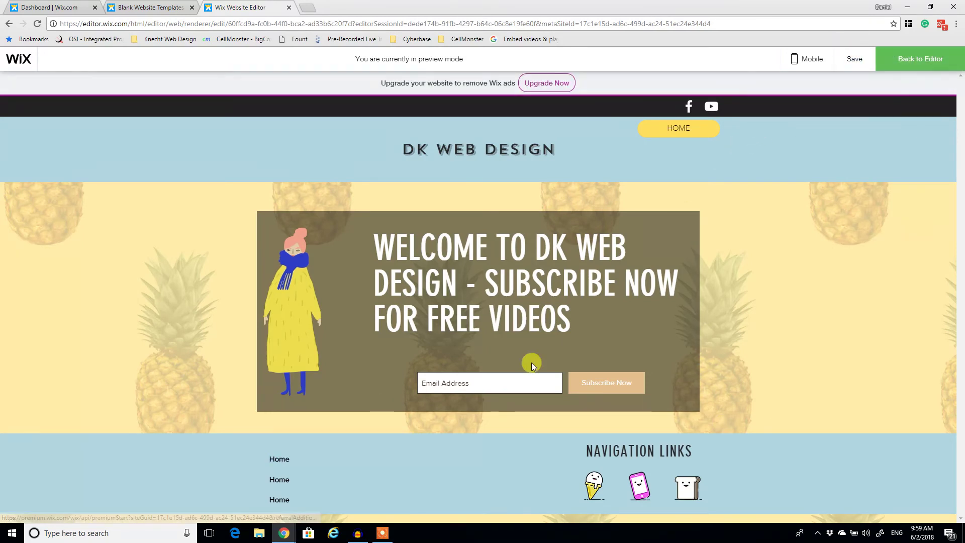
pyautogui.click(478, 379)
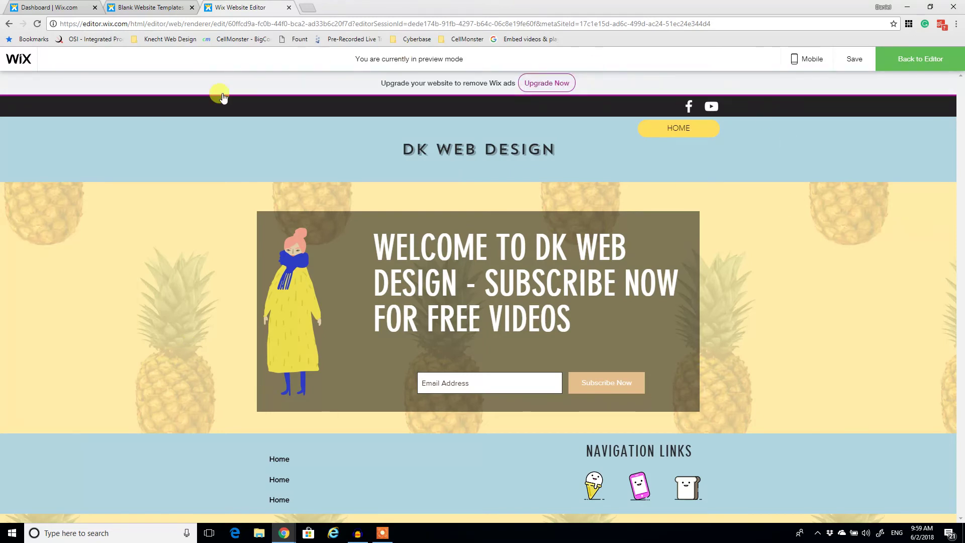
# Step: Save the site with Ctrl+S from preview mode
pyautogui.hotkey('ctrl', 's')
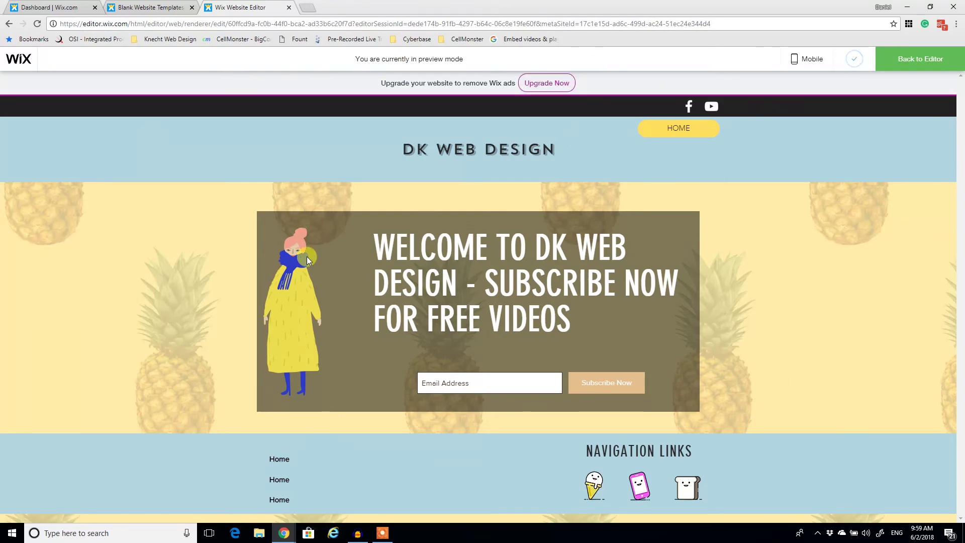